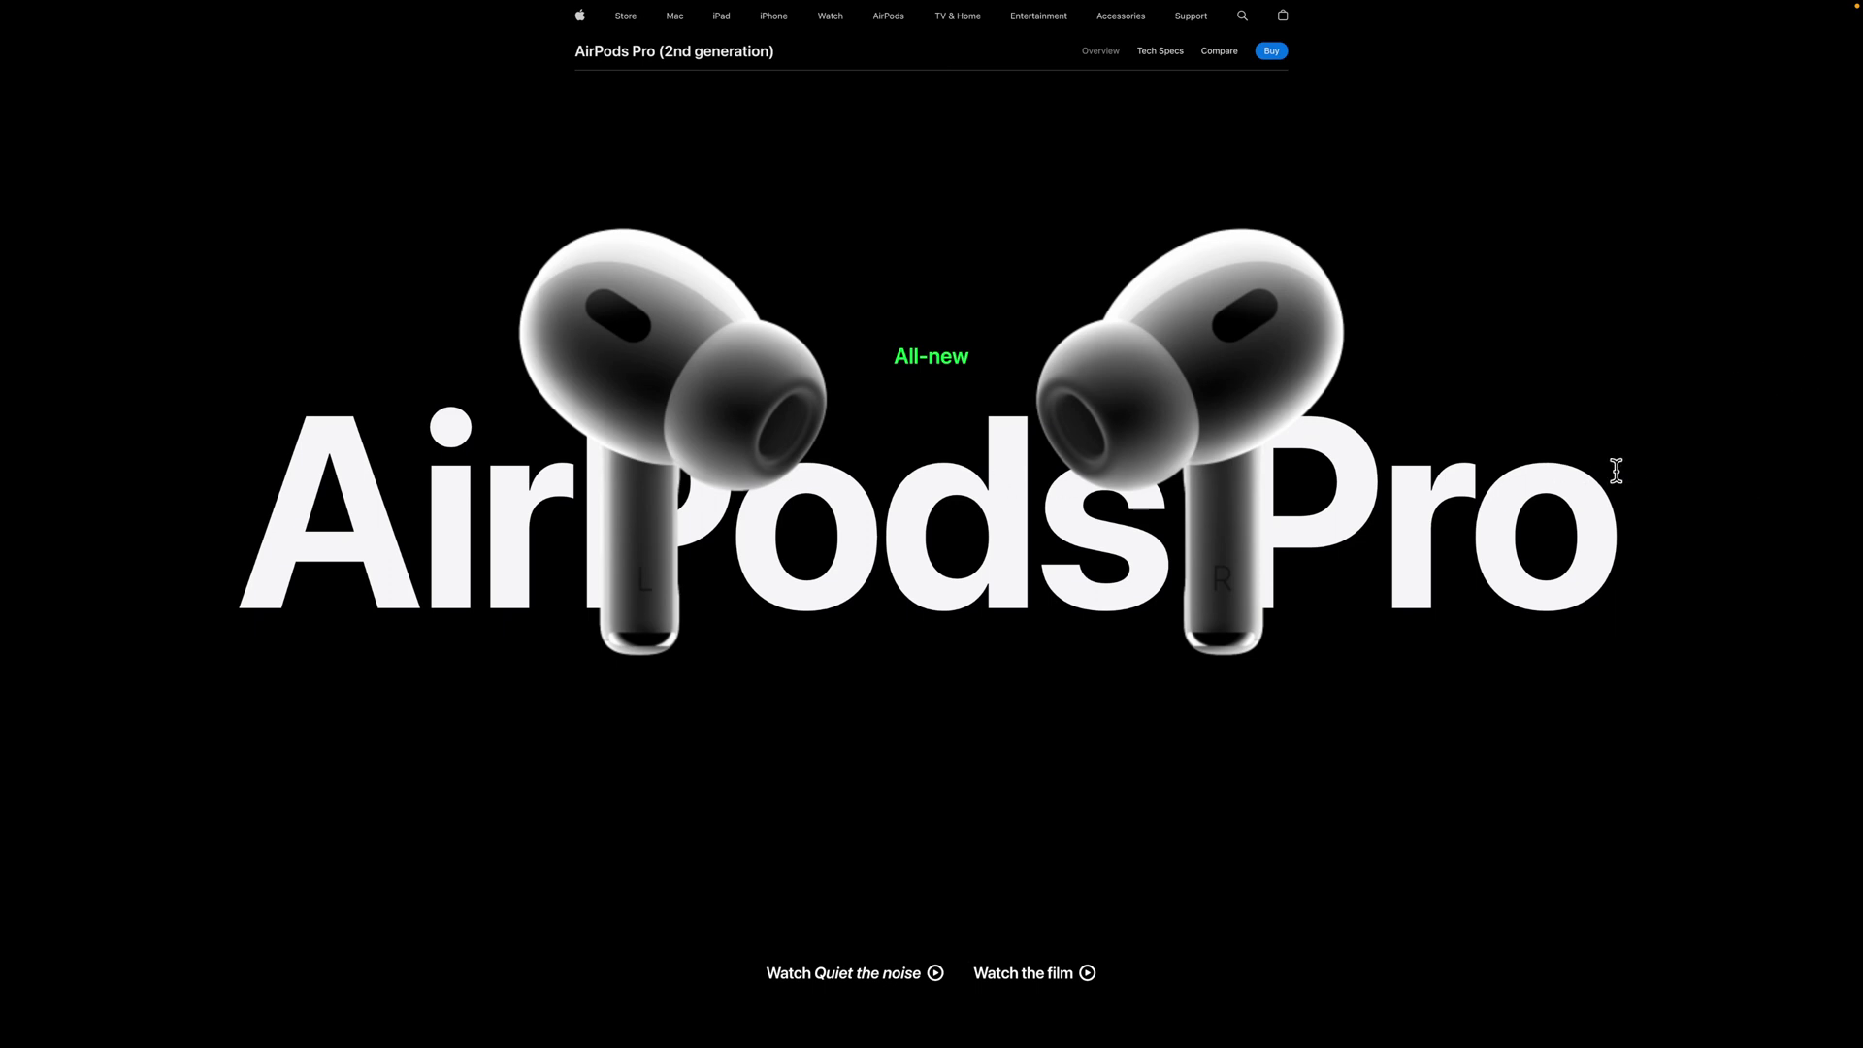
Browse the AirPods Pro page to the silicone ear tips section and examine its reveal animation and the AirPod image's save options
scroll(1617, 470, down, 10)
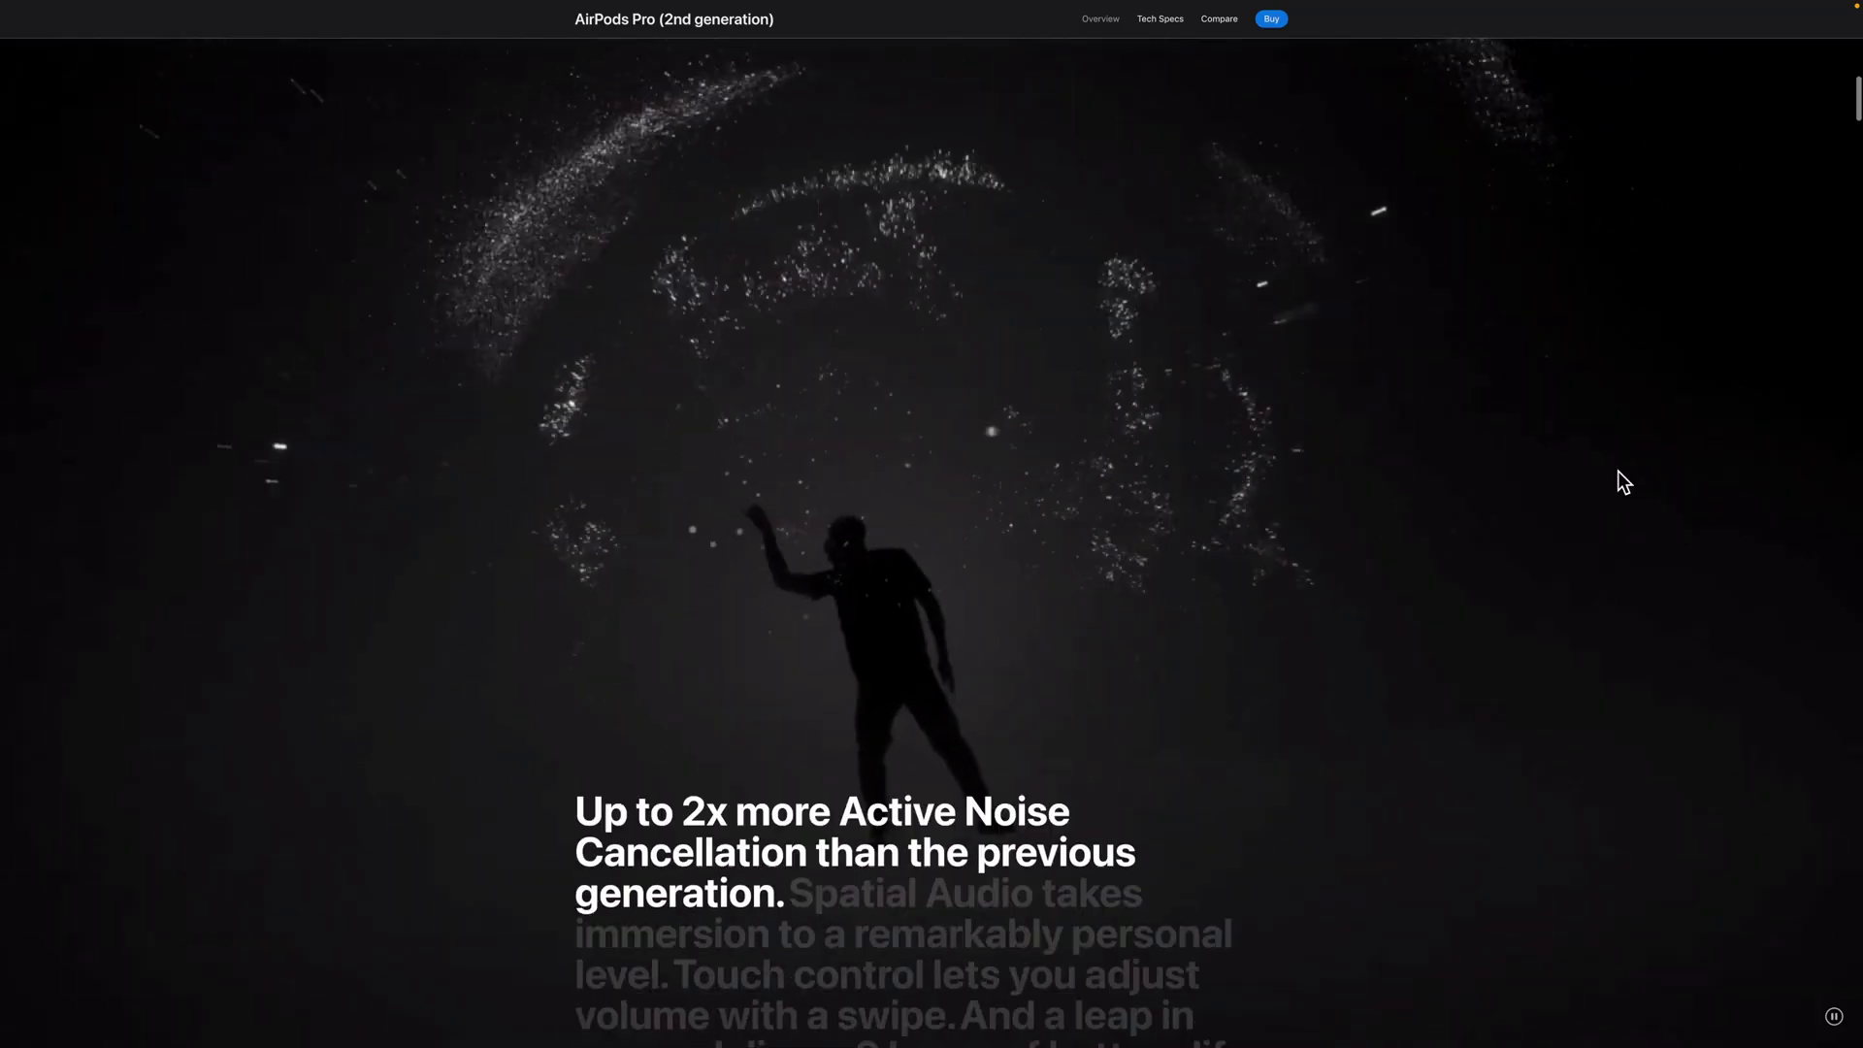
scroll(1617, 470, down, 10)
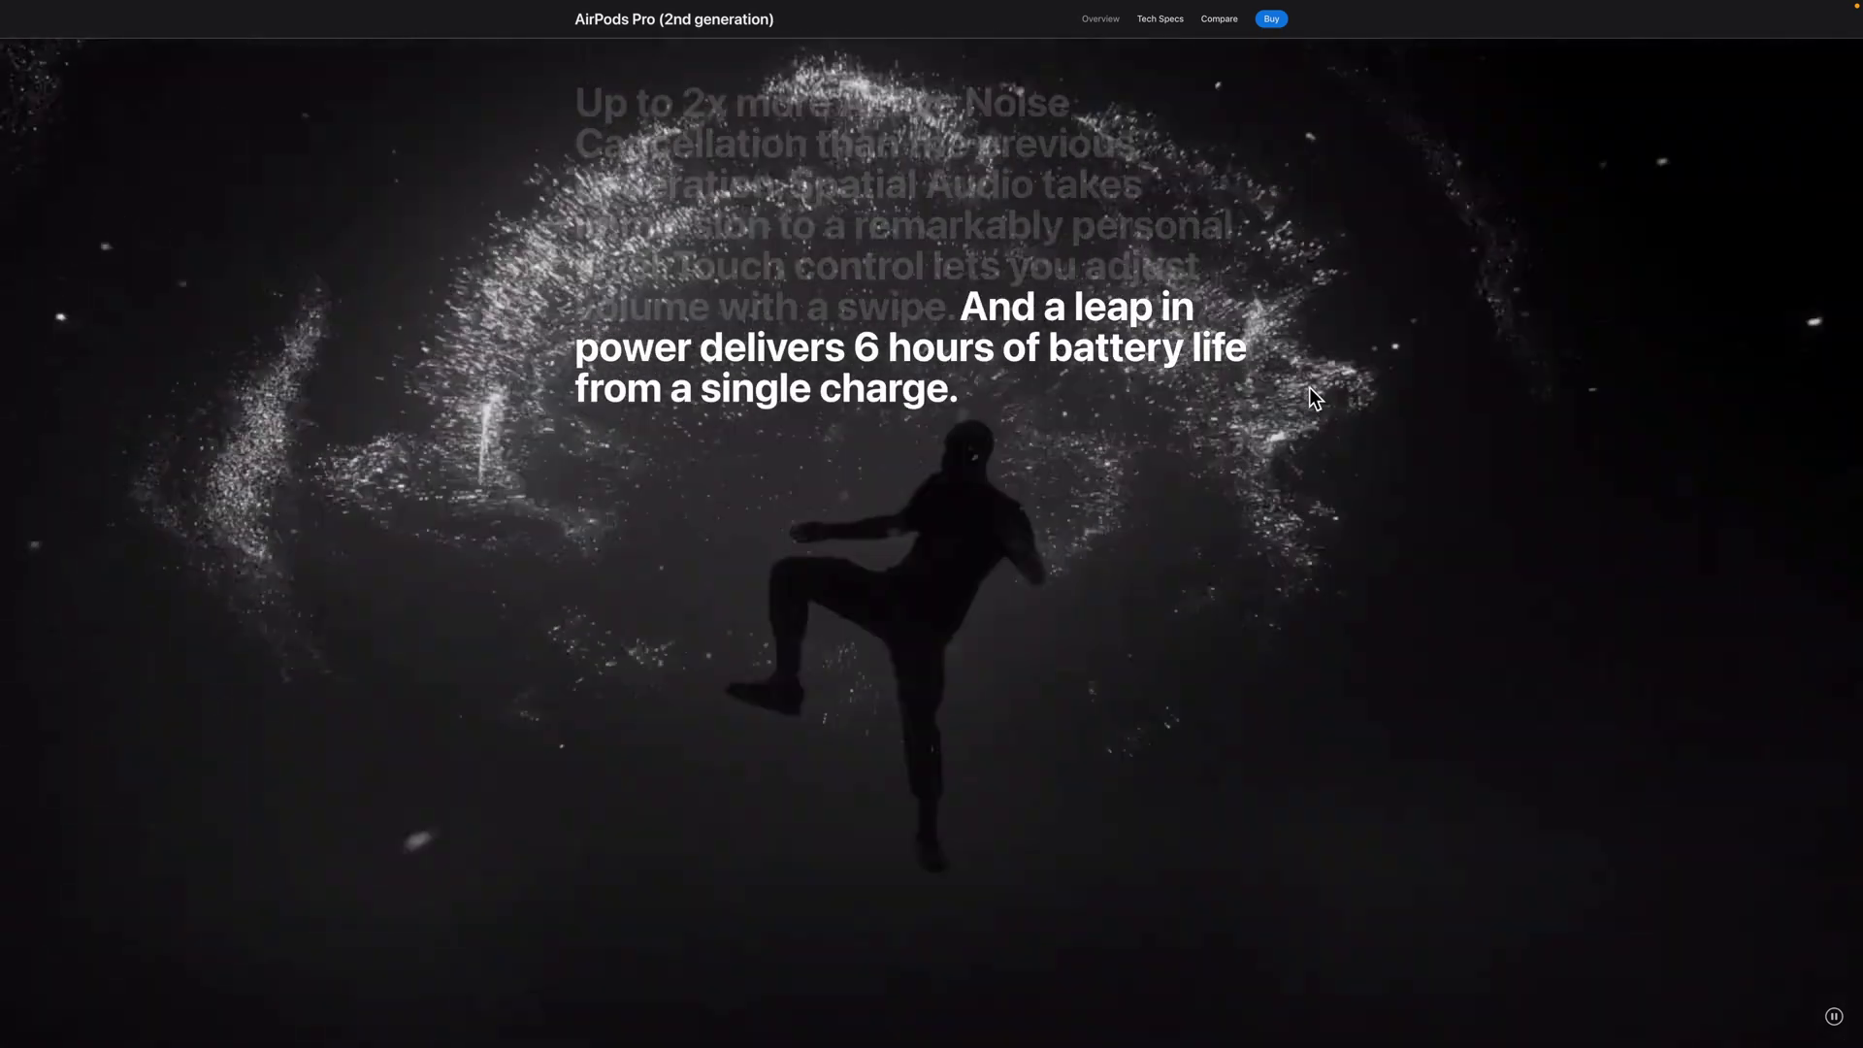
scroll(1310, 388, down, 10)
scroll(1308, 387, down, 10)
scroll(1308, 398, down, 15)
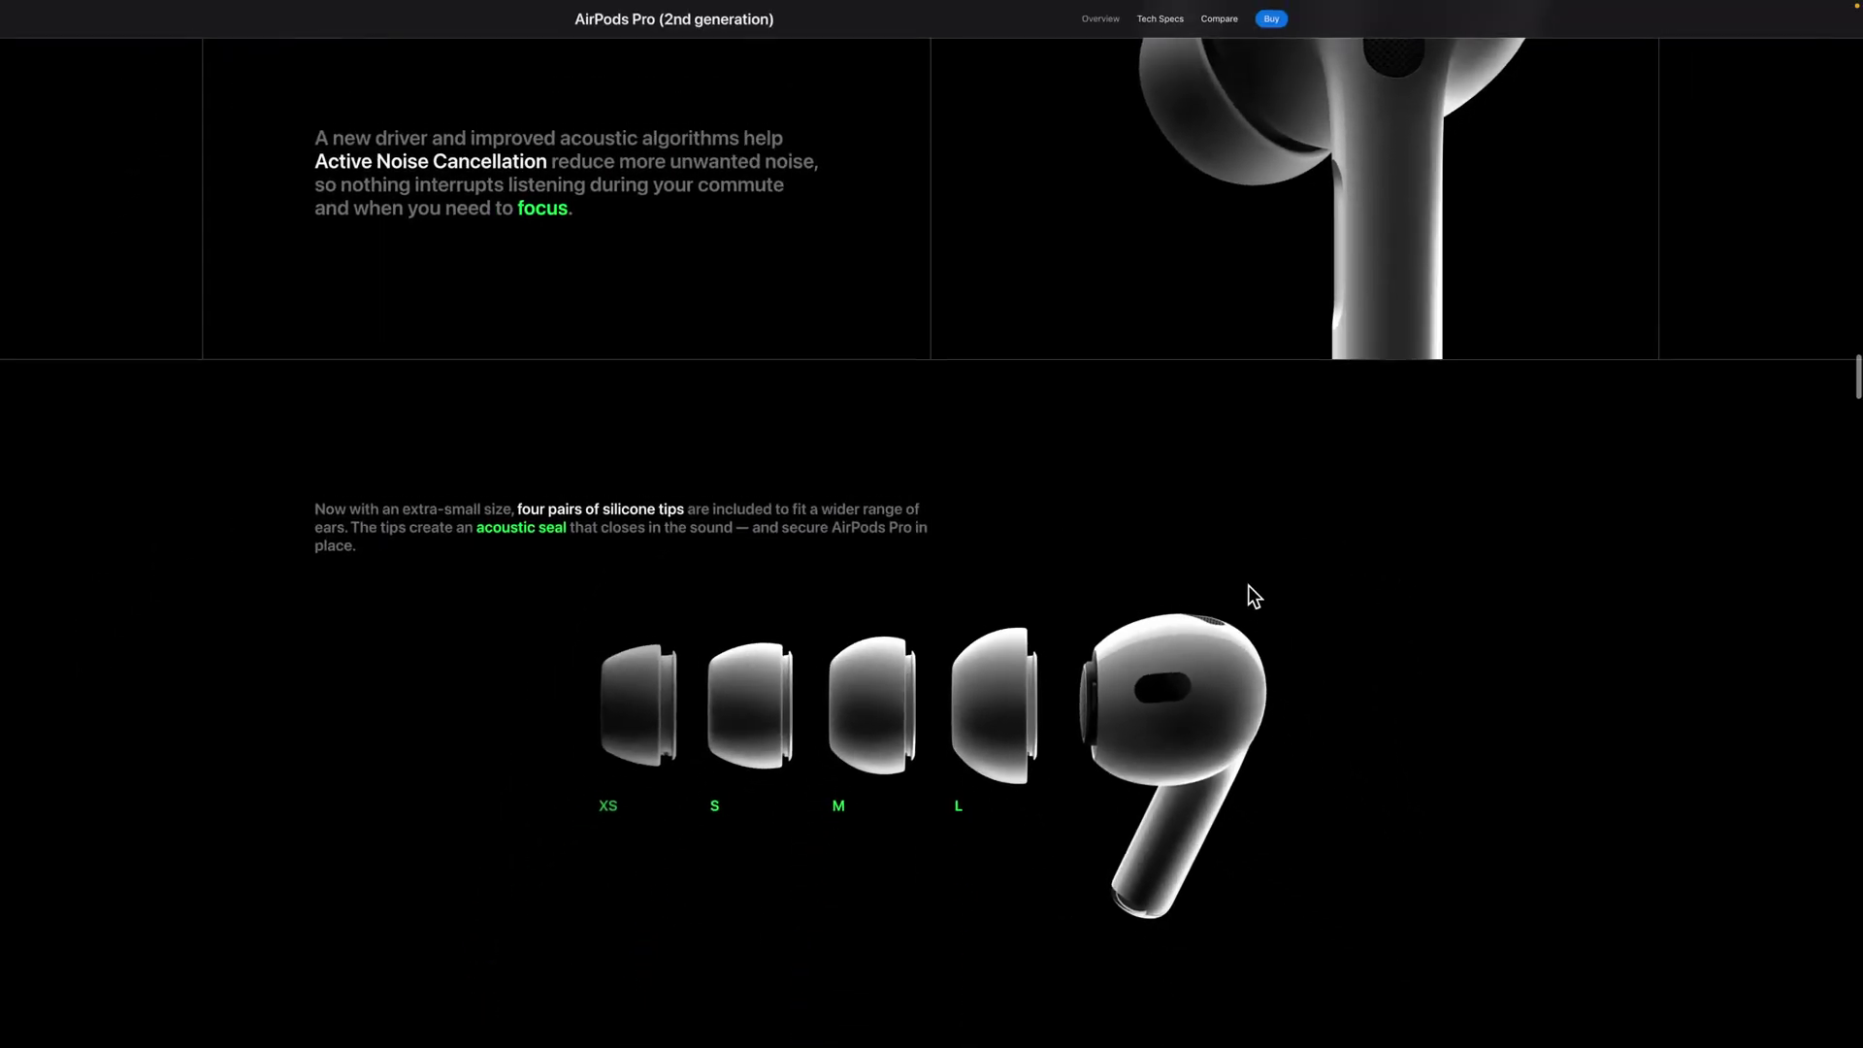
scroll(1248, 585, up, 1)
mouse_move(1855, 386)
mouse_down()
mouse_move(1855, 356)
mouse_move(1854, 371)
mouse_up()
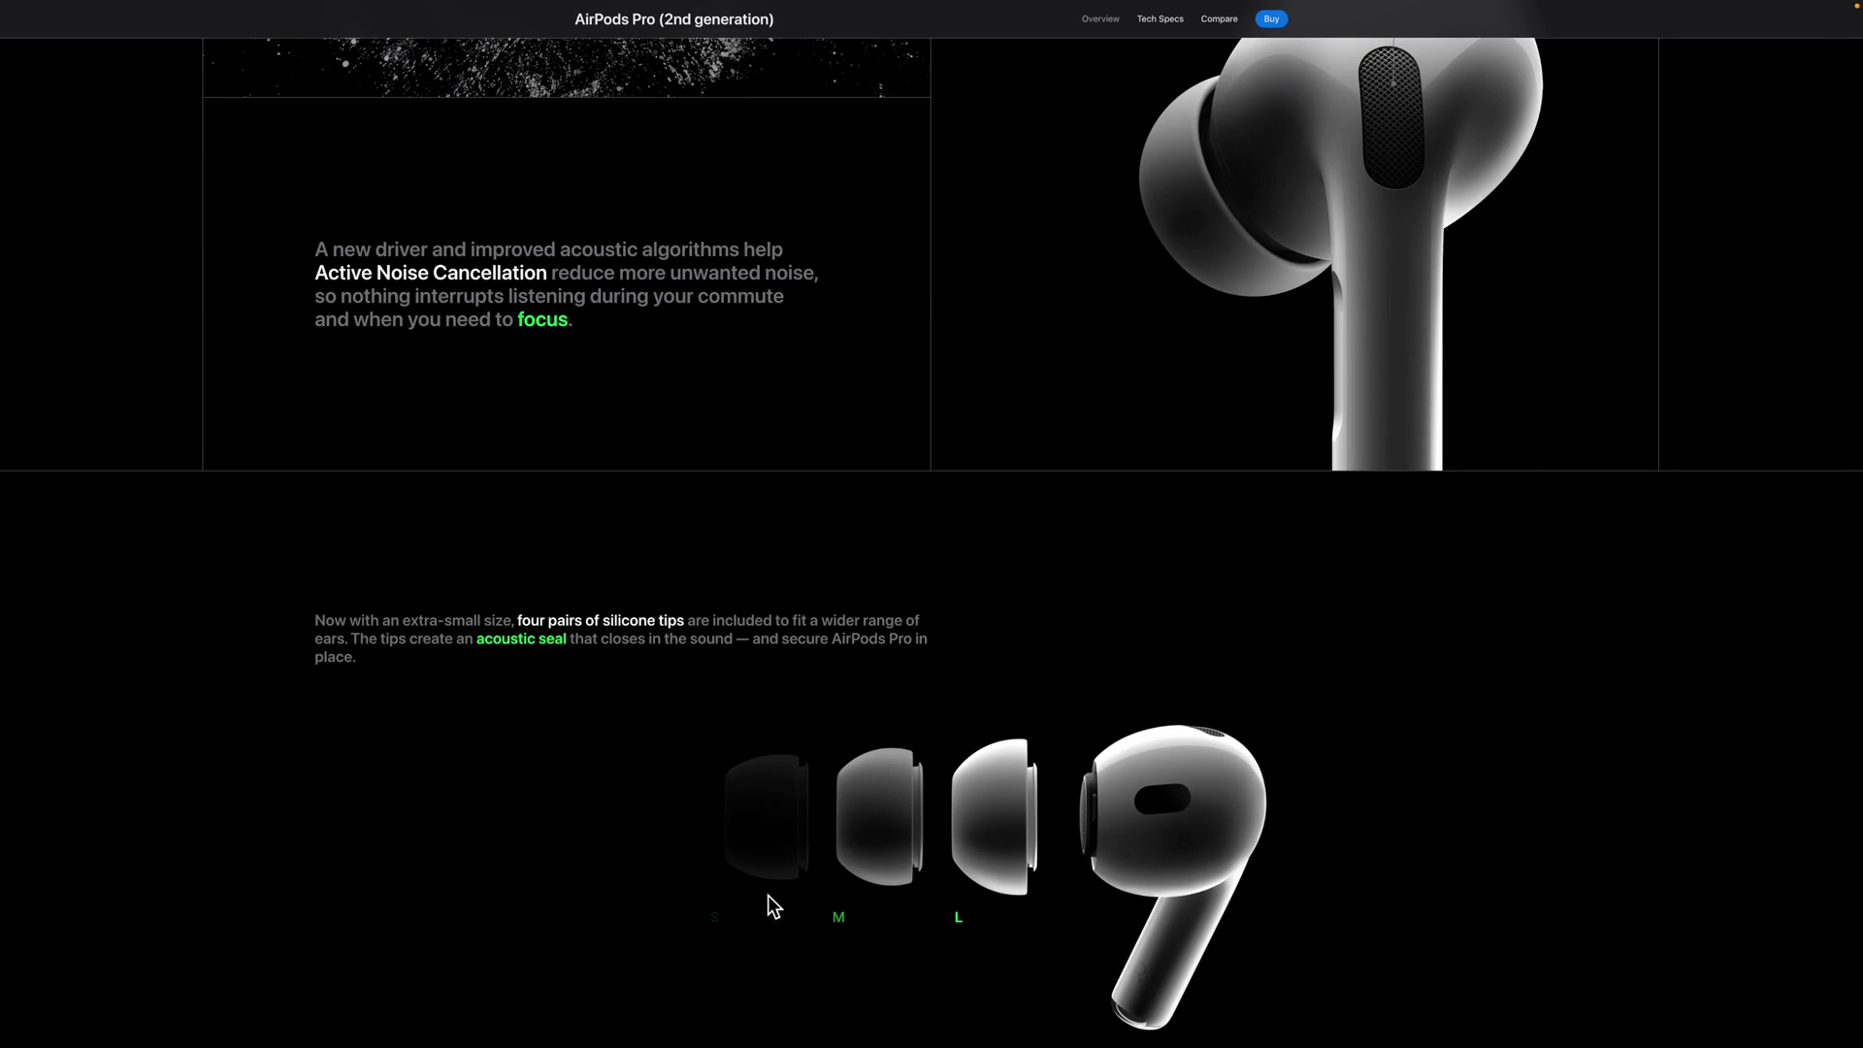
scroll(1470, 647, down, 3)
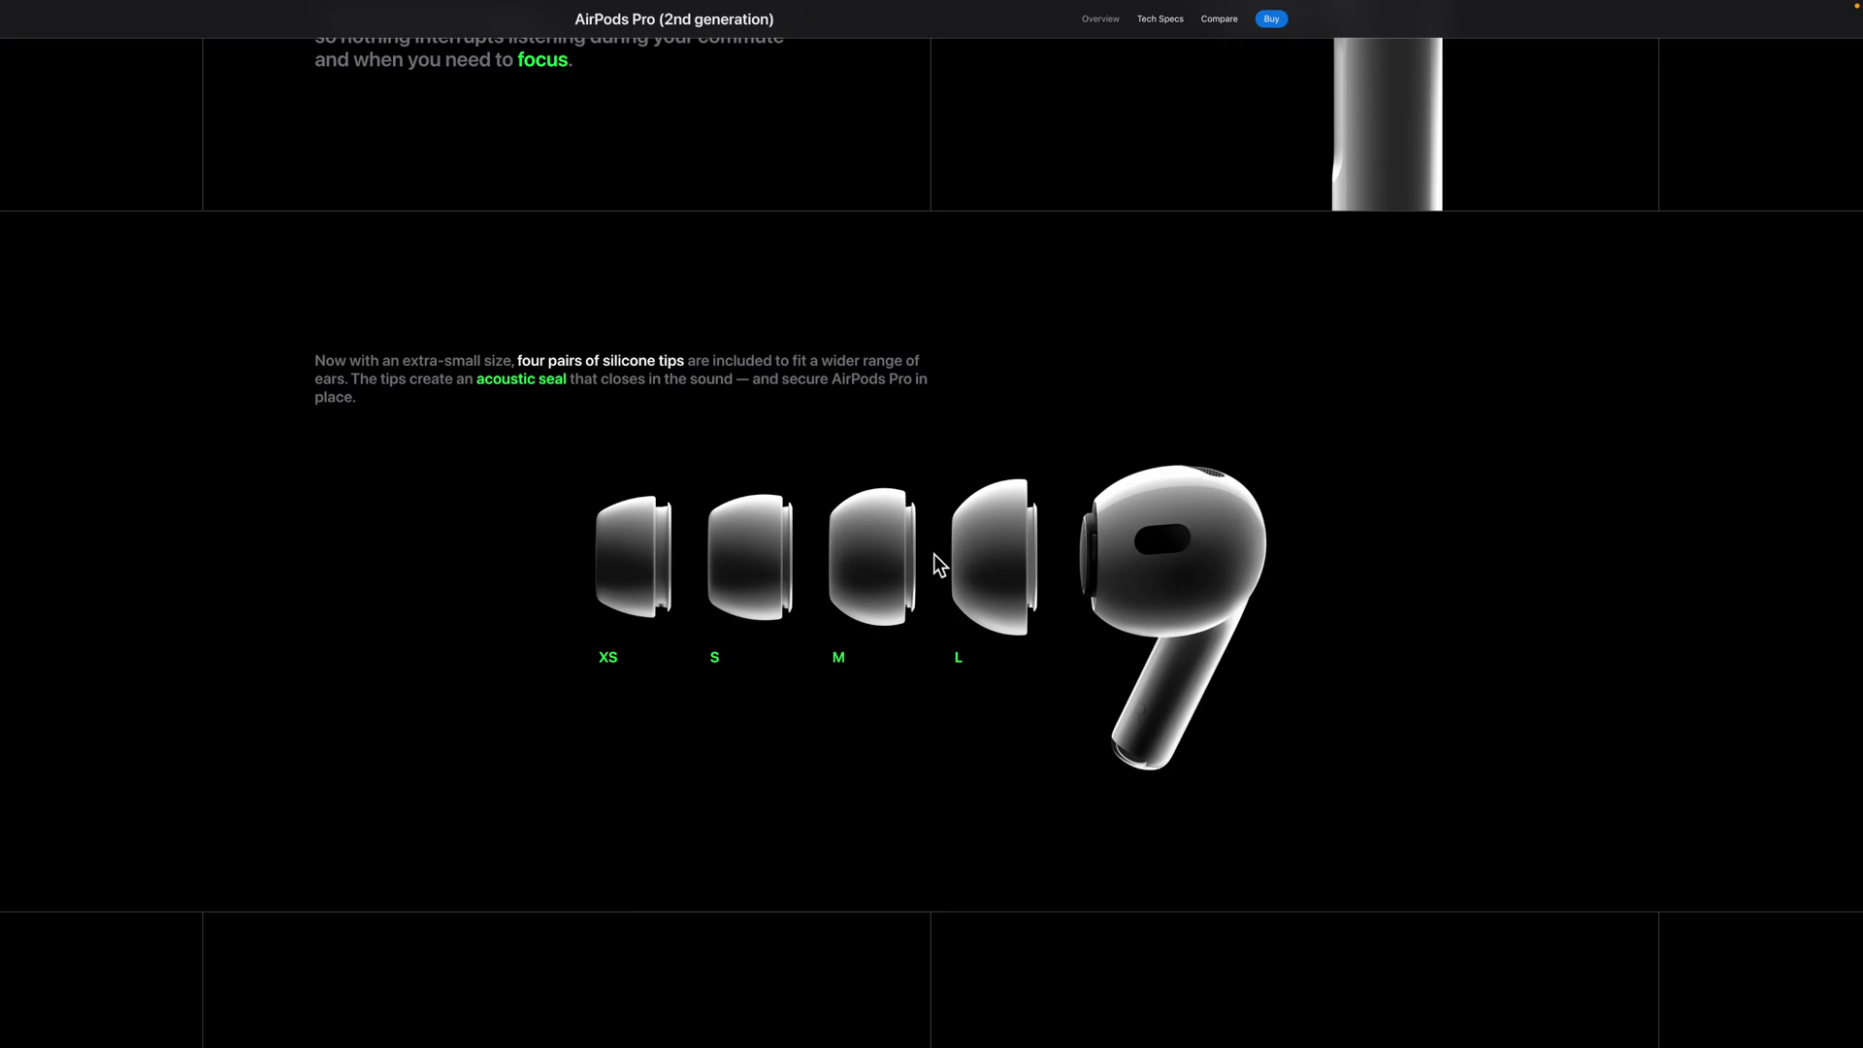
right_click(1179, 536)
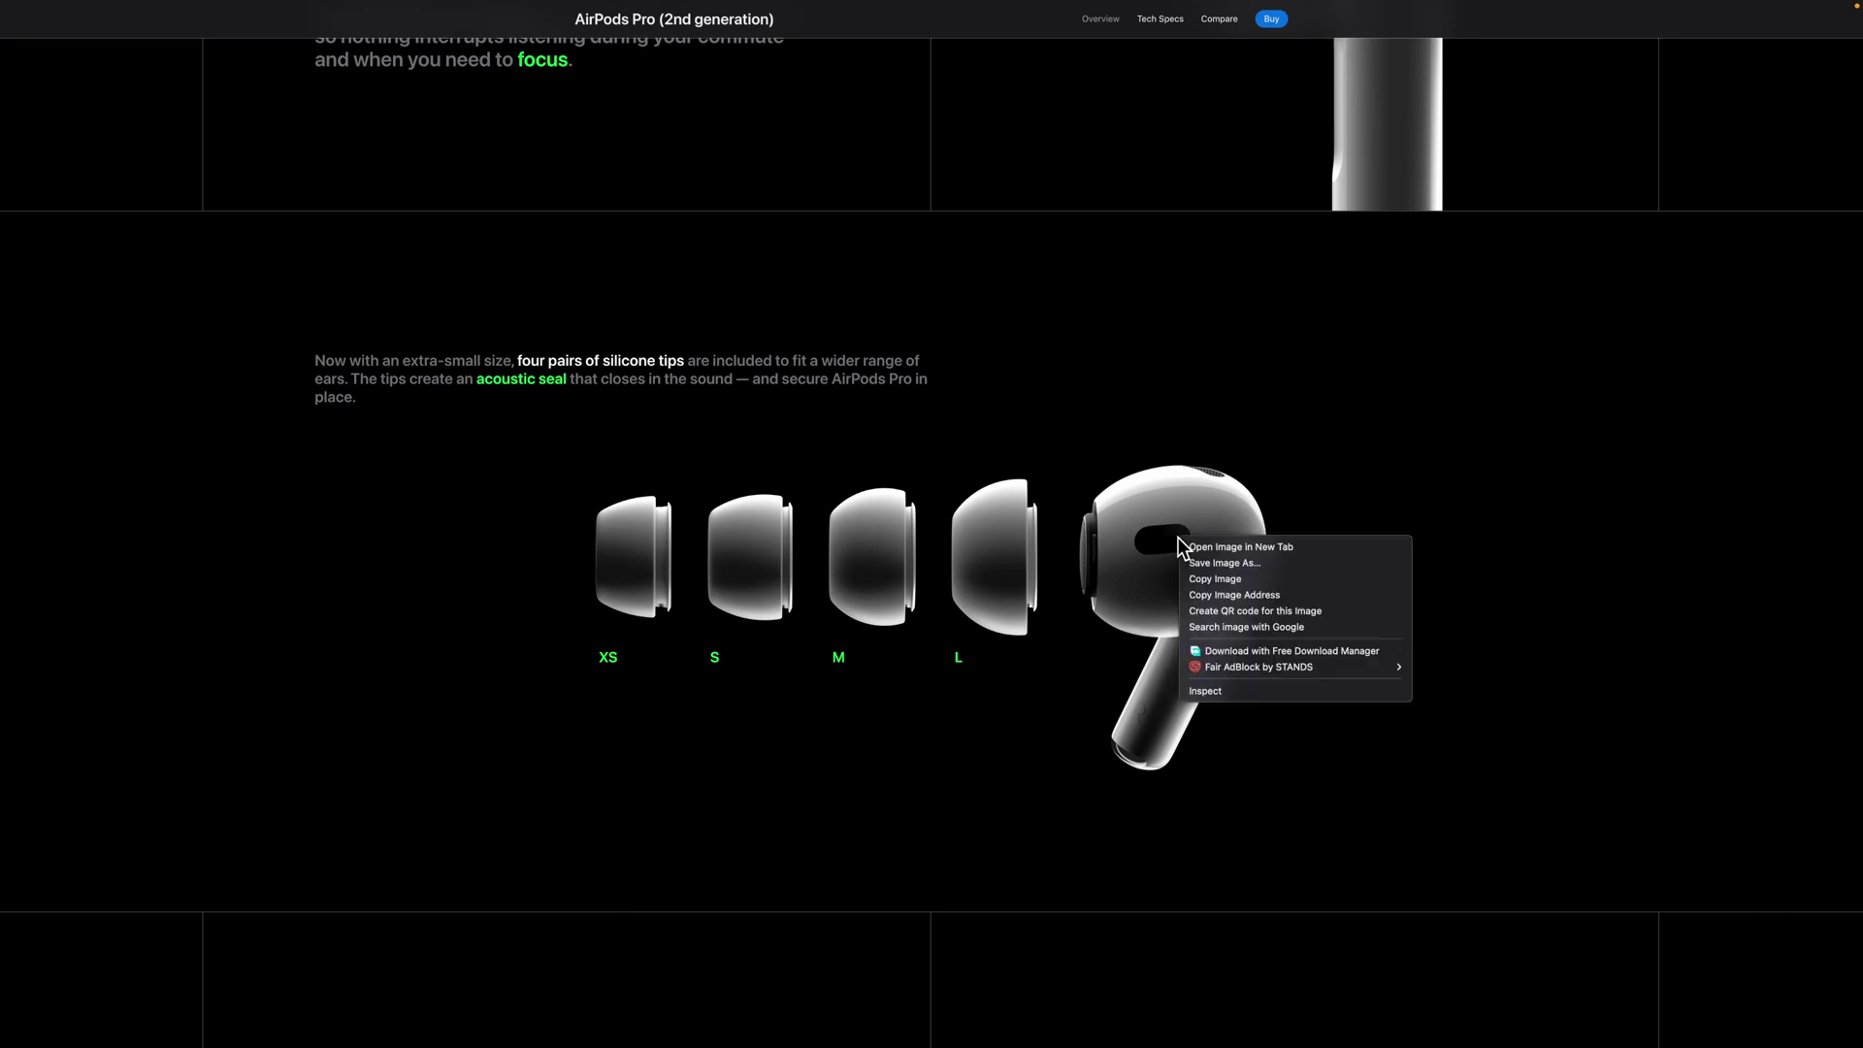
click(980, 554)
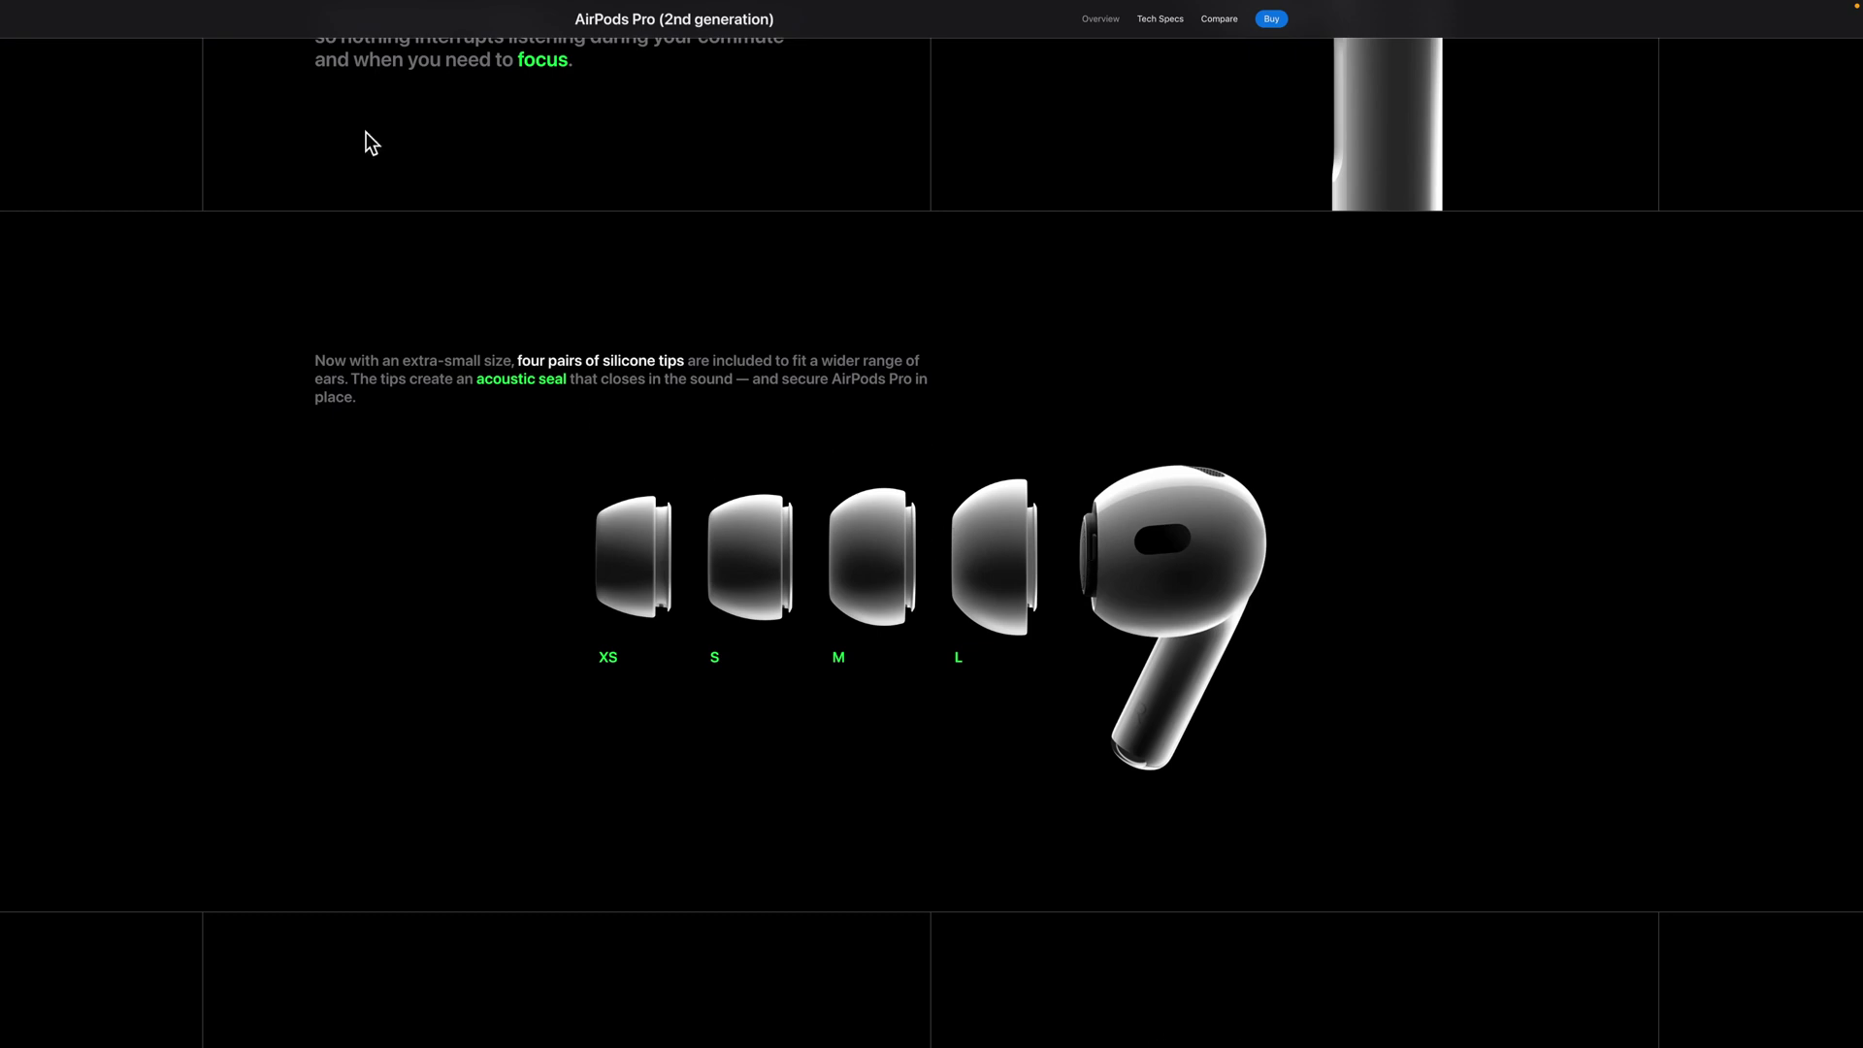
Exit full screen, switch to the Figma file and align the XS, S, M and L ear-tip images along their vertical centers
mouse_move(225, 10)
click(47, 28)
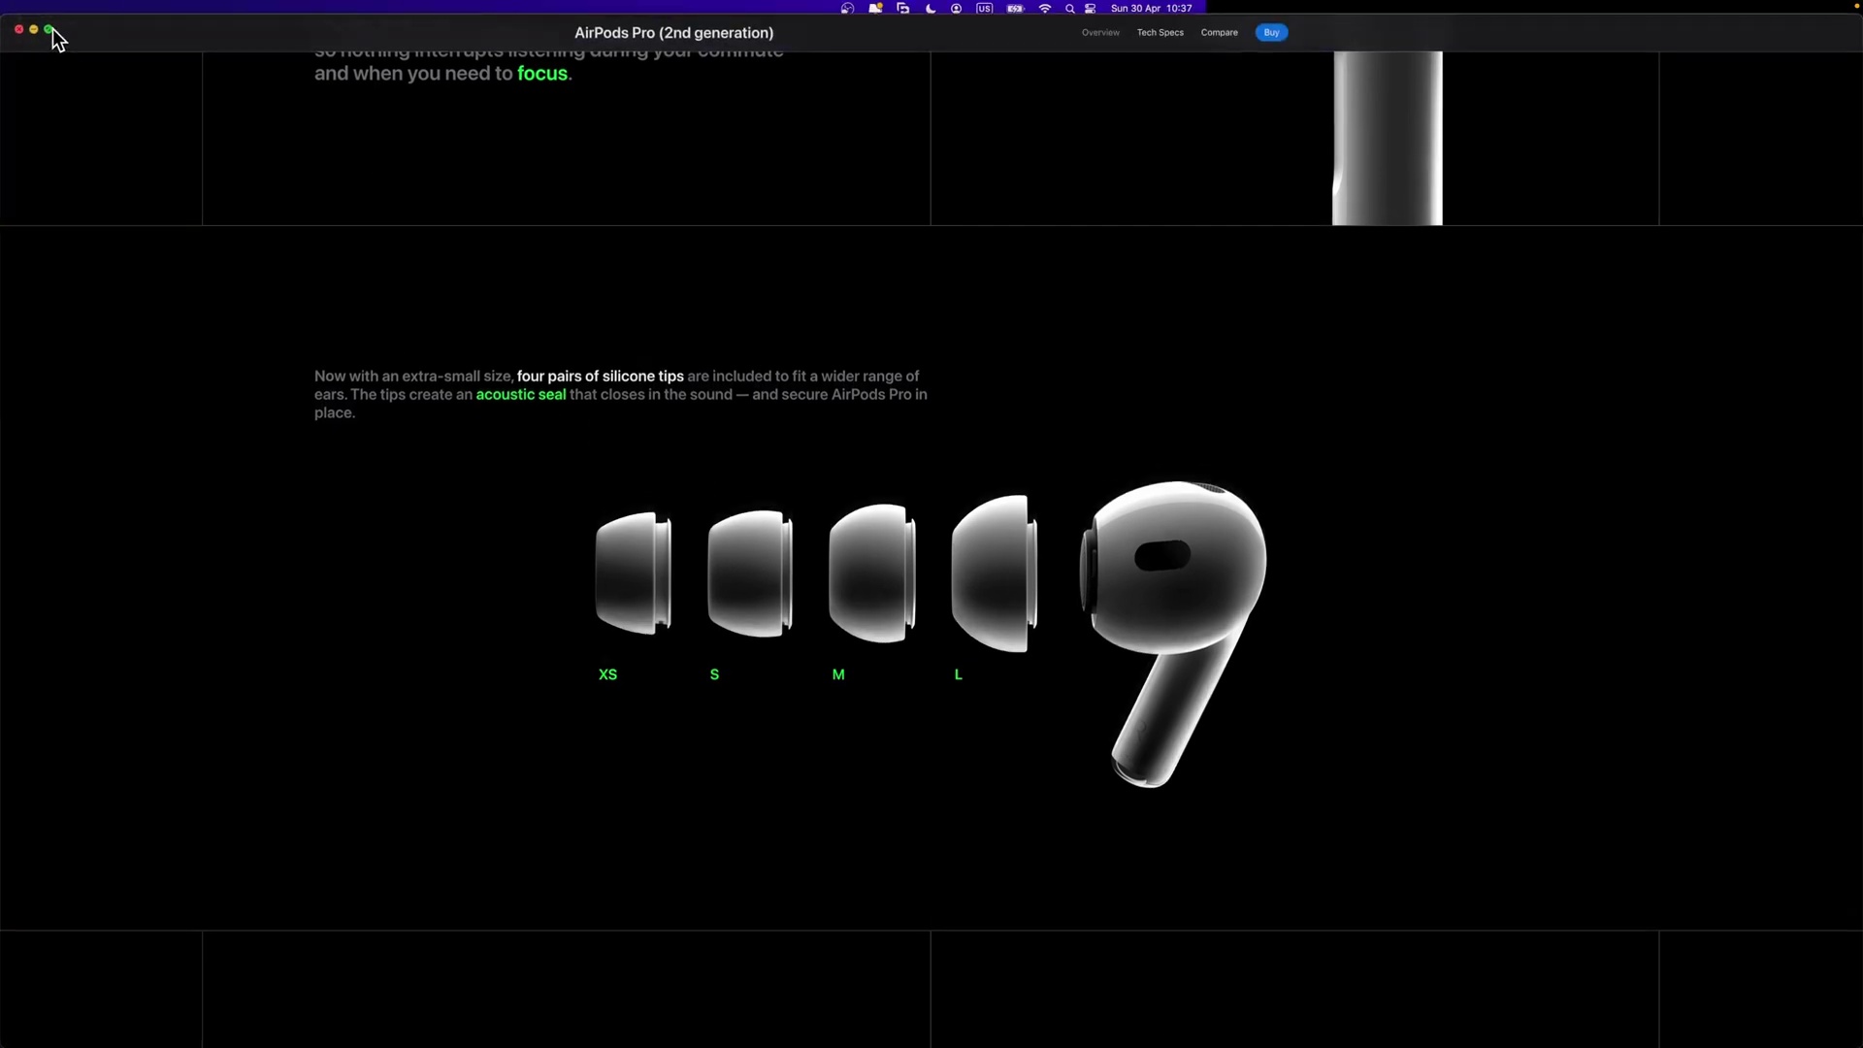
click(155, 37)
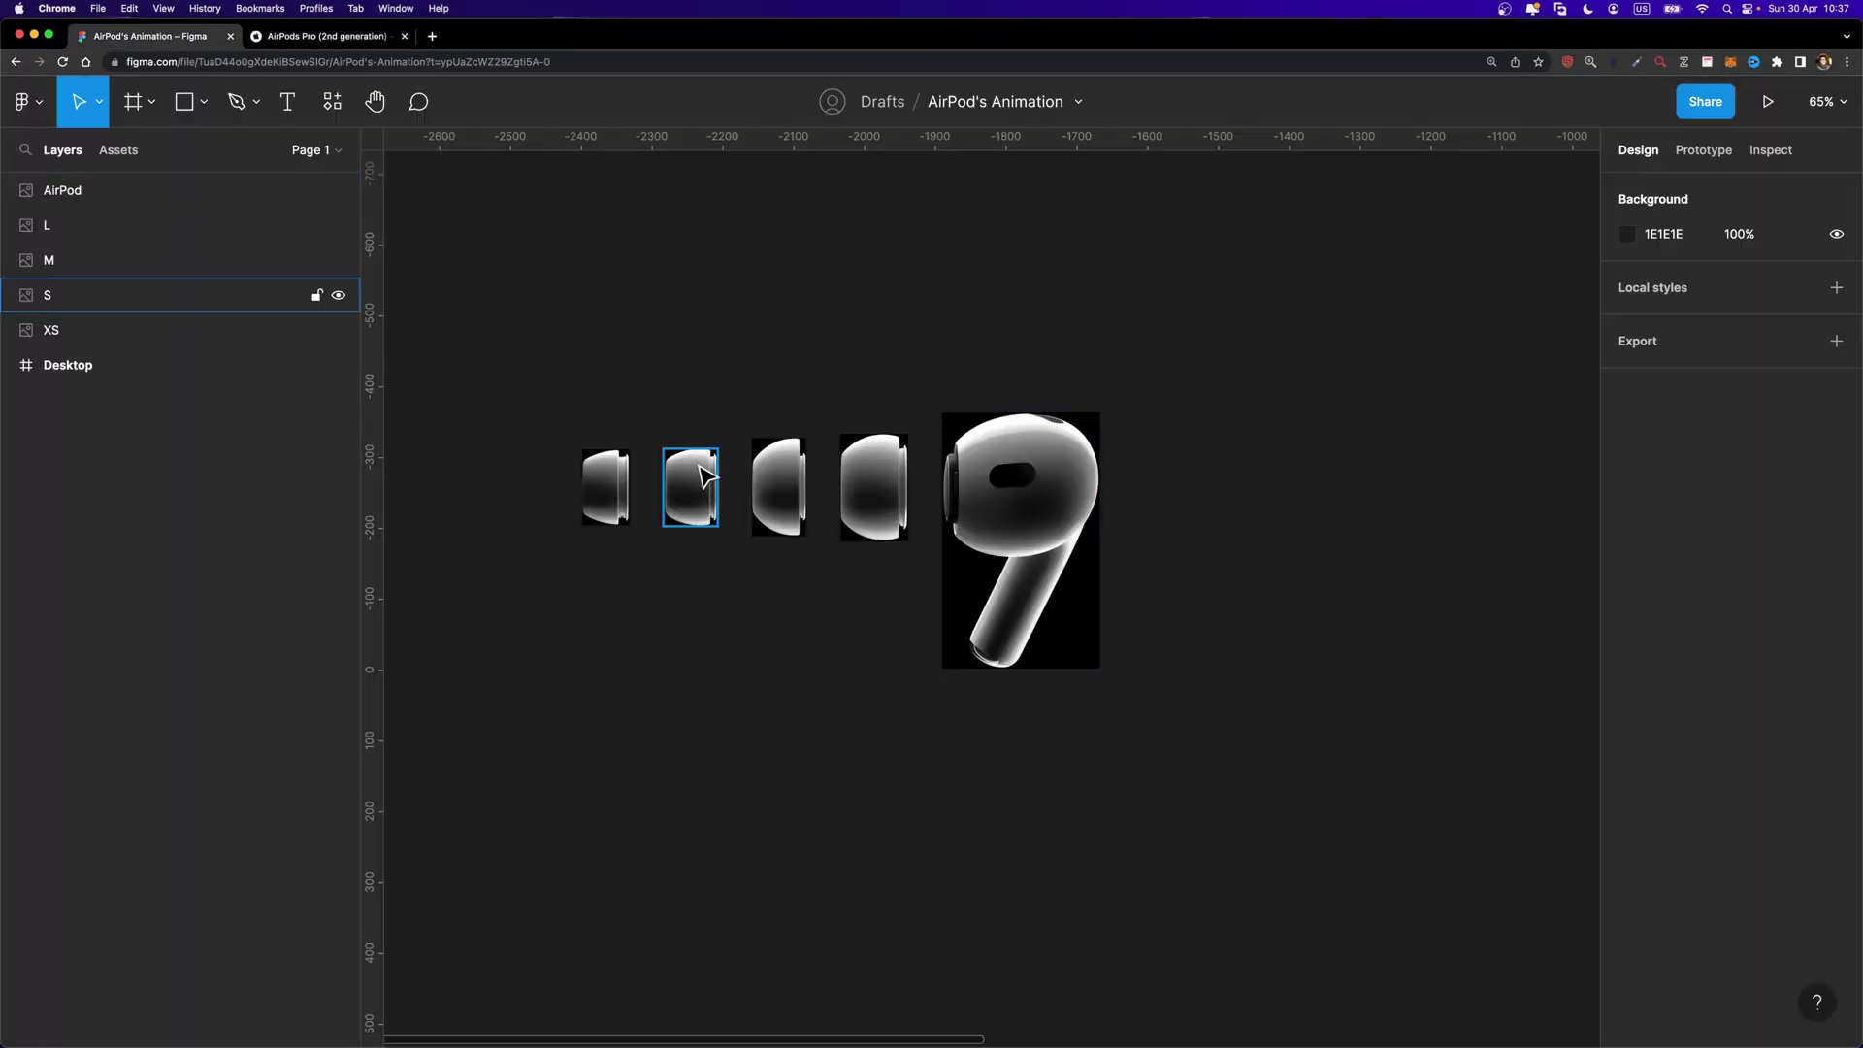
scroll(735, 431, up, 3)
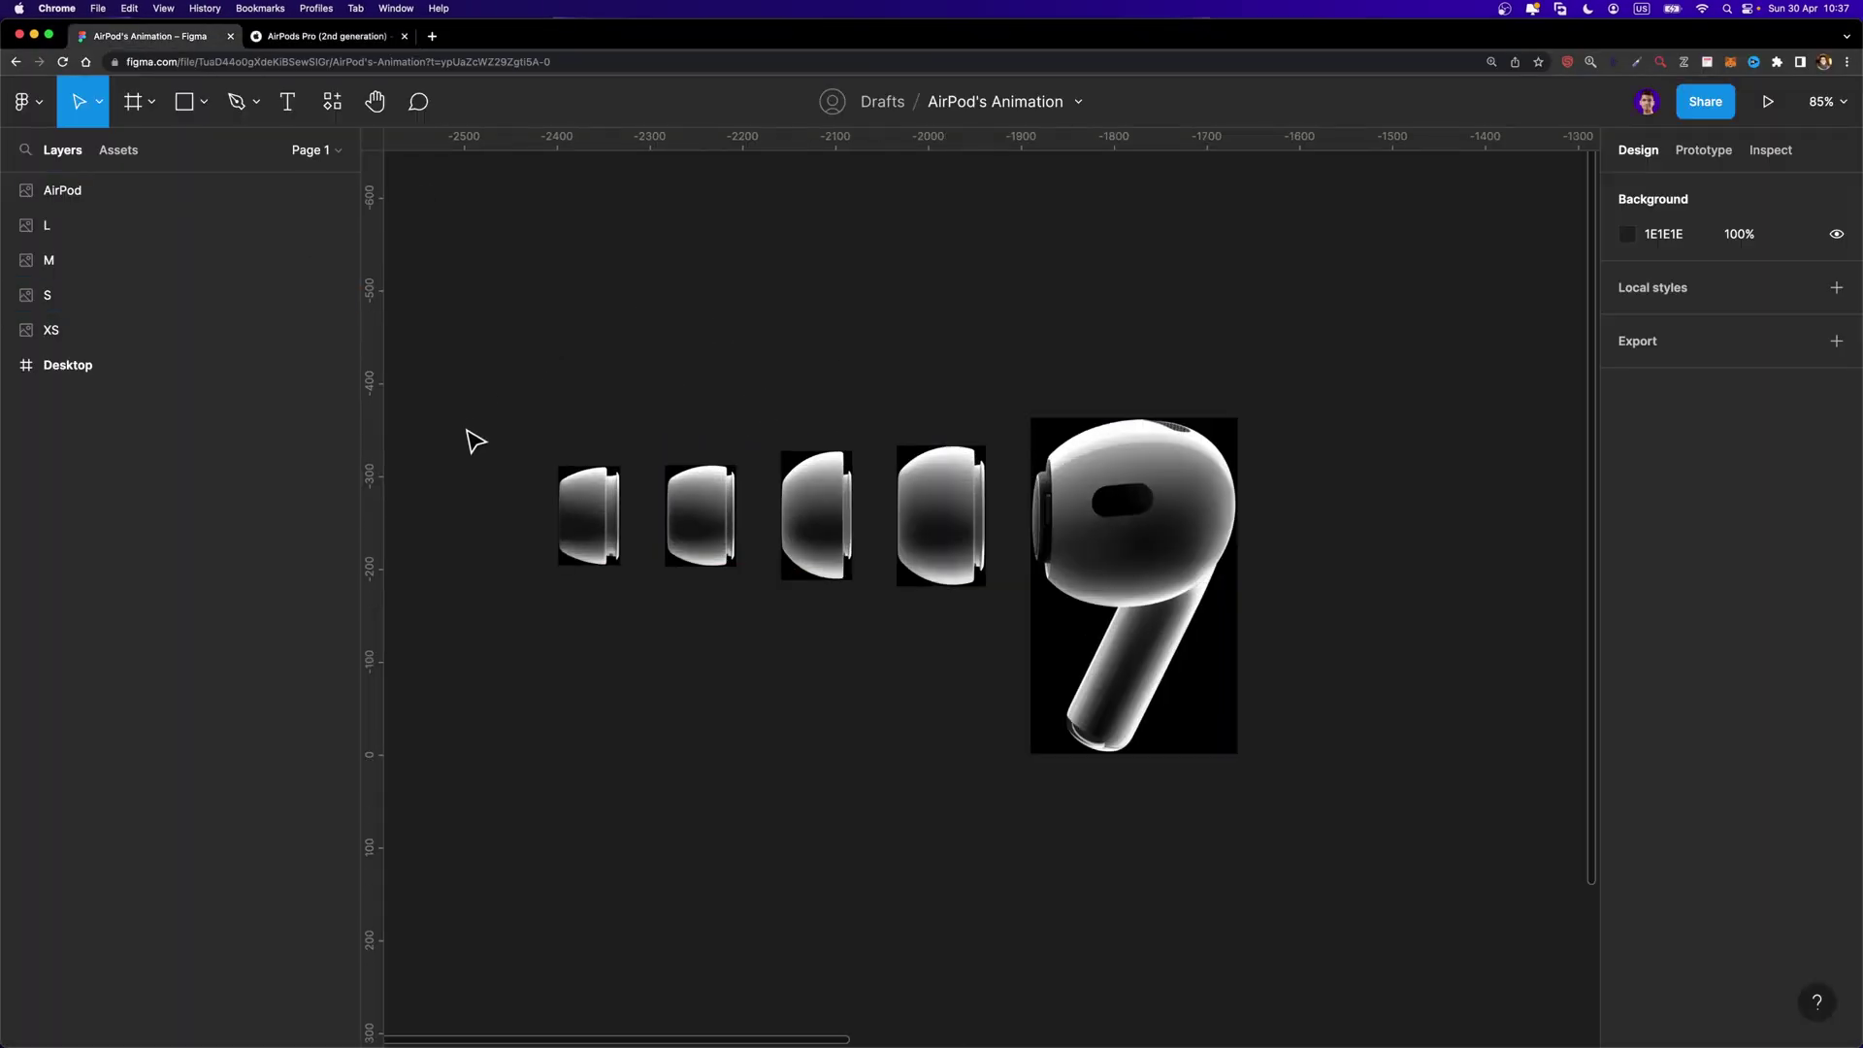
drag(498, 374, 1016, 640)
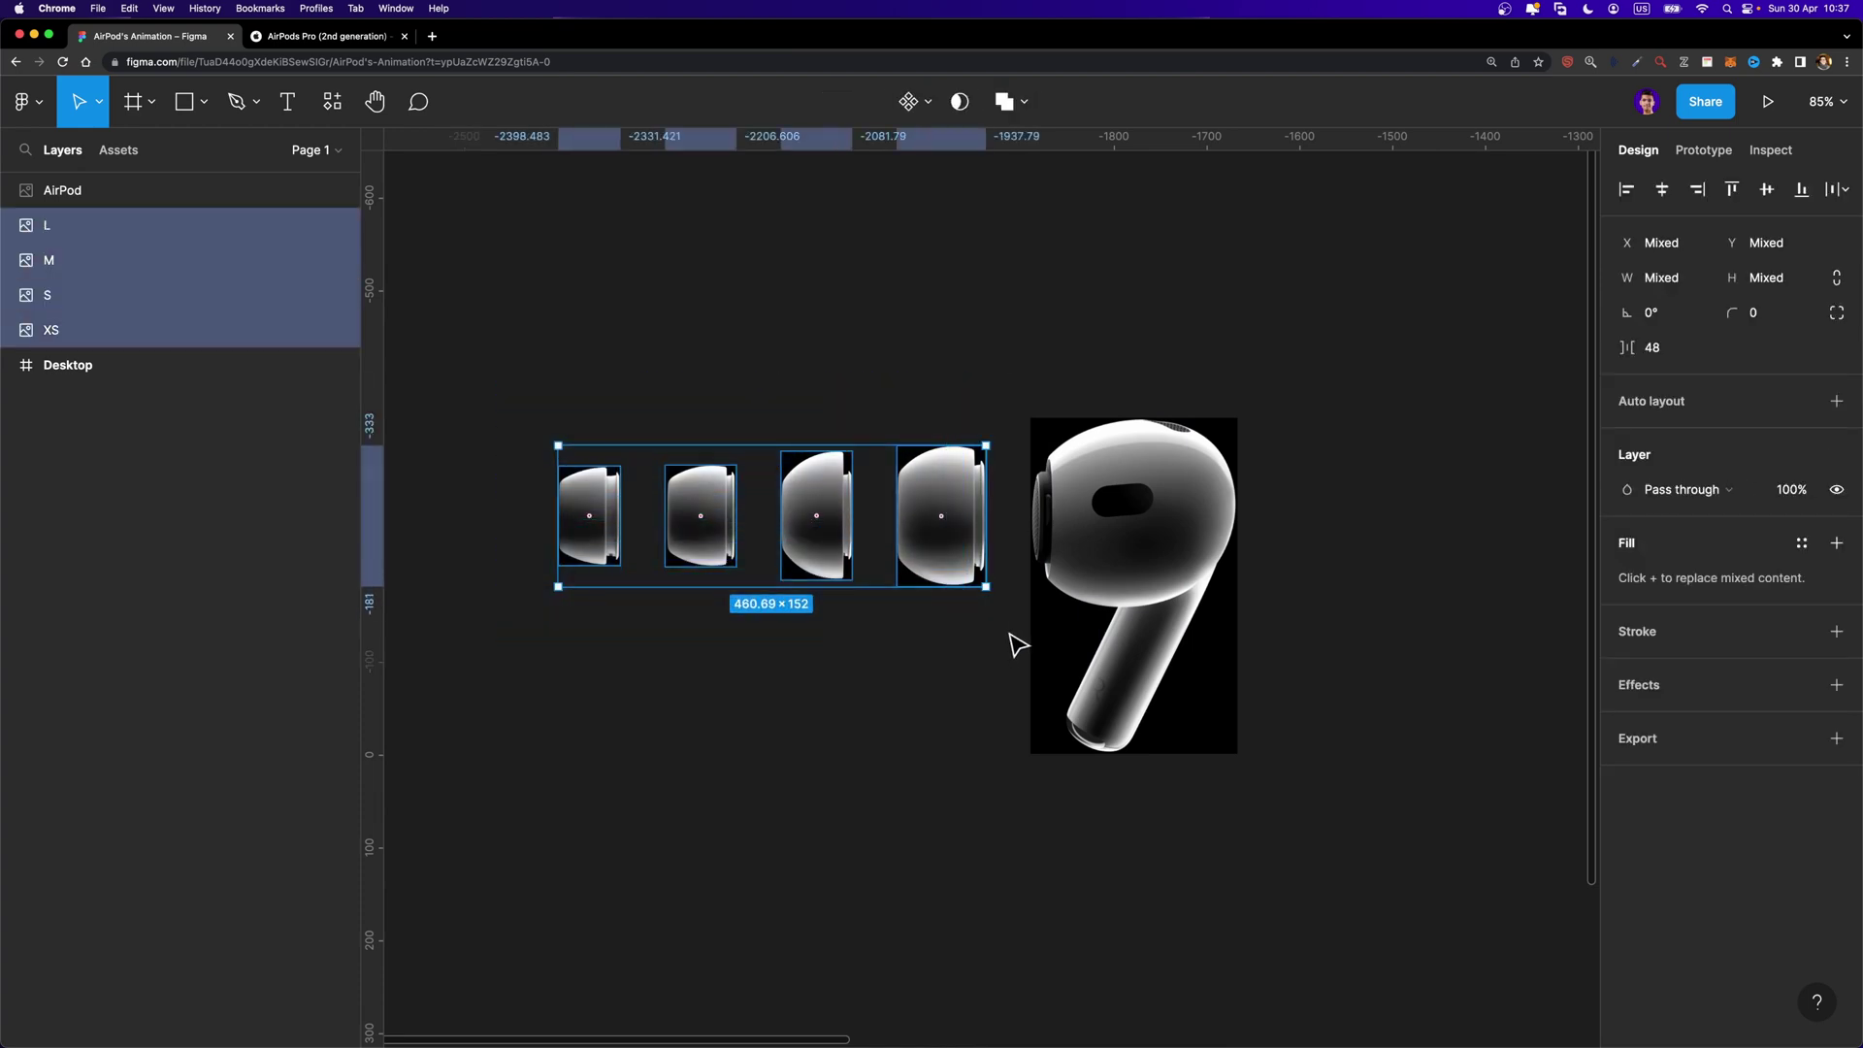
click(1768, 190)
click(877, 399)
Distribute the AirPod and four ear-tip images with equal horizontal spacing
drag(1329, 339, 550, 820)
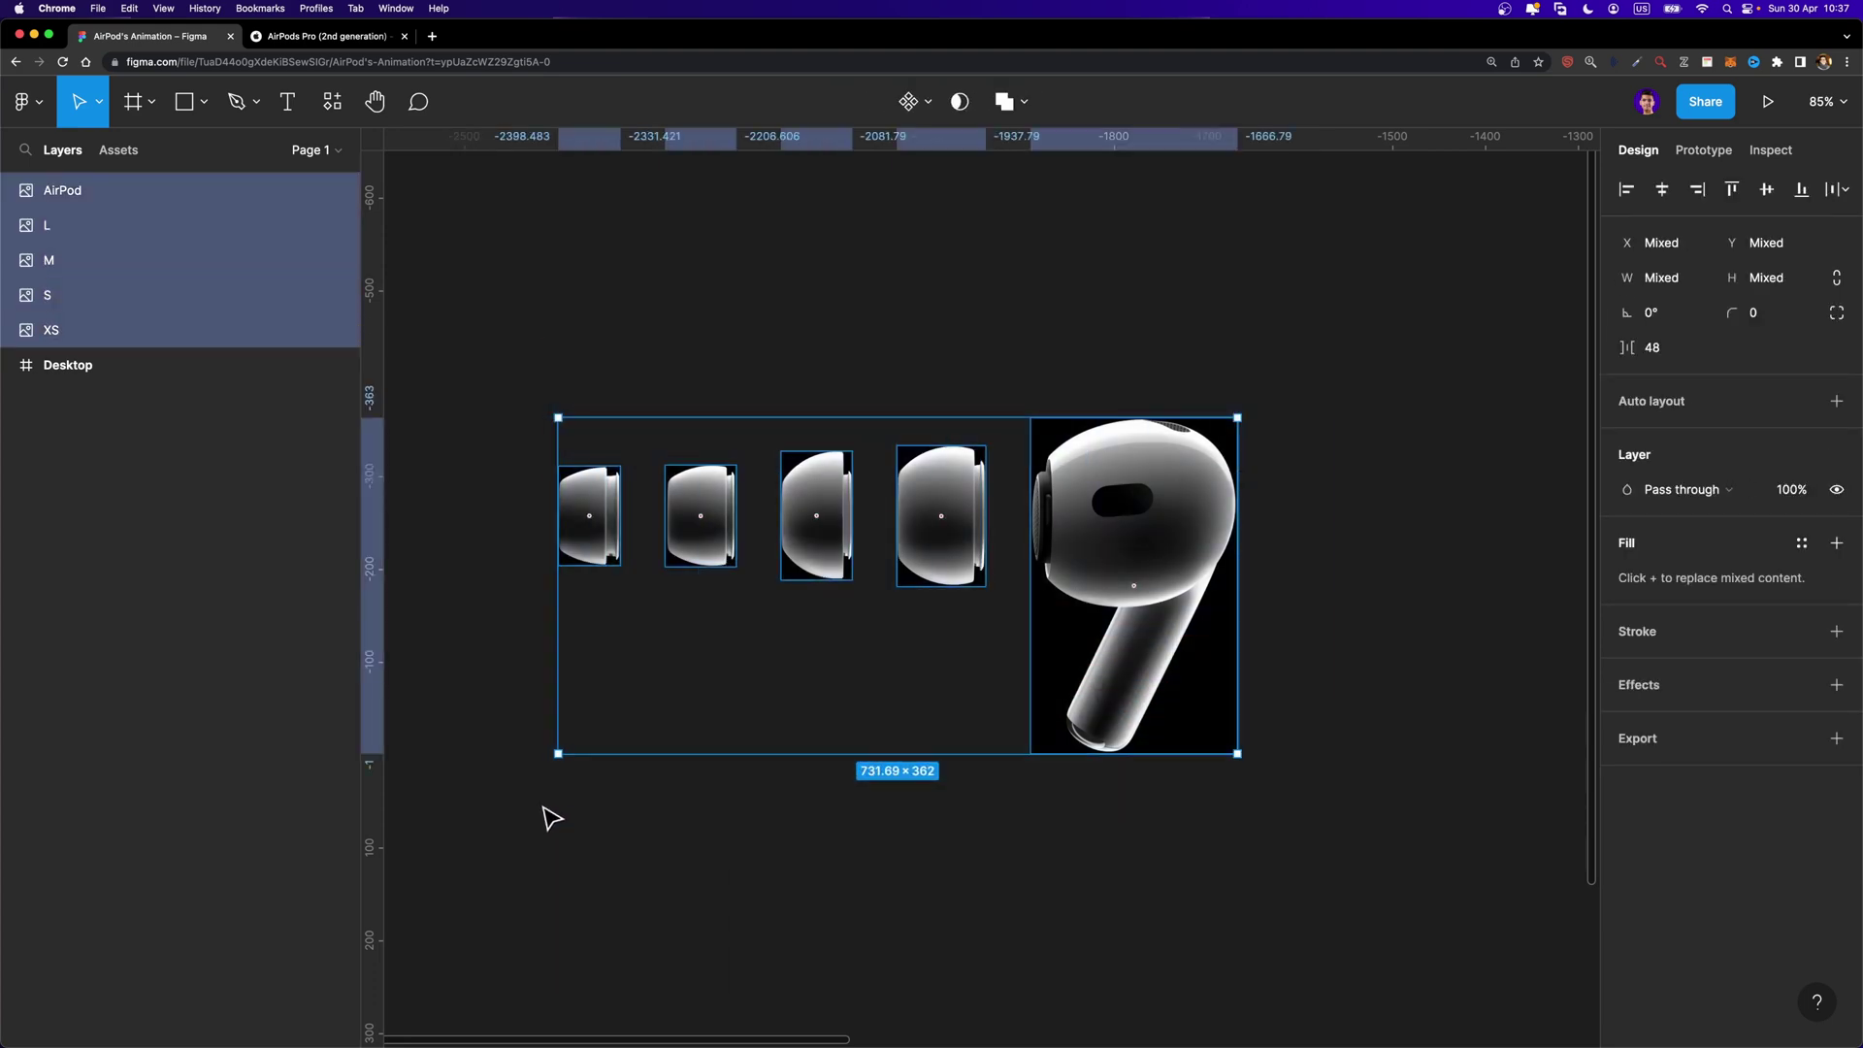
click(1844, 191)
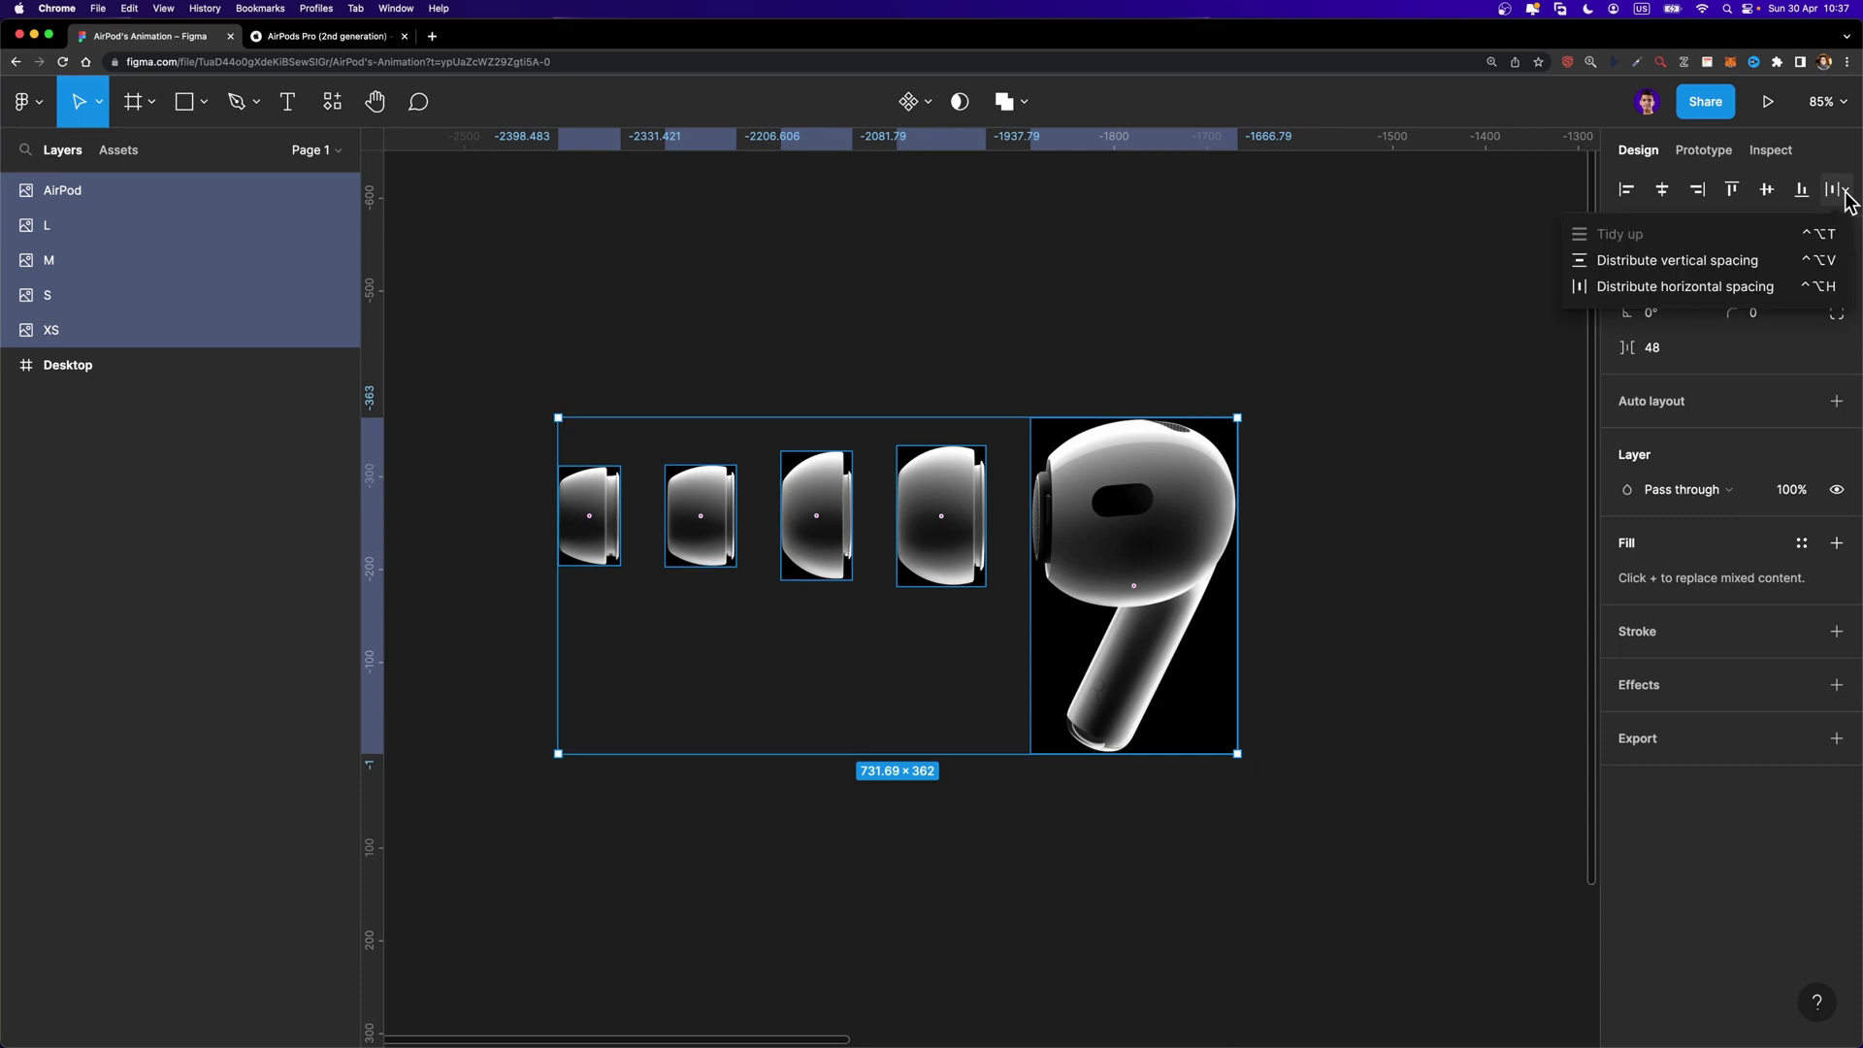
click(1723, 287)
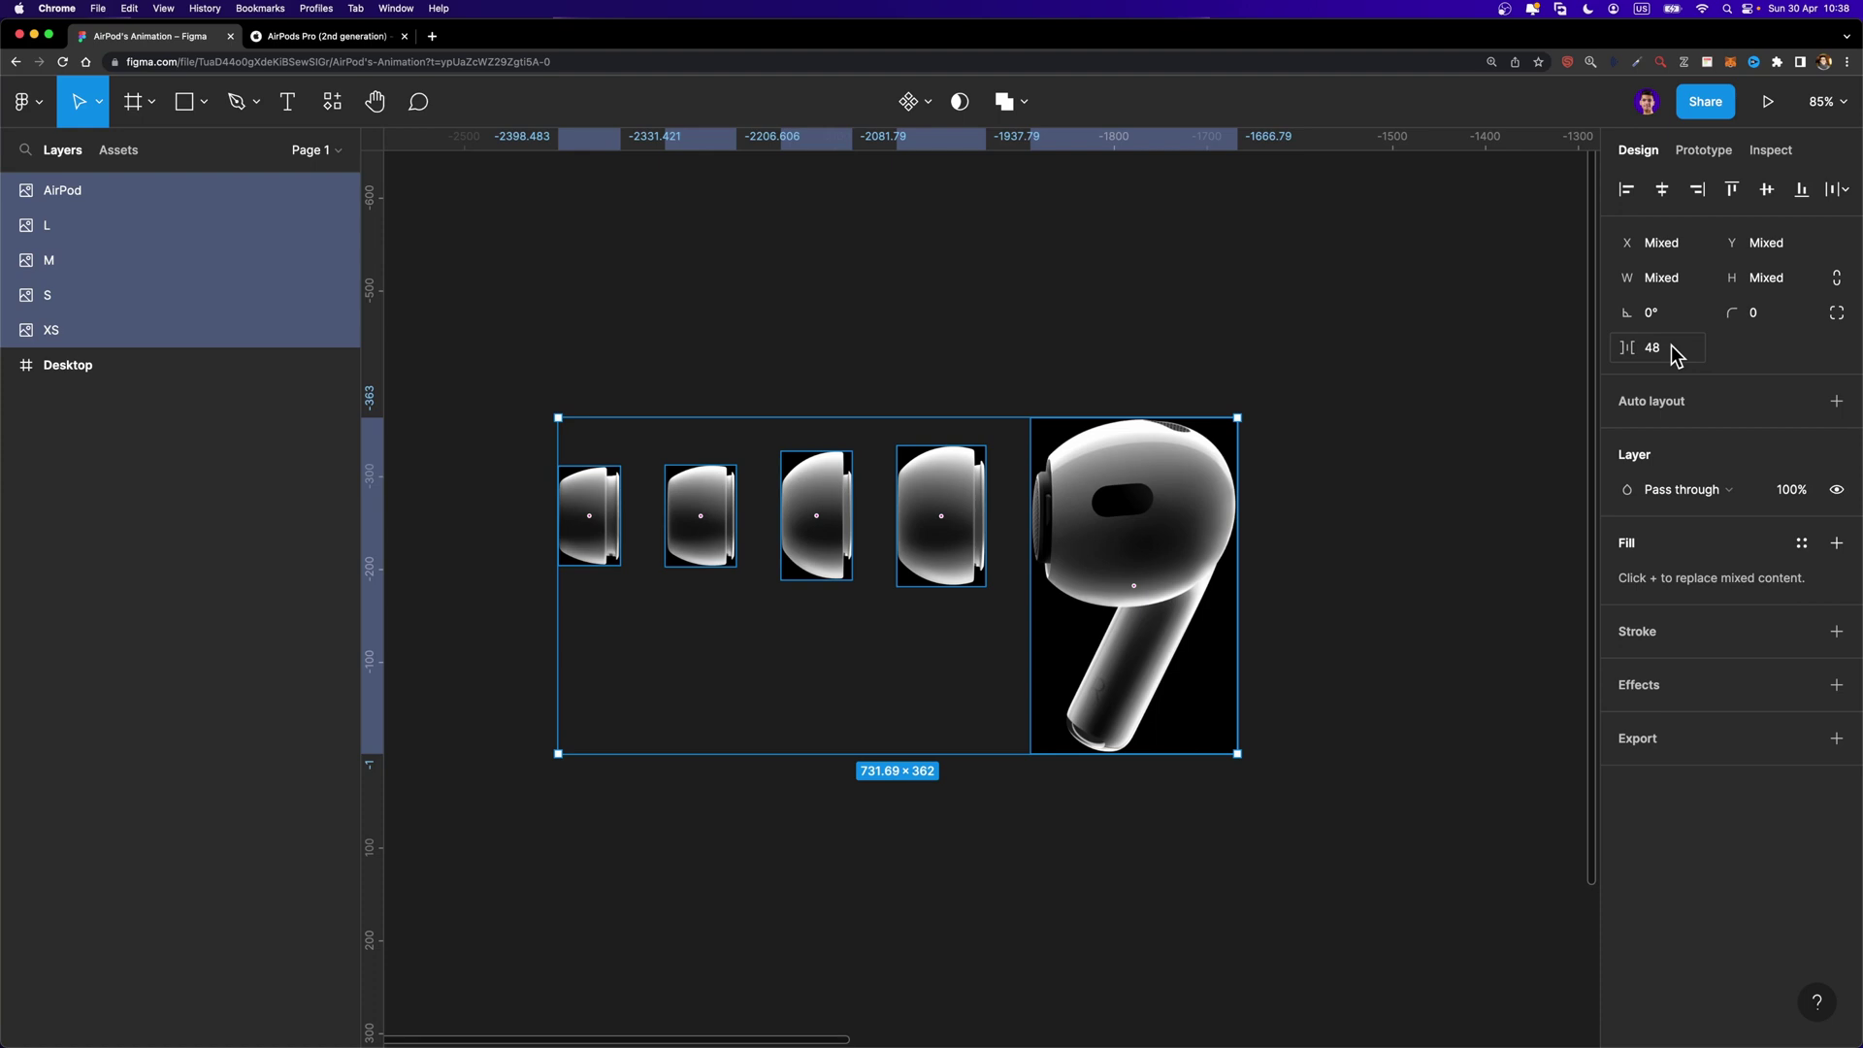
Add a 1440 × 1024 Desktop preset frame beside the existing one and fill it with black
scroll(1364, 436, down, 5)
scroll(986, 446, right, 5)
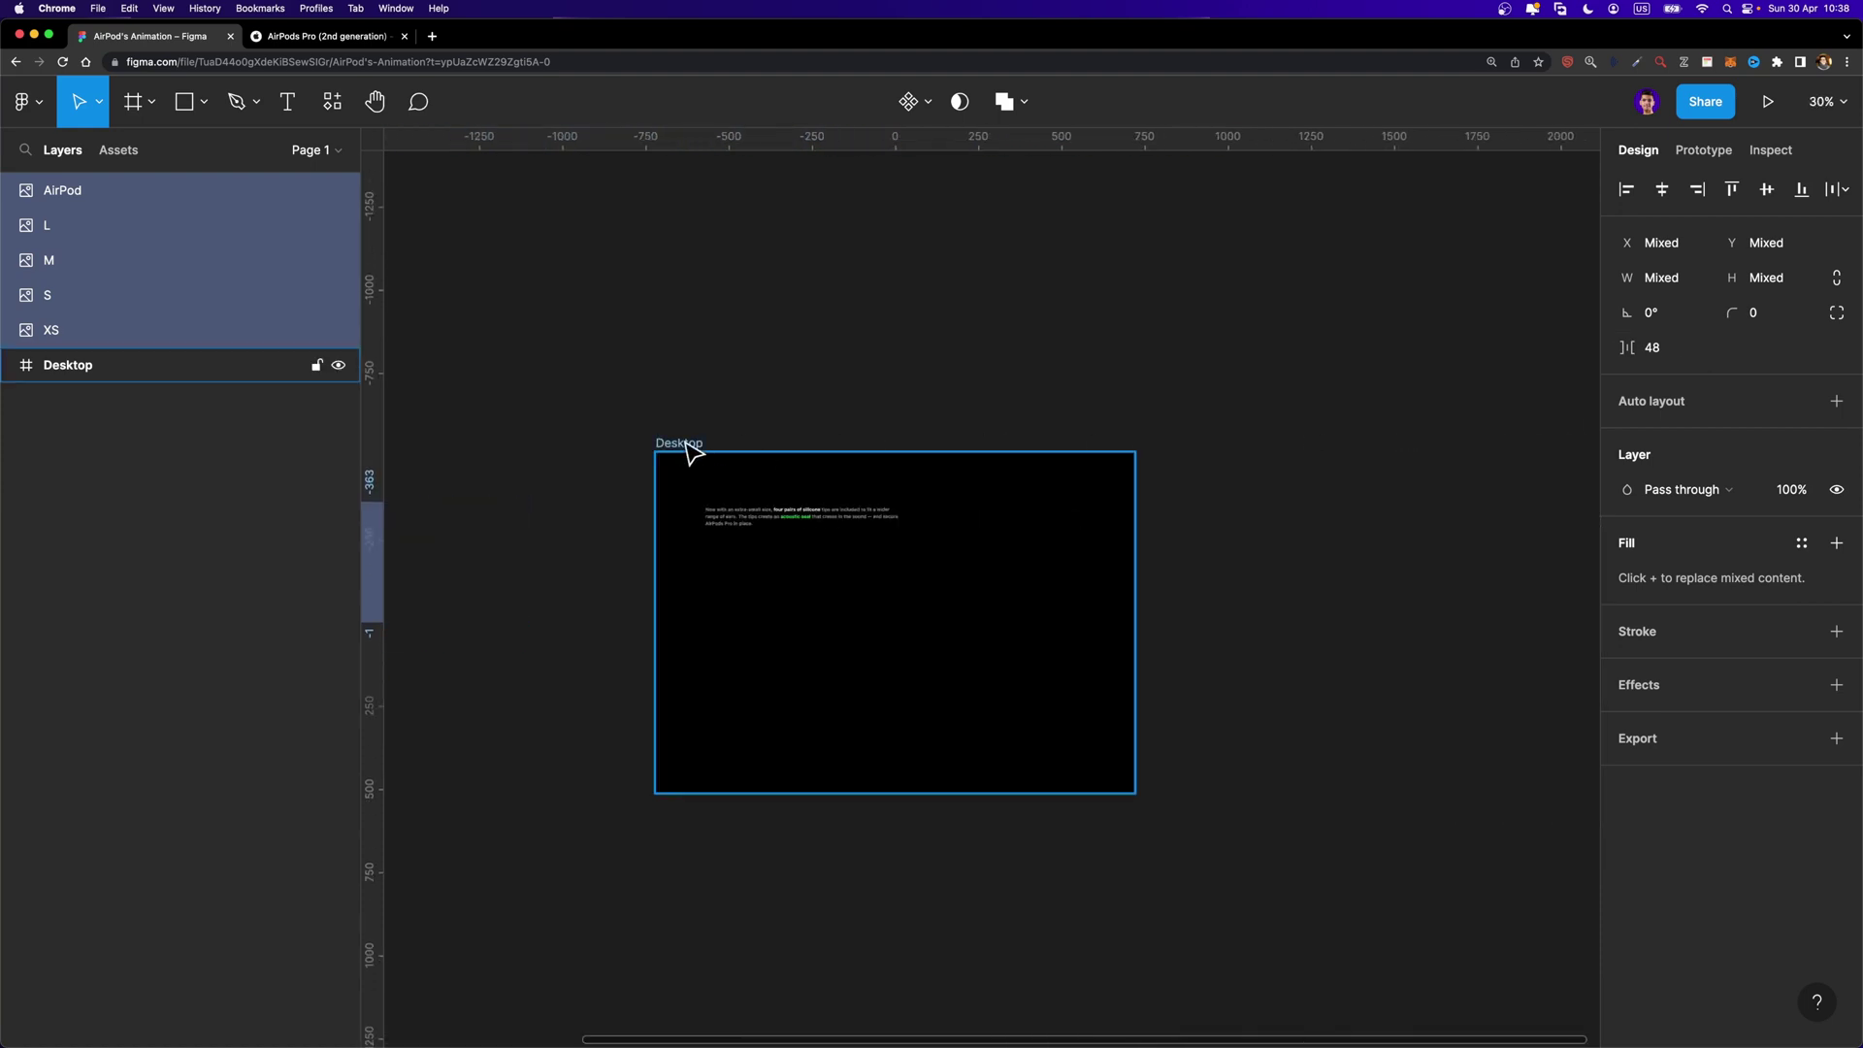
key(f)
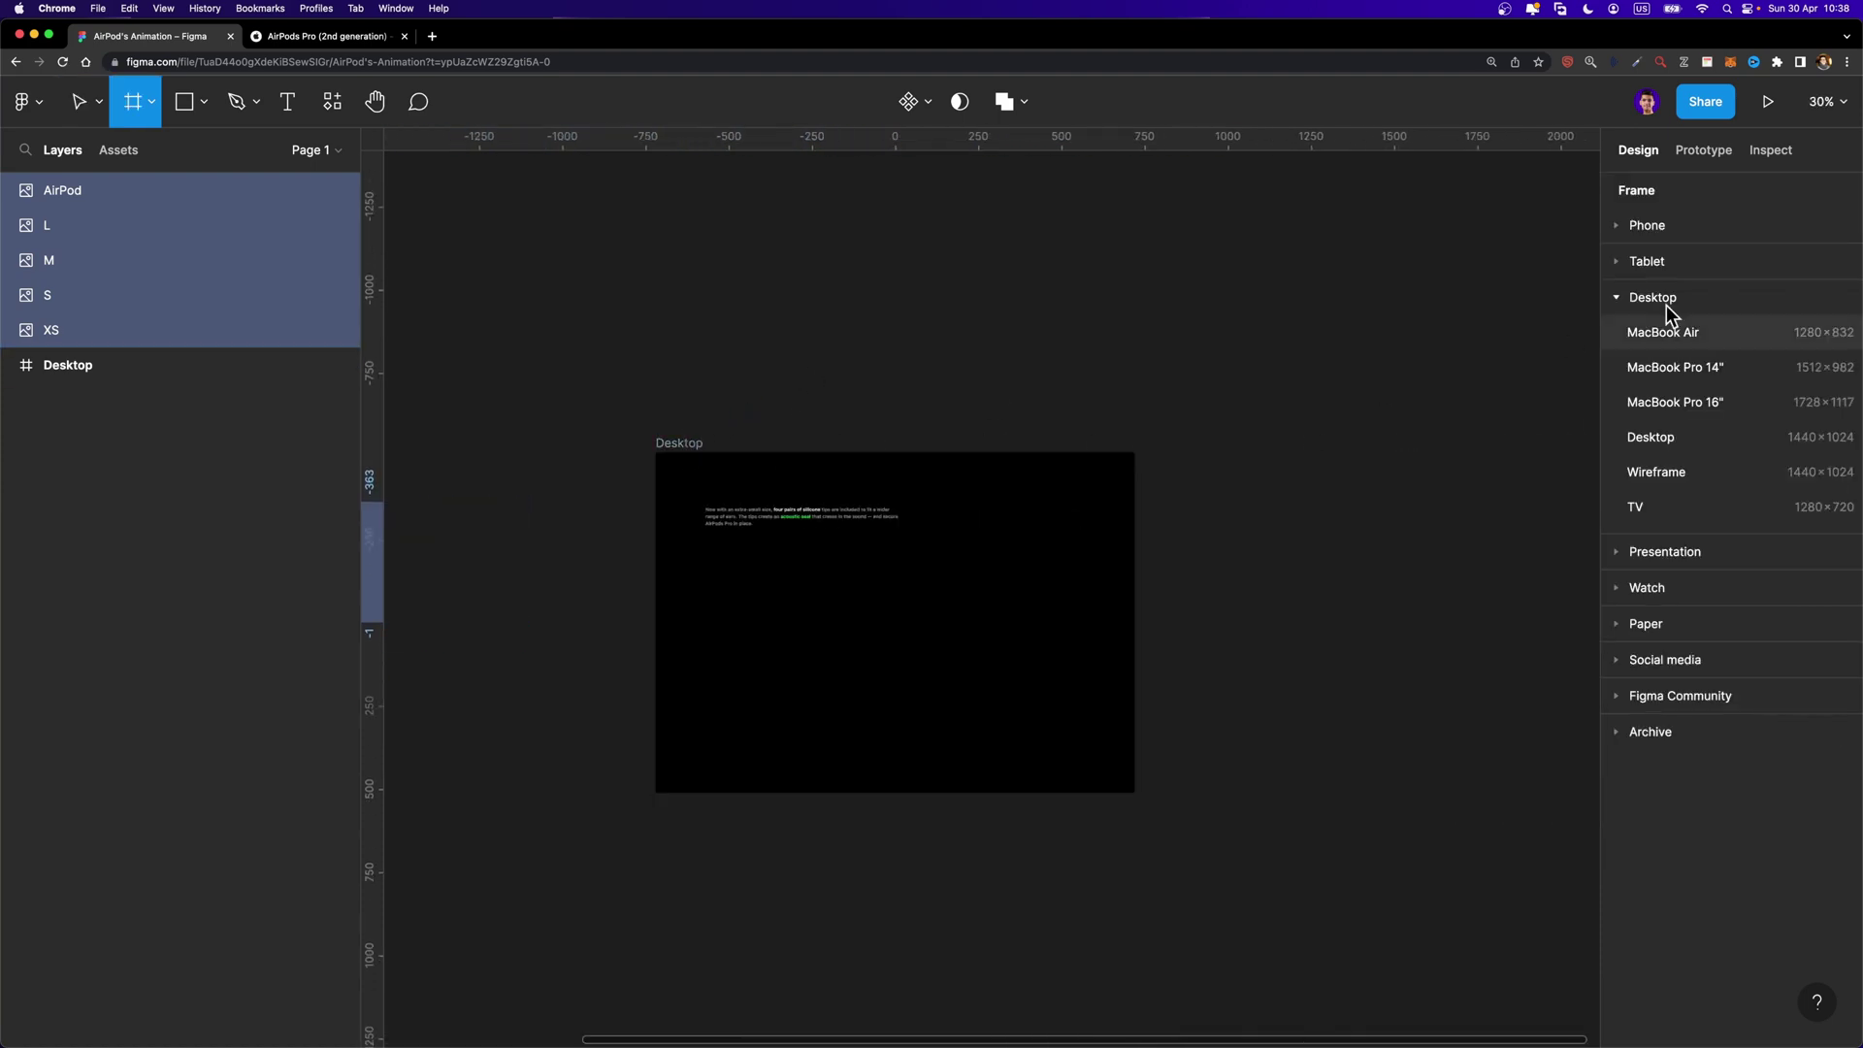
click(1734, 440)
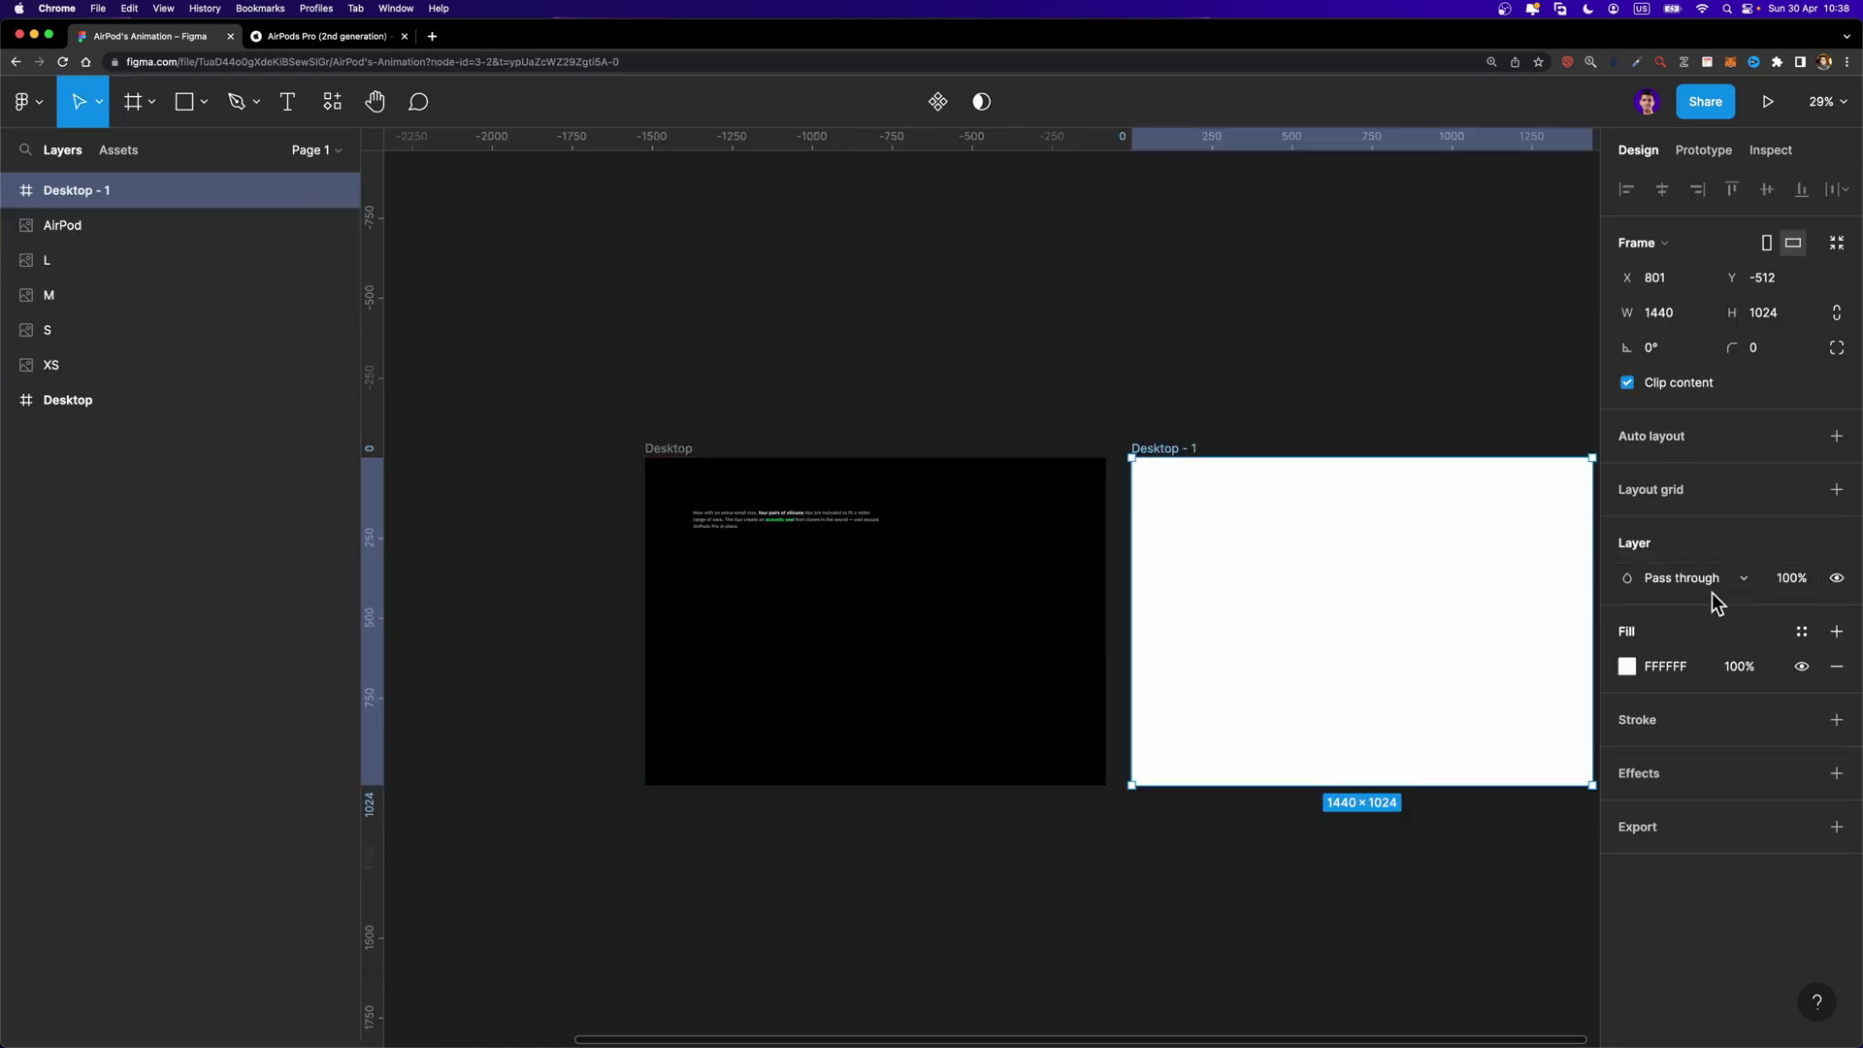
click(1628, 668)
click(1465, 943)
key(Escape)
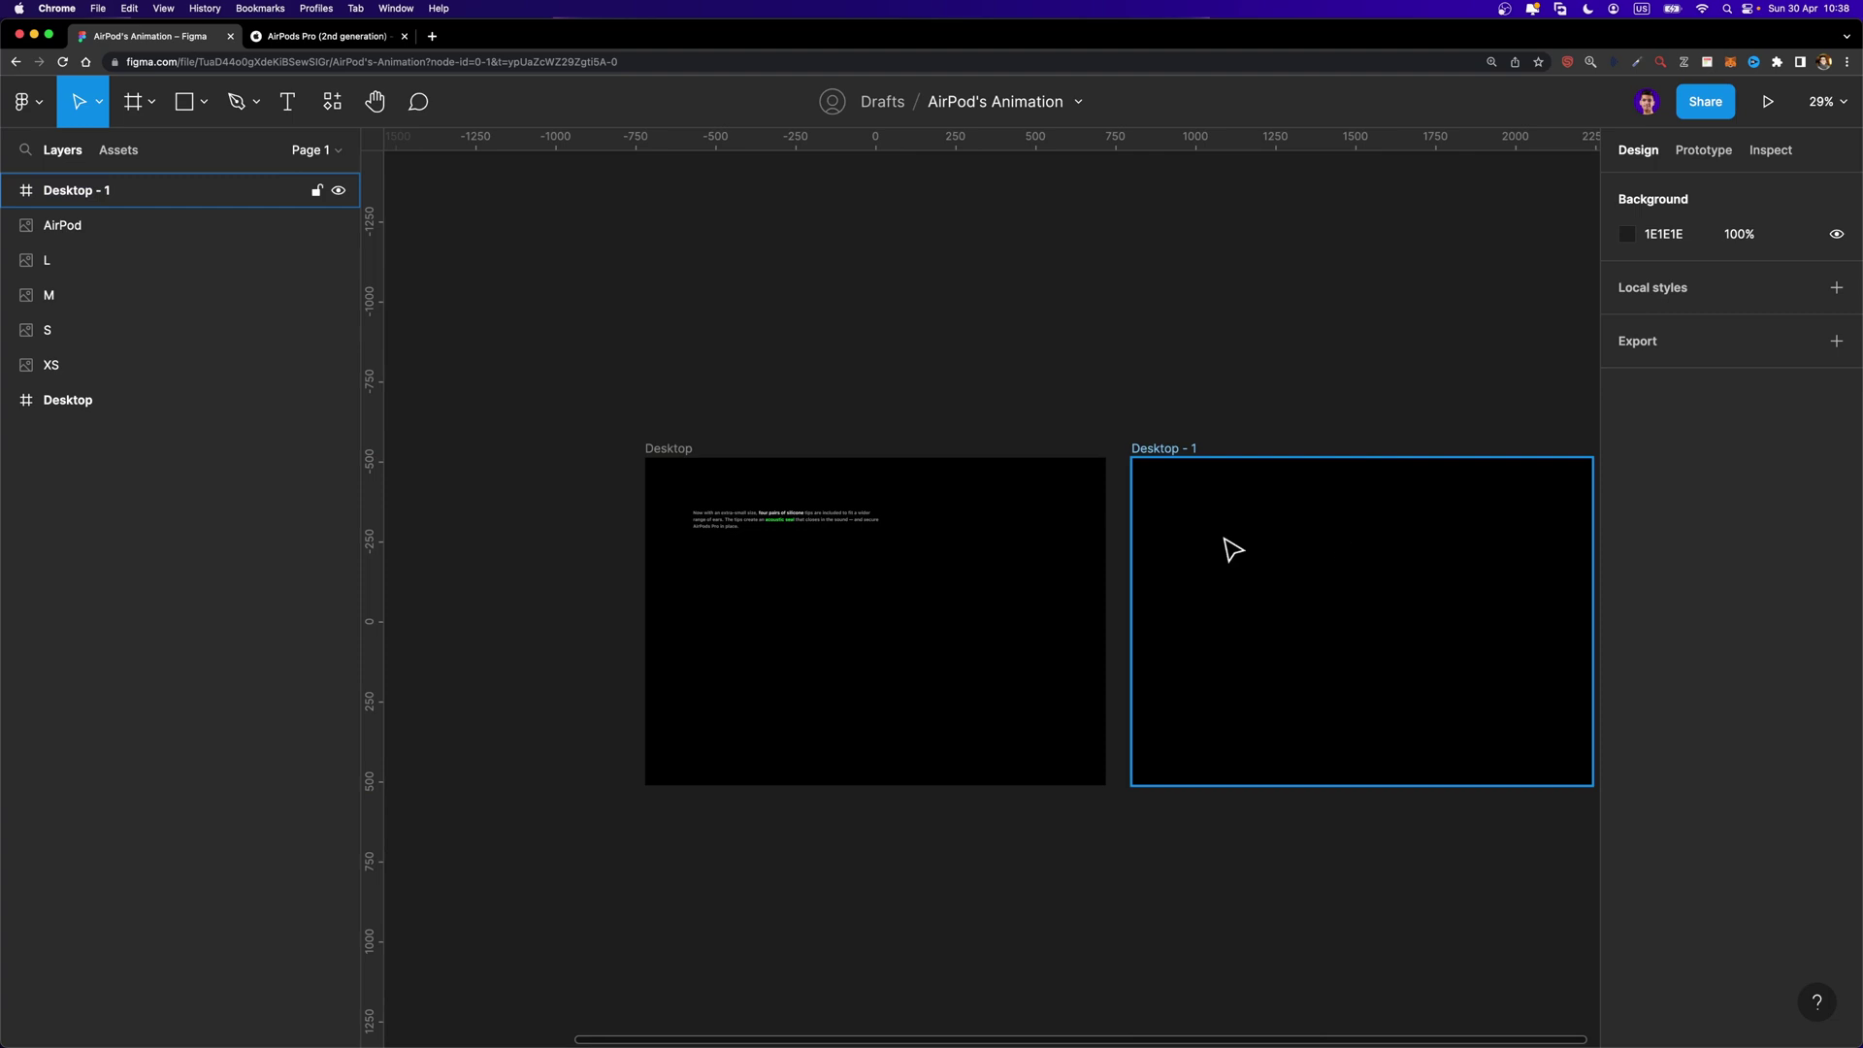
Compare the paragraph in the Desktop frame with the silicone tips text on the Apple page
scroll(870, 602, up, 5)
click(728, 457)
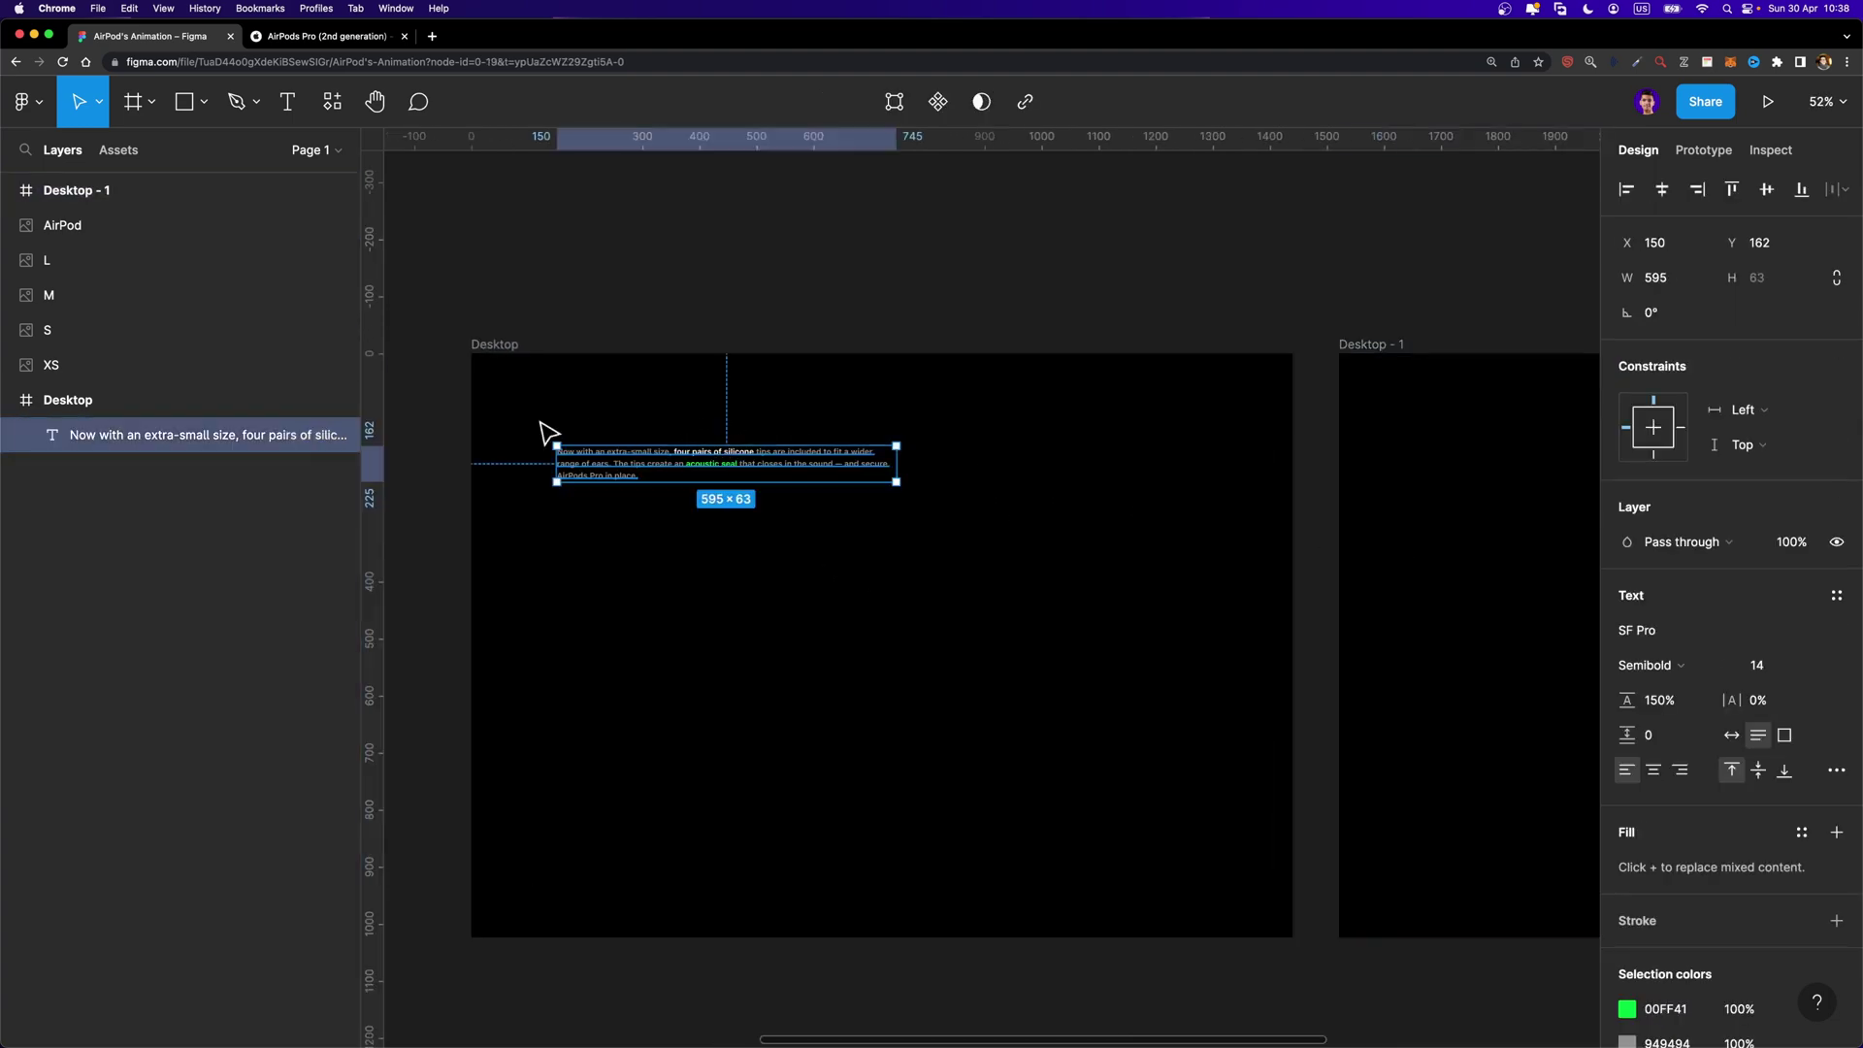
click(329, 39)
scroll(532, 398, up, 3)
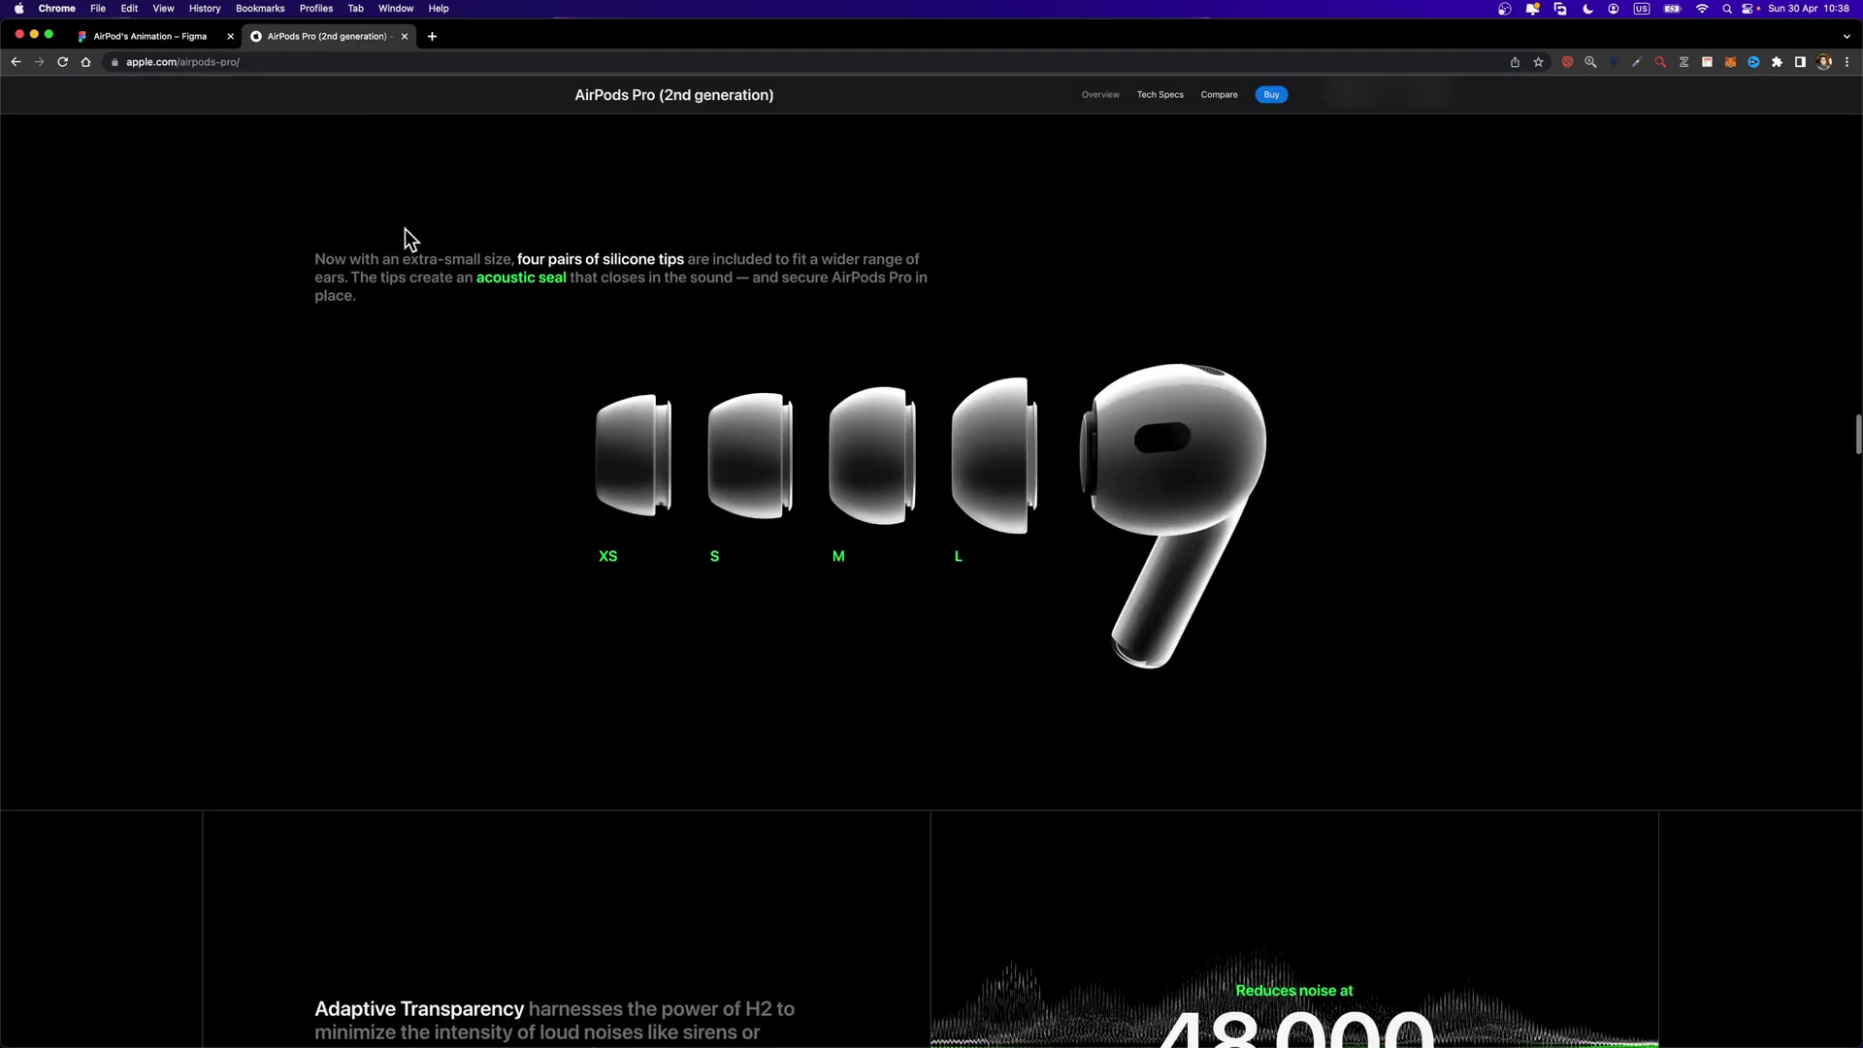
scroll(1027, 241, up, 1)
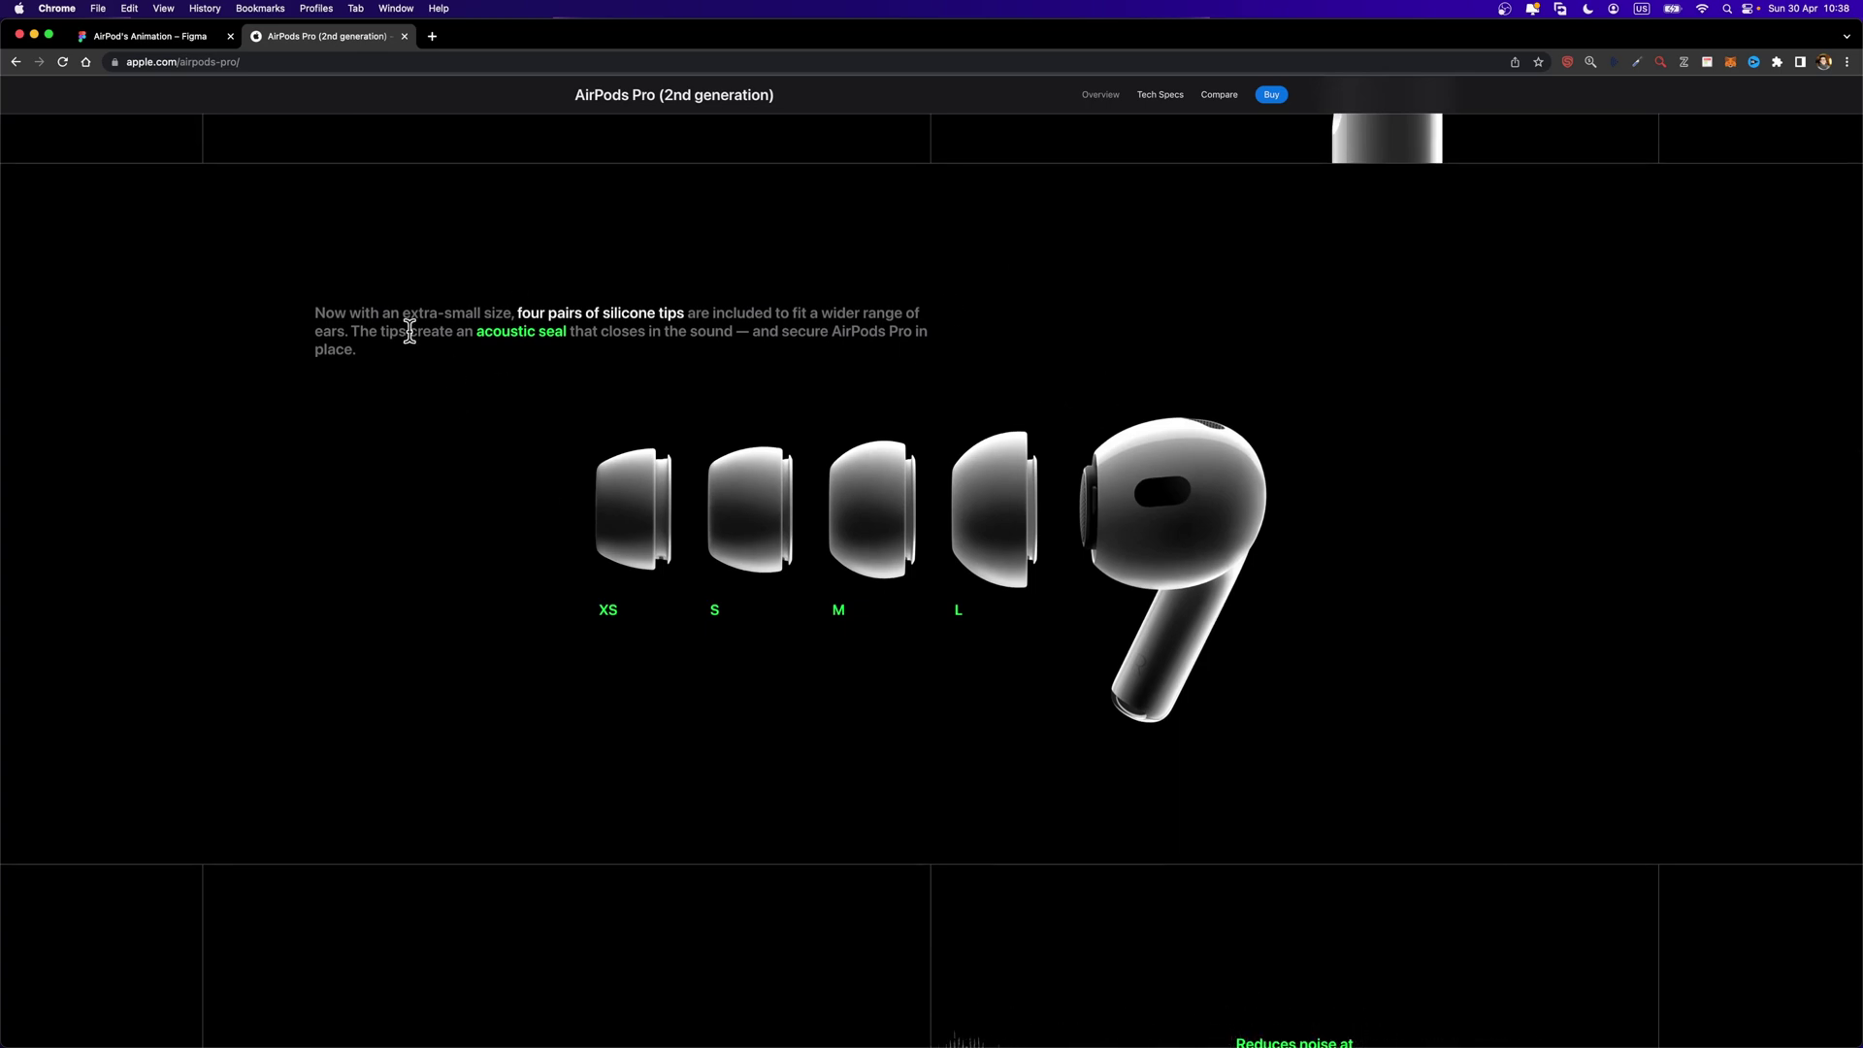
Return to the Figma file and delete the empty Desktop - 1 frame
click(194, 36)
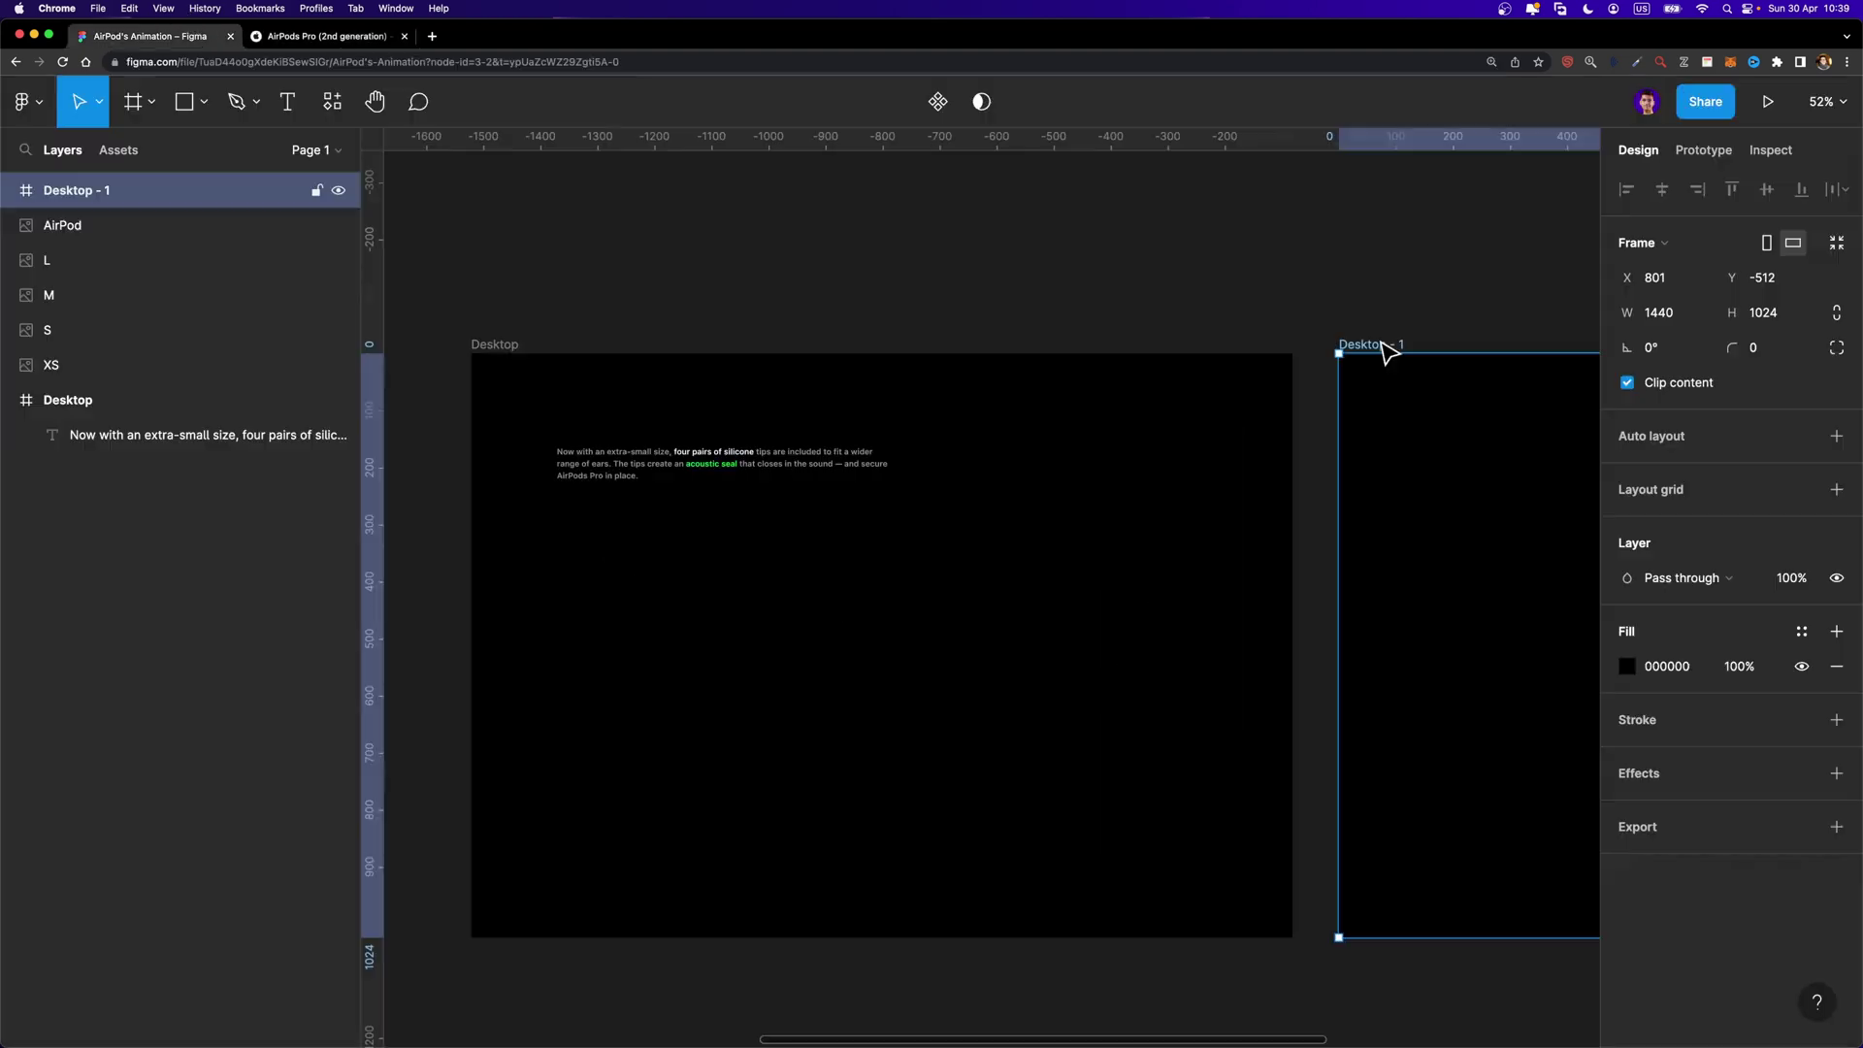
key(Delete)
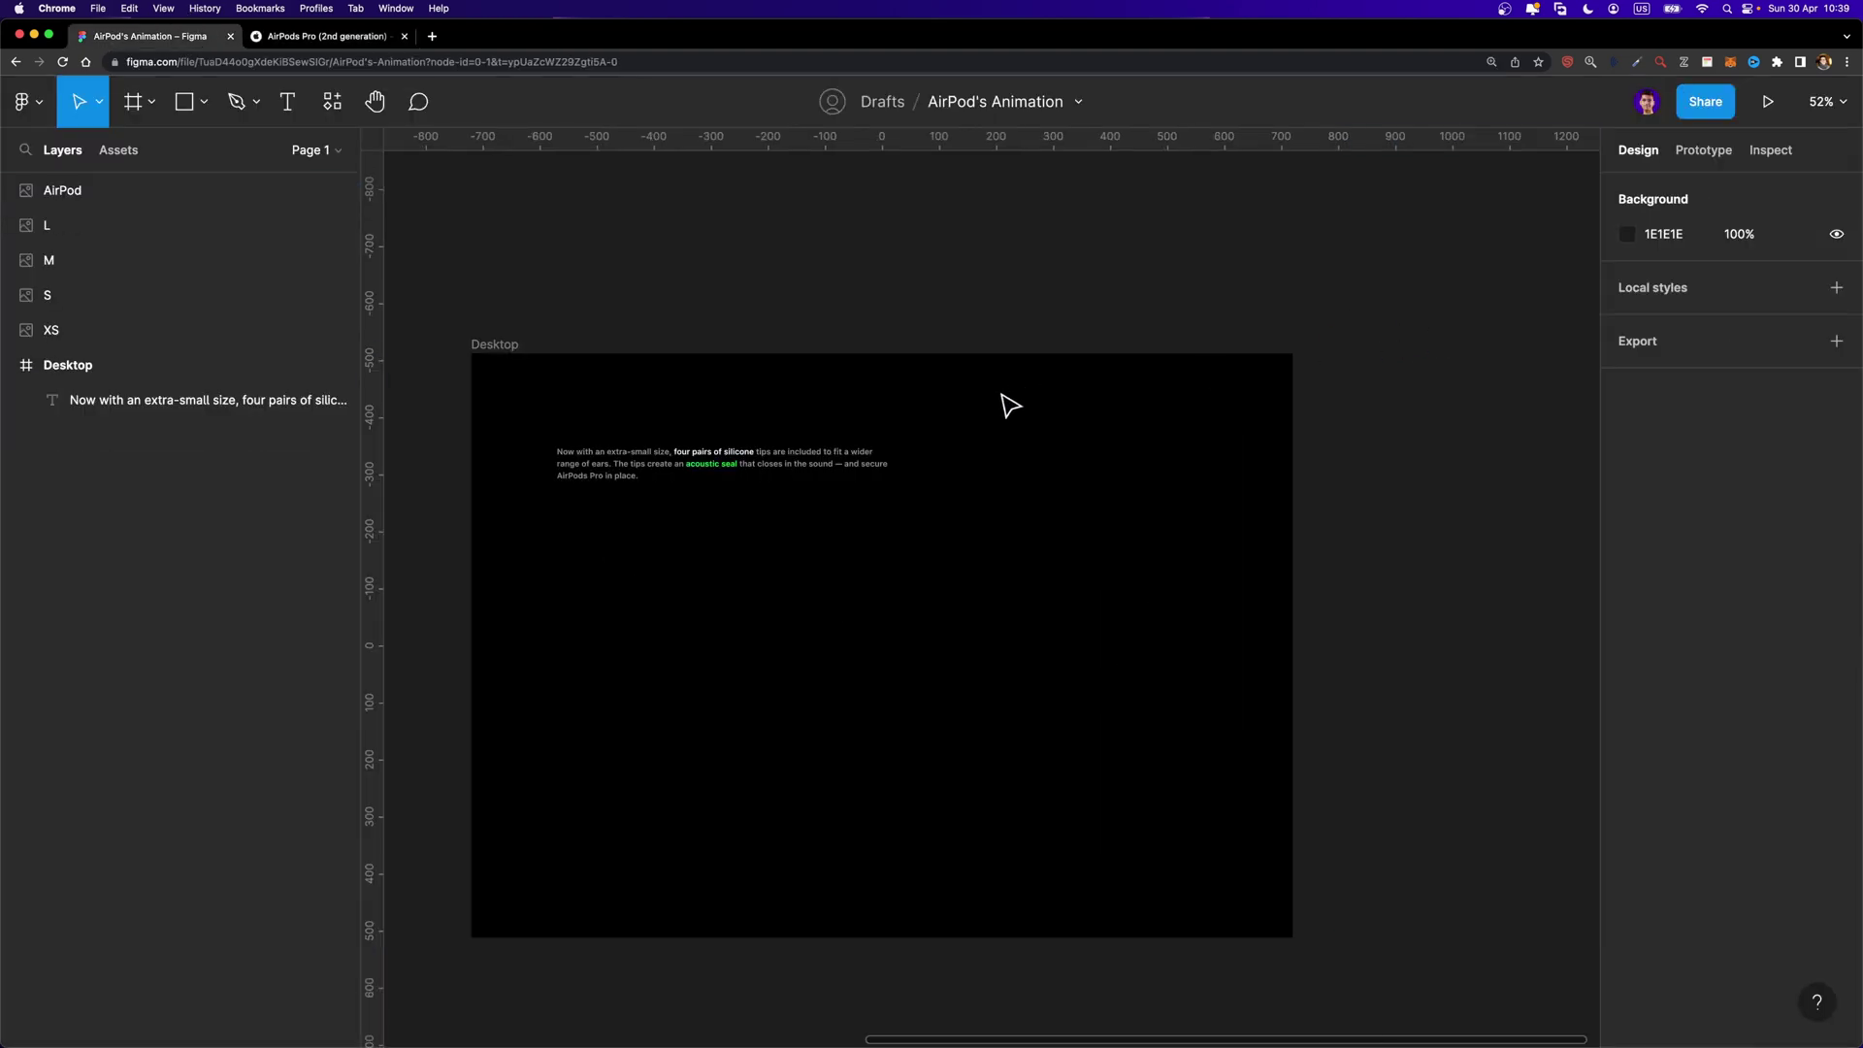
Move the AirPod and four ear-tip images together into the Desktop frame, below the paragraph
scroll(742, 467, down, 3)
scroll(742, 467, left, 10)
drag(1221, 398, 689, 689)
scroll(1225, 560, right, 10)
drag(1225, 560, 1464, 586)
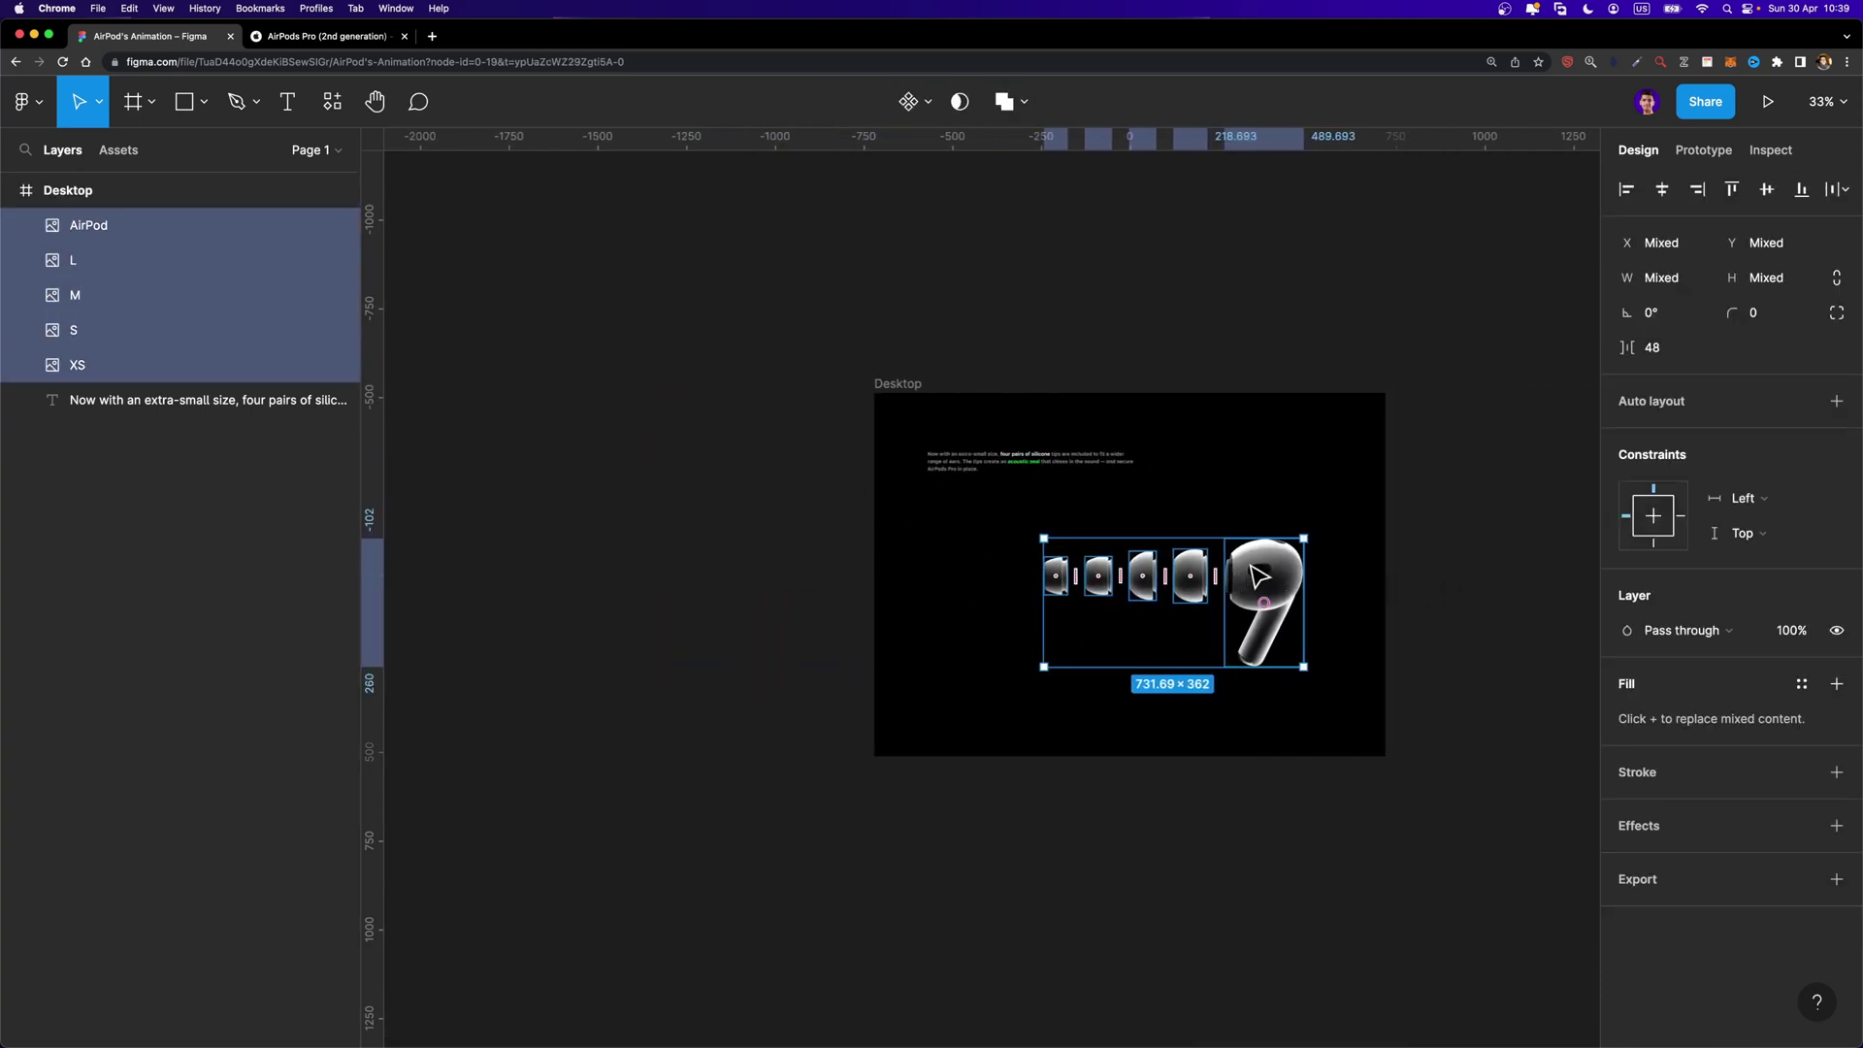
drag(1260, 586, 1248, 586)
scroll(1252, 587, up, 5)
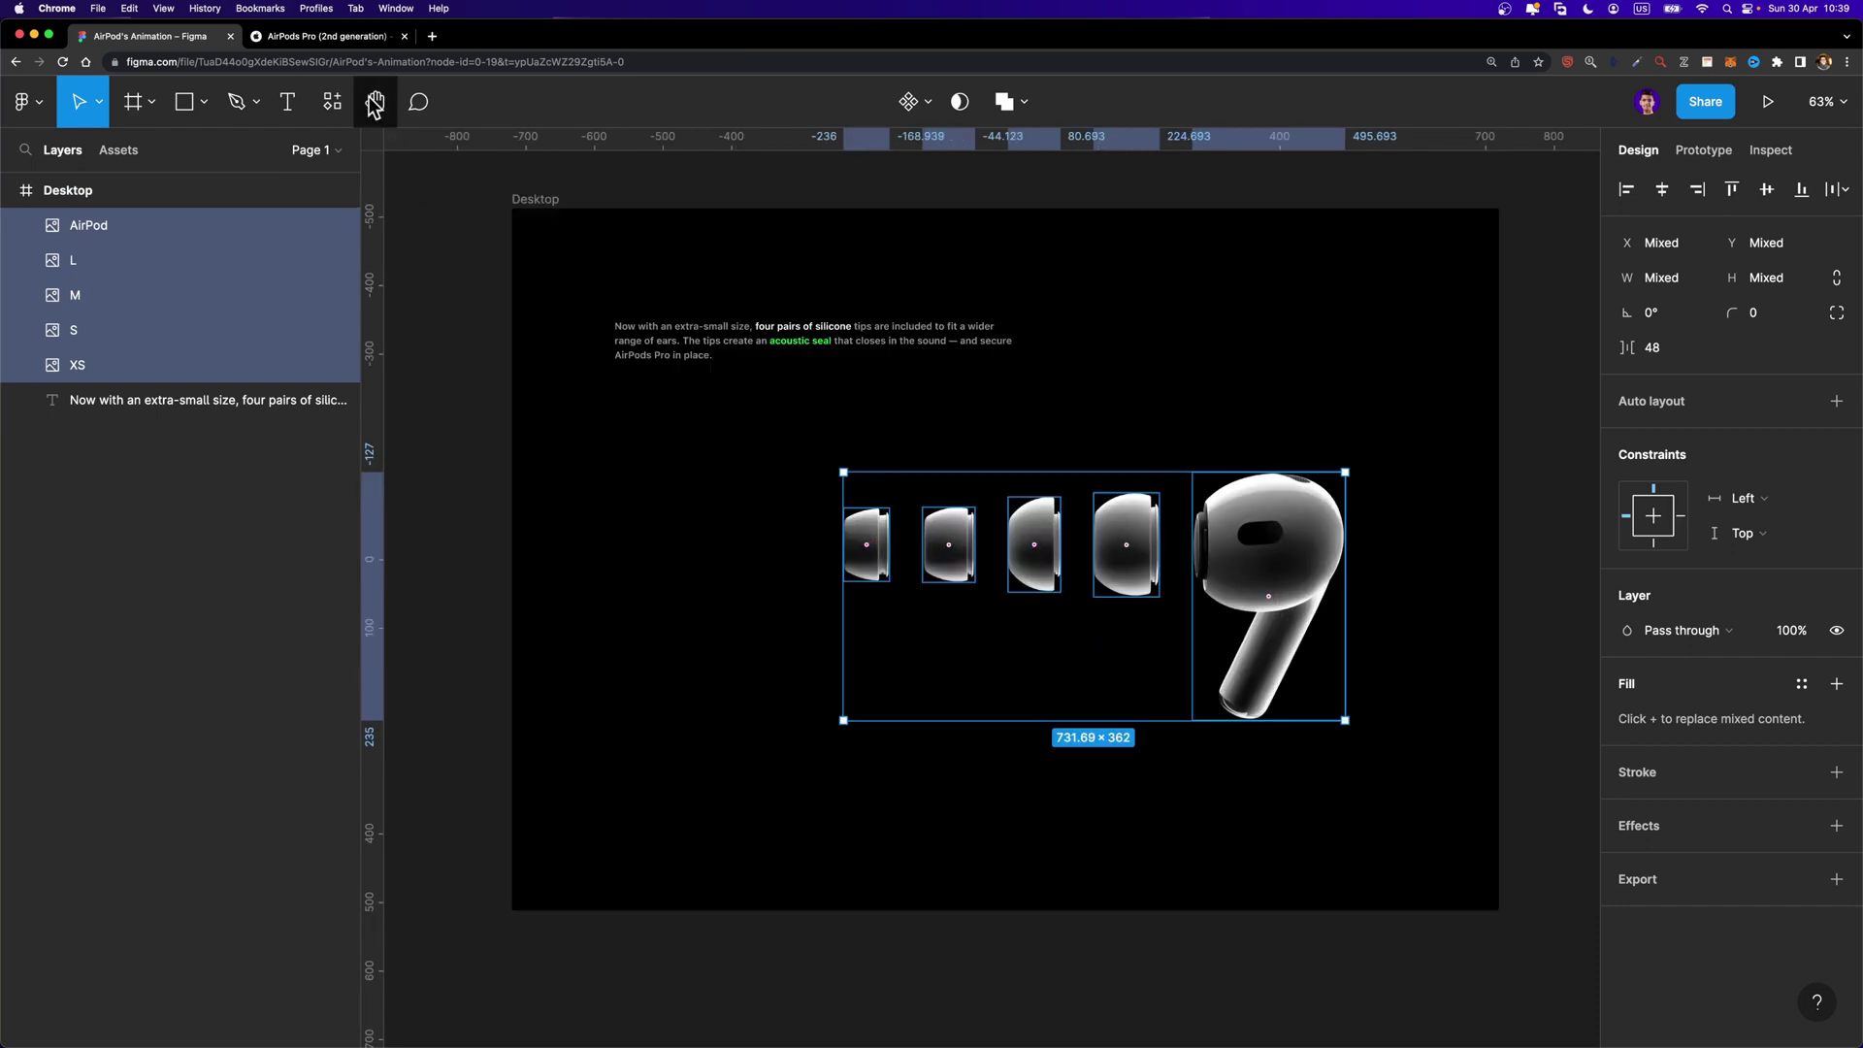
Check the size labels on the Apple page, then add an "L" text label in 00FF41 green below the L ear tip in Figma
click(369, 37)
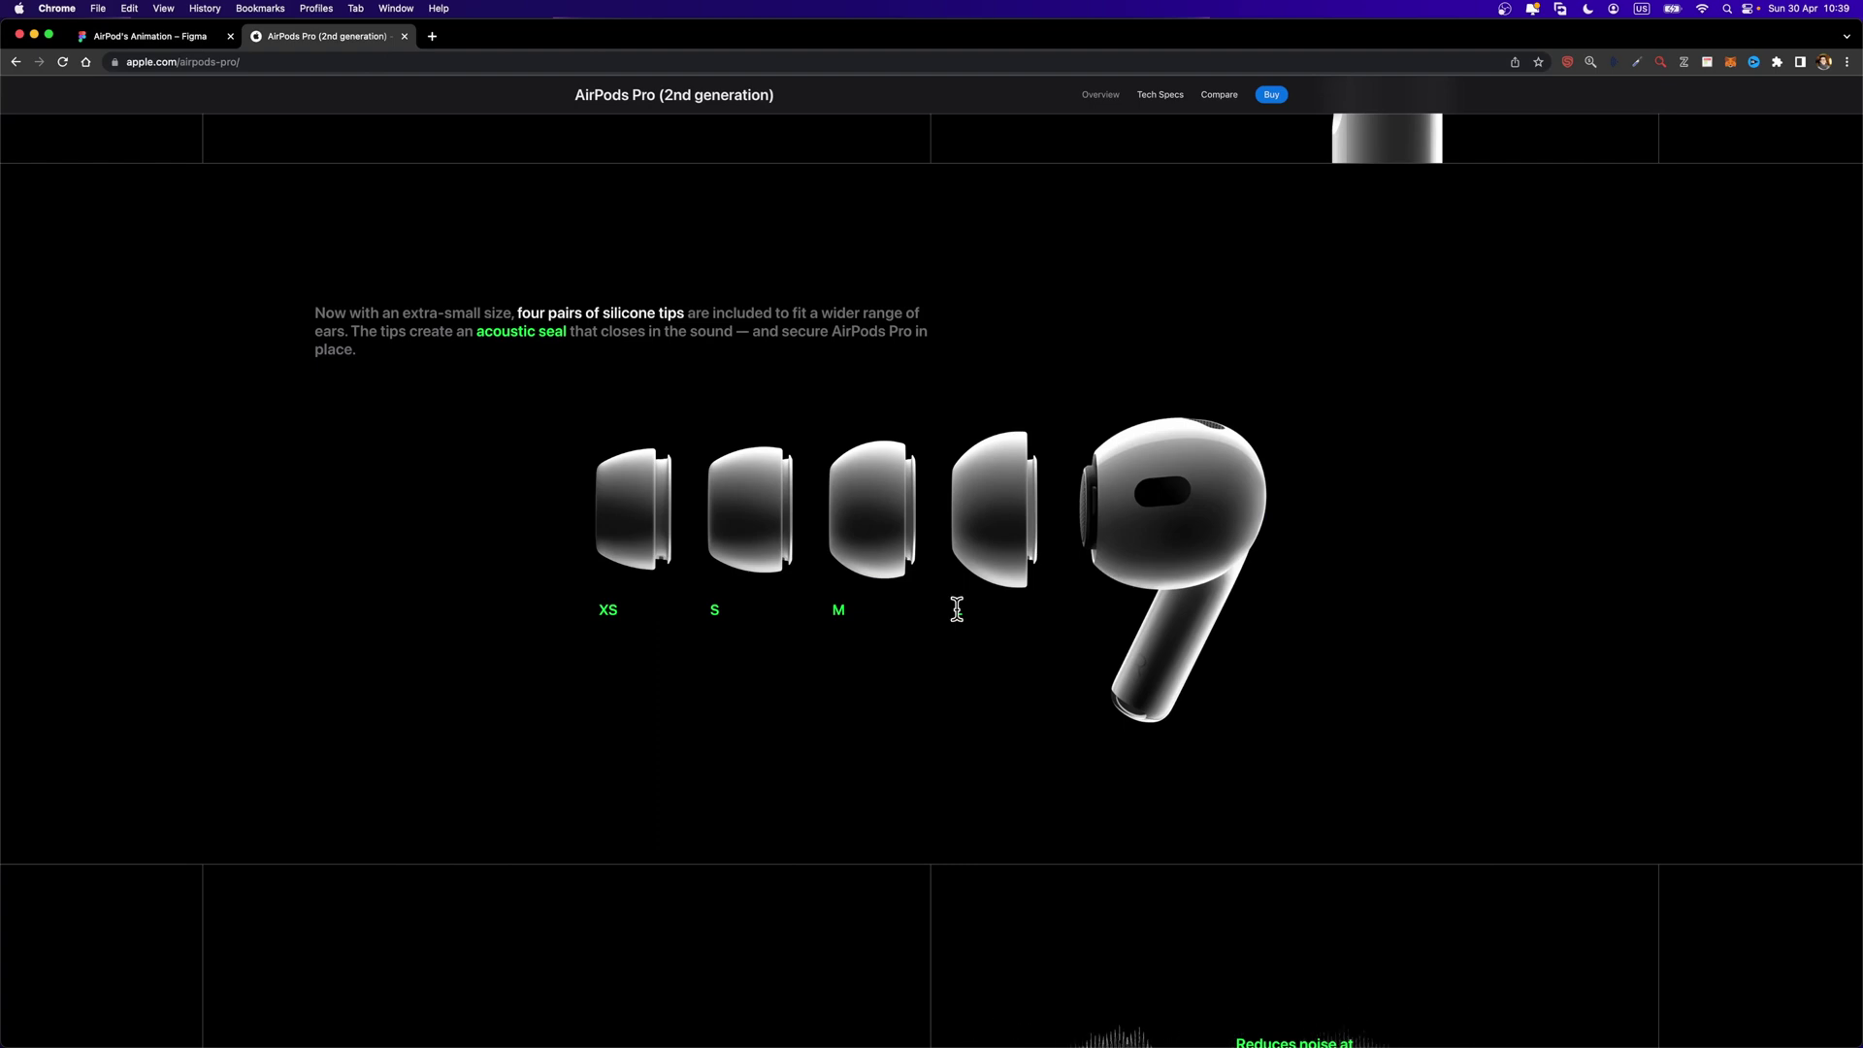
click(150, 36)
scroll(1250, 715, up, 3)
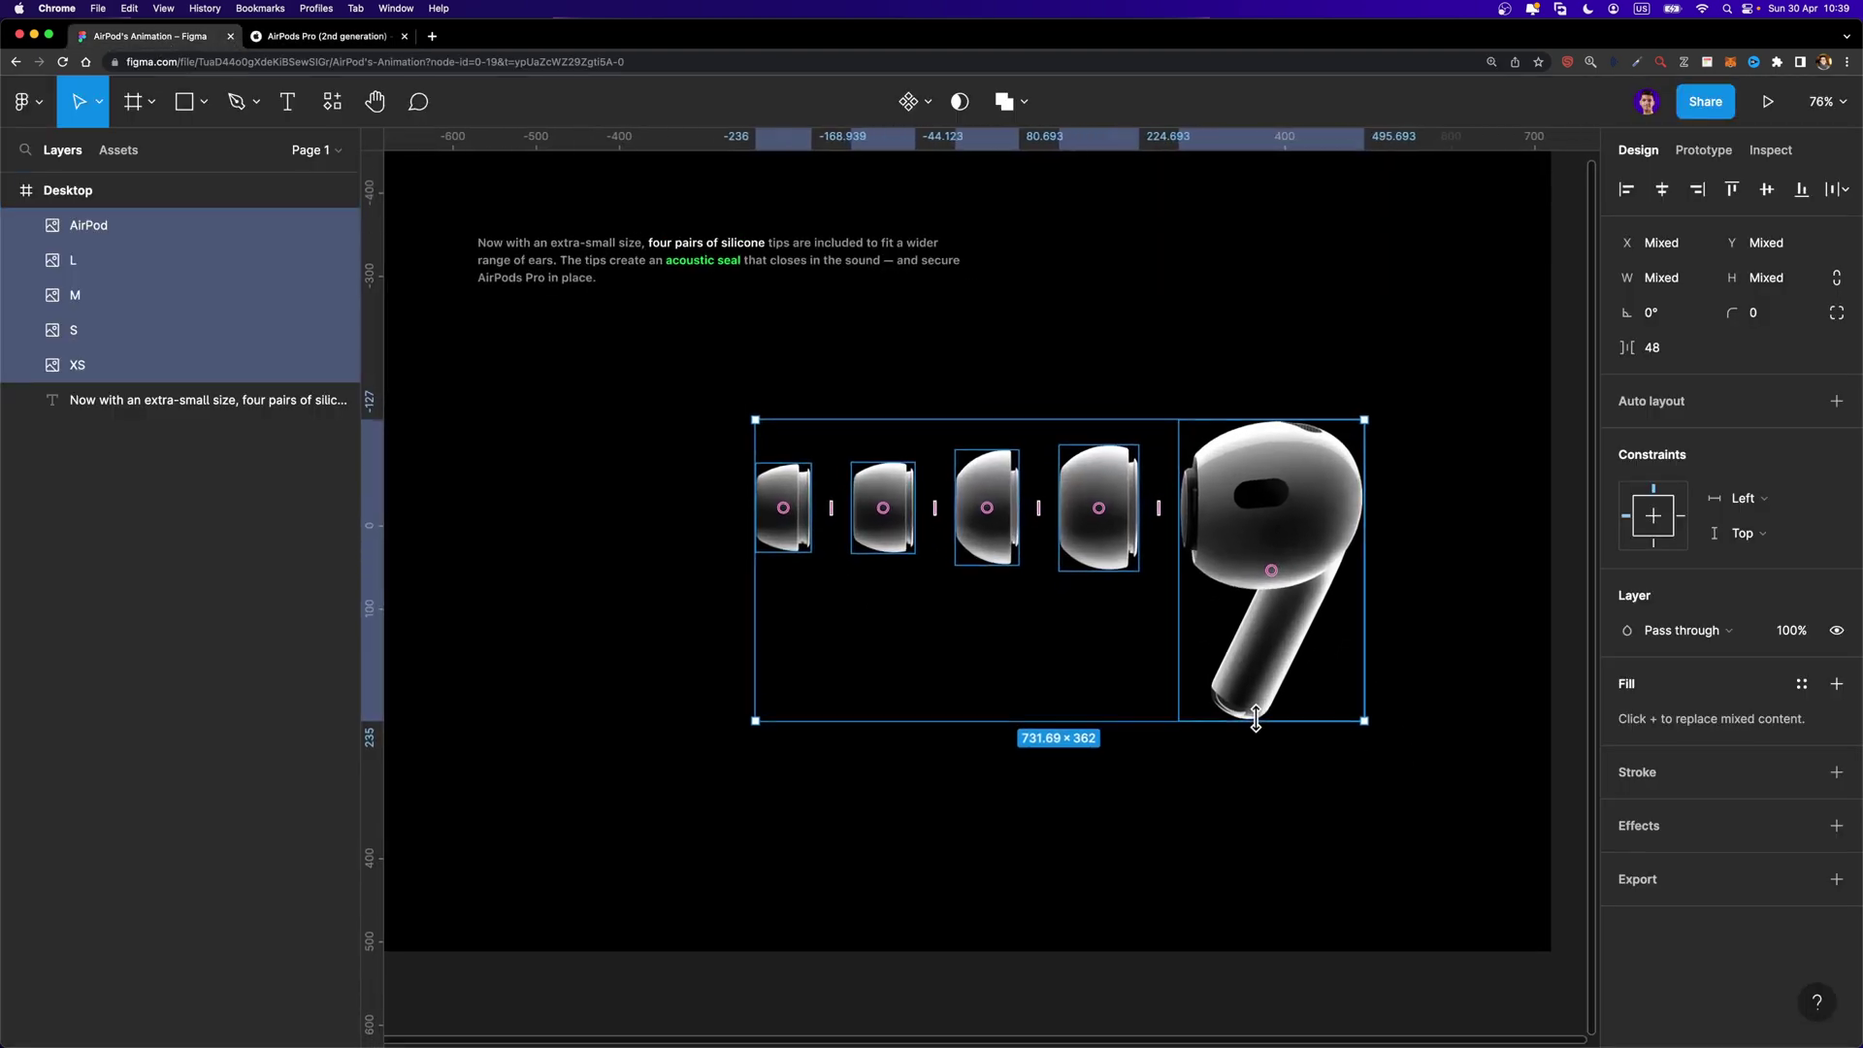
key(t)
click(1056, 600)
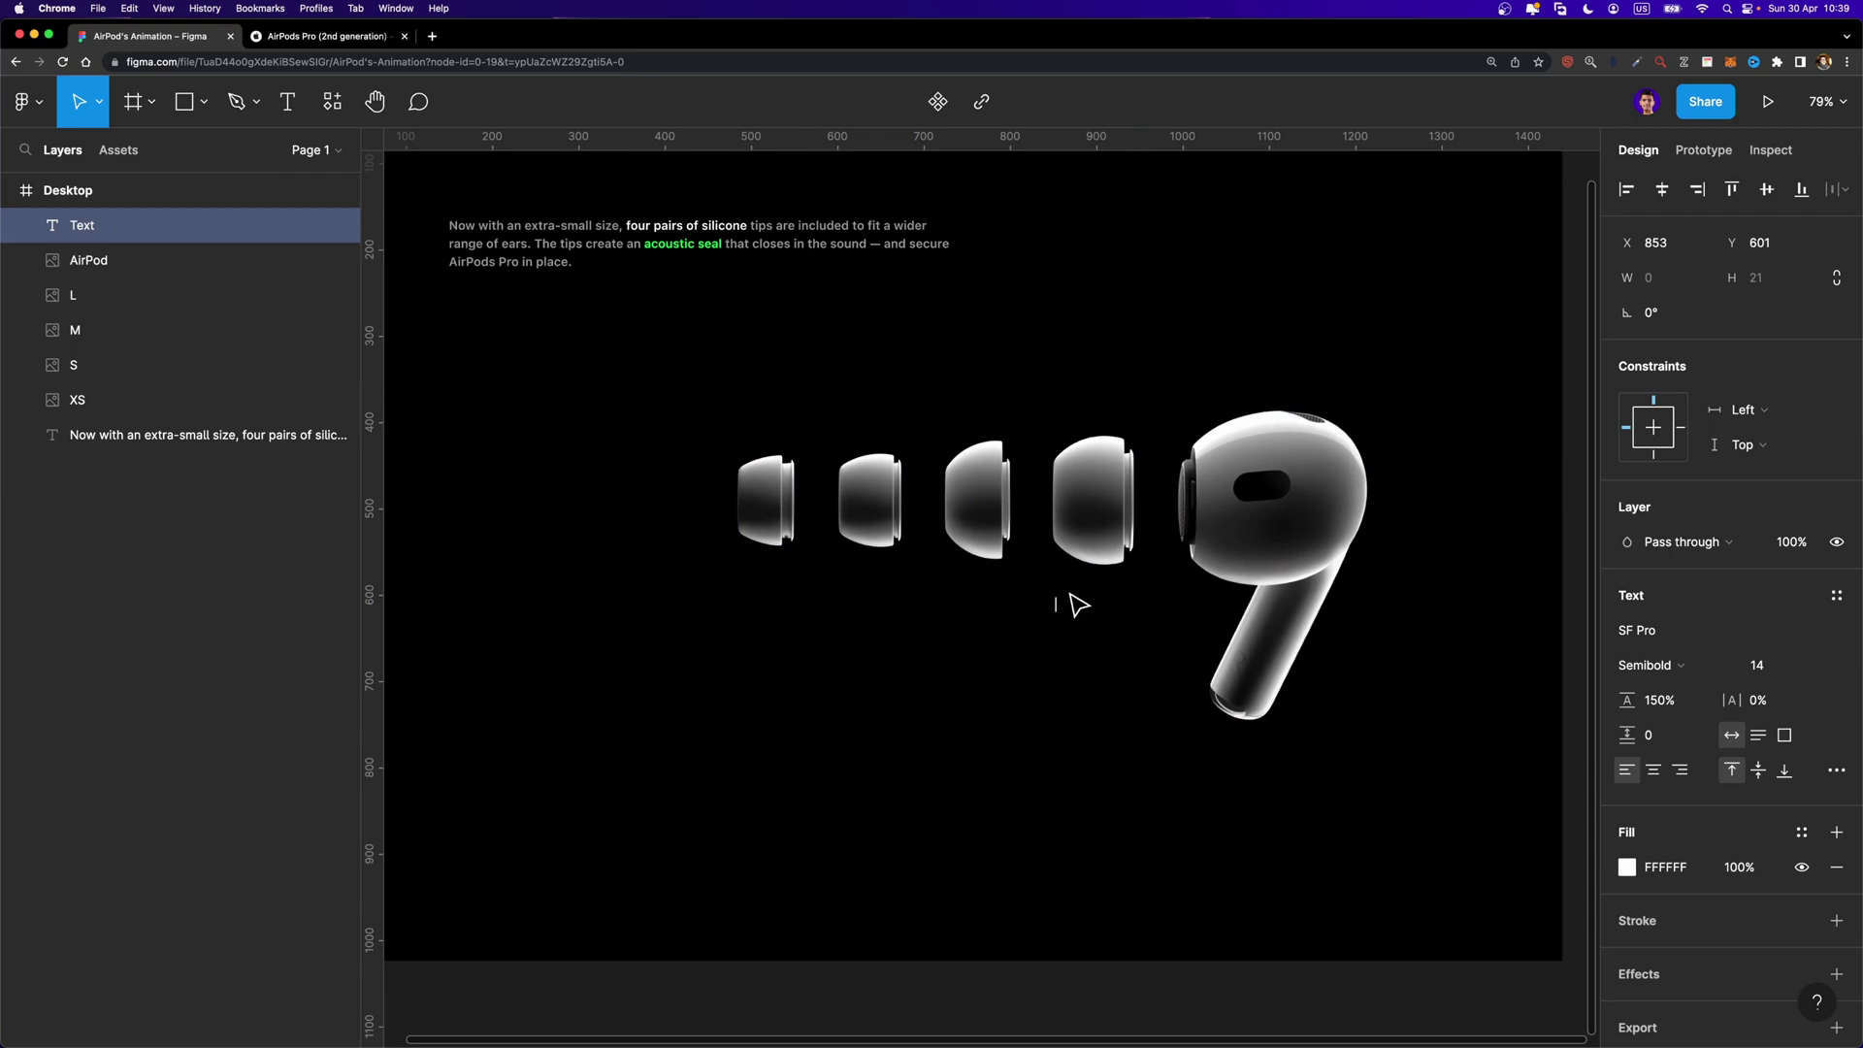
key(ctrl+Tab)
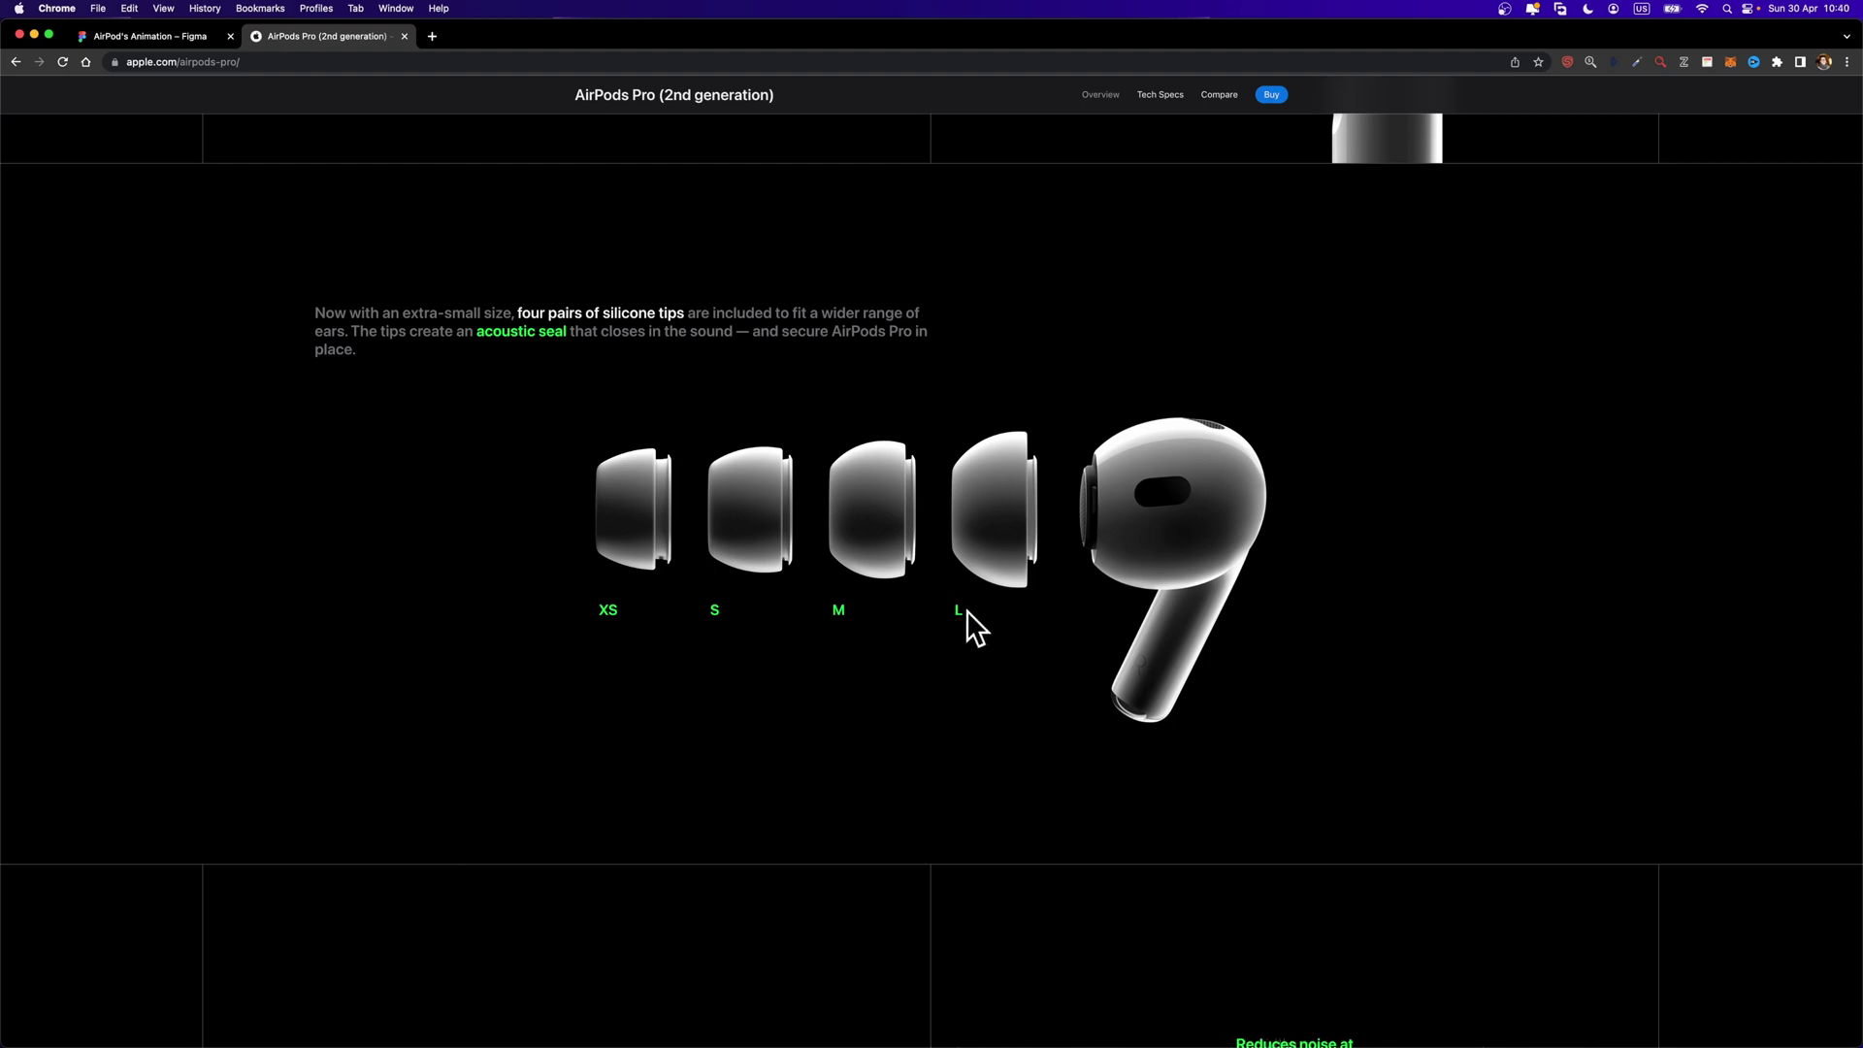
click(197, 34)
click(1667, 870)
click(1059, 604)
click(1679, 870)
key(Return)
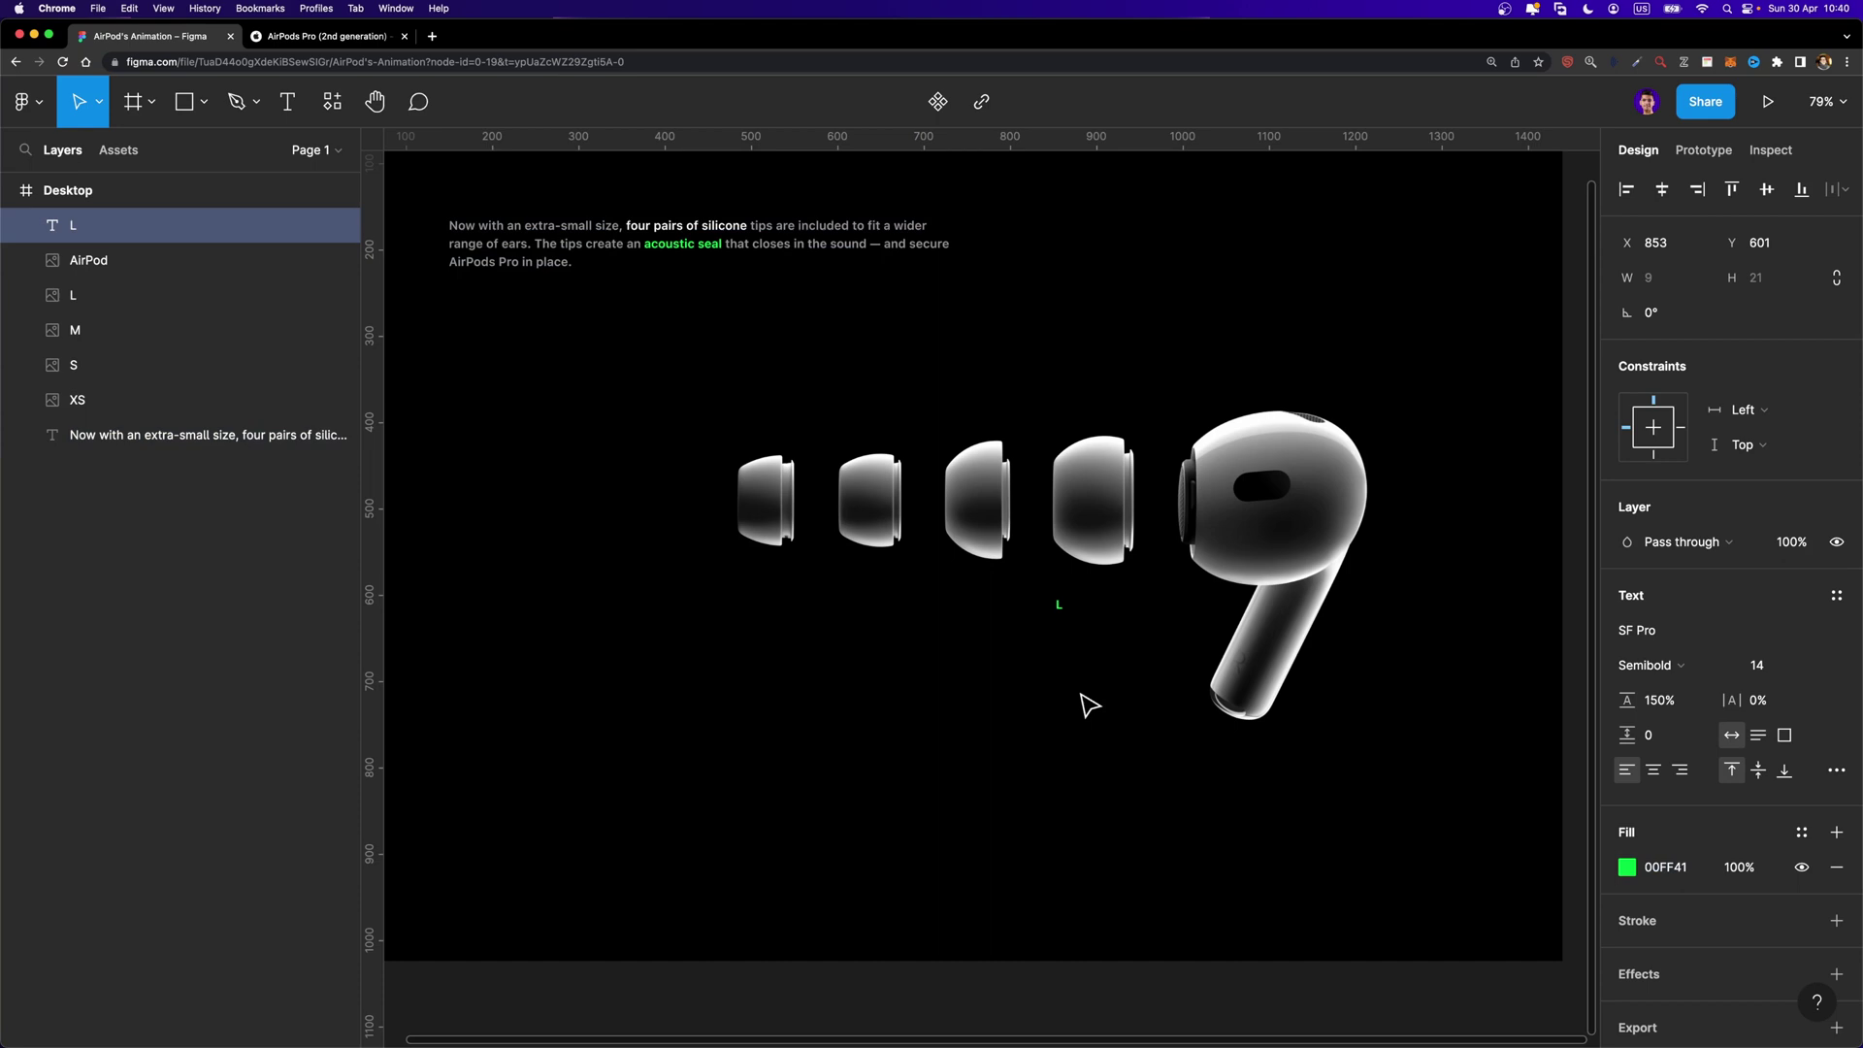
Duplicate the L label below the M ear tip at the same height and change its text to "M"
scroll(1065, 596, up, 5)
scroll(1066, 596, up, 1)
drag(1056, 601, 837, 617)
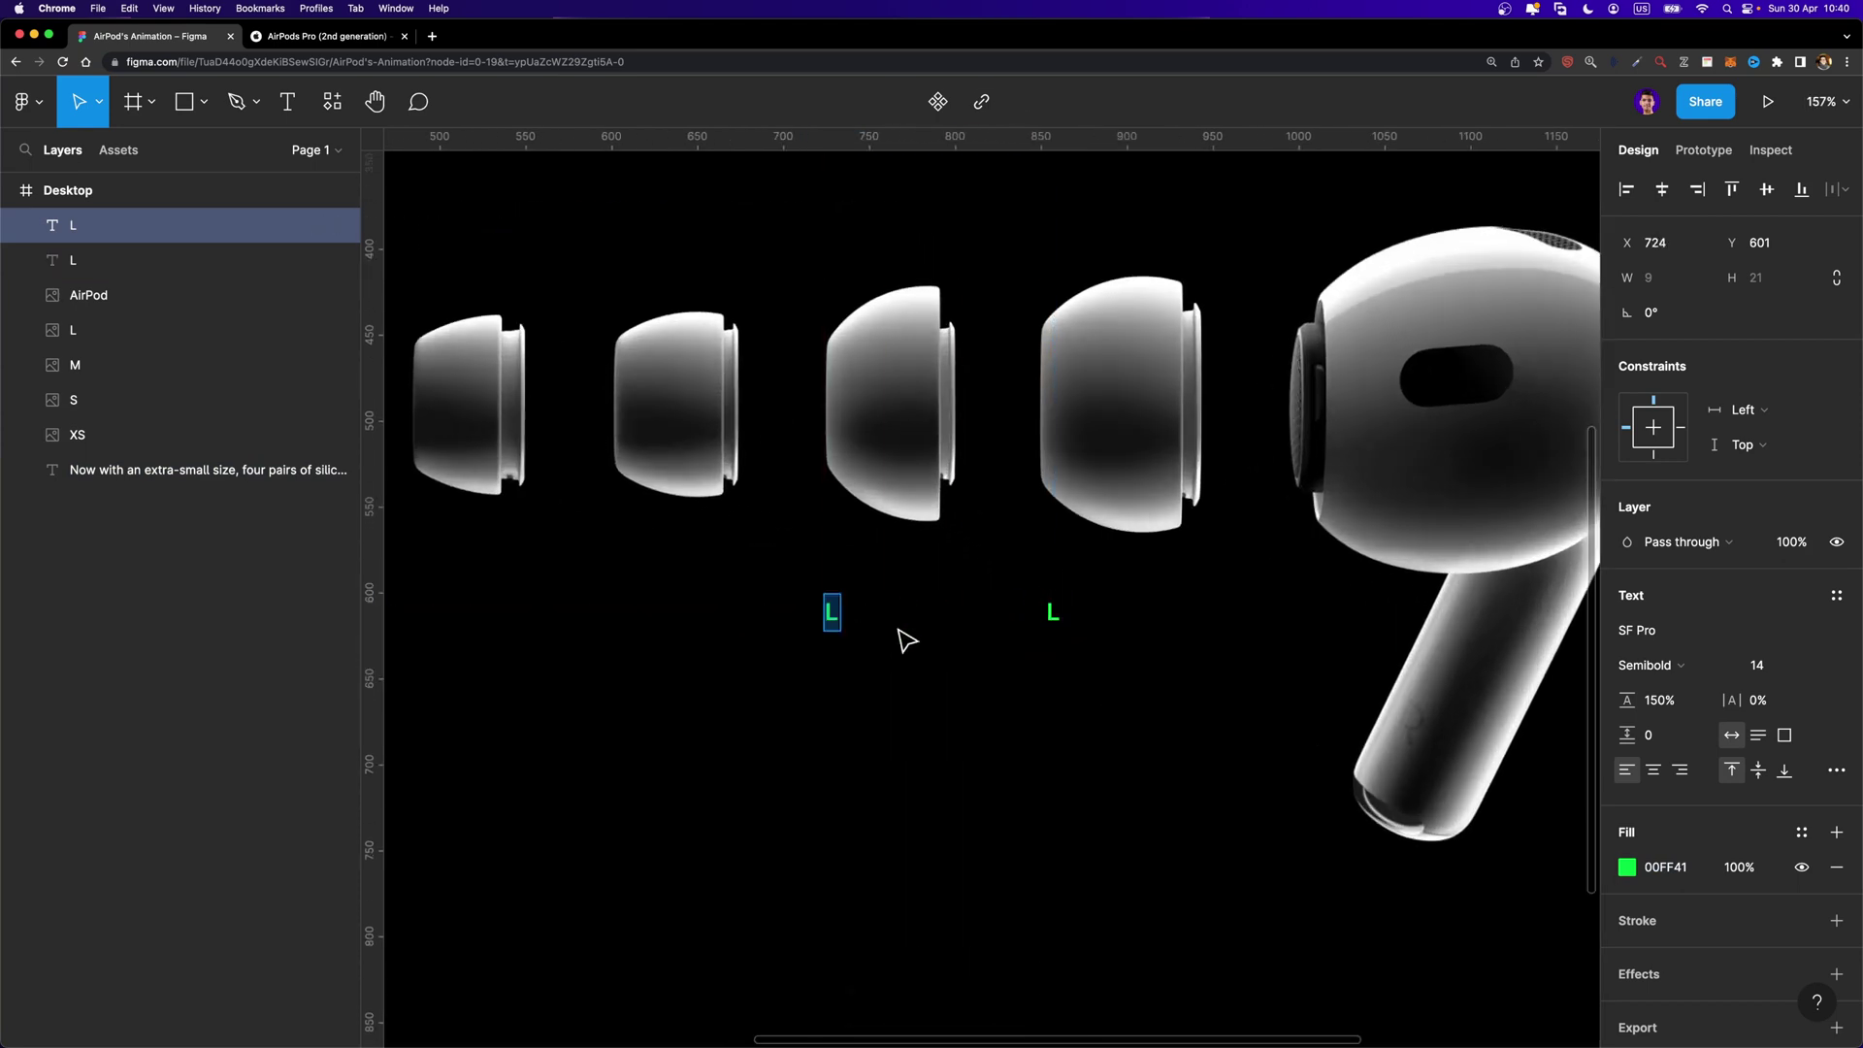
double_click(831, 613)
text(M)
key(Escape)
Place a copy of the M label below the S ear tip and change its text to "S"
scroll(970, 611, left, 3)
drag(1123, 614, 913, 615)
double_click(910, 612)
text(S)
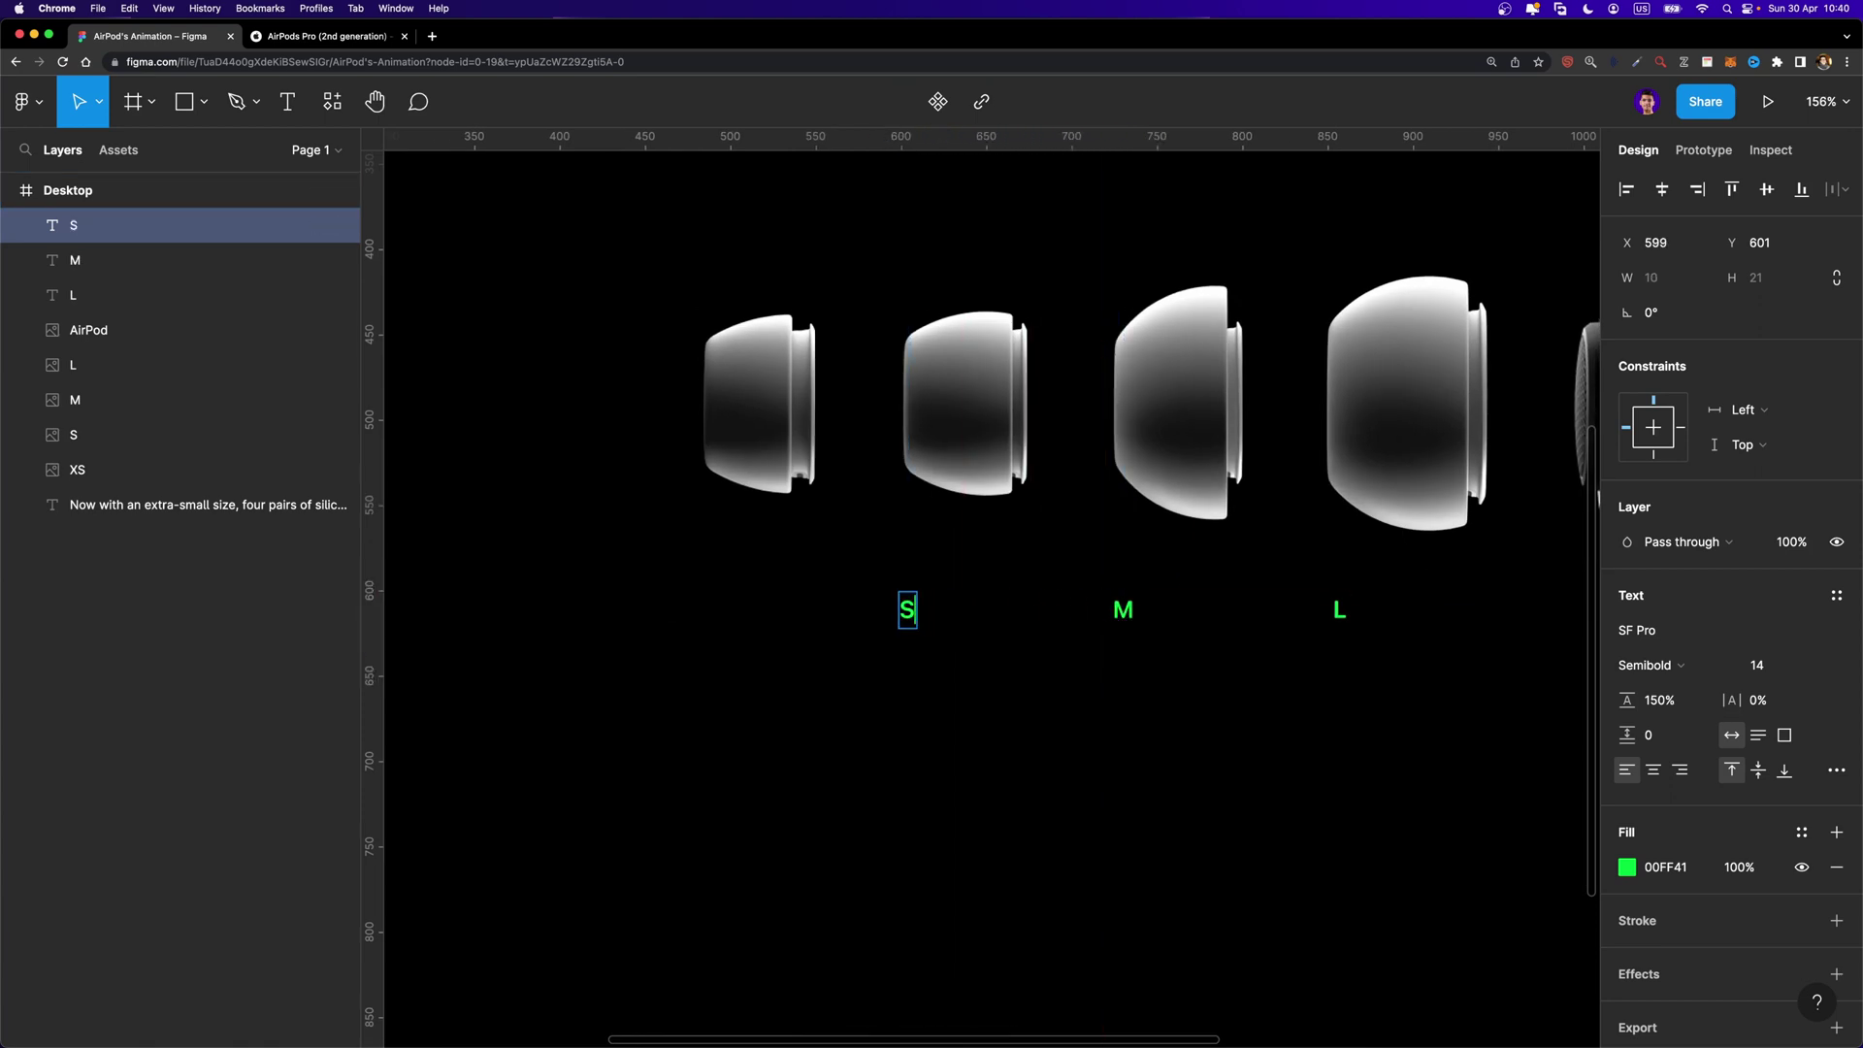
key(Escape)
Duplicate the S label, move the copy below the XS ear tip and change its text to "XS"
key(super+d)
drag(913, 612, 713, 613)
double_click(711, 611)
text(XS)
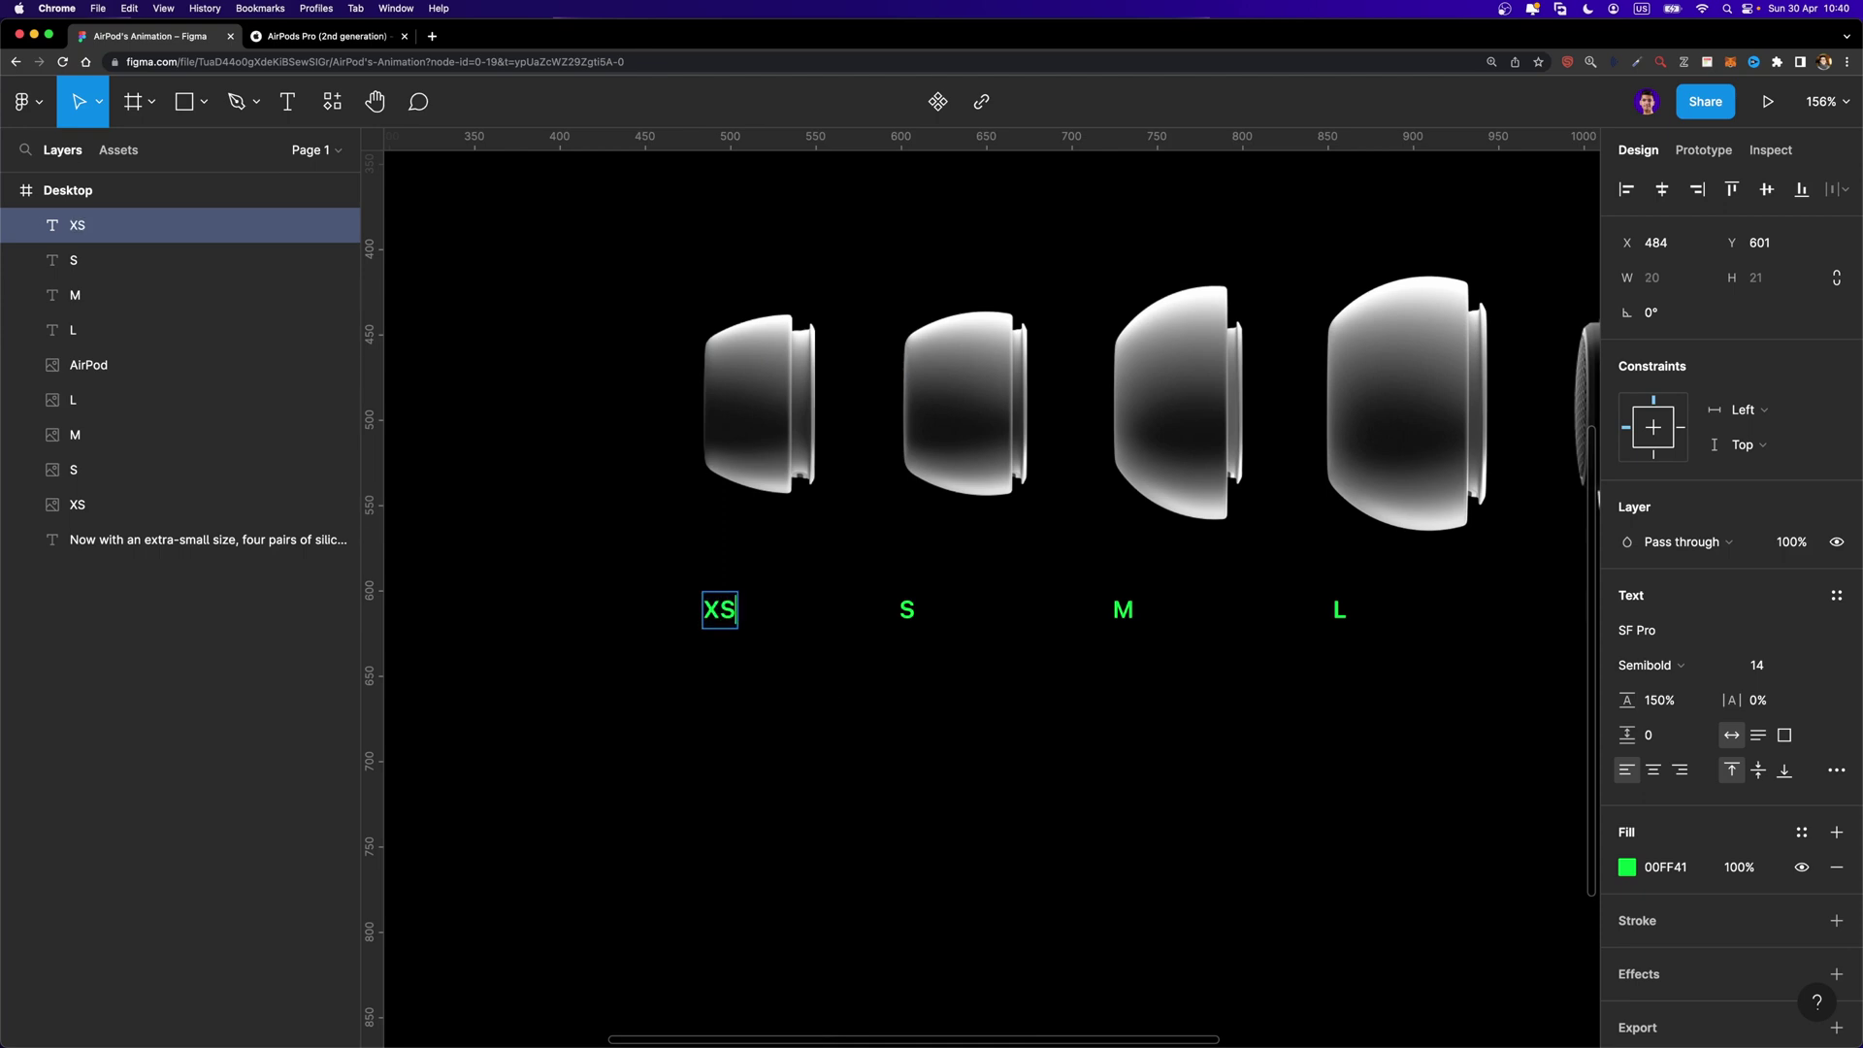
key(Escape)
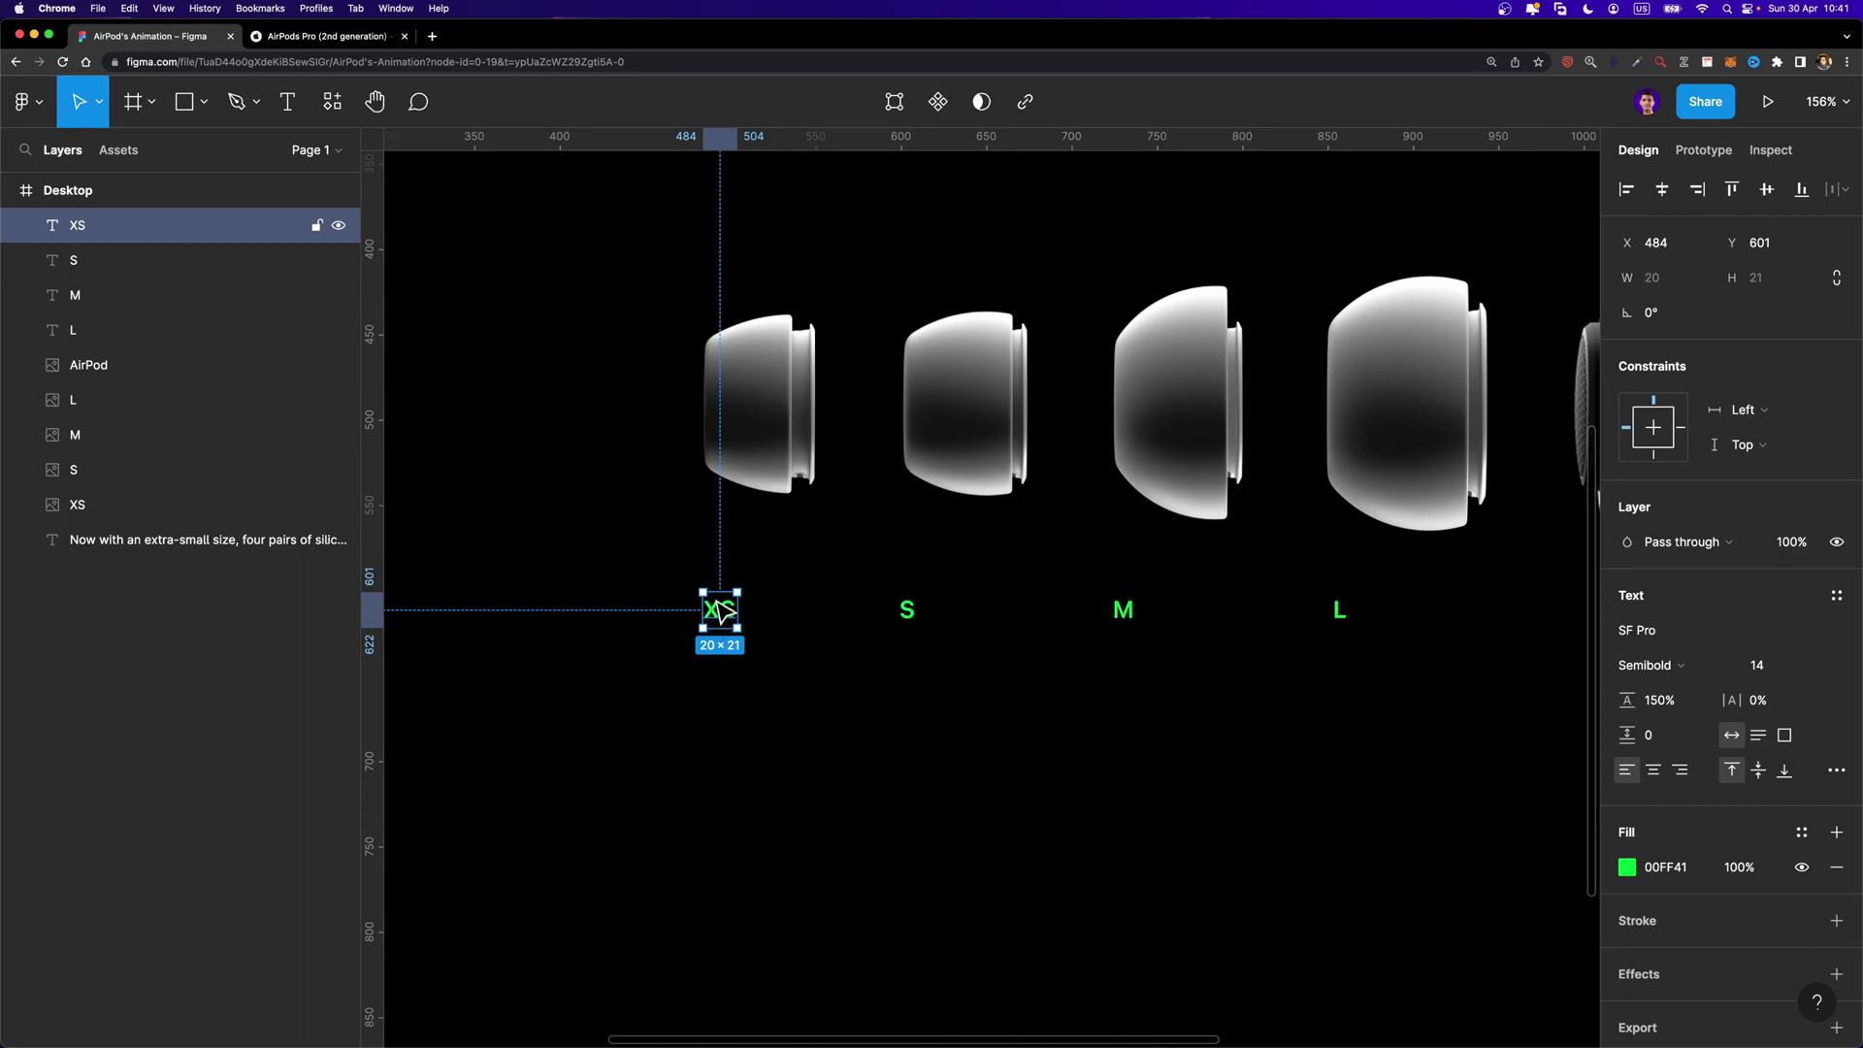
Align the left edges of the XS and S labels with those of their ear tips
shift+click(737, 405)
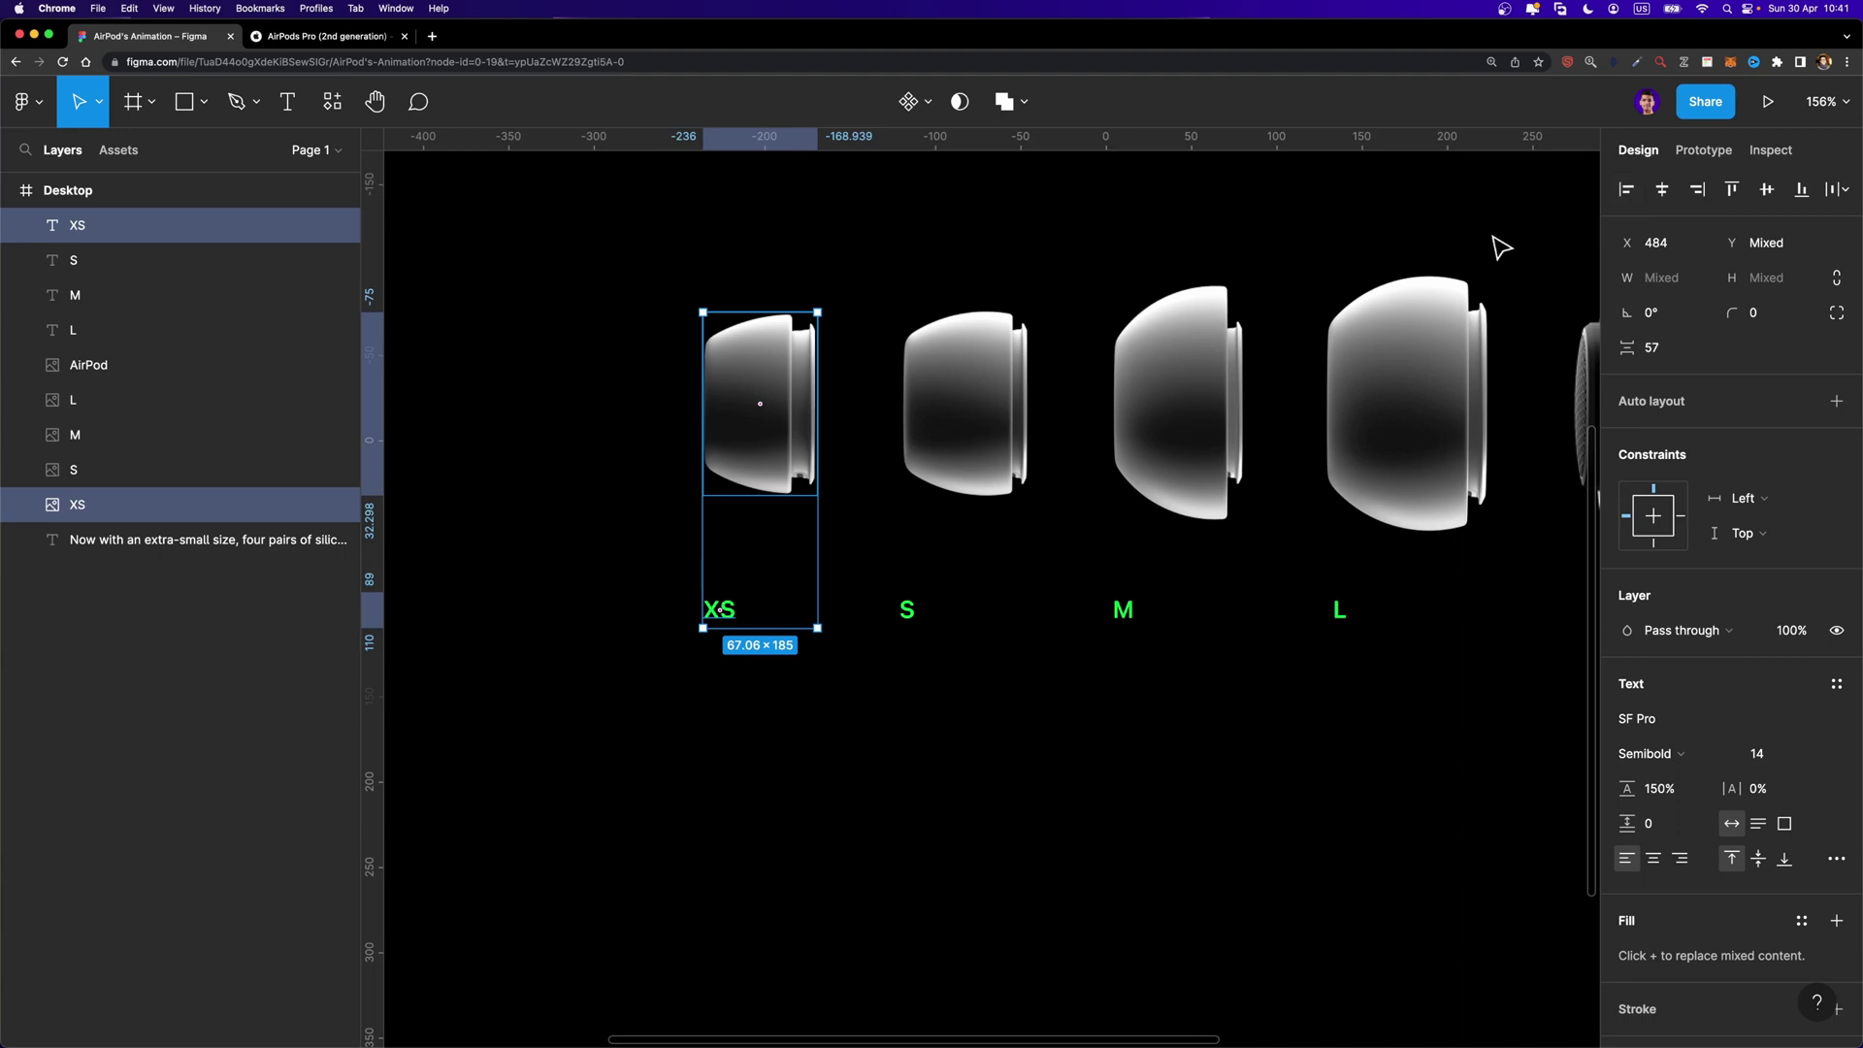
click(909, 611)
shift+click(943, 452)
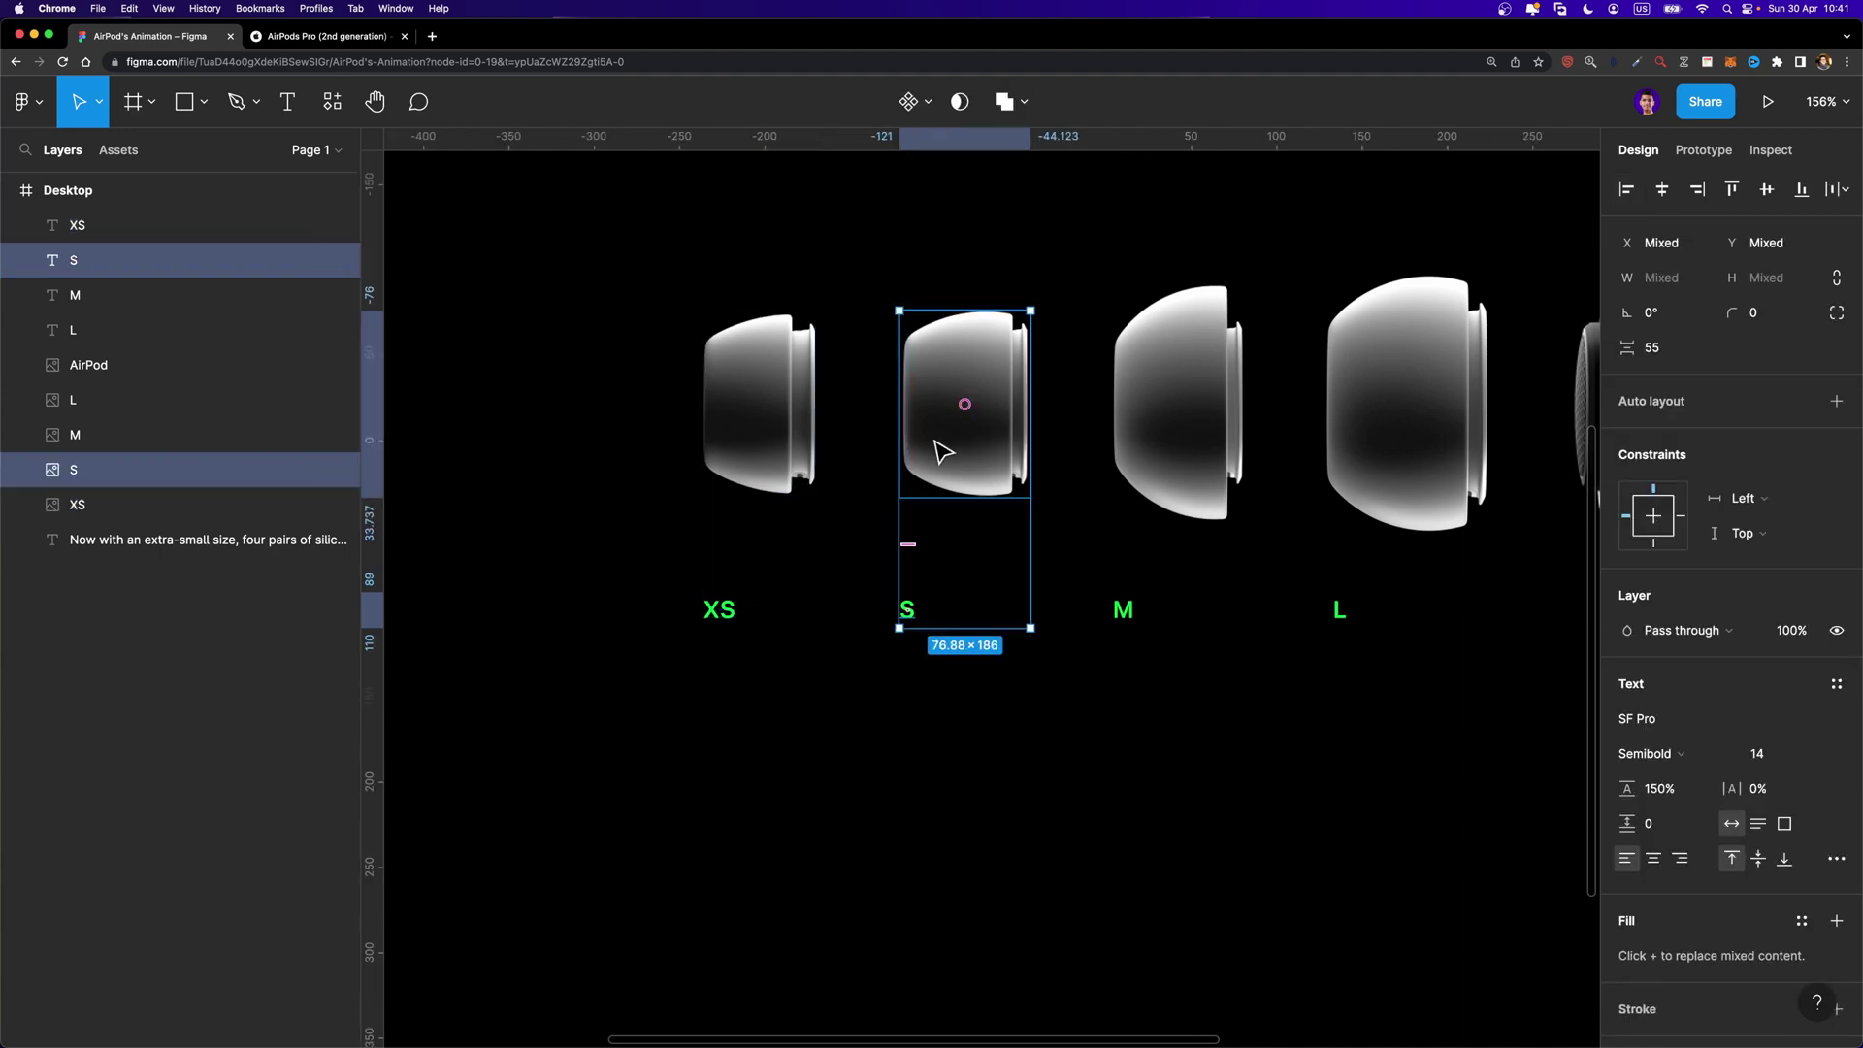
click(1626, 190)
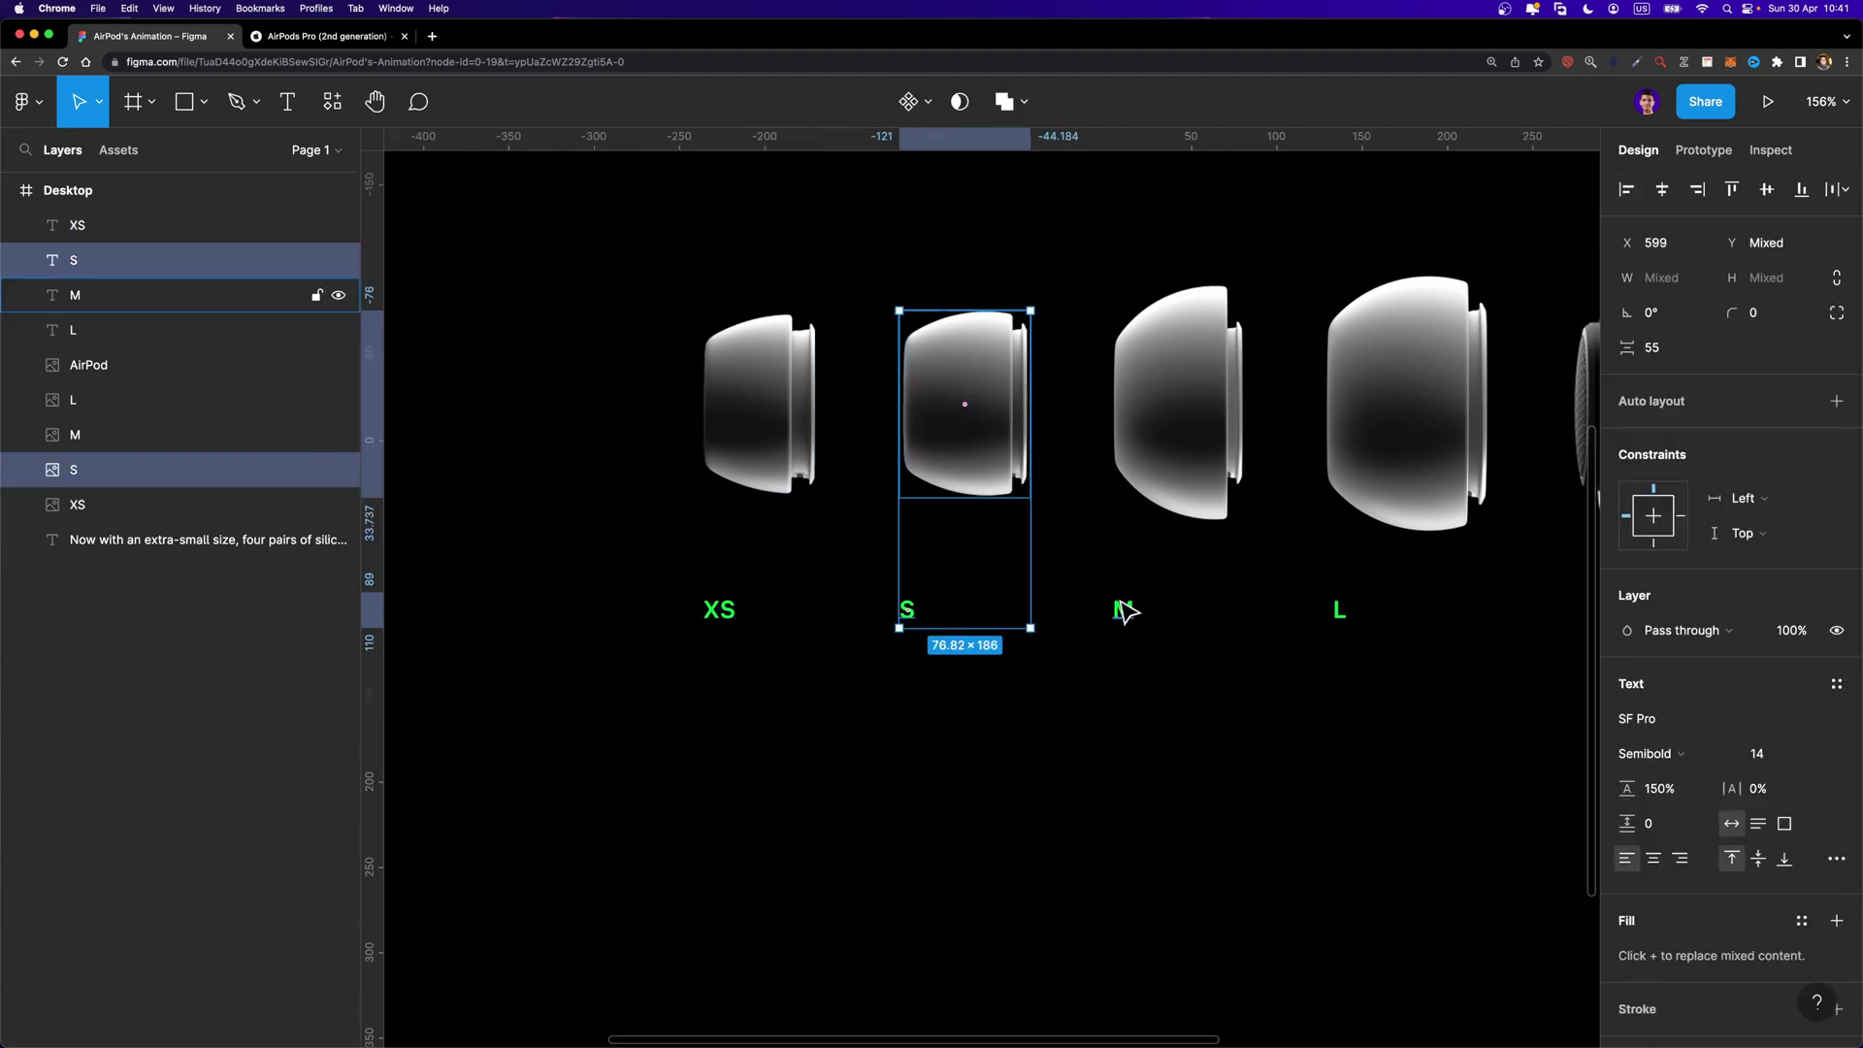
Align the left edges of the M and L labels with those of their ear tips
click(1125, 612)
shift+click(1165, 446)
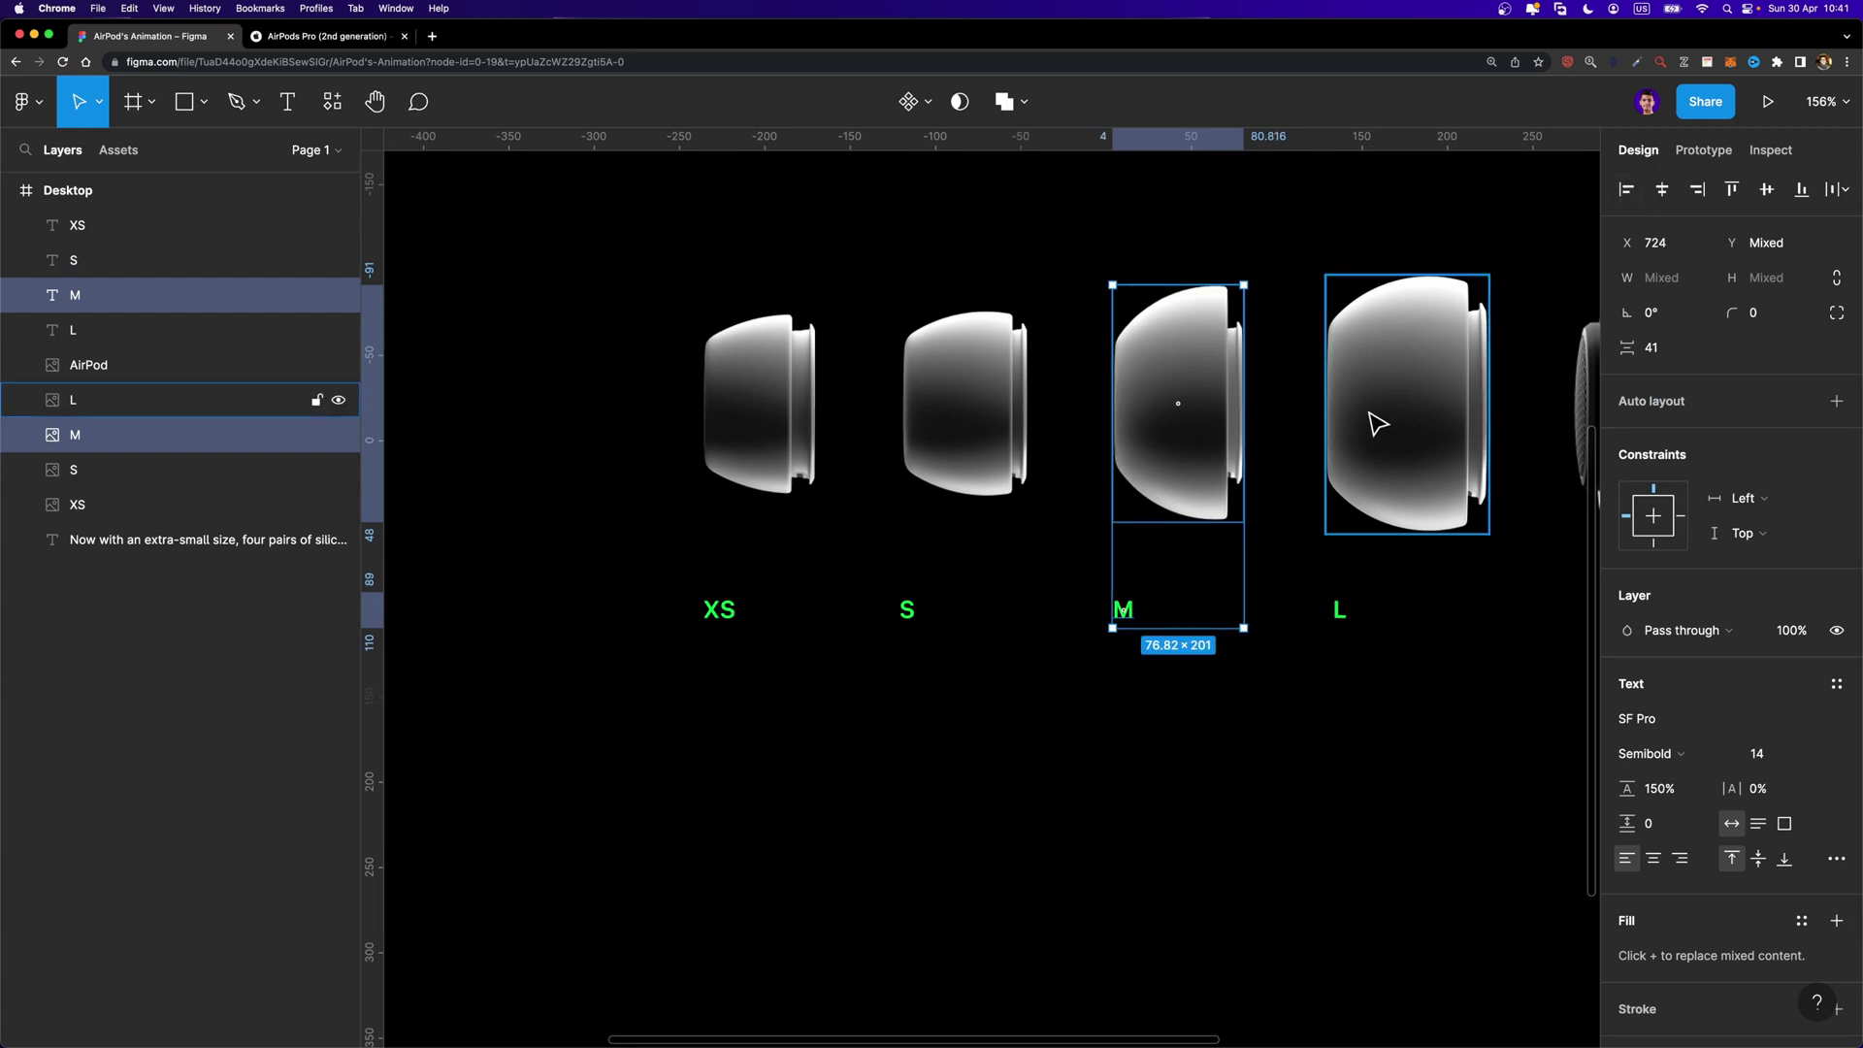
scroll(1378, 424, right, 3)
click(1211, 609)
shift+click(1262, 471)
click(1627, 190)
click(1244, 769)
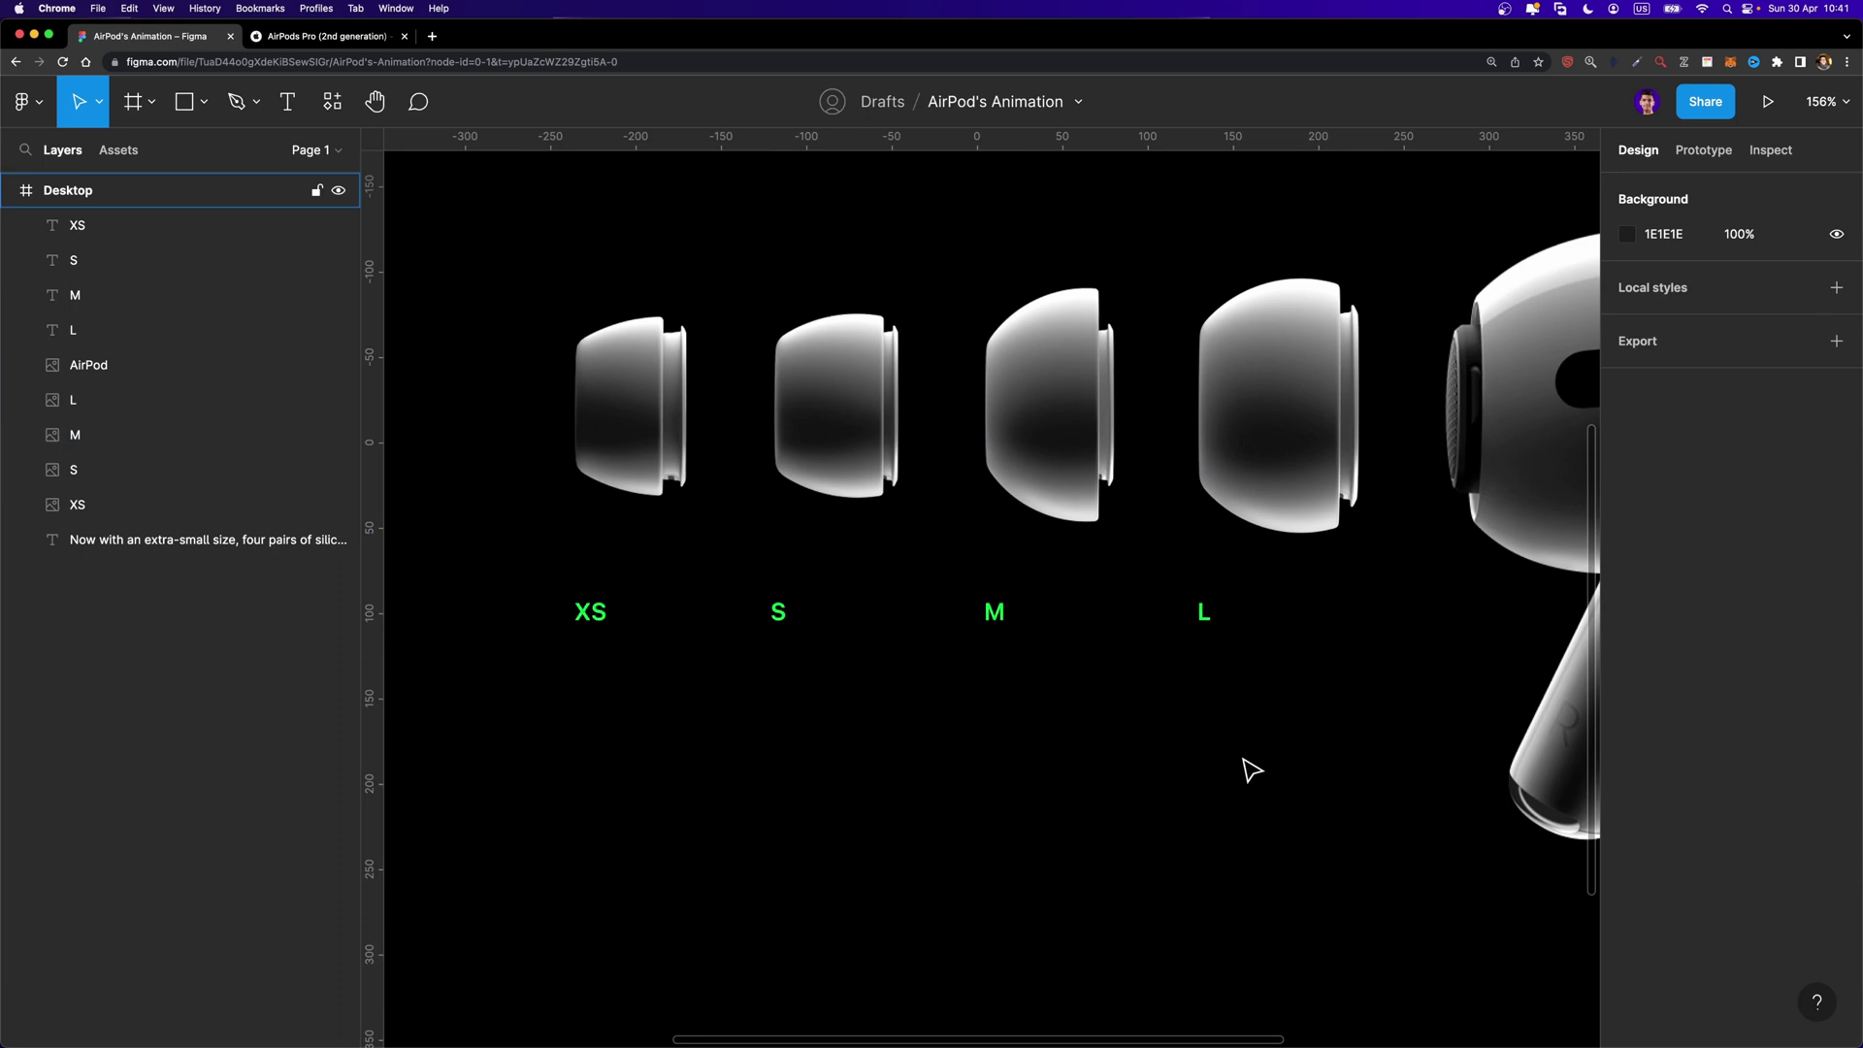
Move all four size labels up together, closer to the ear tips, to Y 585
scroll(1252, 770, down, 3)
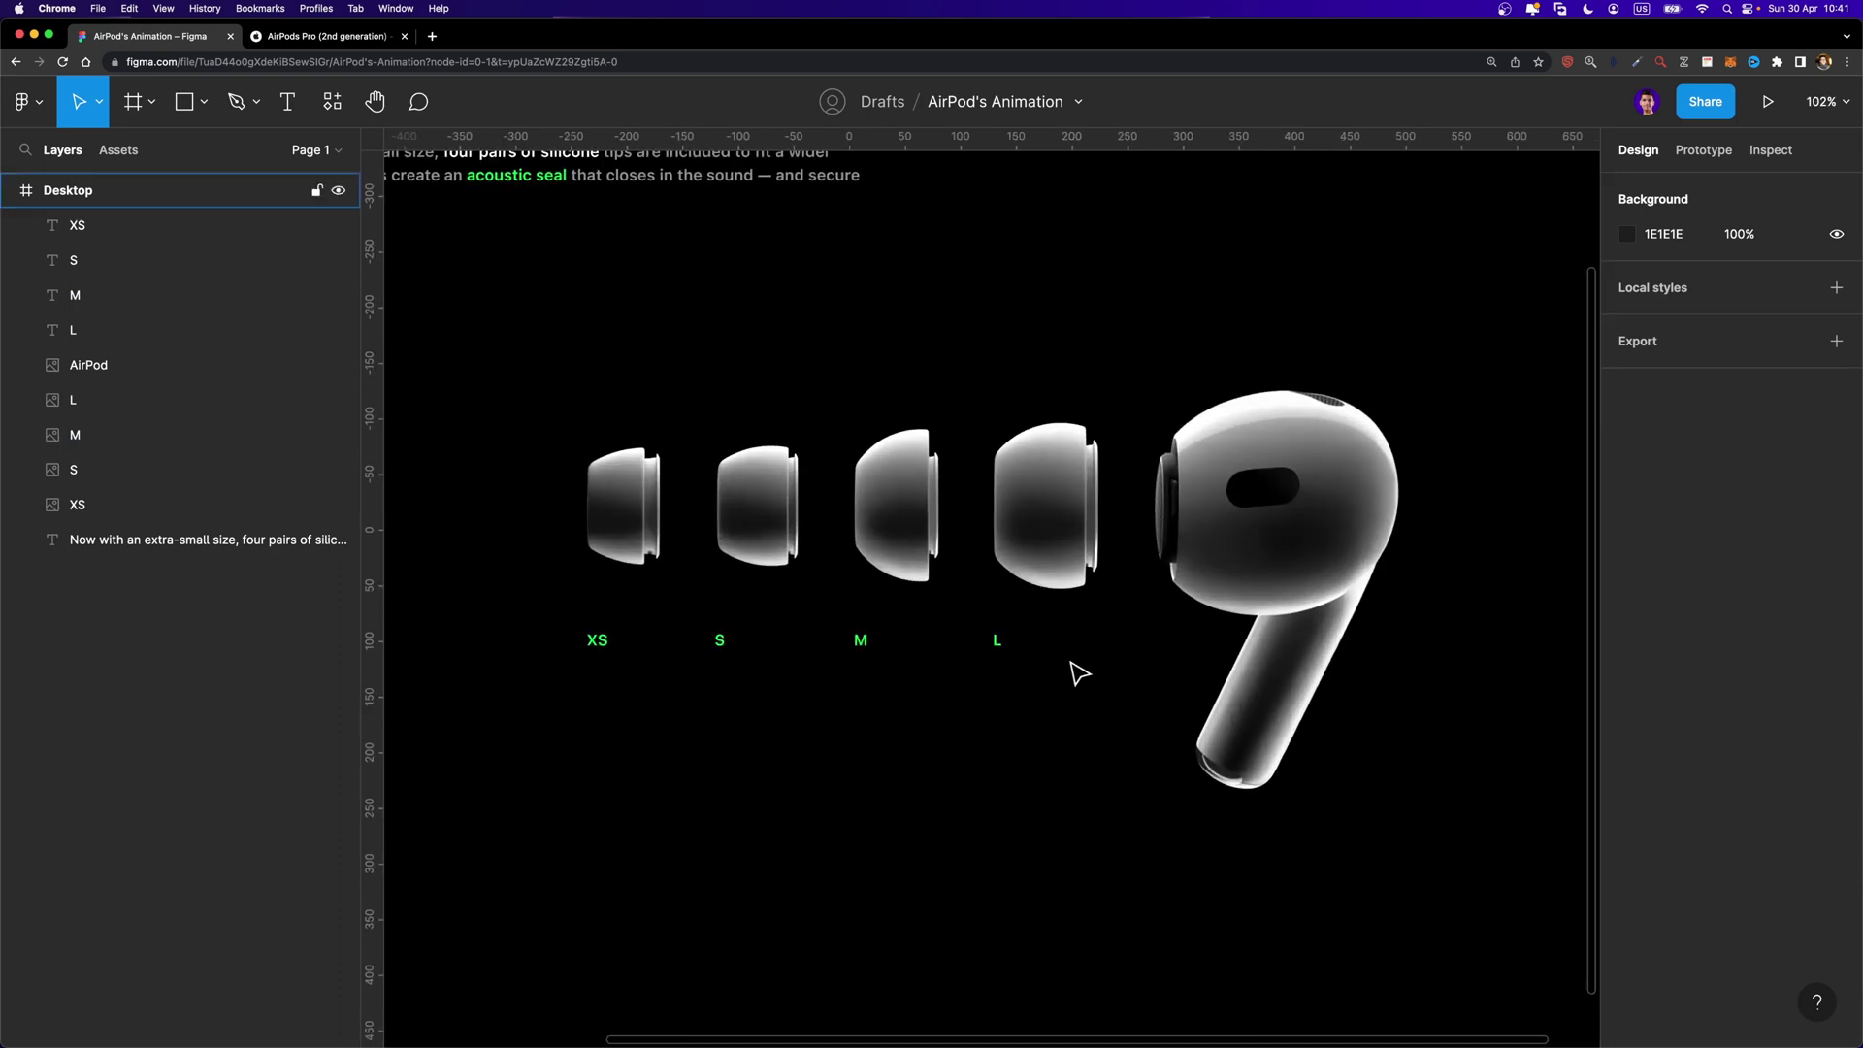
click(997, 644)
shift+click(861, 644)
shift+click(720, 641)
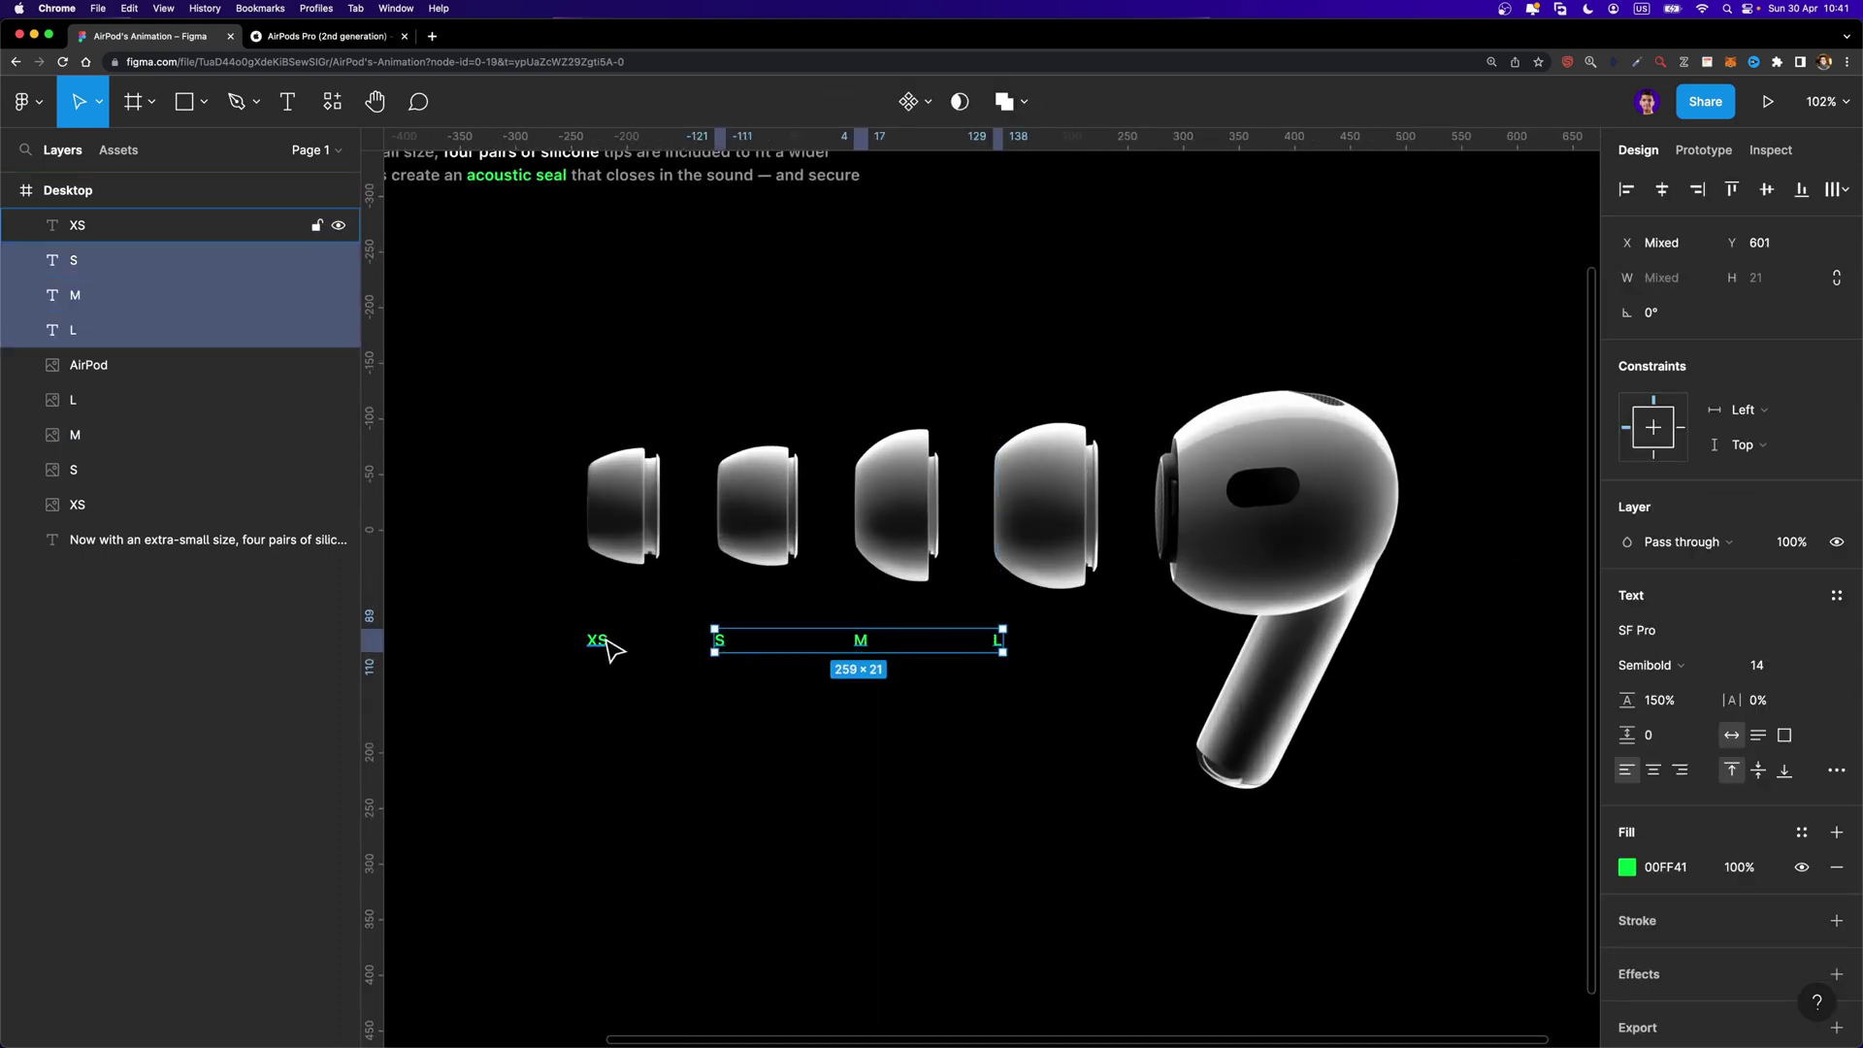
shift+click(601, 642)
drag(606, 640, 604, 635)
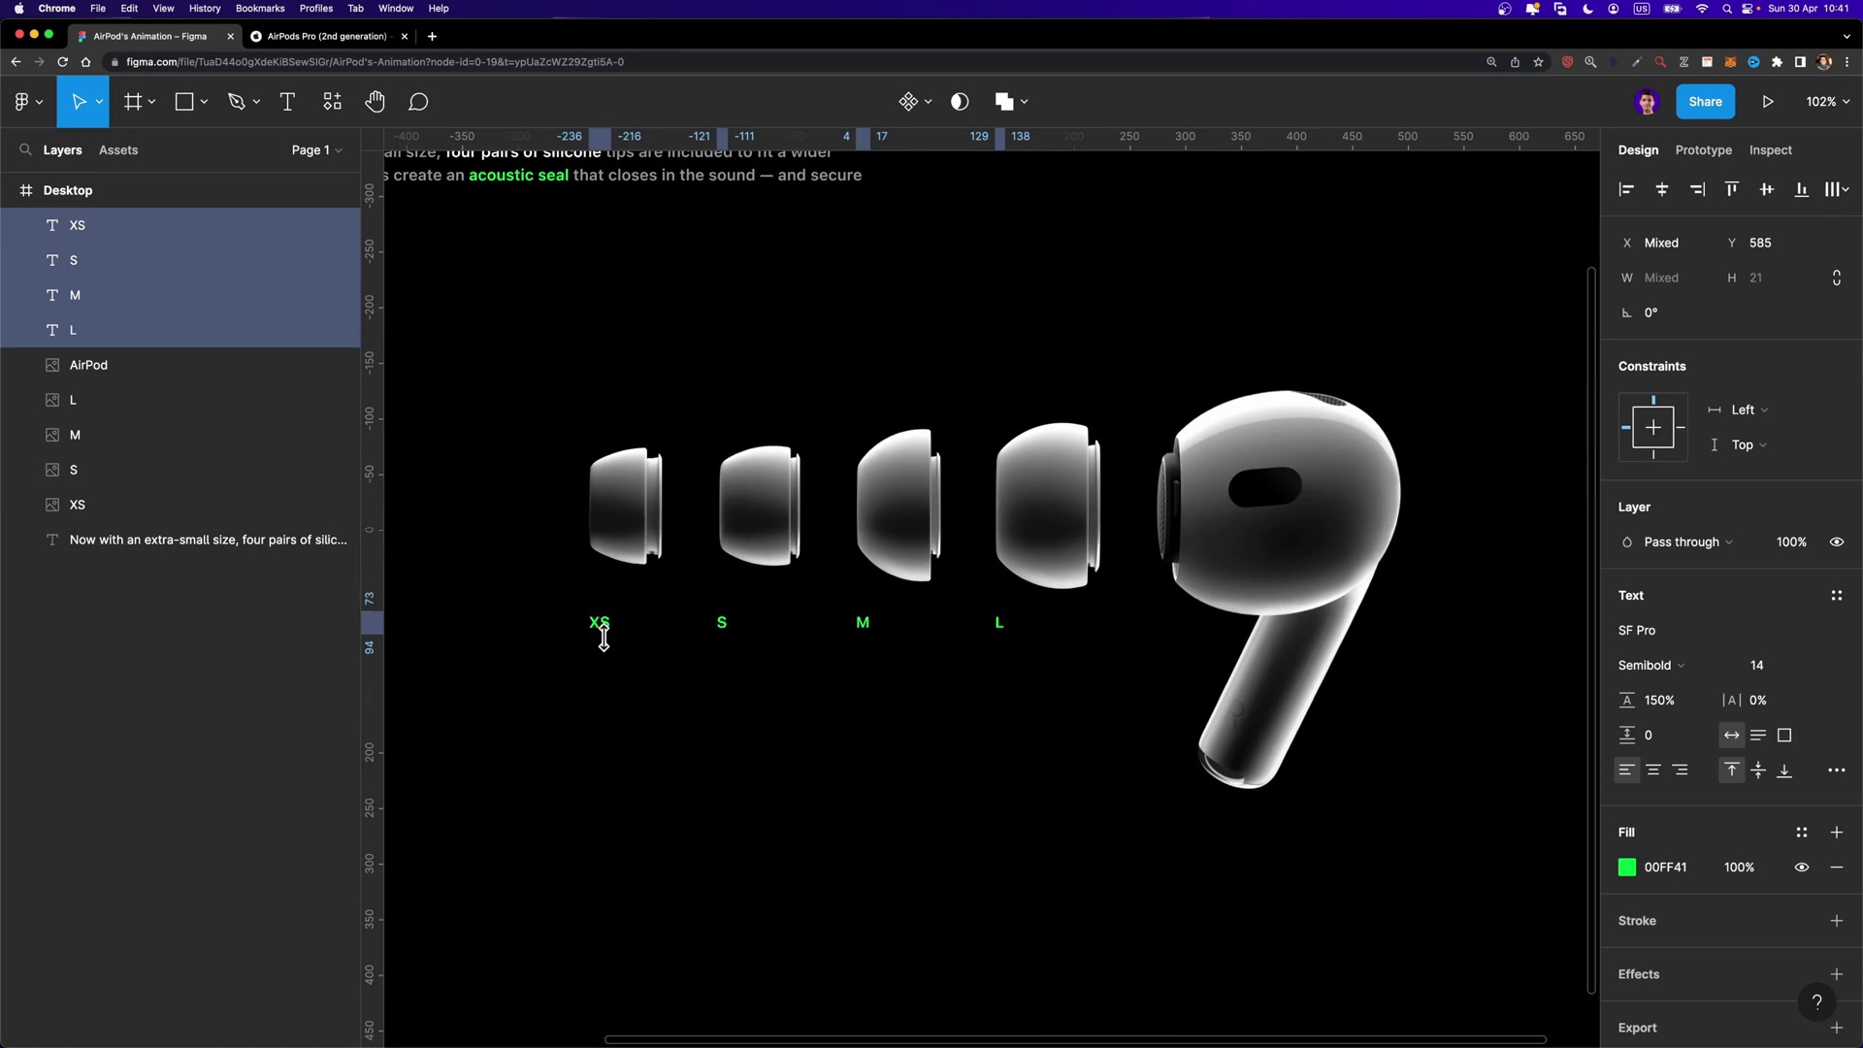
click(899, 795)
scroll(899, 795, down, 5)
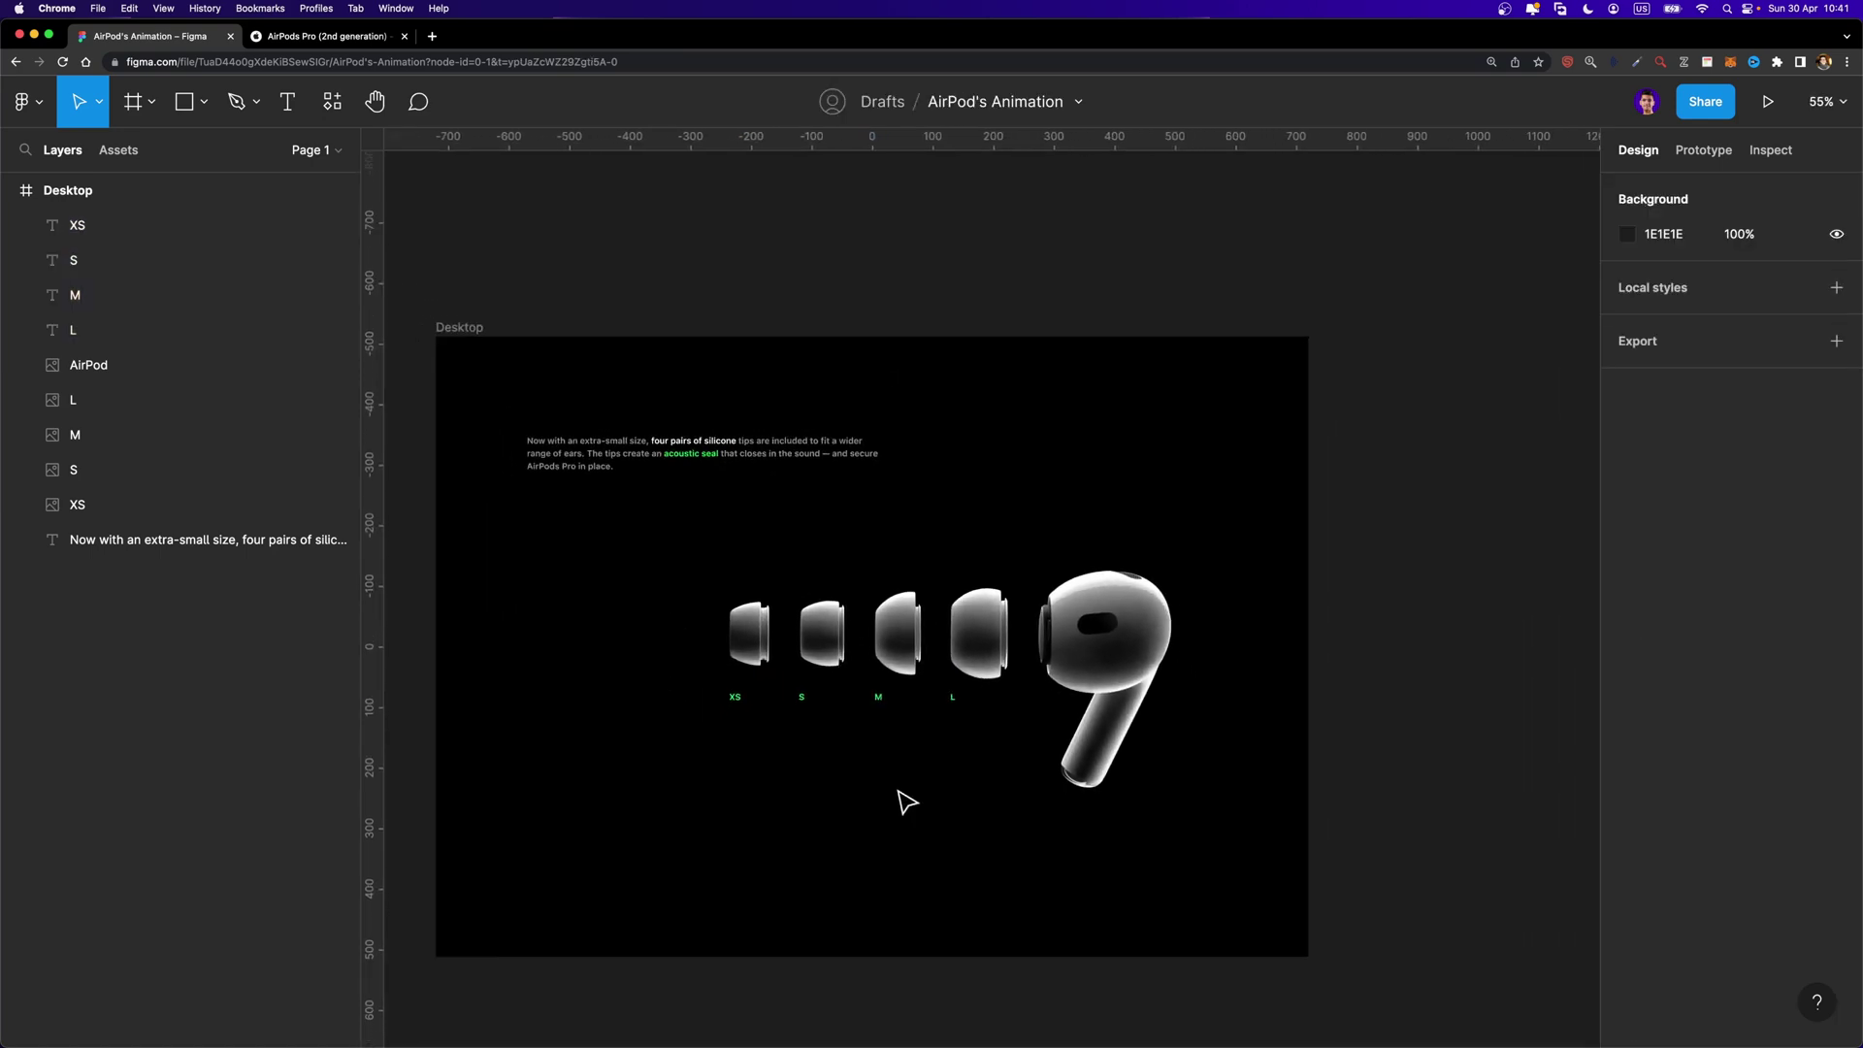
Examine on the Apple AirPods Pro page how the ear tips and size labels fade and slide in one after another
click(327, 36)
scroll(1592, 602, up, 3)
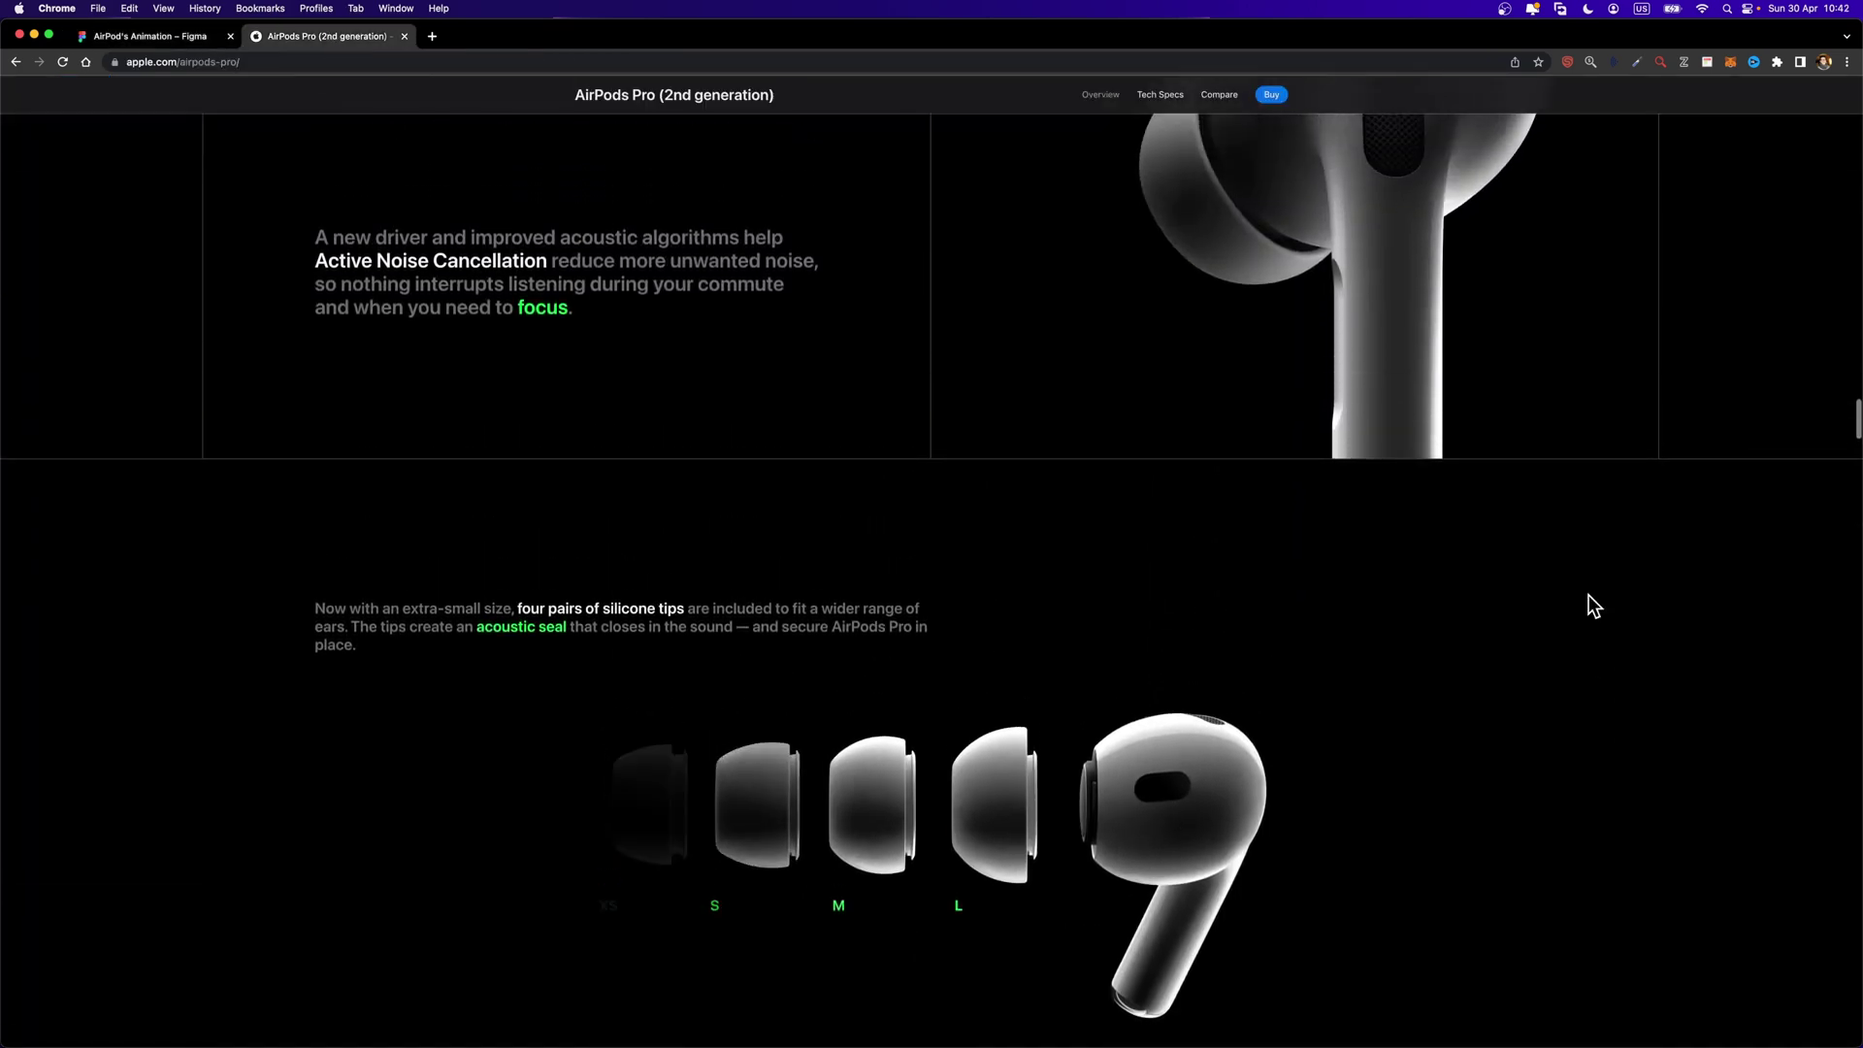
scroll(1588, 596, up, 2)
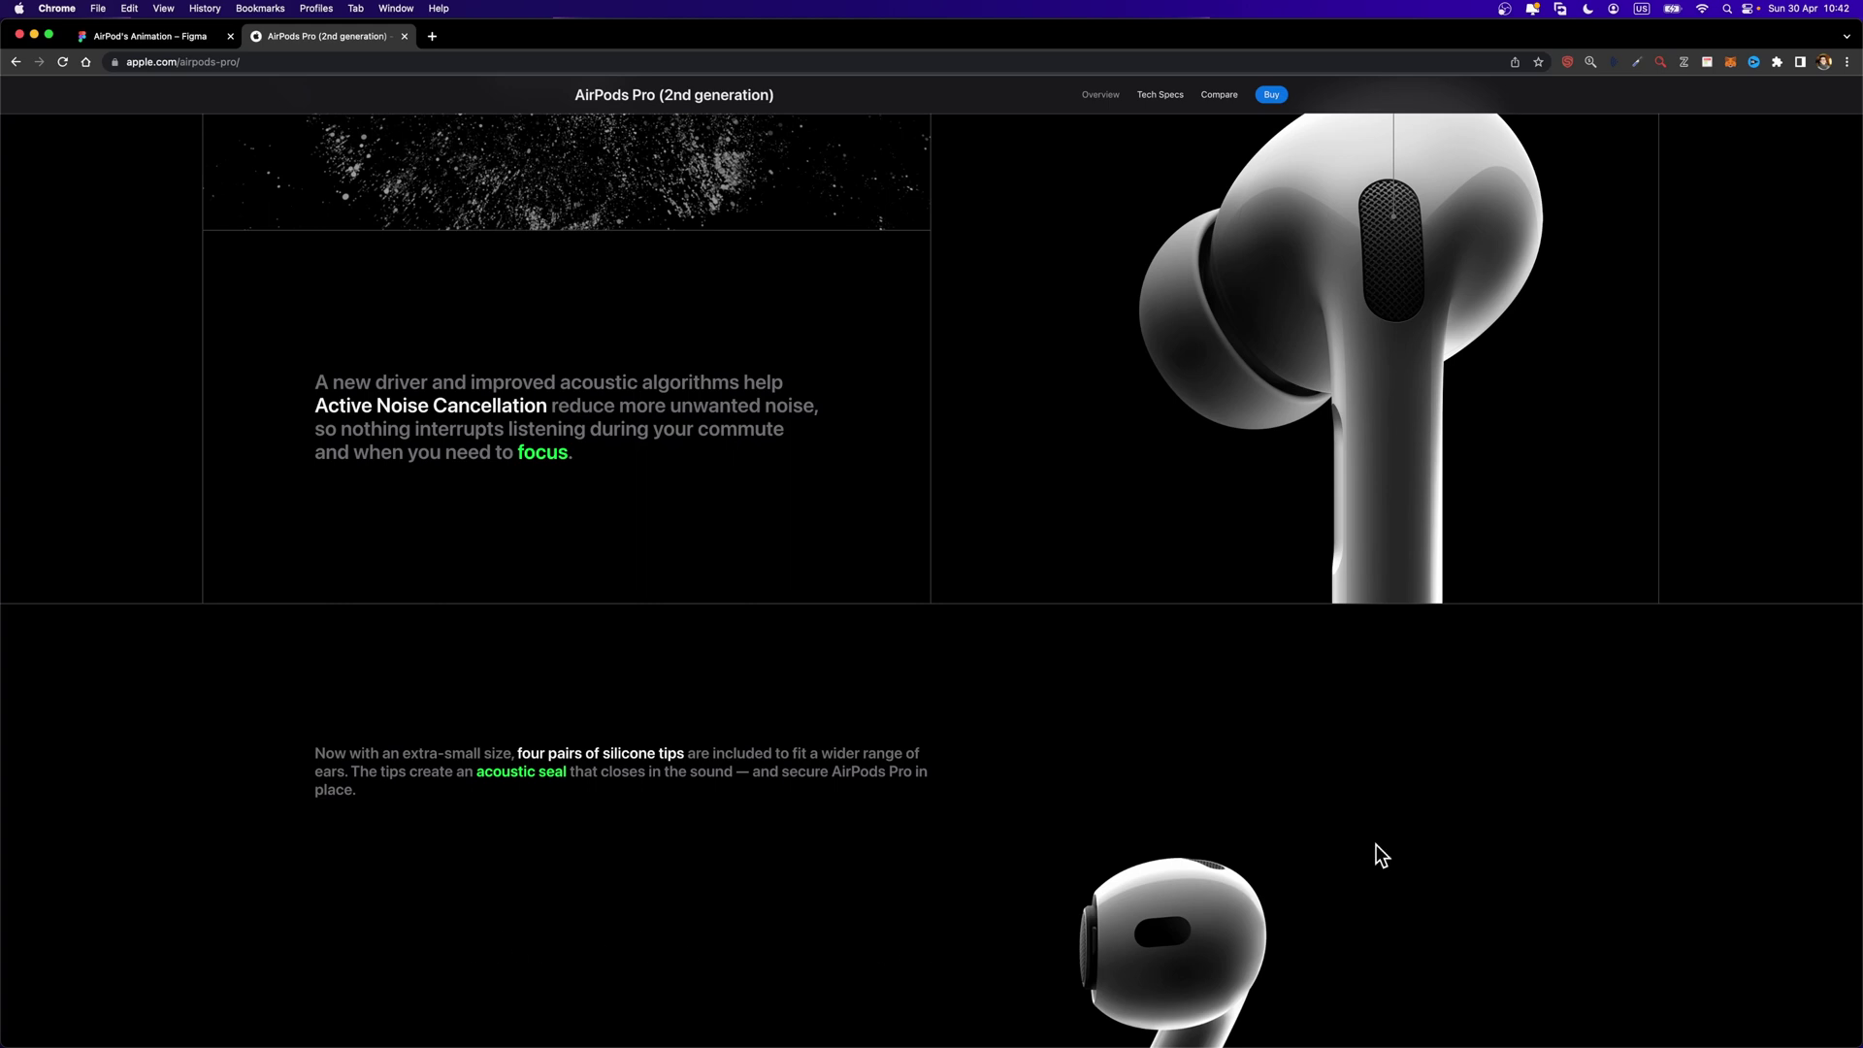
scroll(1376, 845, down, 2)
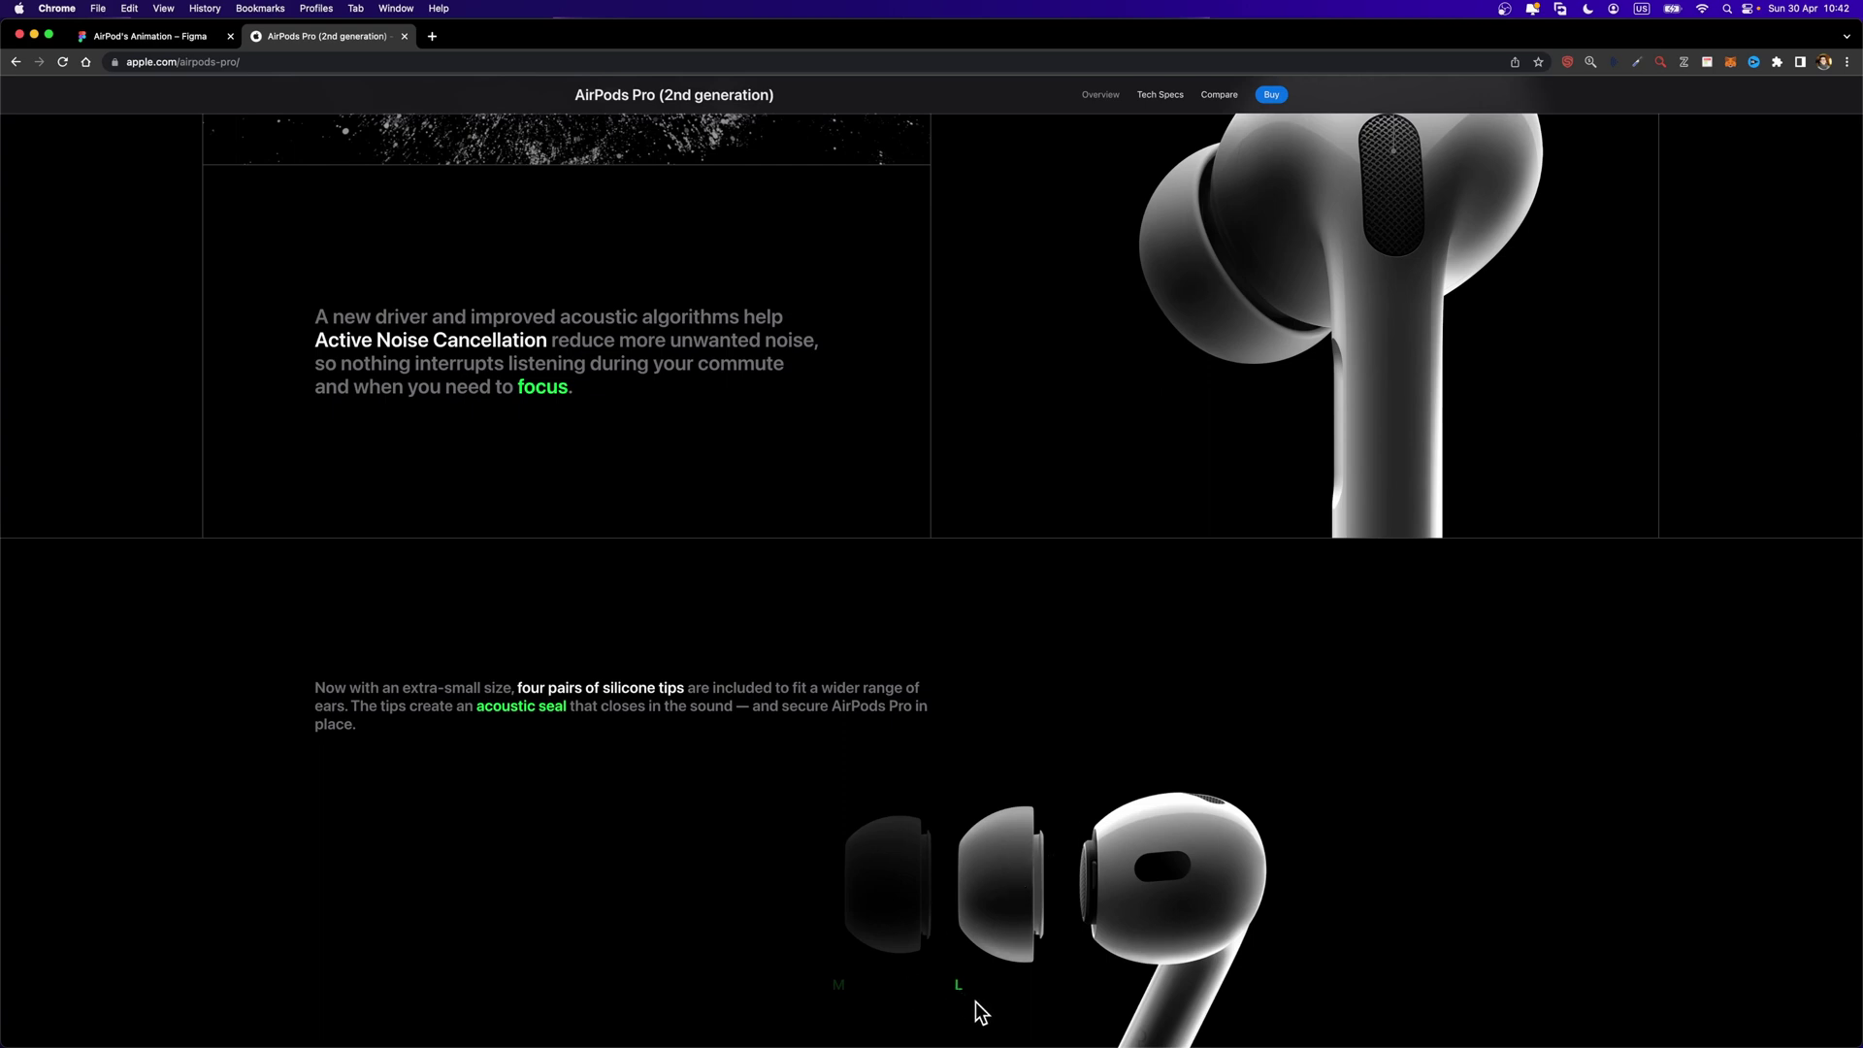
scroll(1004, 977, up, 1)
scroll(1005, 977, down, 2)
scroll(1003, 977, up, 1)
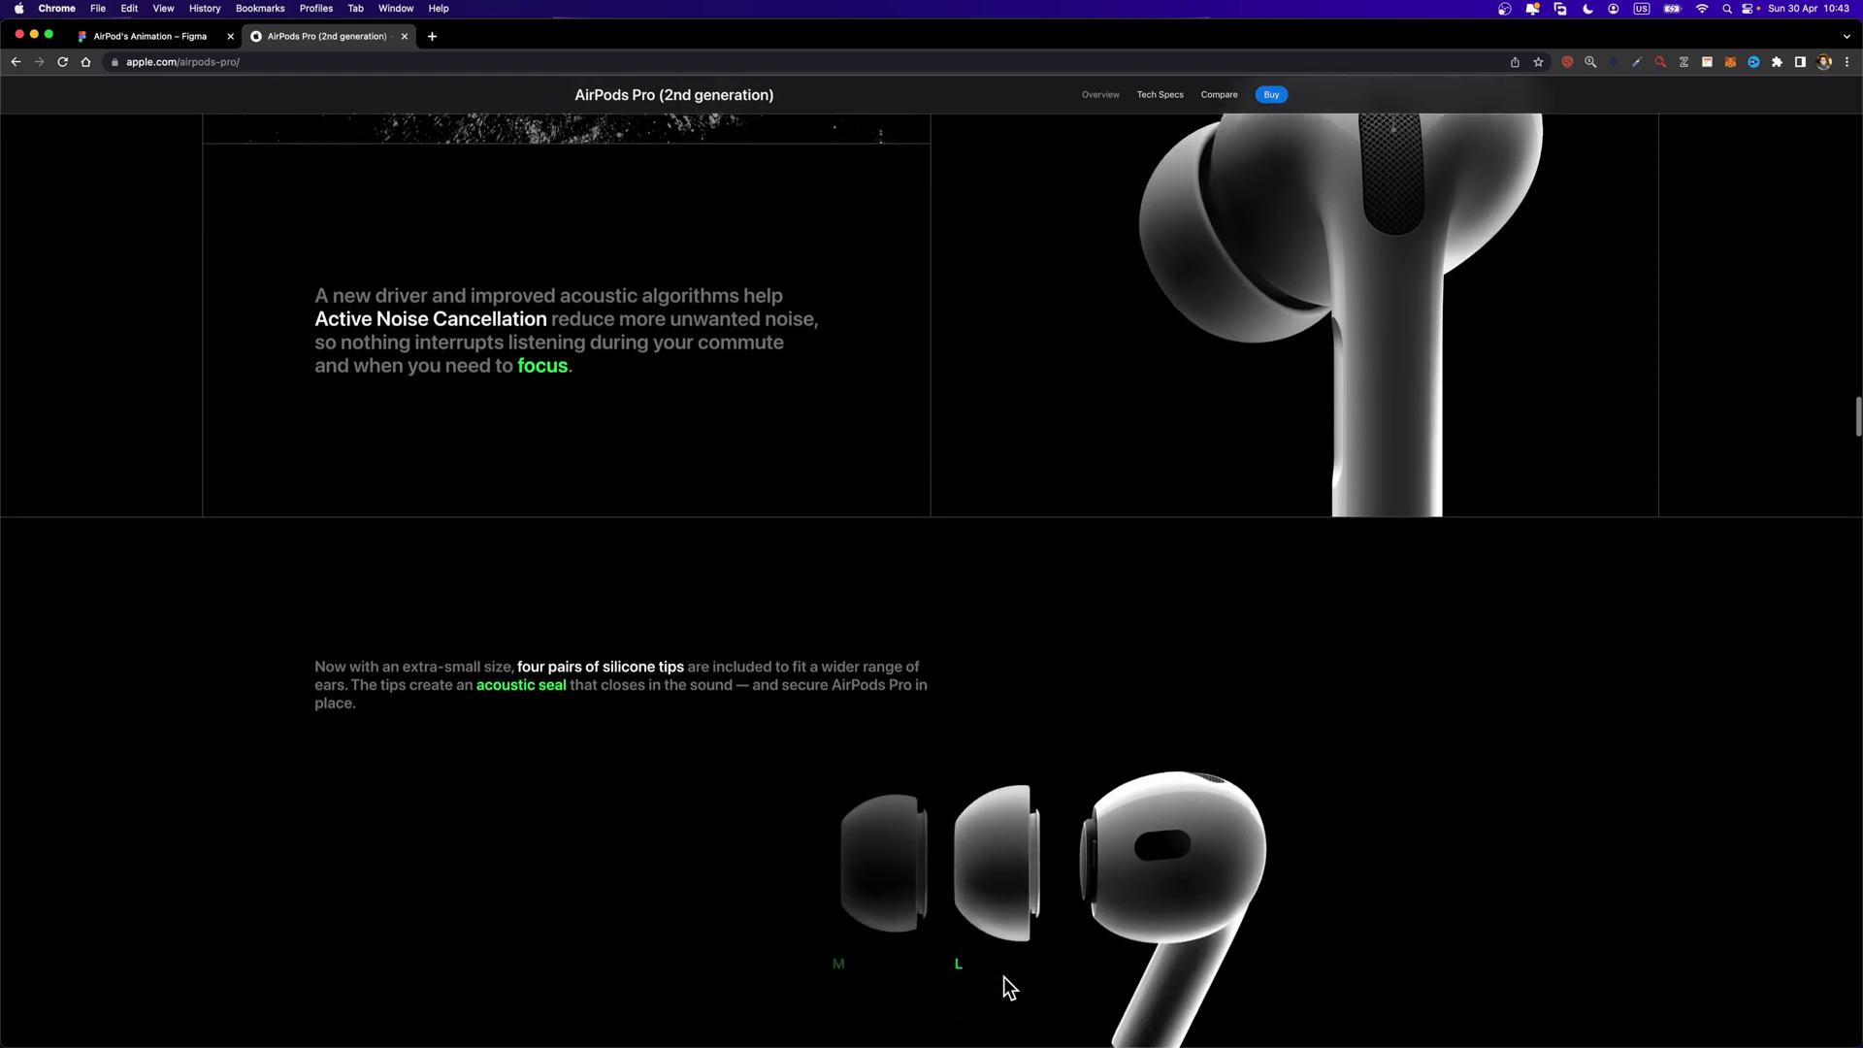
scroll(1003, 977, up, 1)
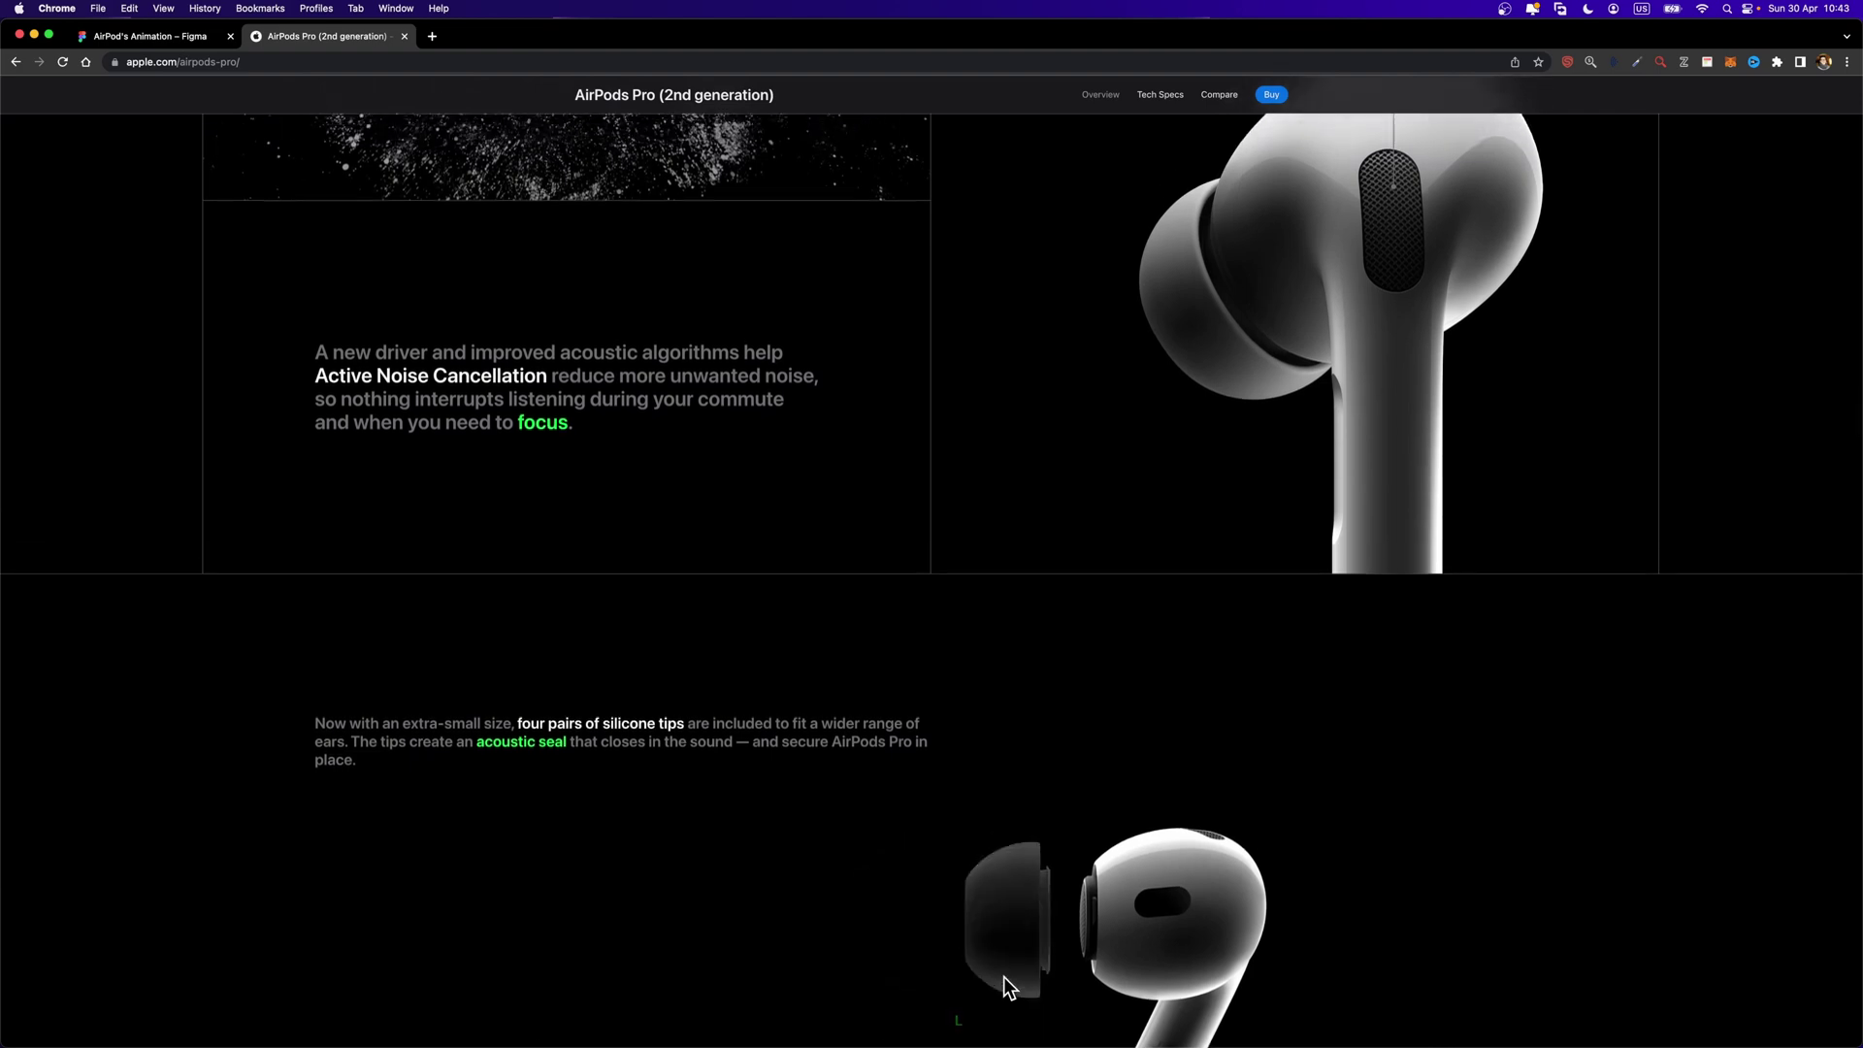
scroll(1003, 977, down, 2)
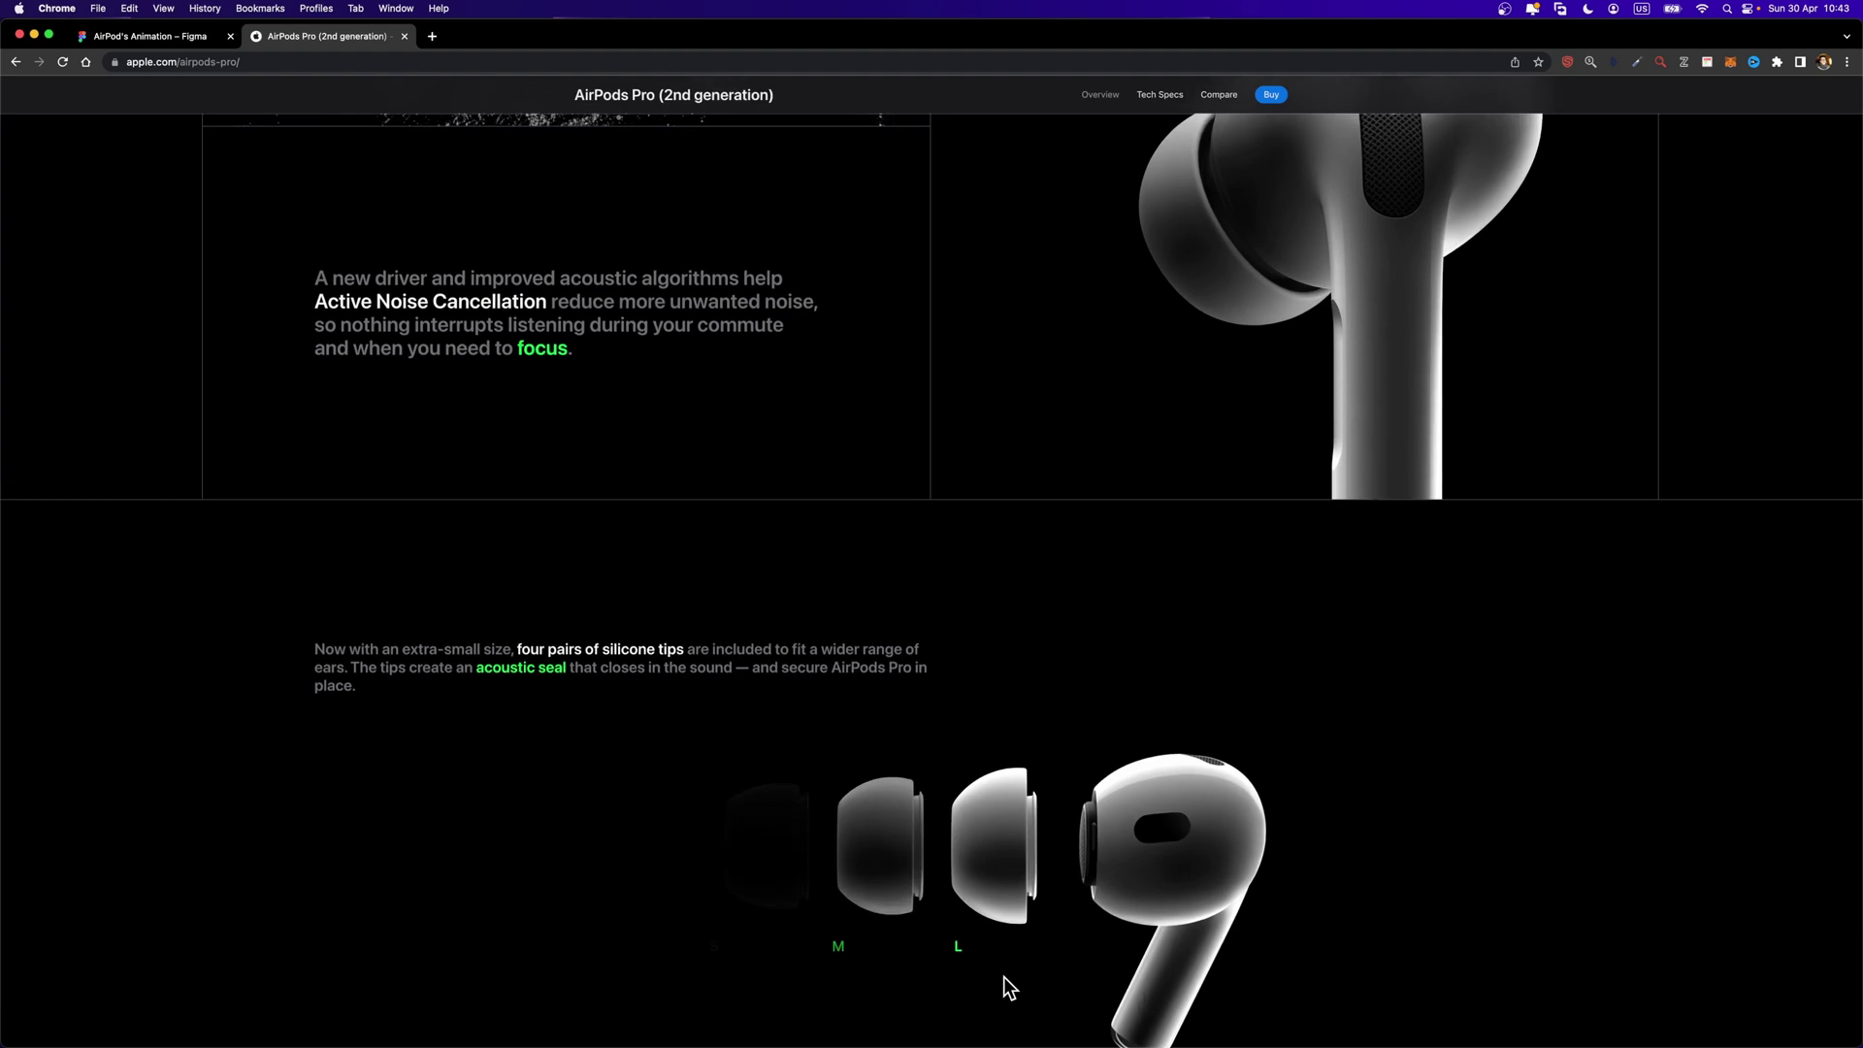
Back in Figma, set the layer opacity of all four ear tips and their size labels to 0%
click(193, 36)
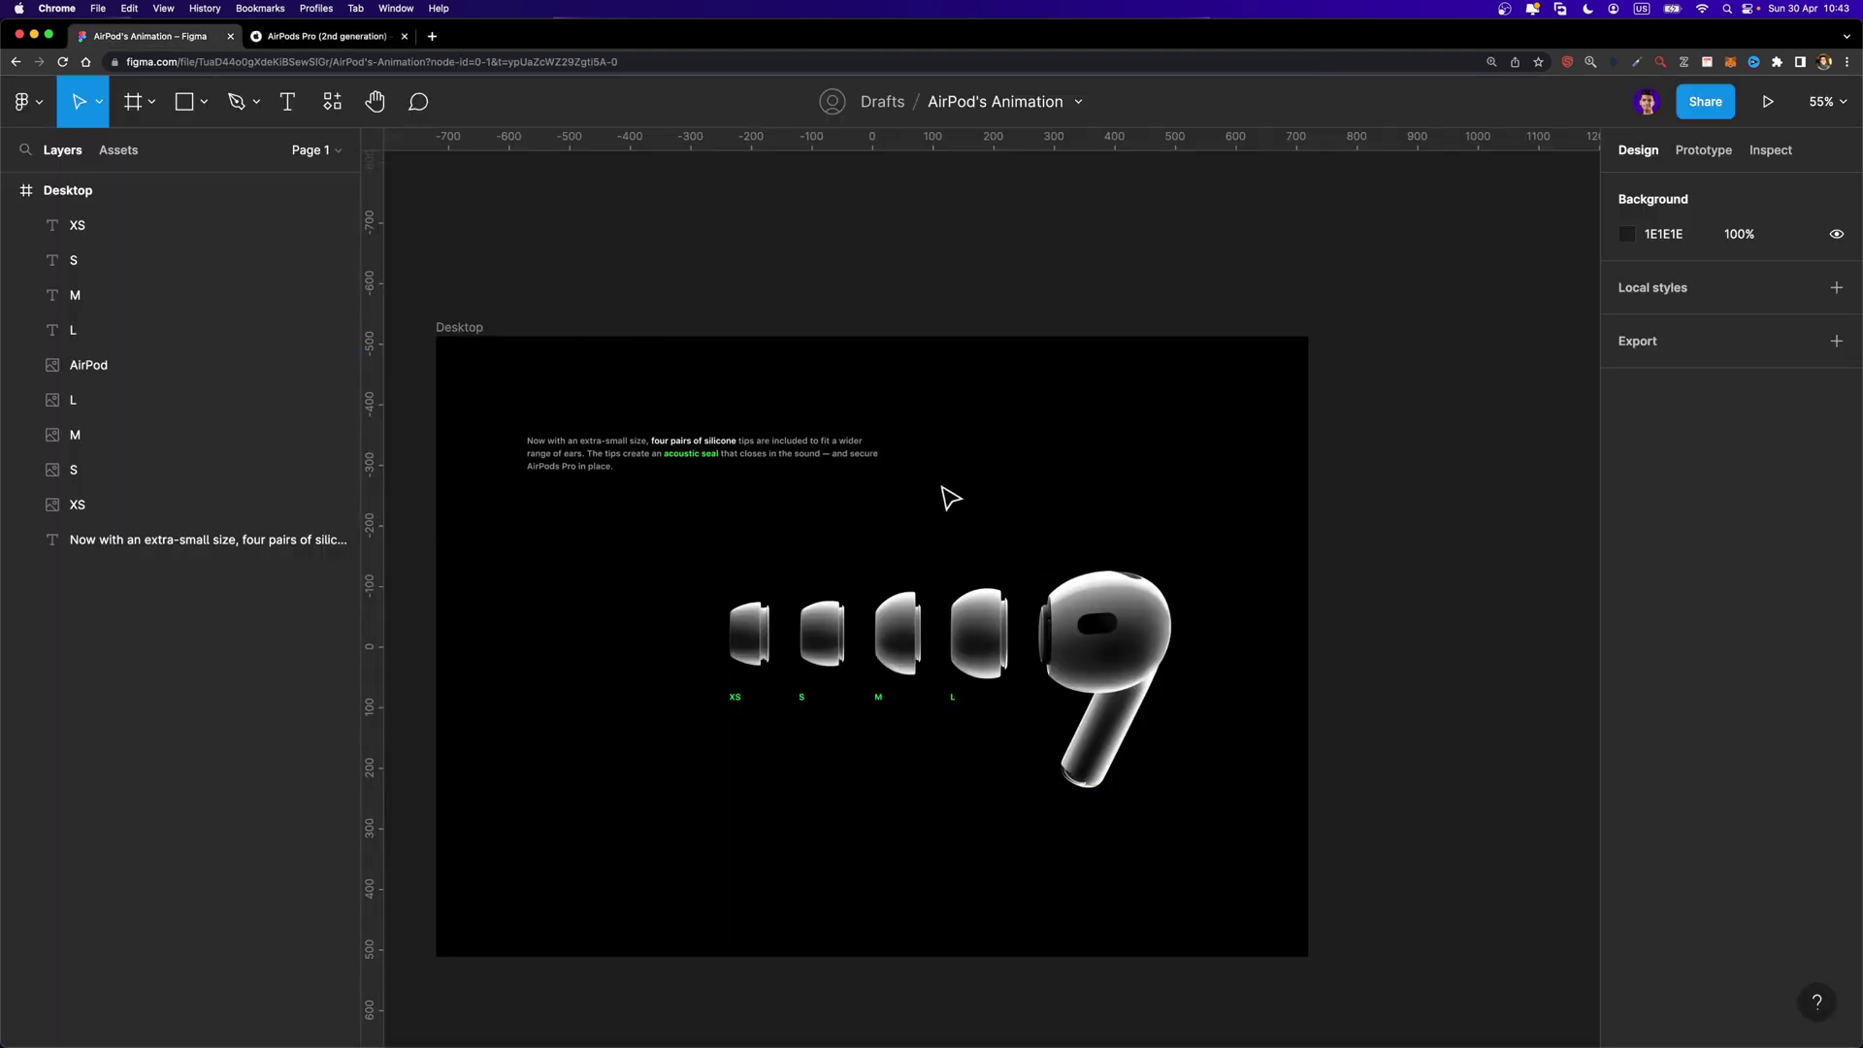
scroll(854, 641, up, 2)
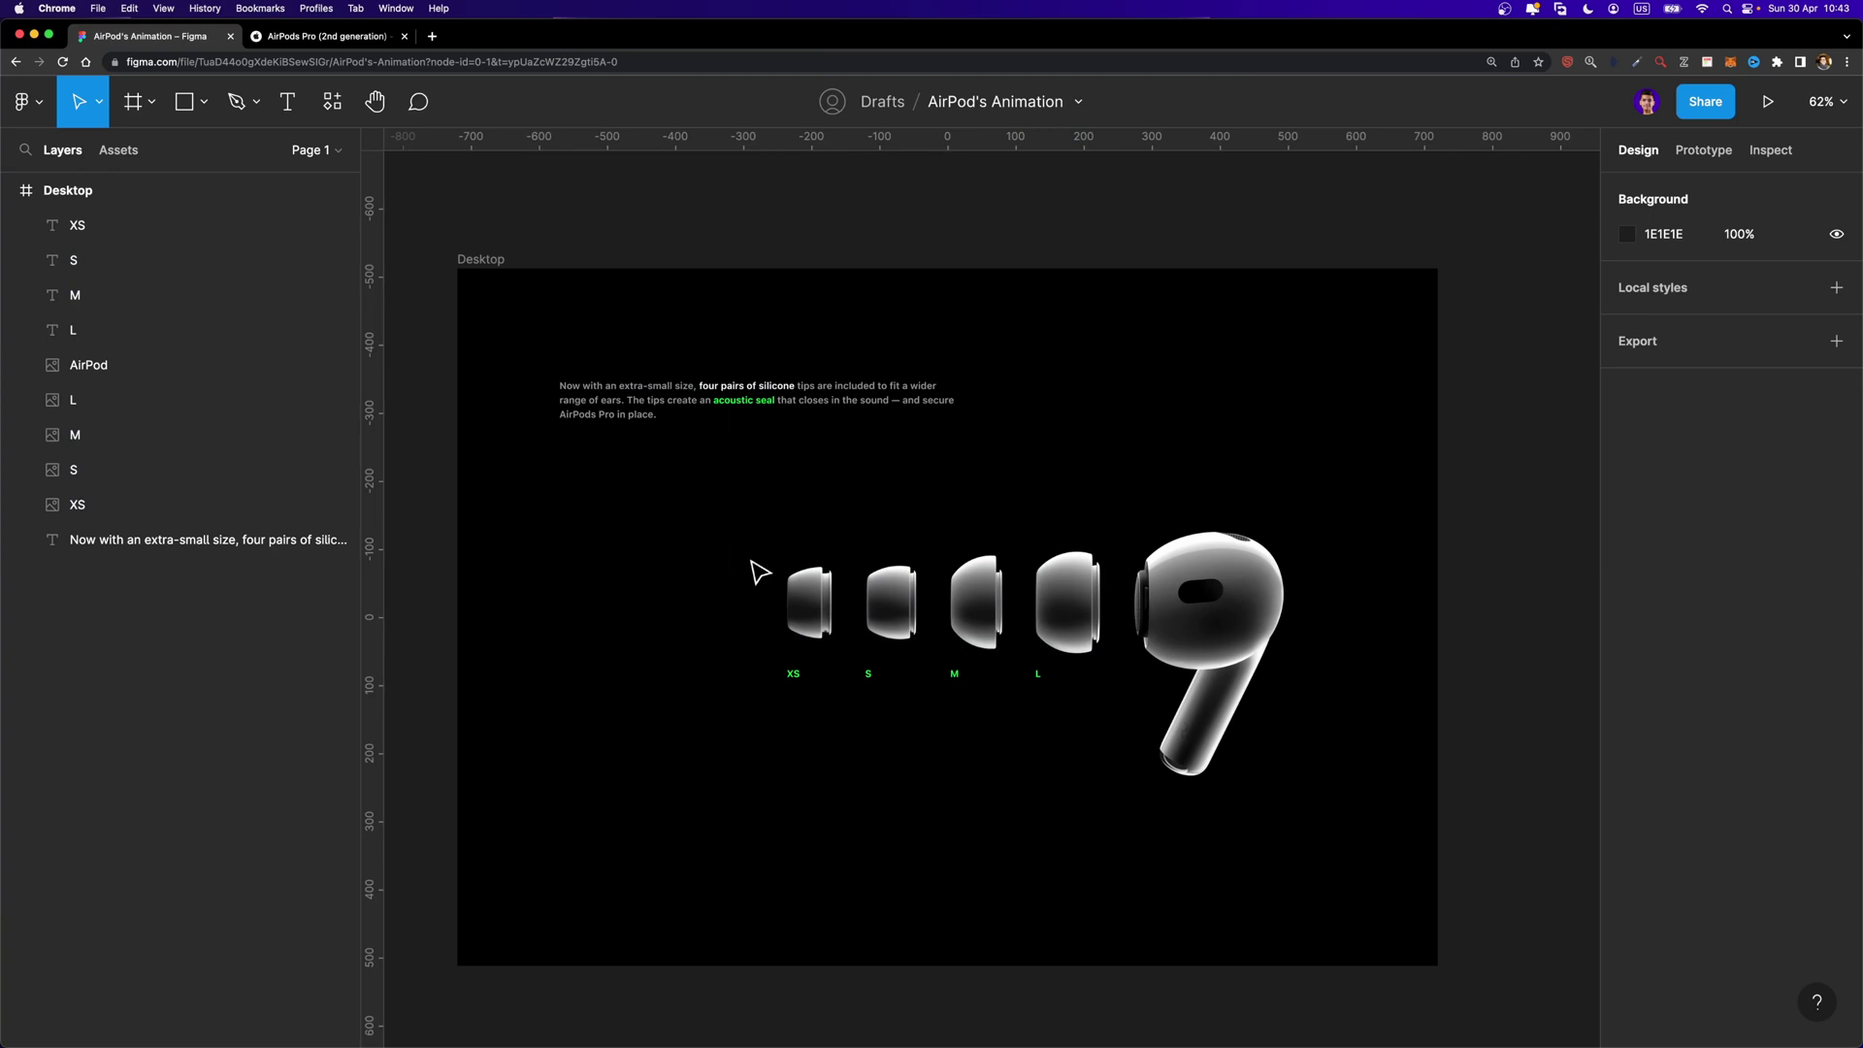
drag(718, 525, 1039, 679)
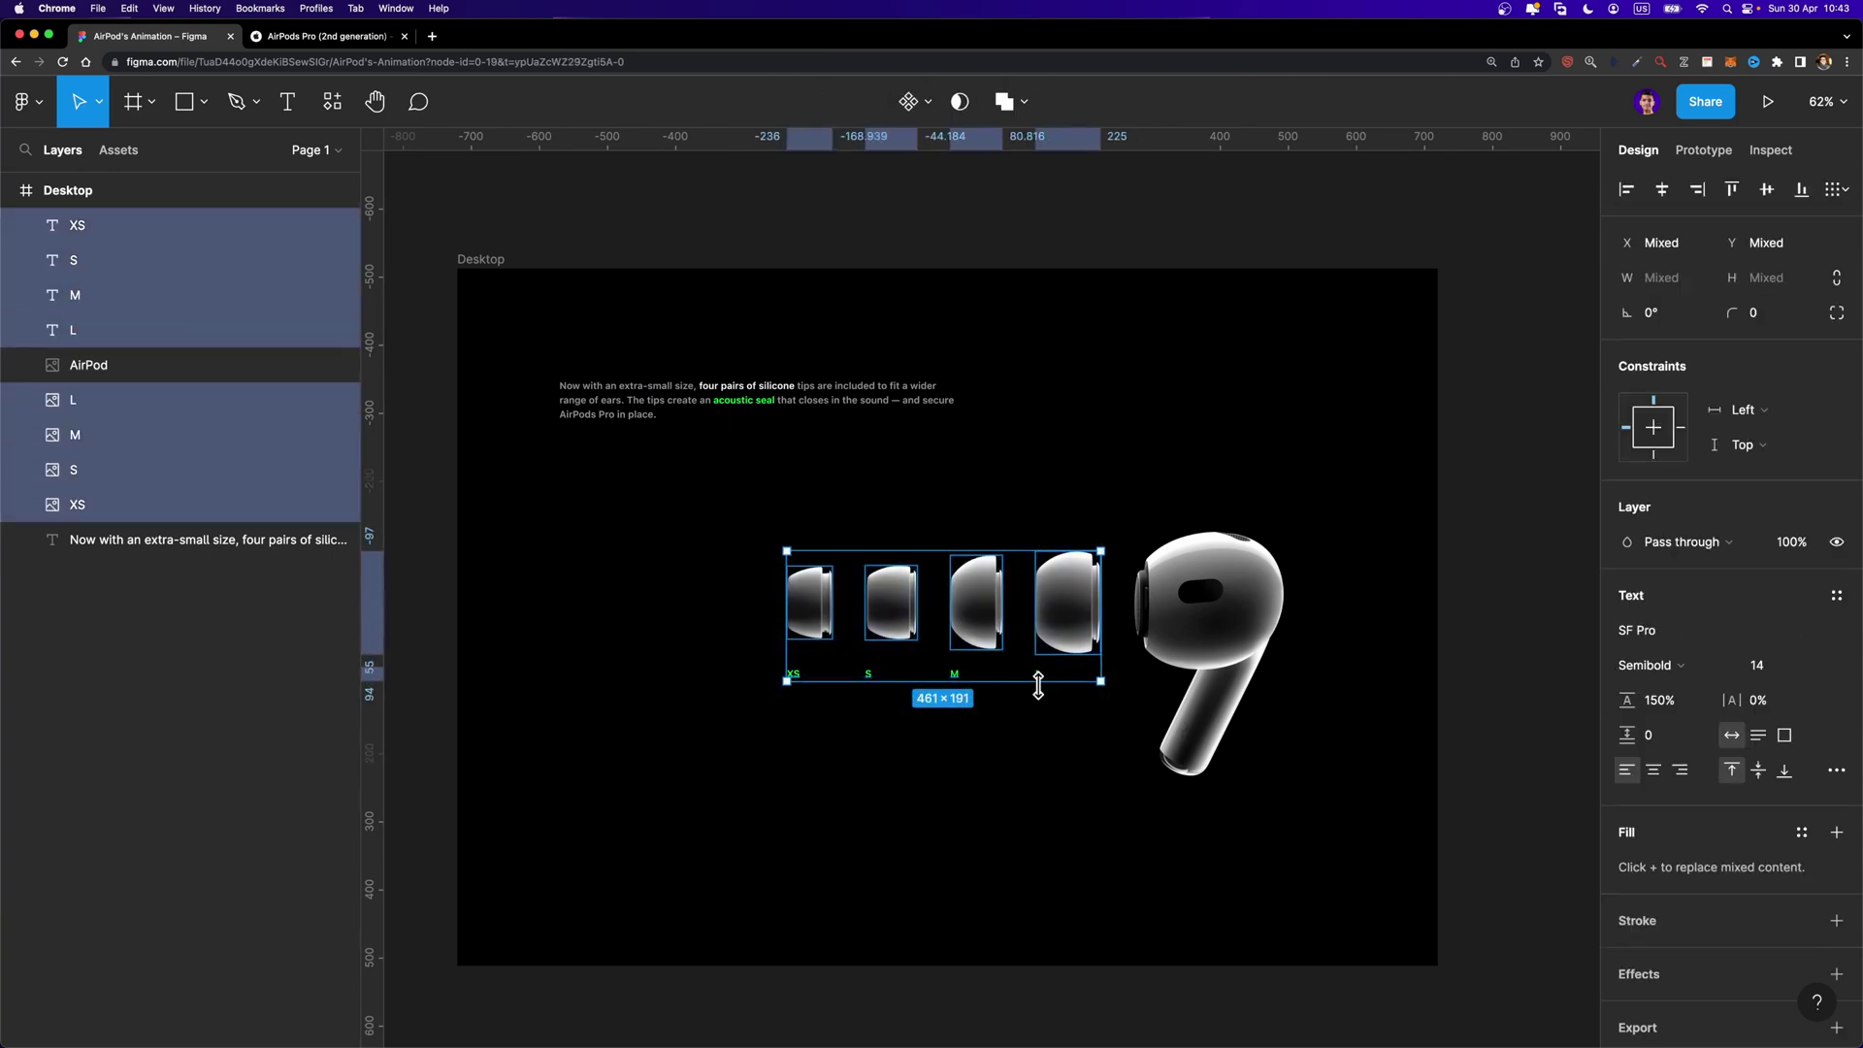
scroll(1038, 685, up, 3)
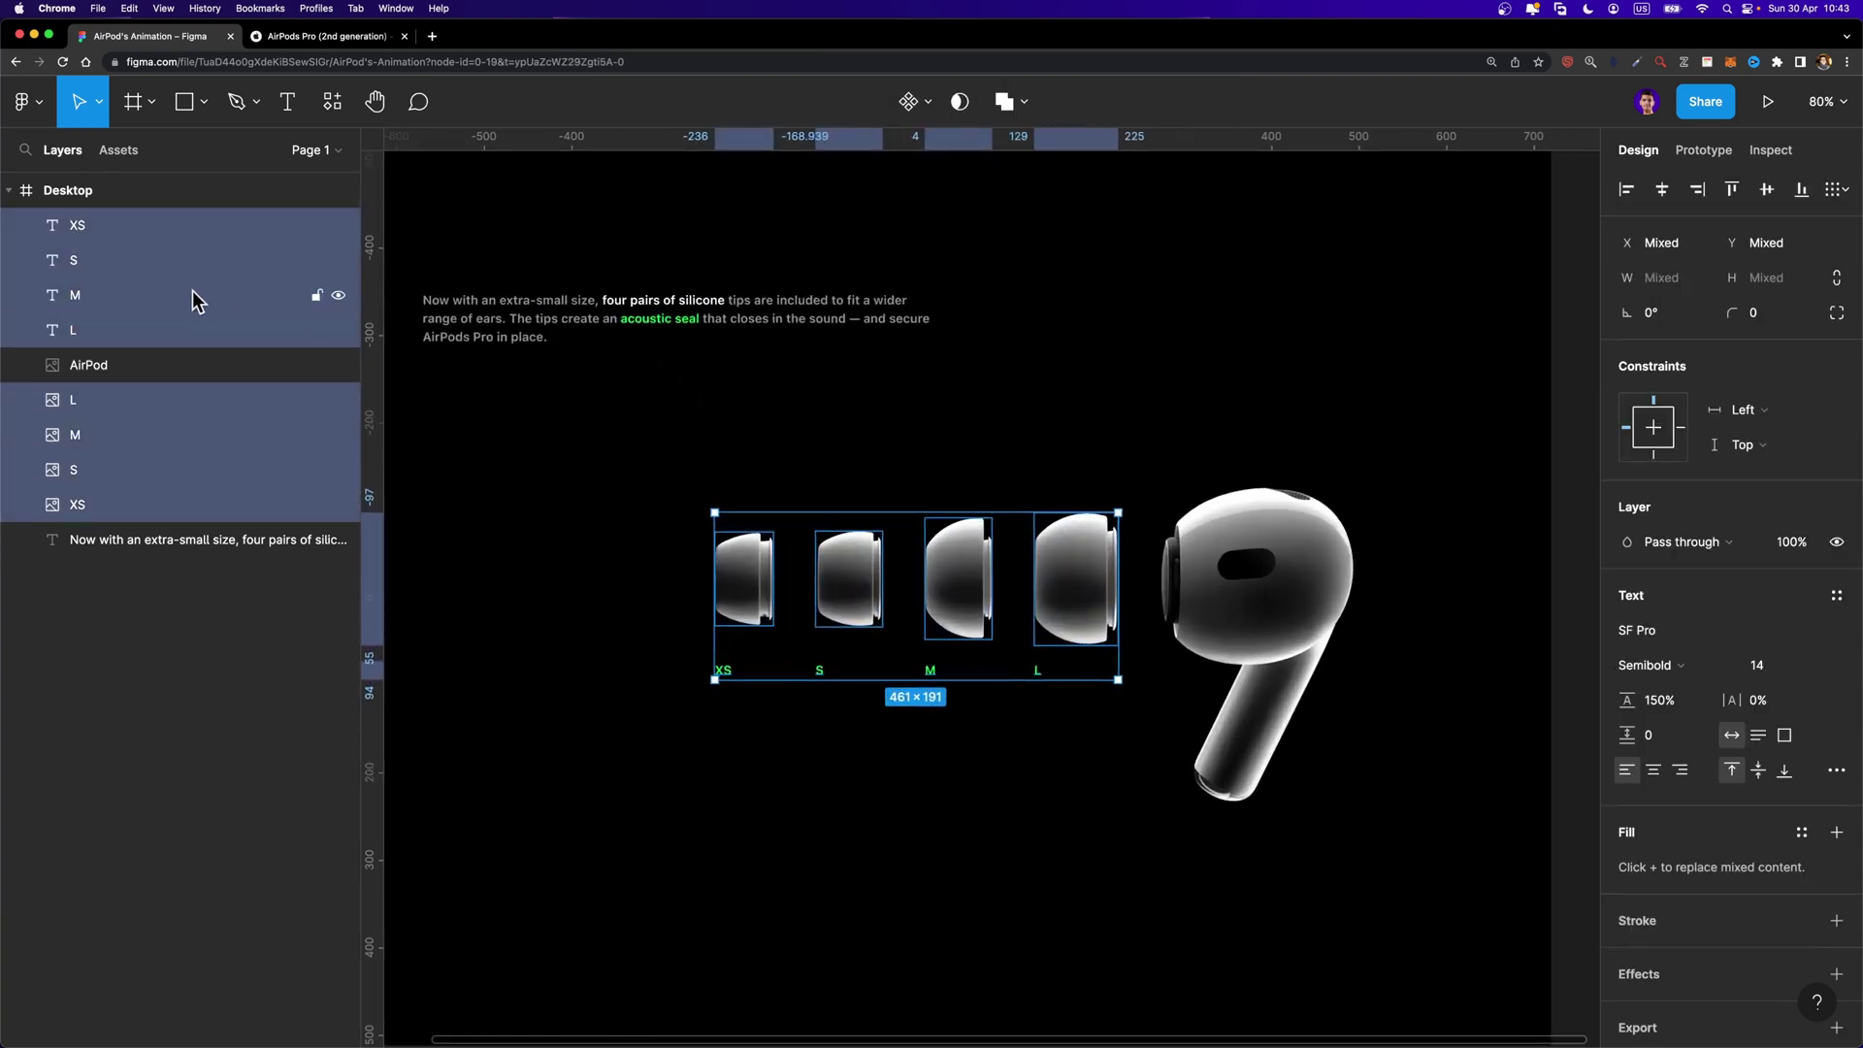
click(1798, 545)
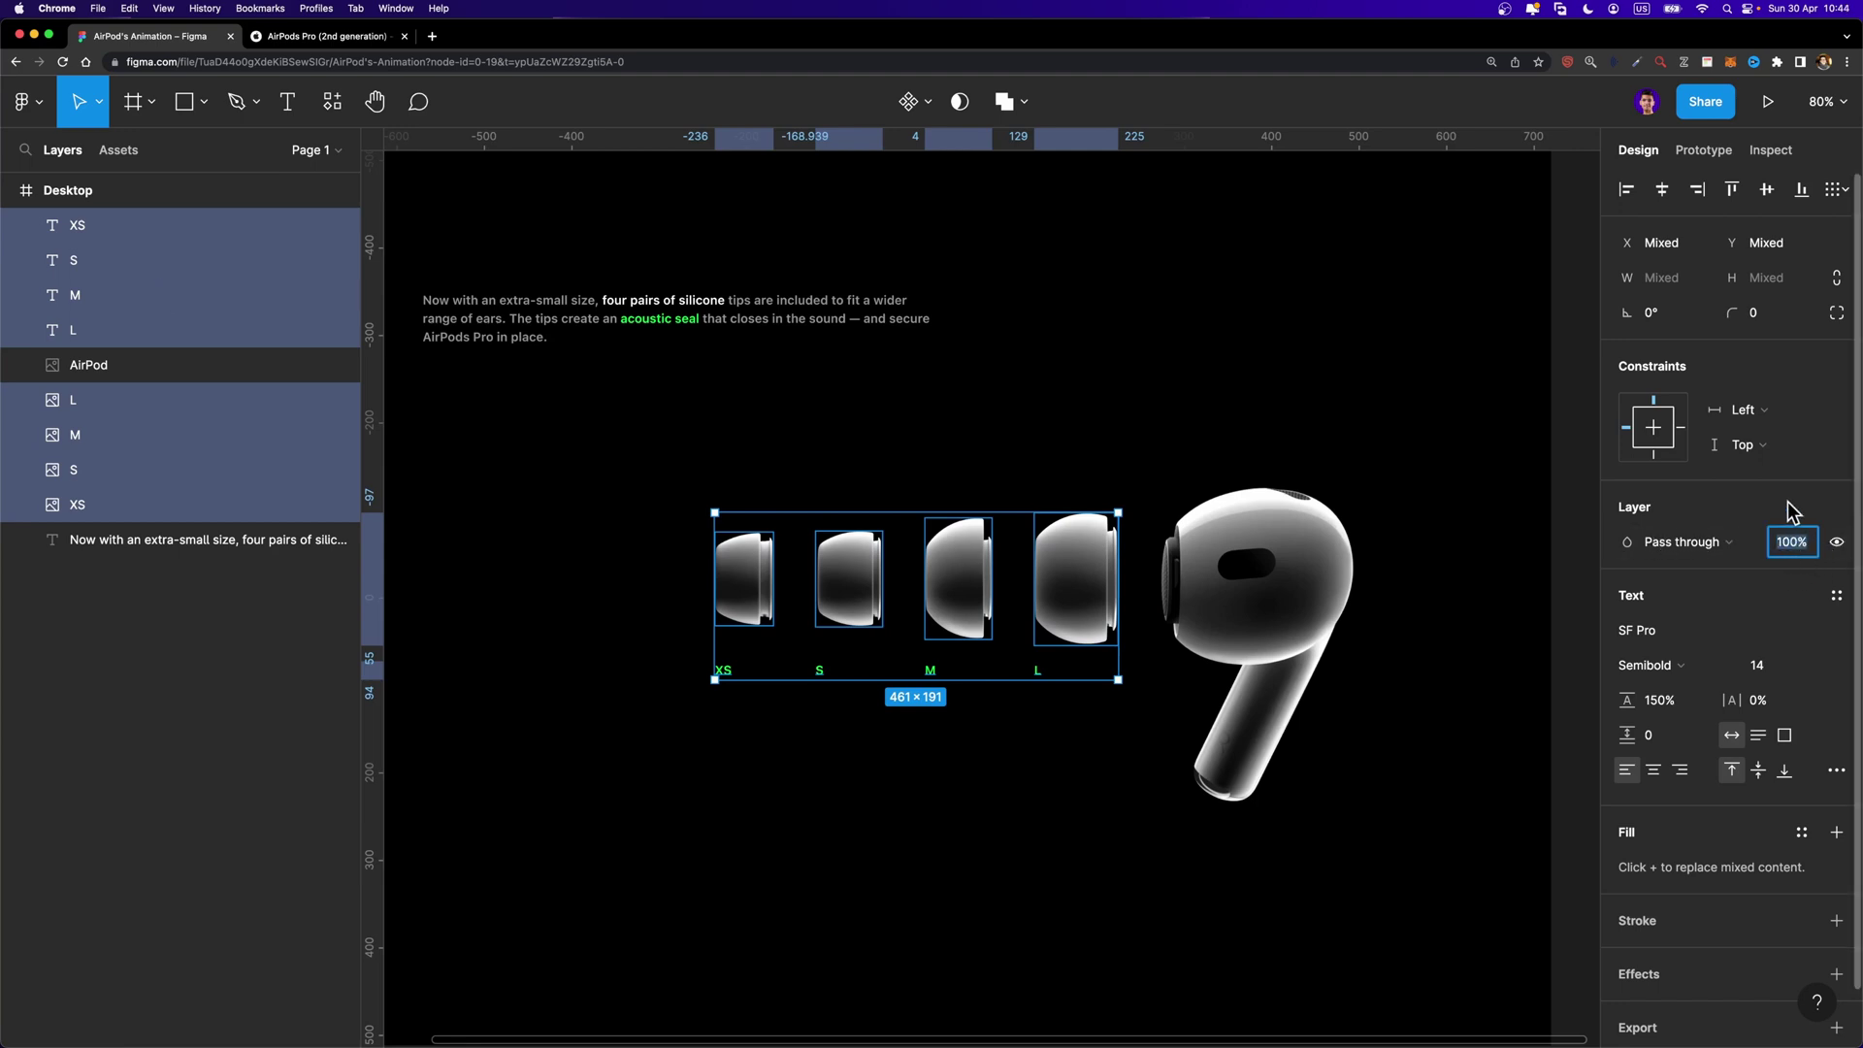
text(0)
key(Return)
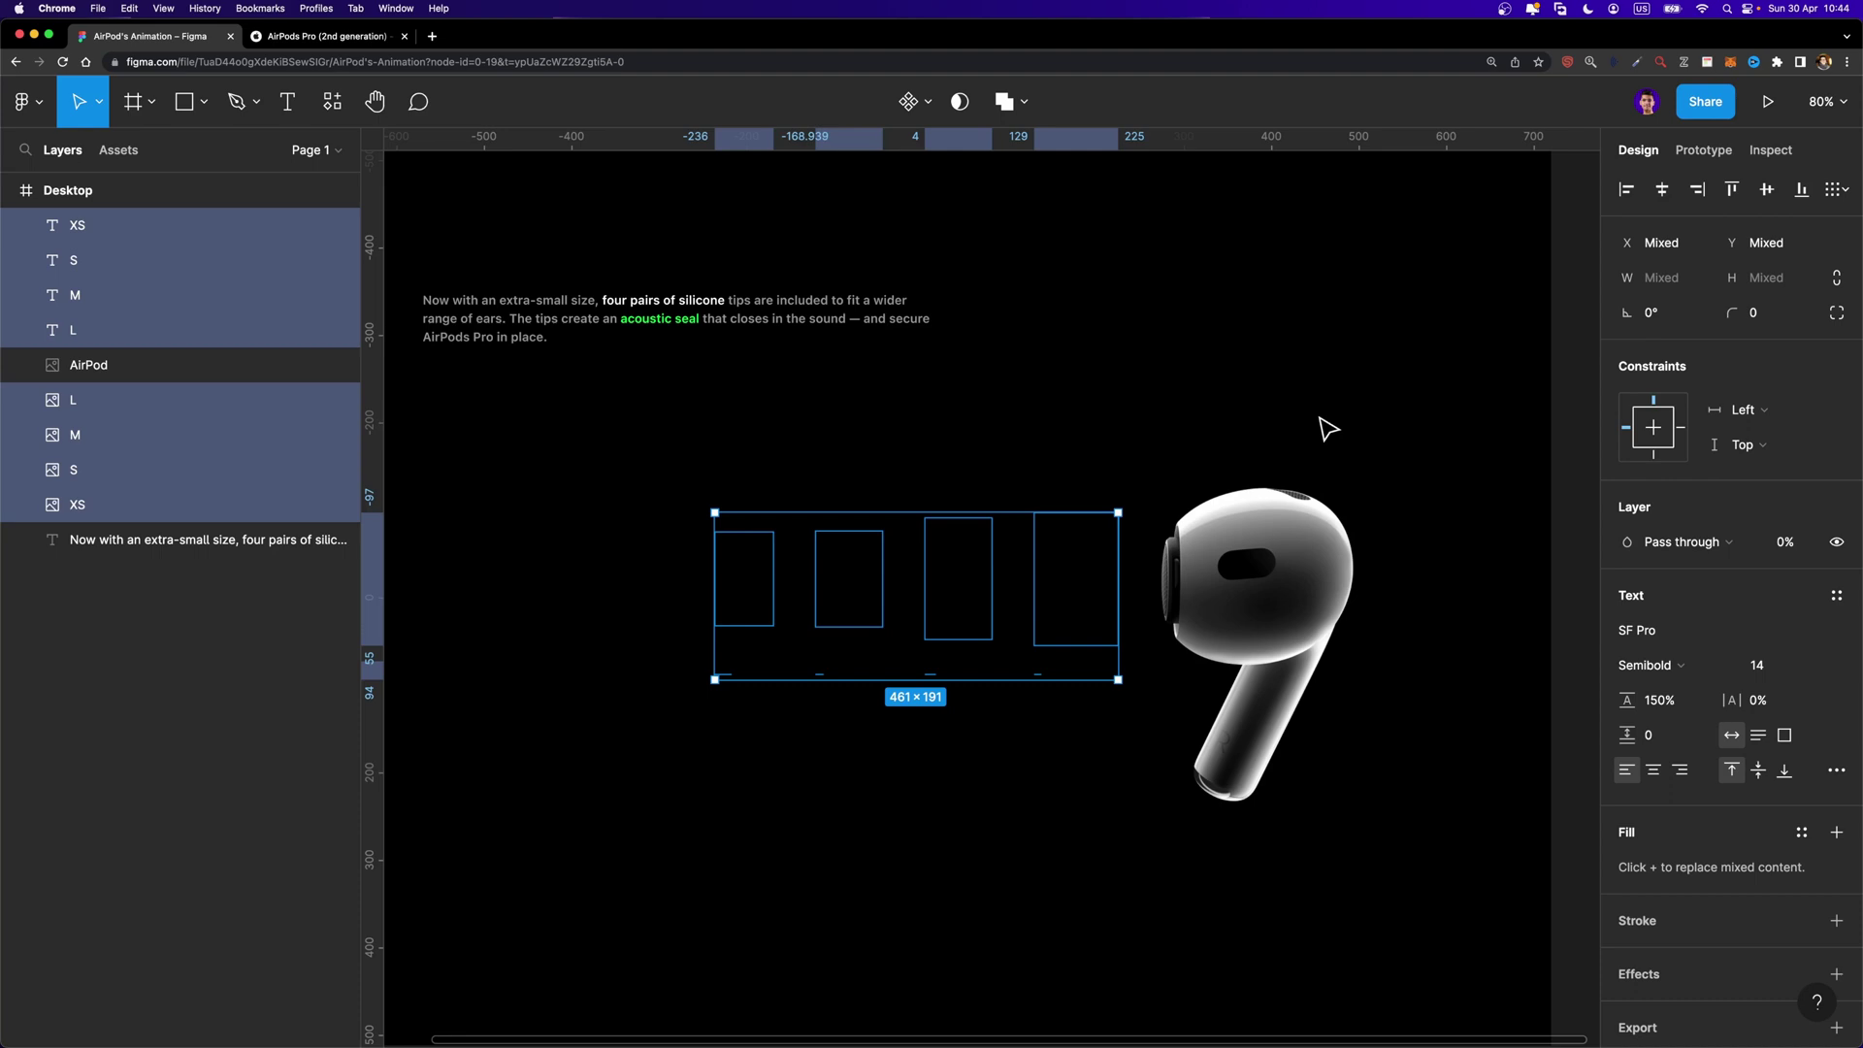
Nudge the selected ear tips and size labels 16 px to the right, toward the AirPod
key(Right)
key(Right)
key(Right)
key(Right)
key(Right)
key(Right)
key(Right)
key(Right)
key(Right)
key(Right)
key(Right)
key(Right)
key(Right)
key(Right)
key(Right)
key(Right)
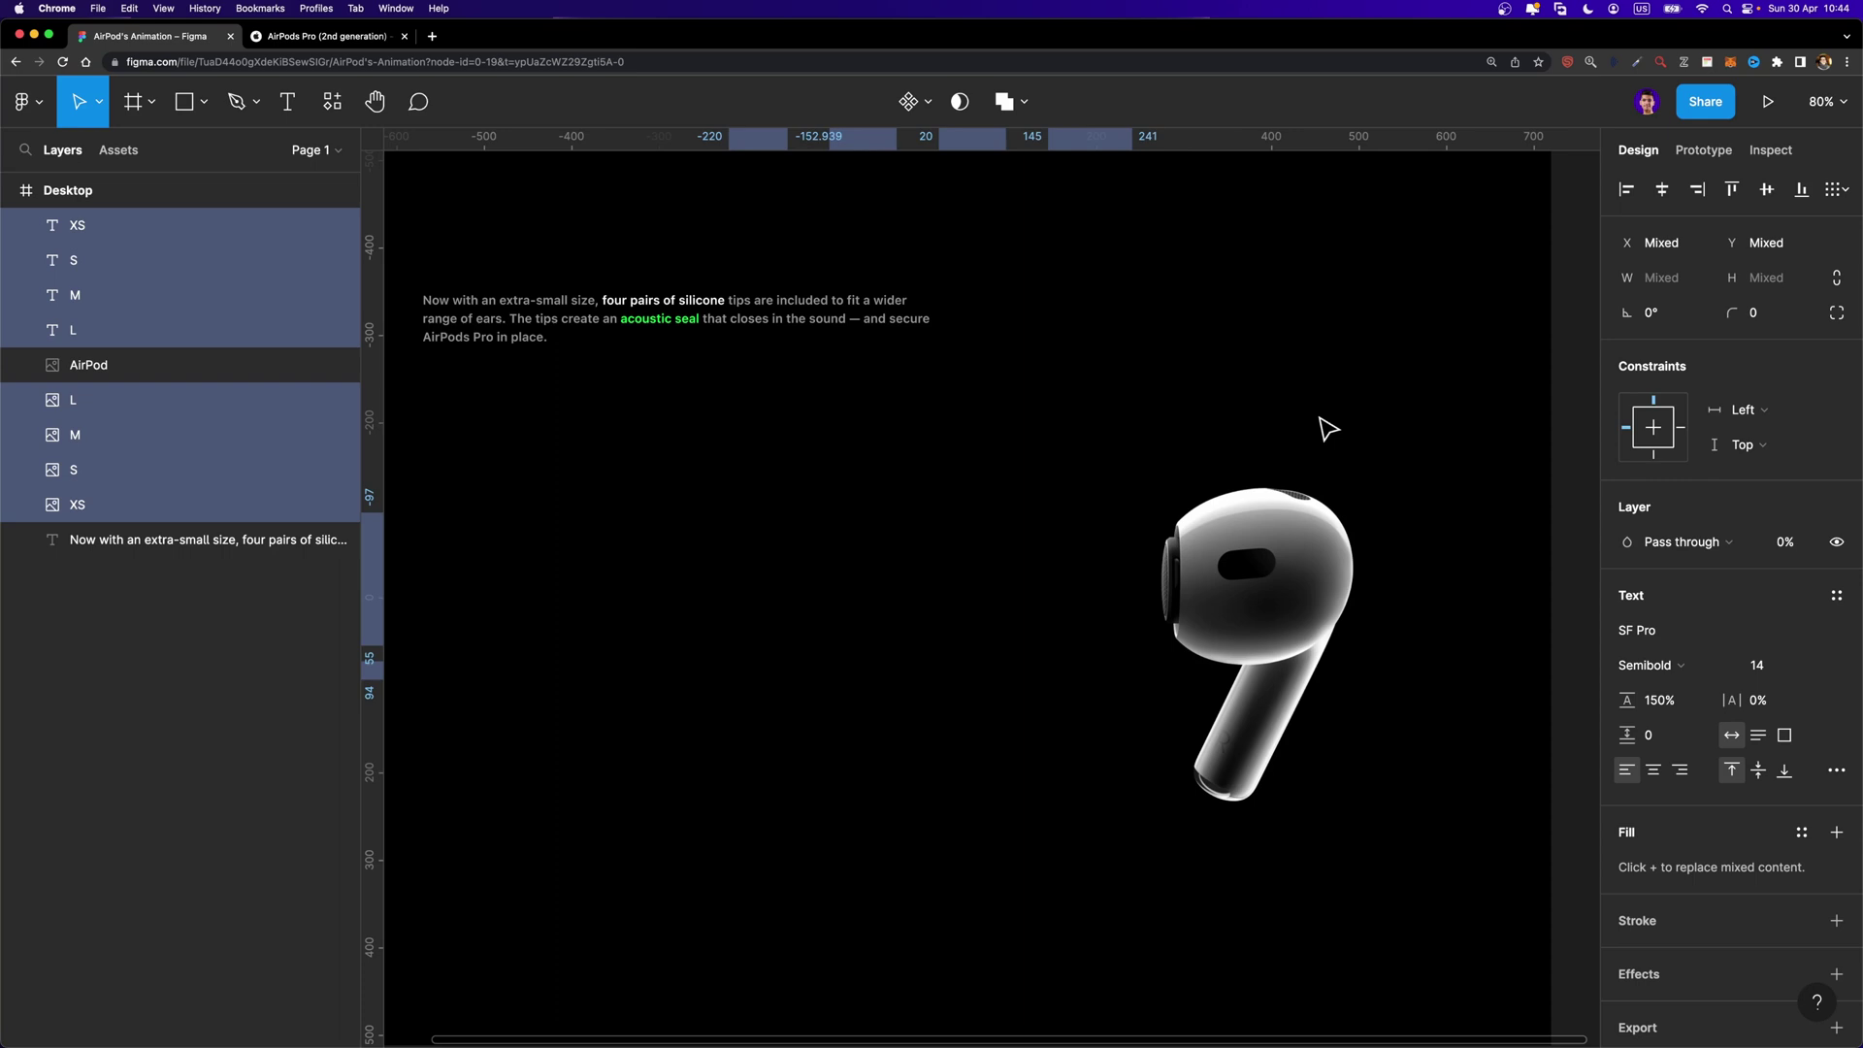
Duplicate the whole Desktop frame to create the second animation state beside it
scroll(1354, 454, down, 4)
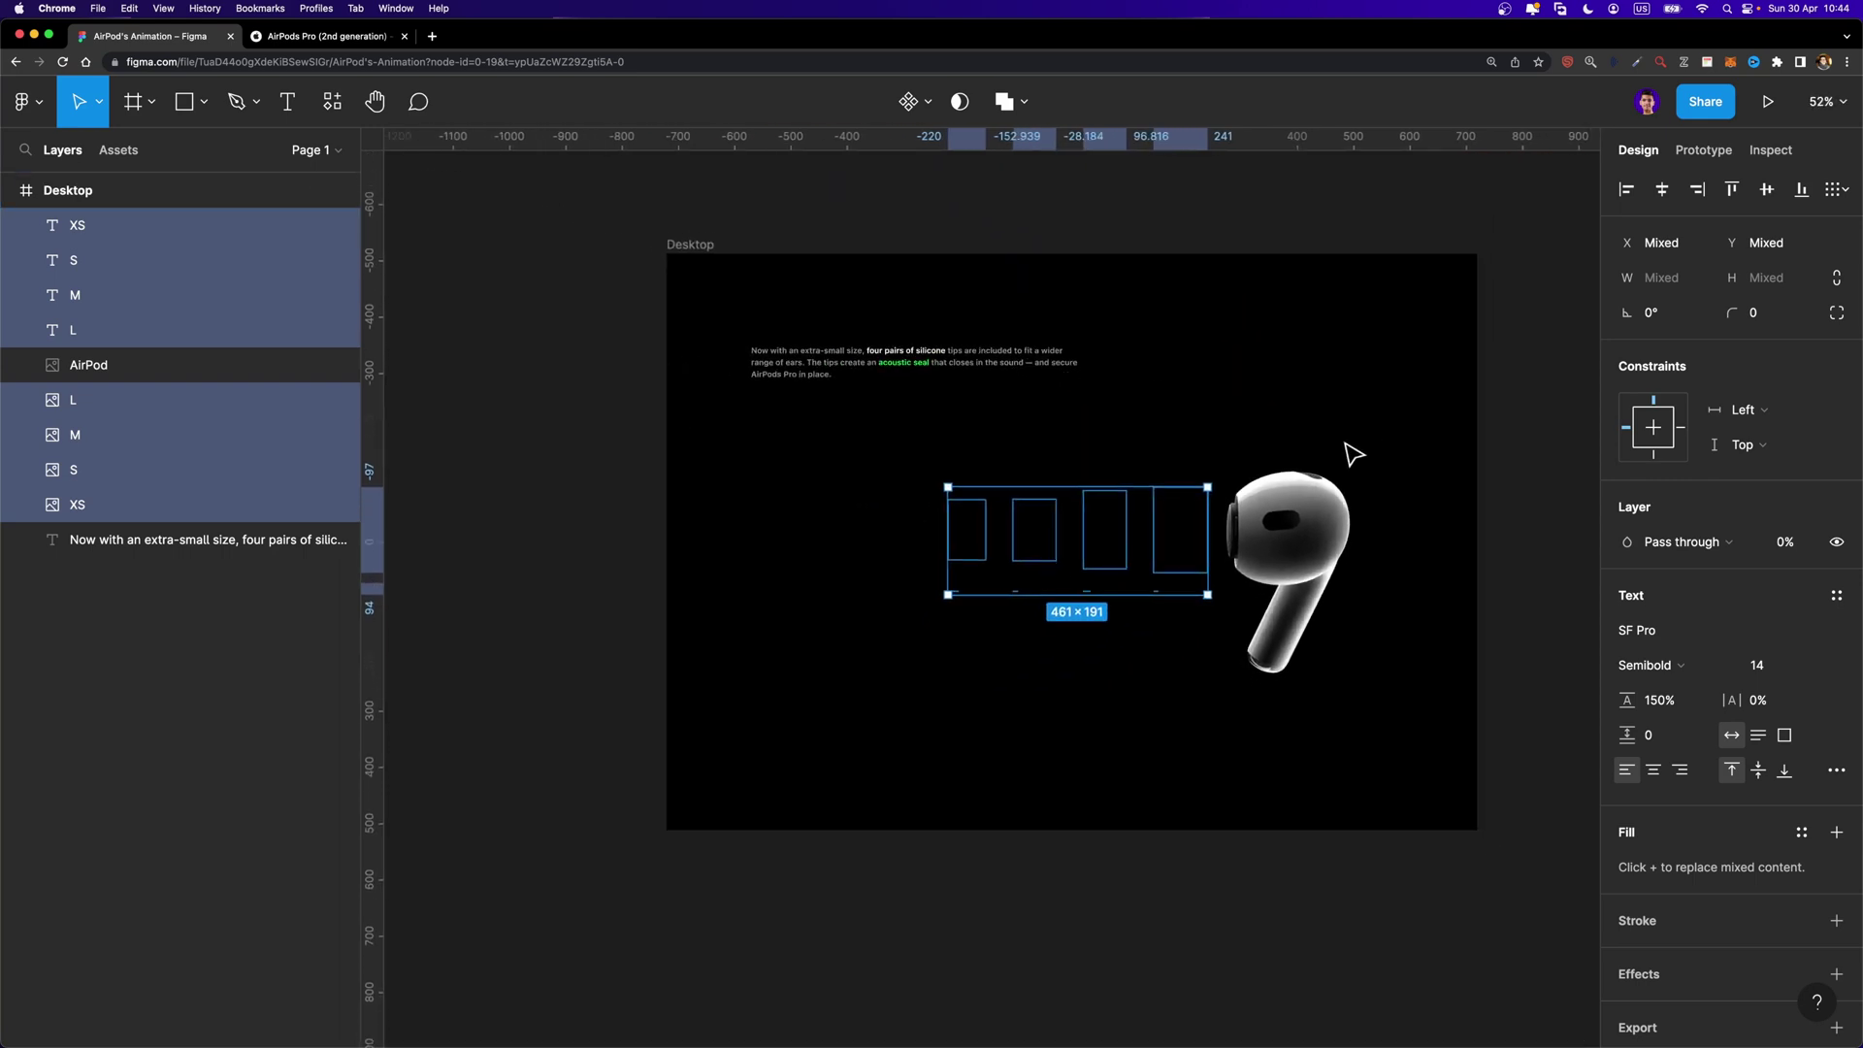
click(719, 241)
click(694, 244)
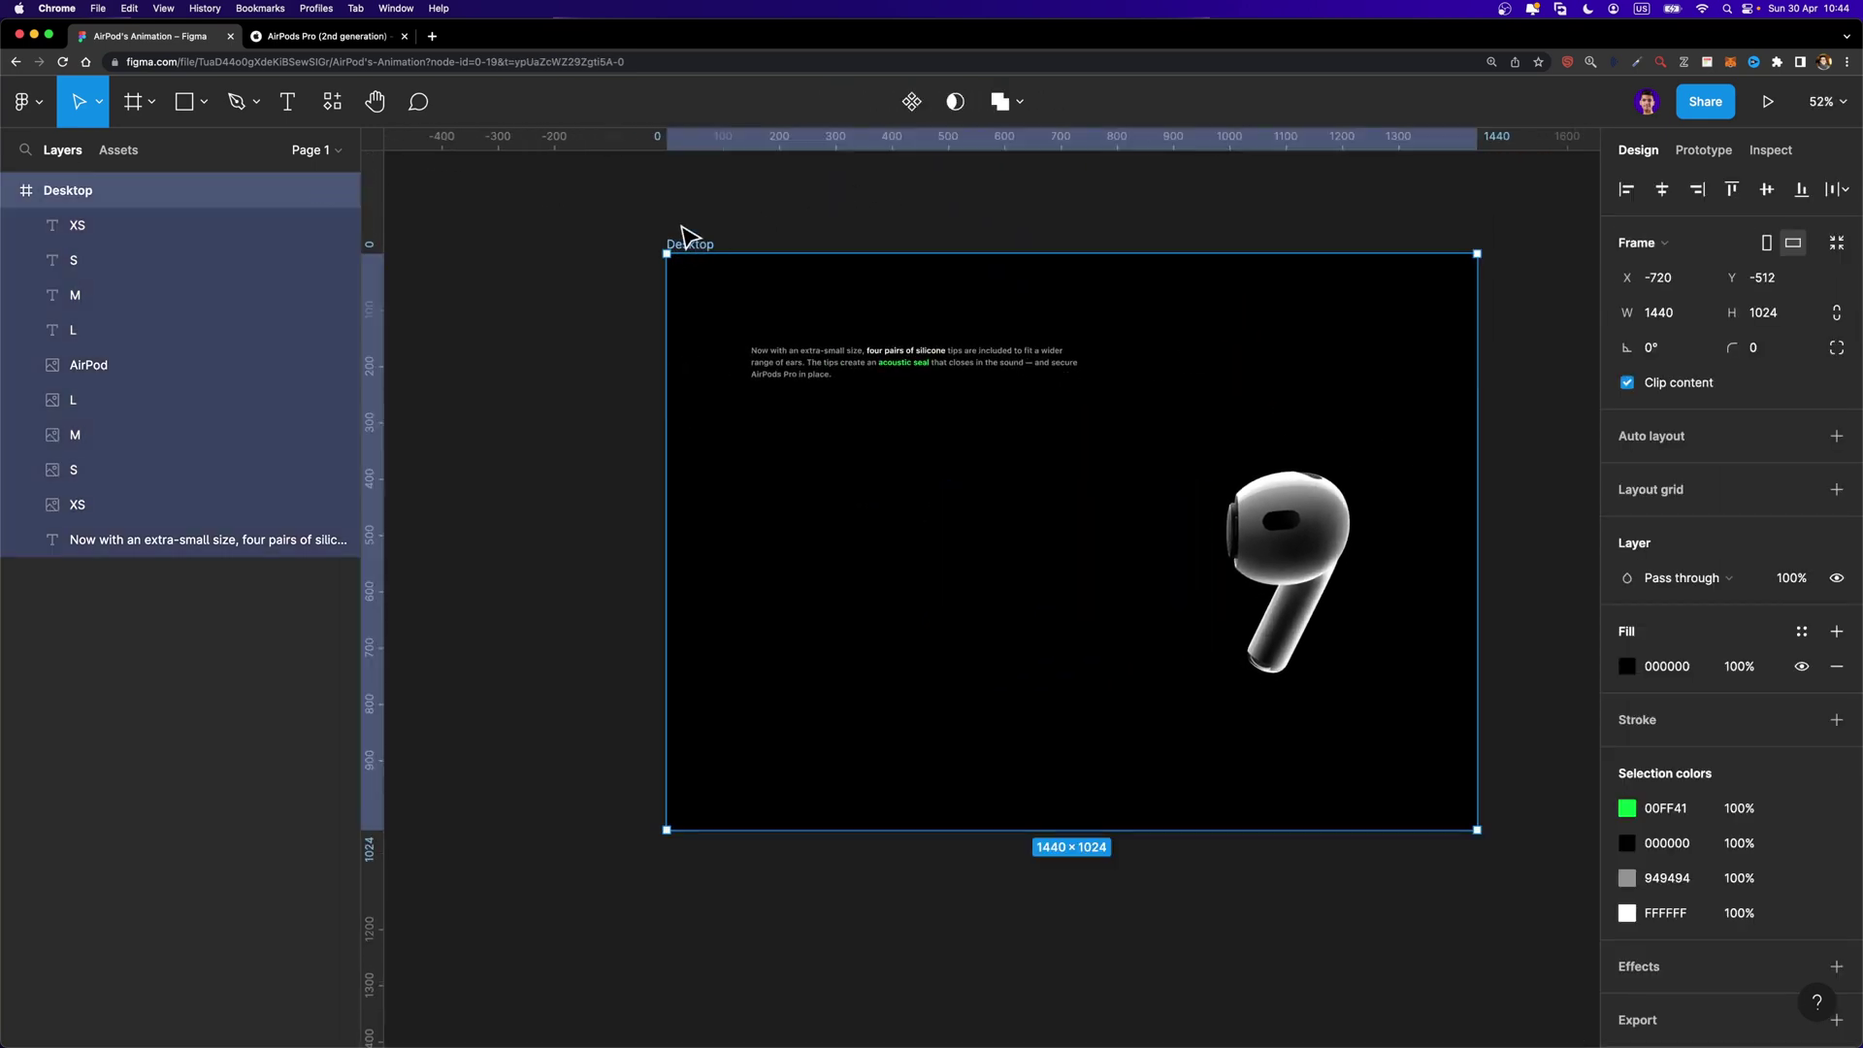
key(super+d)
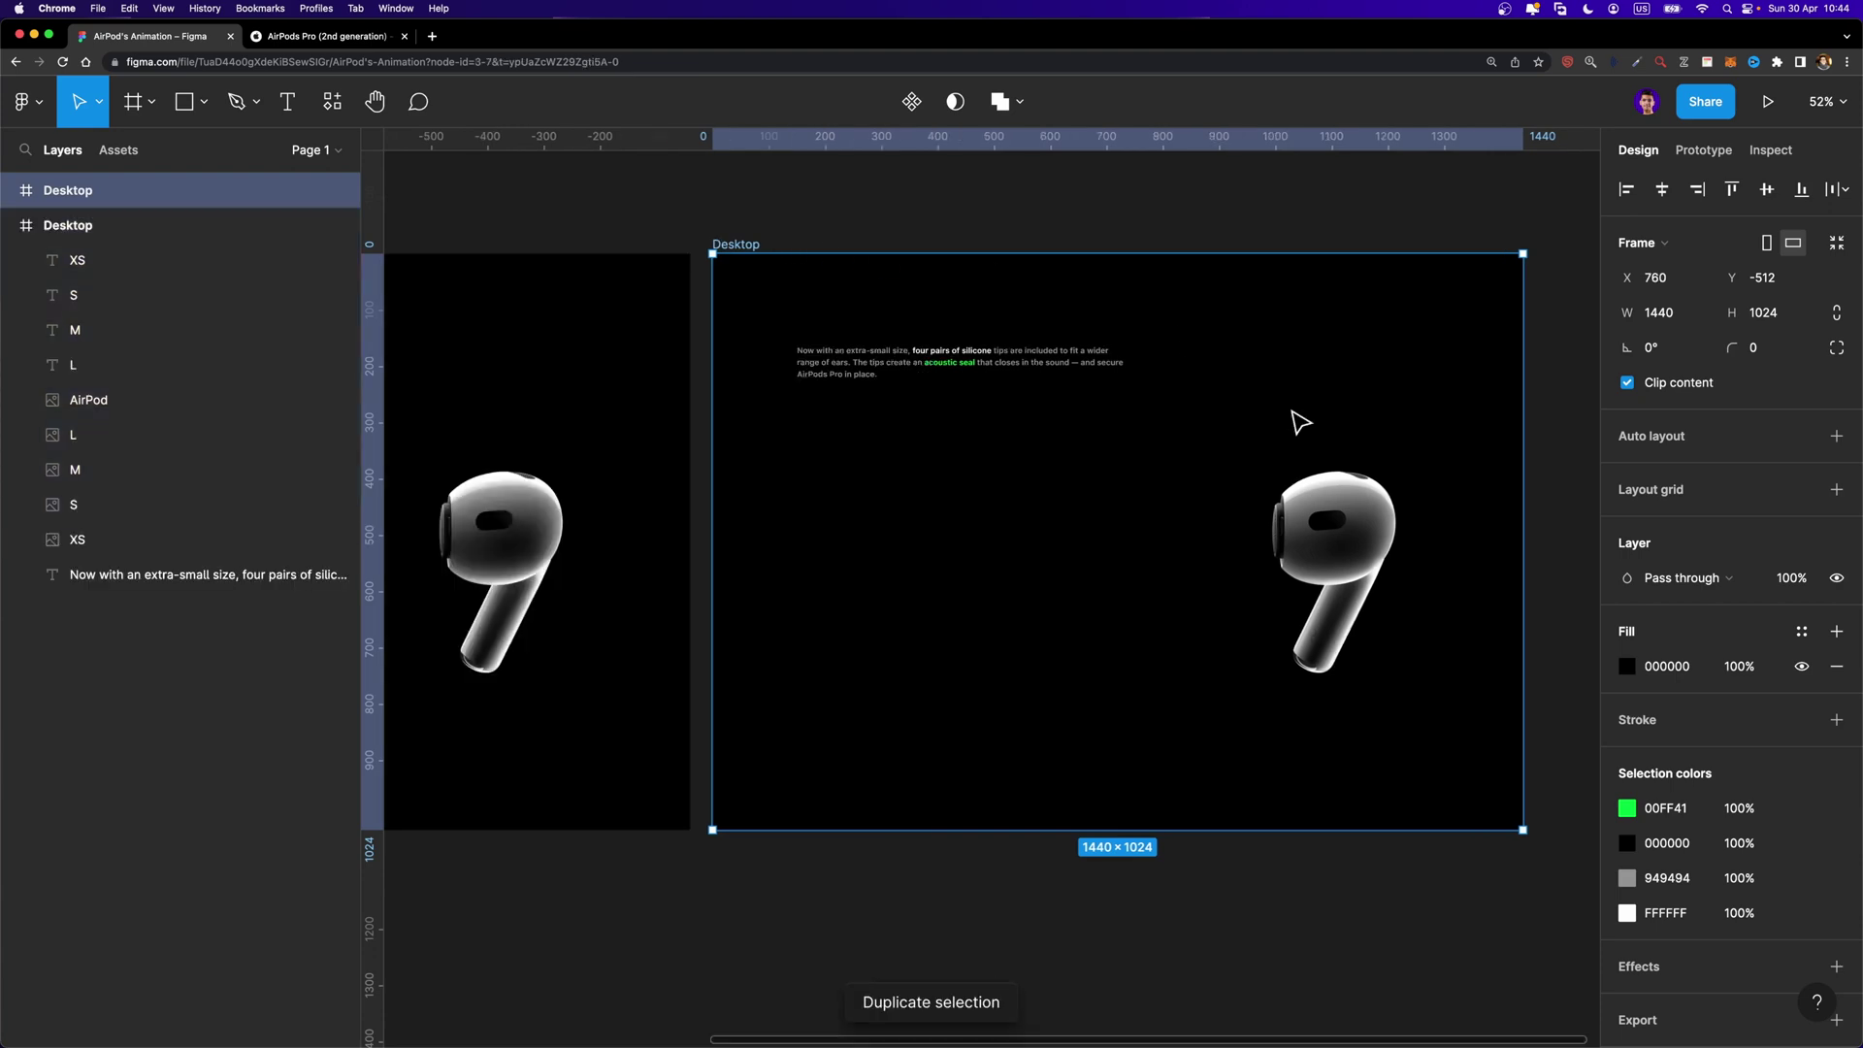
Set the opacity of the L ear tip and its L label to 100% in the duplicated frame
click(1225, 533)
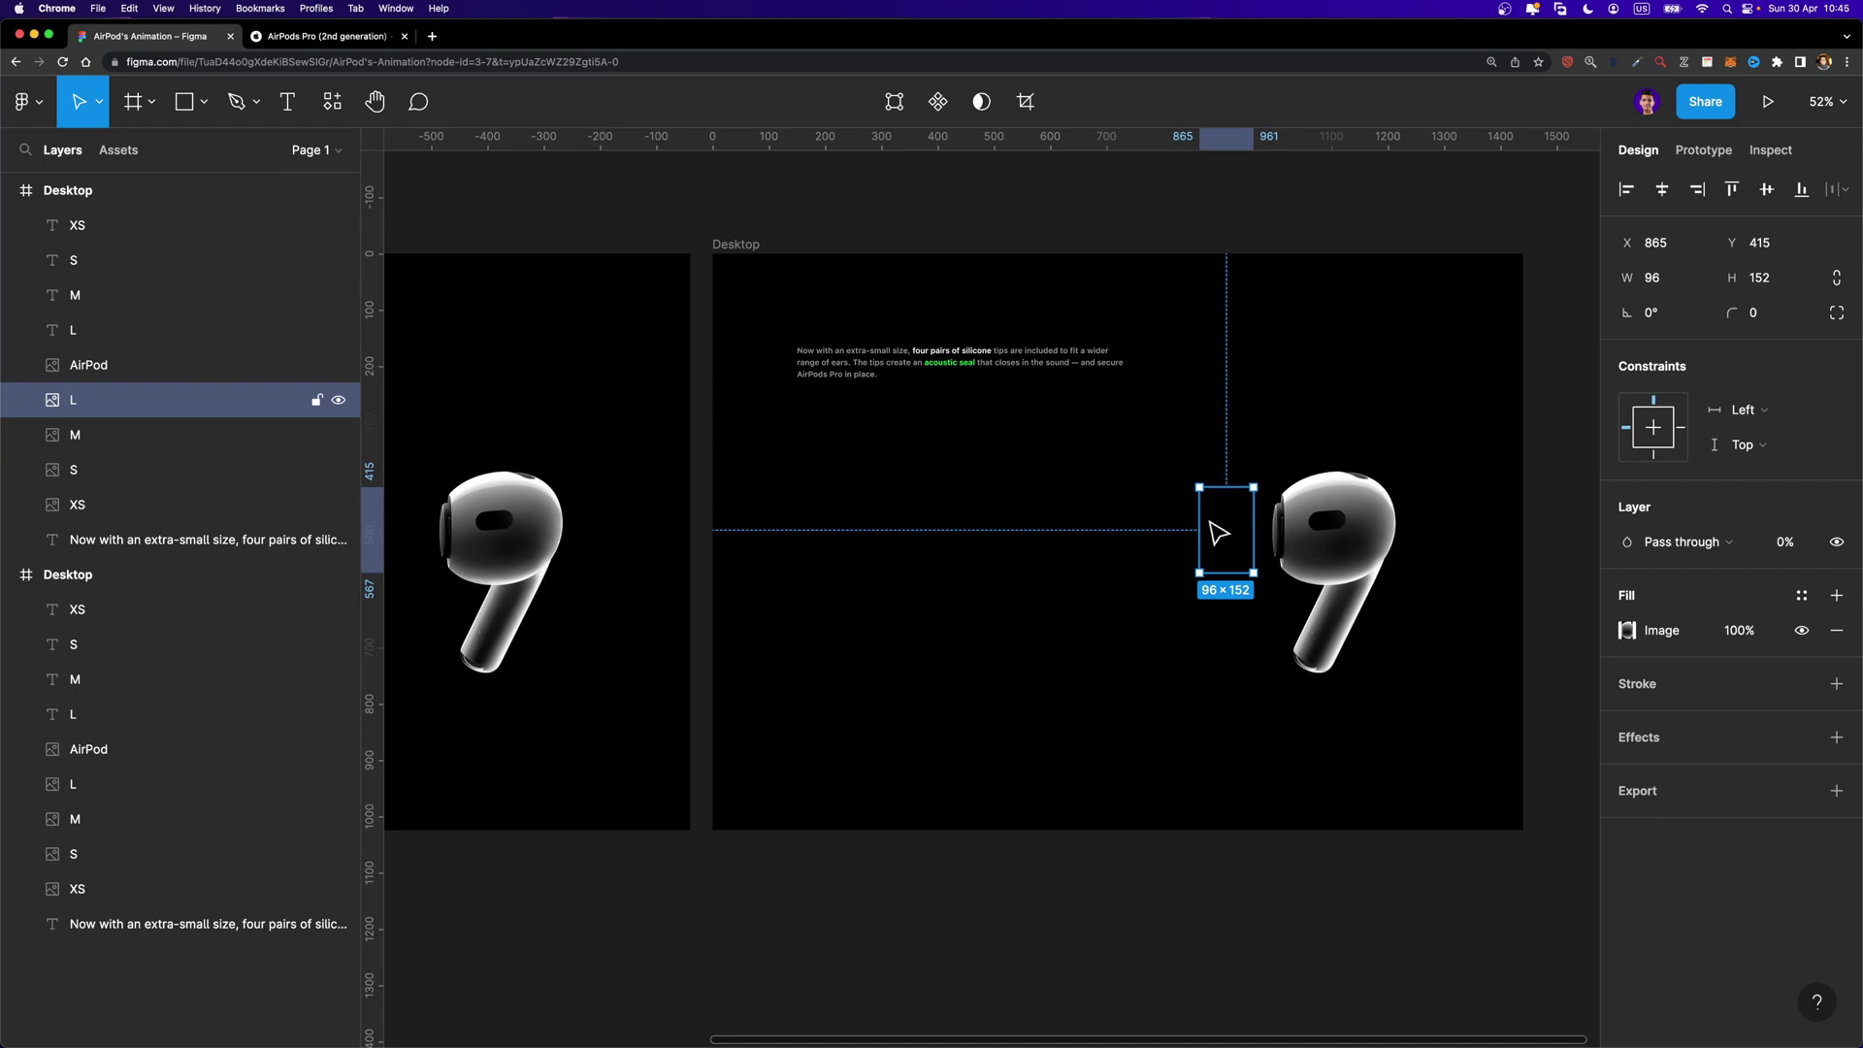
shift+click(95, 336)
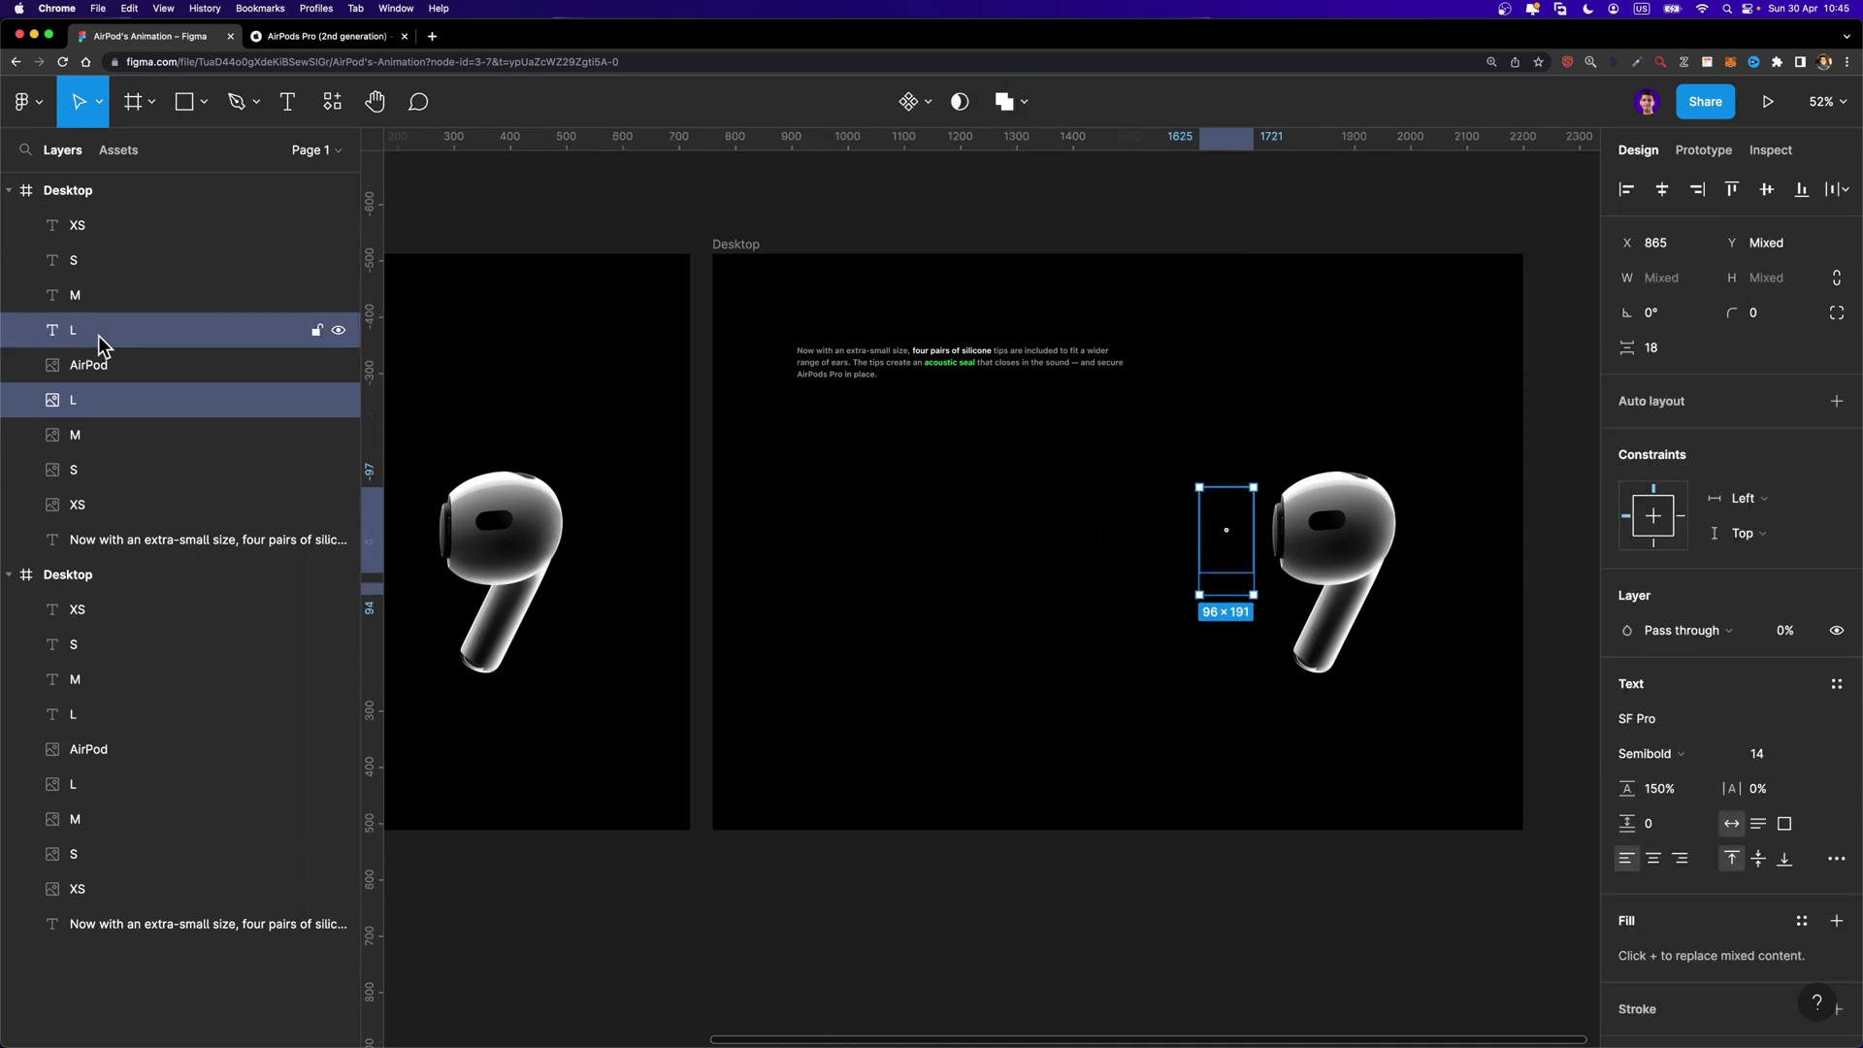
click(1786, 631)
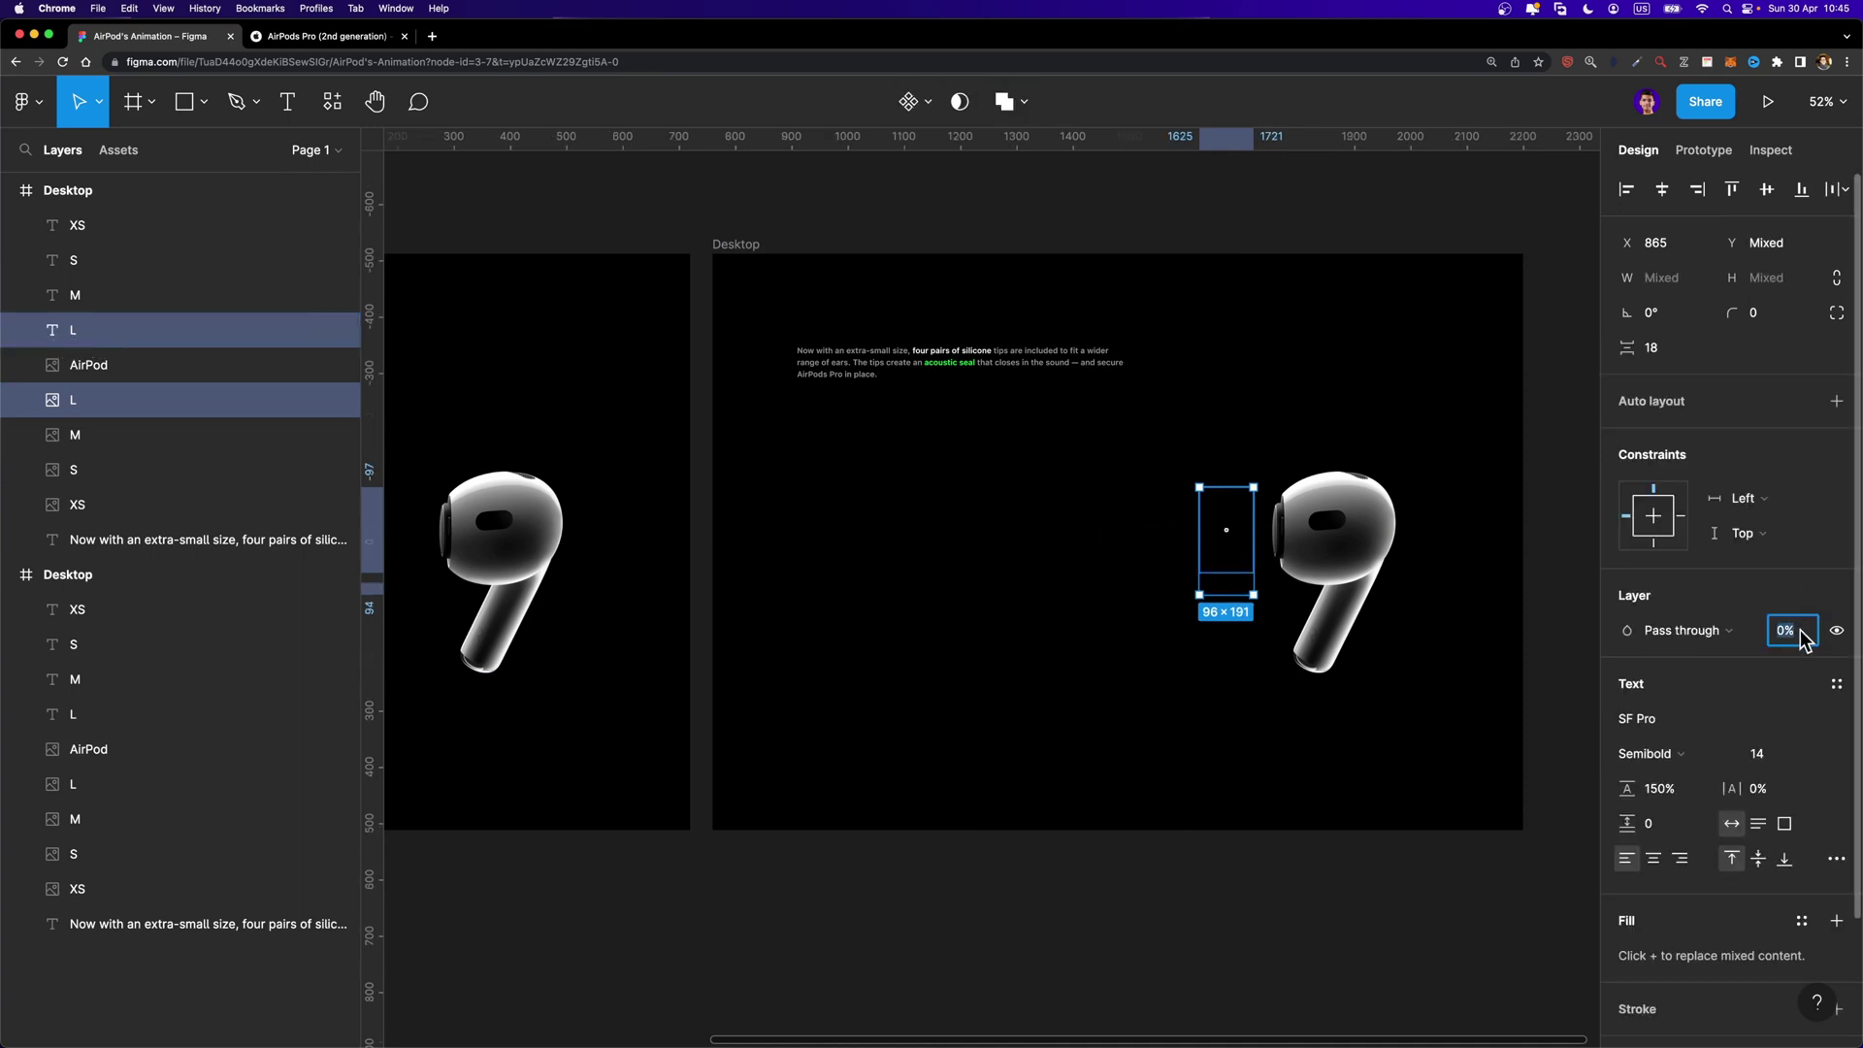
text(100)
key(Return)
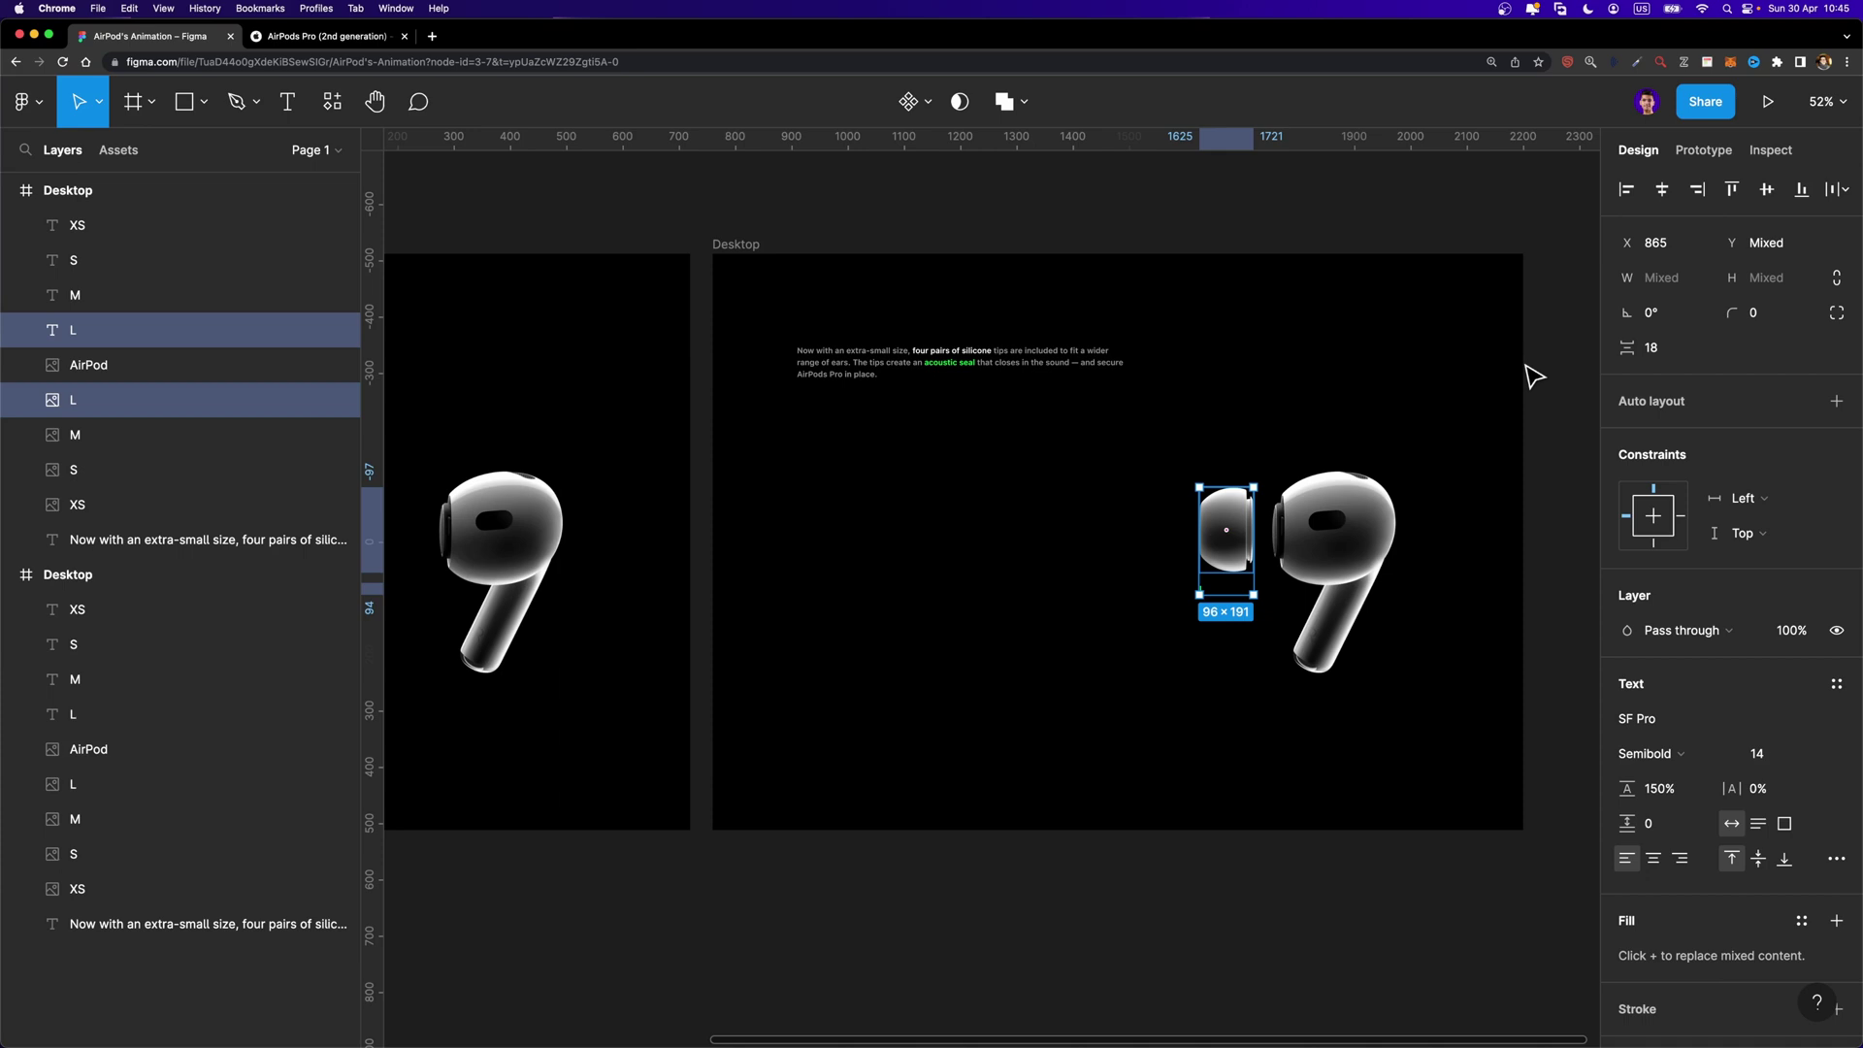
Shift the L ear tip and its label 16 px left to X 849
key(shift+Left)
key(shift+Left)
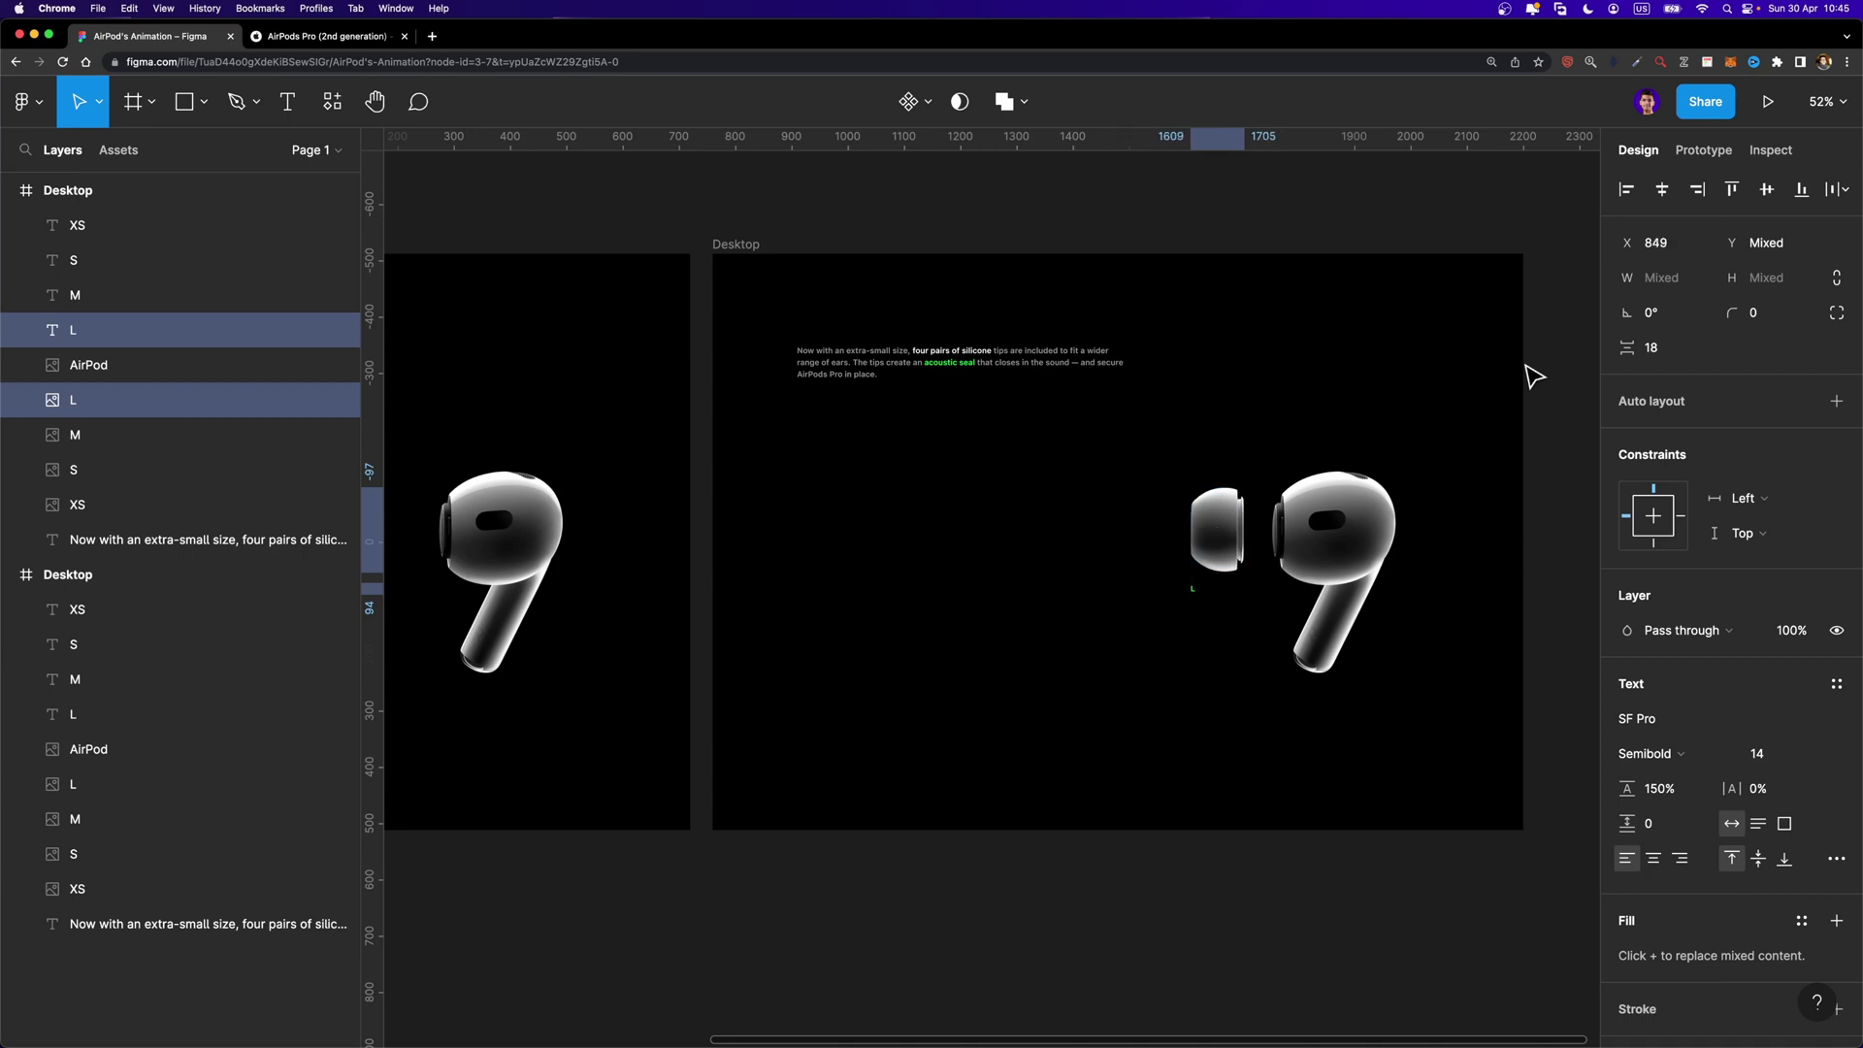
click(1588, 386)
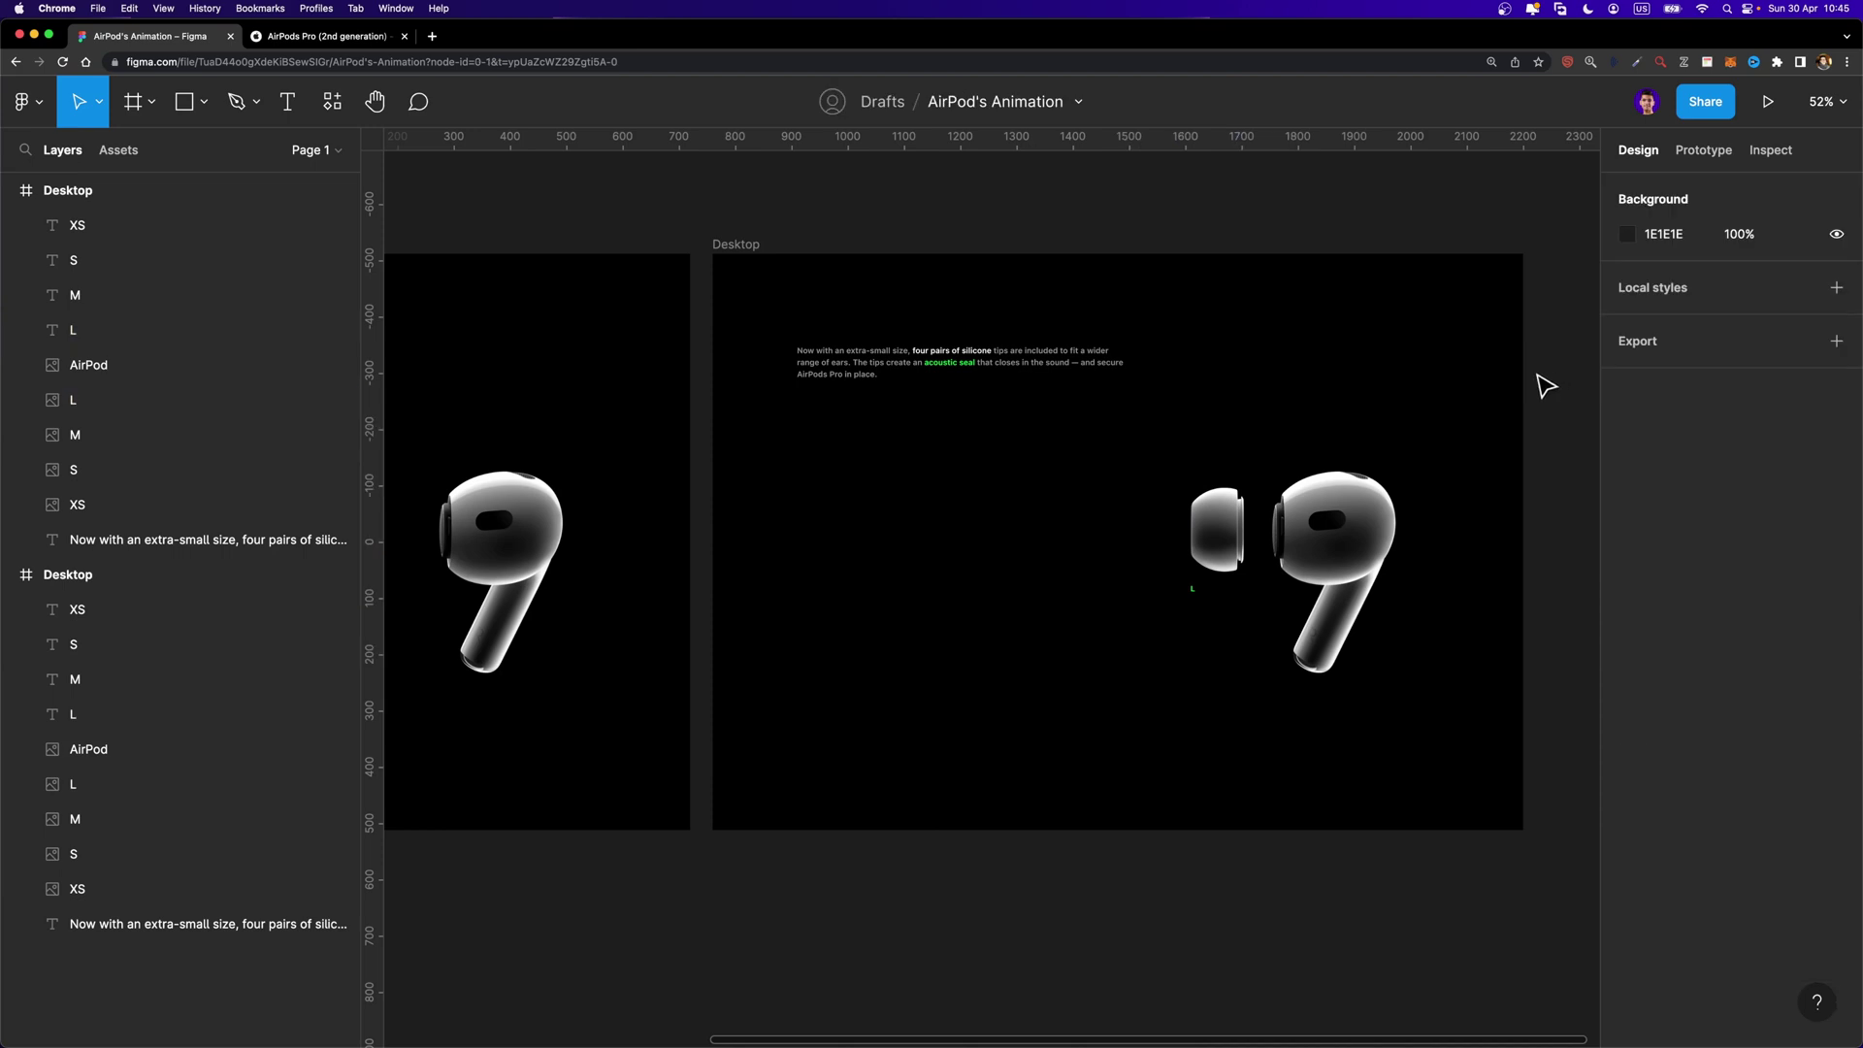
Duplicate the second Desktop frame and set the M ear tip and its M label to 100% opacity in the copy
click(736, 245)
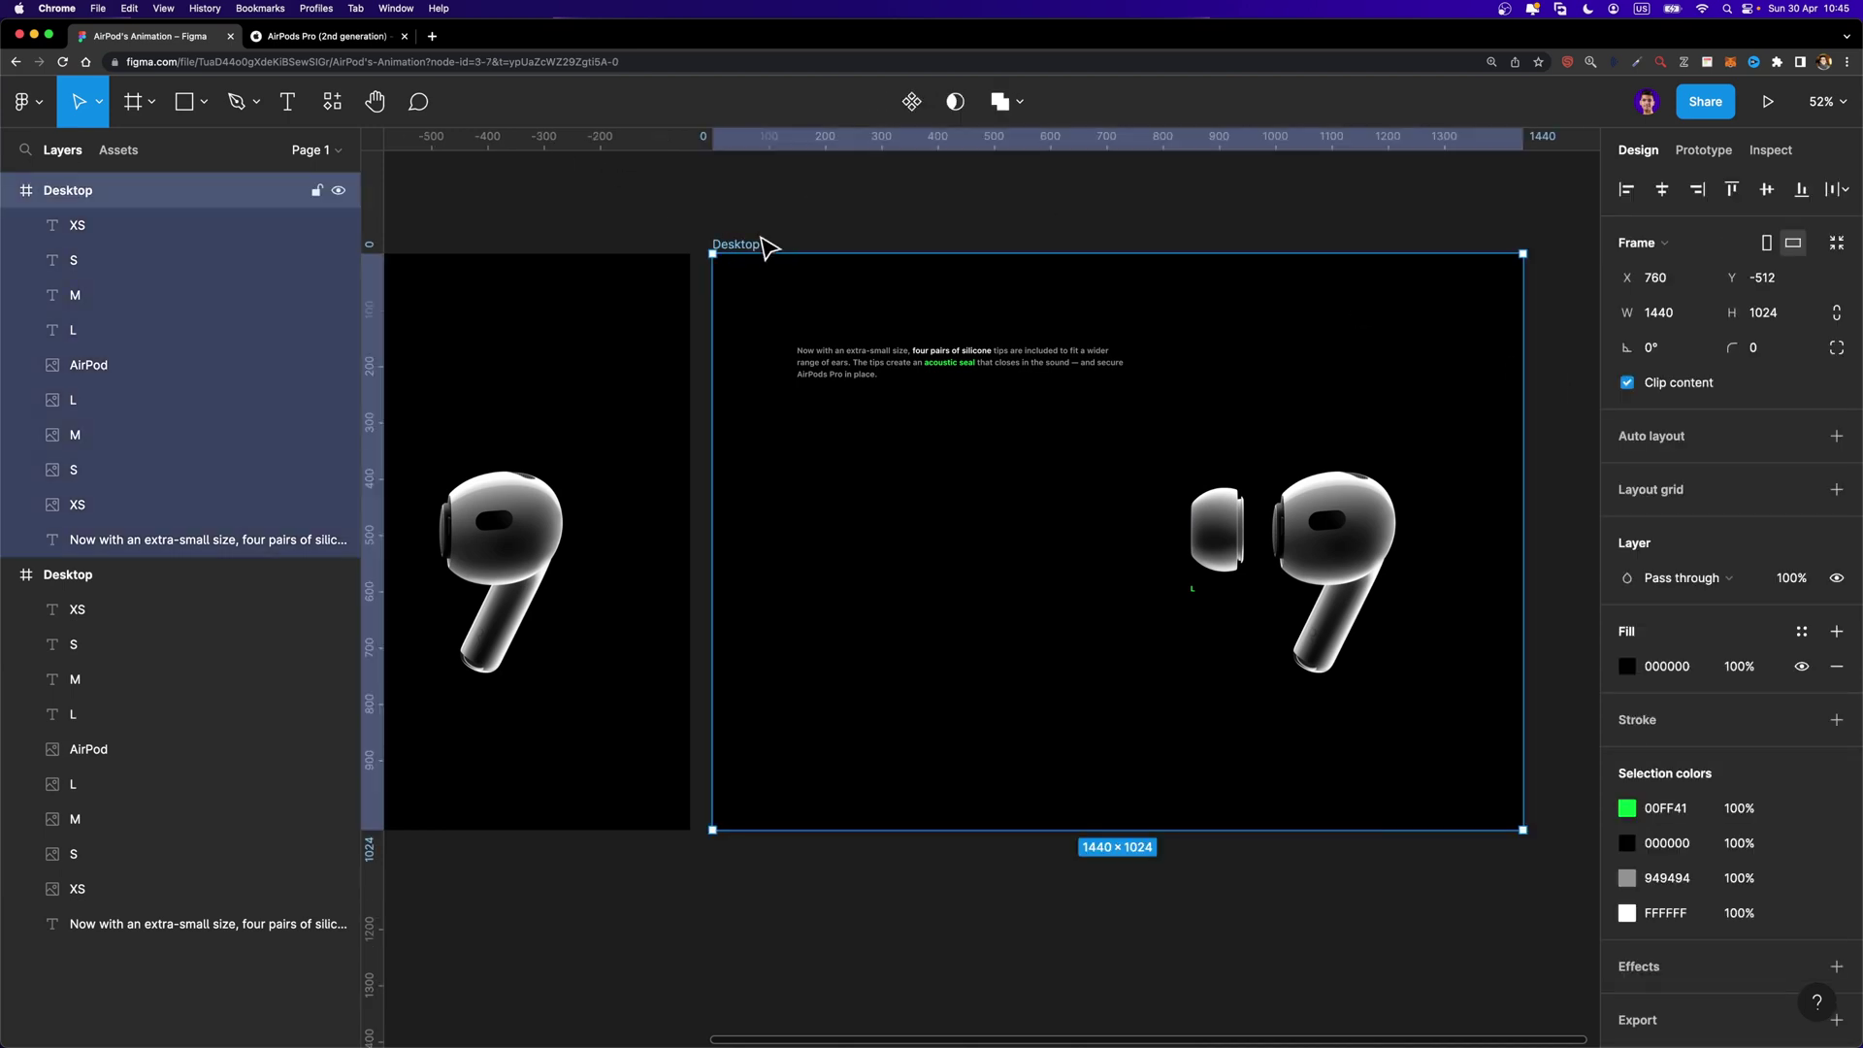
key(super+d)
click(1164, 529)
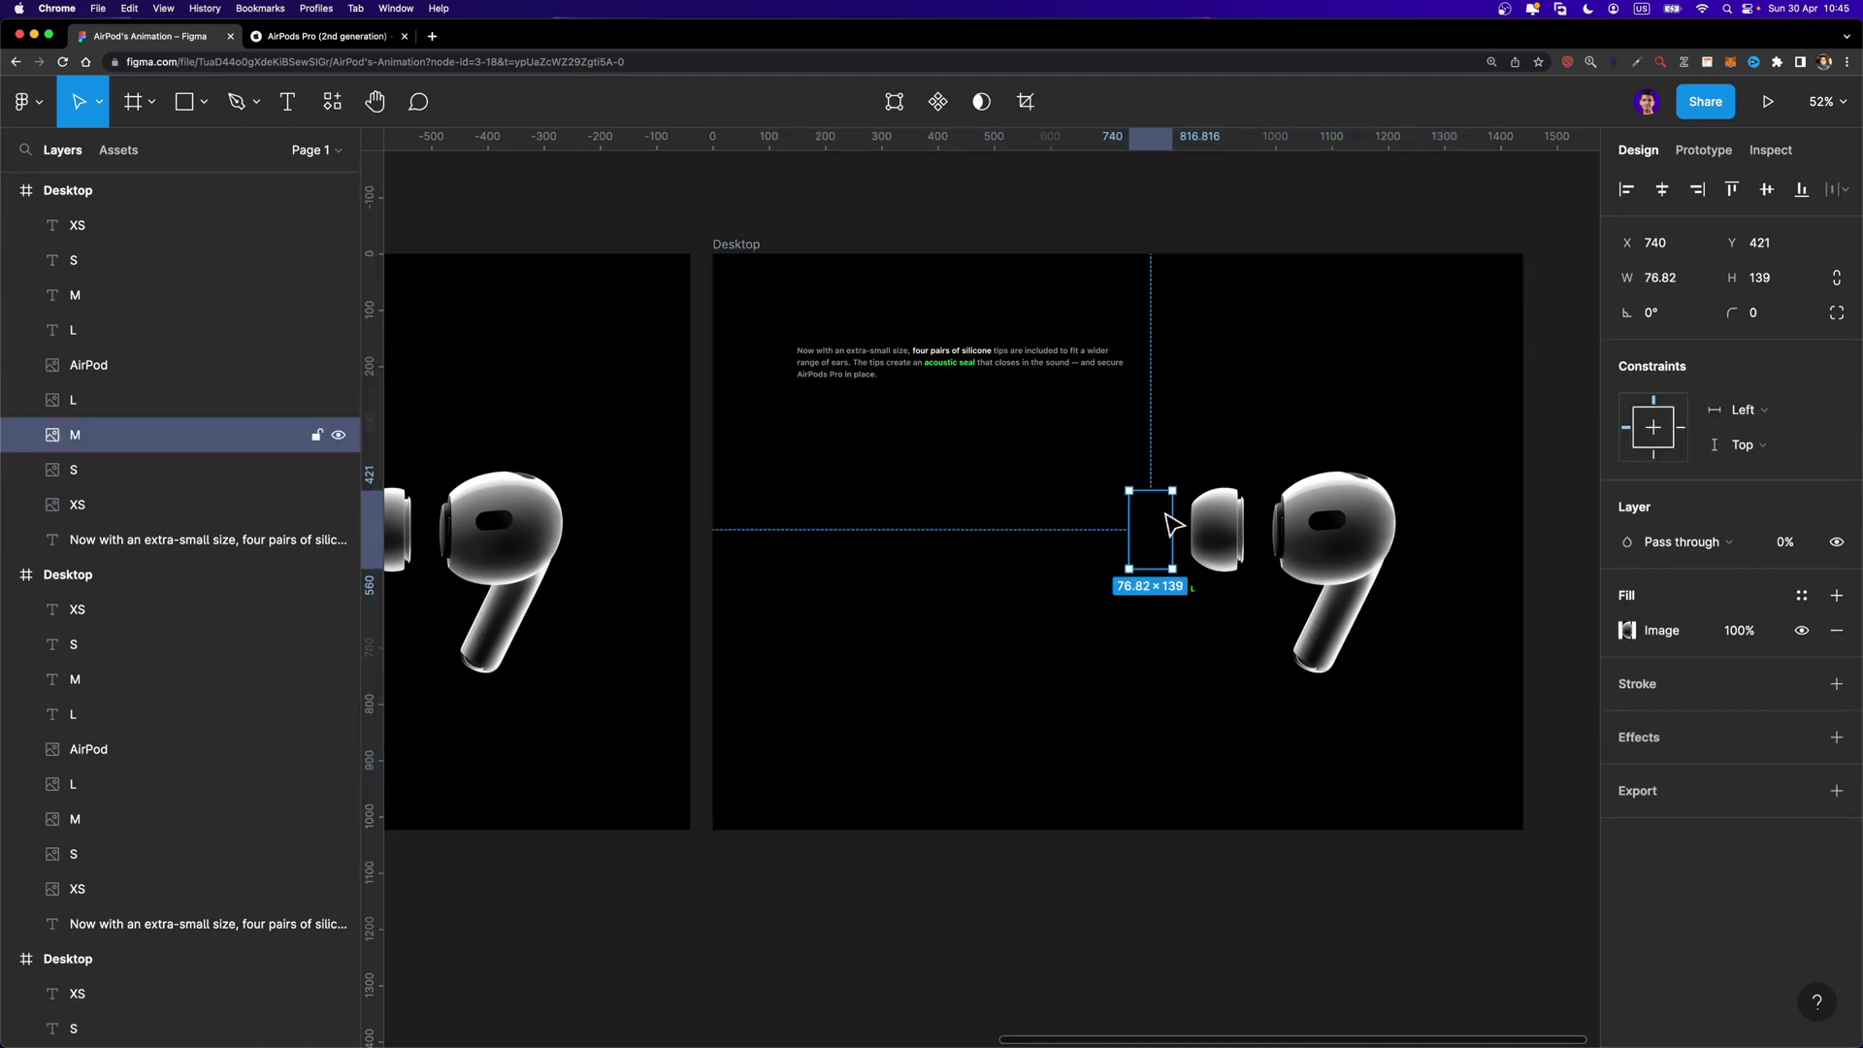
shift+click(89, 302)
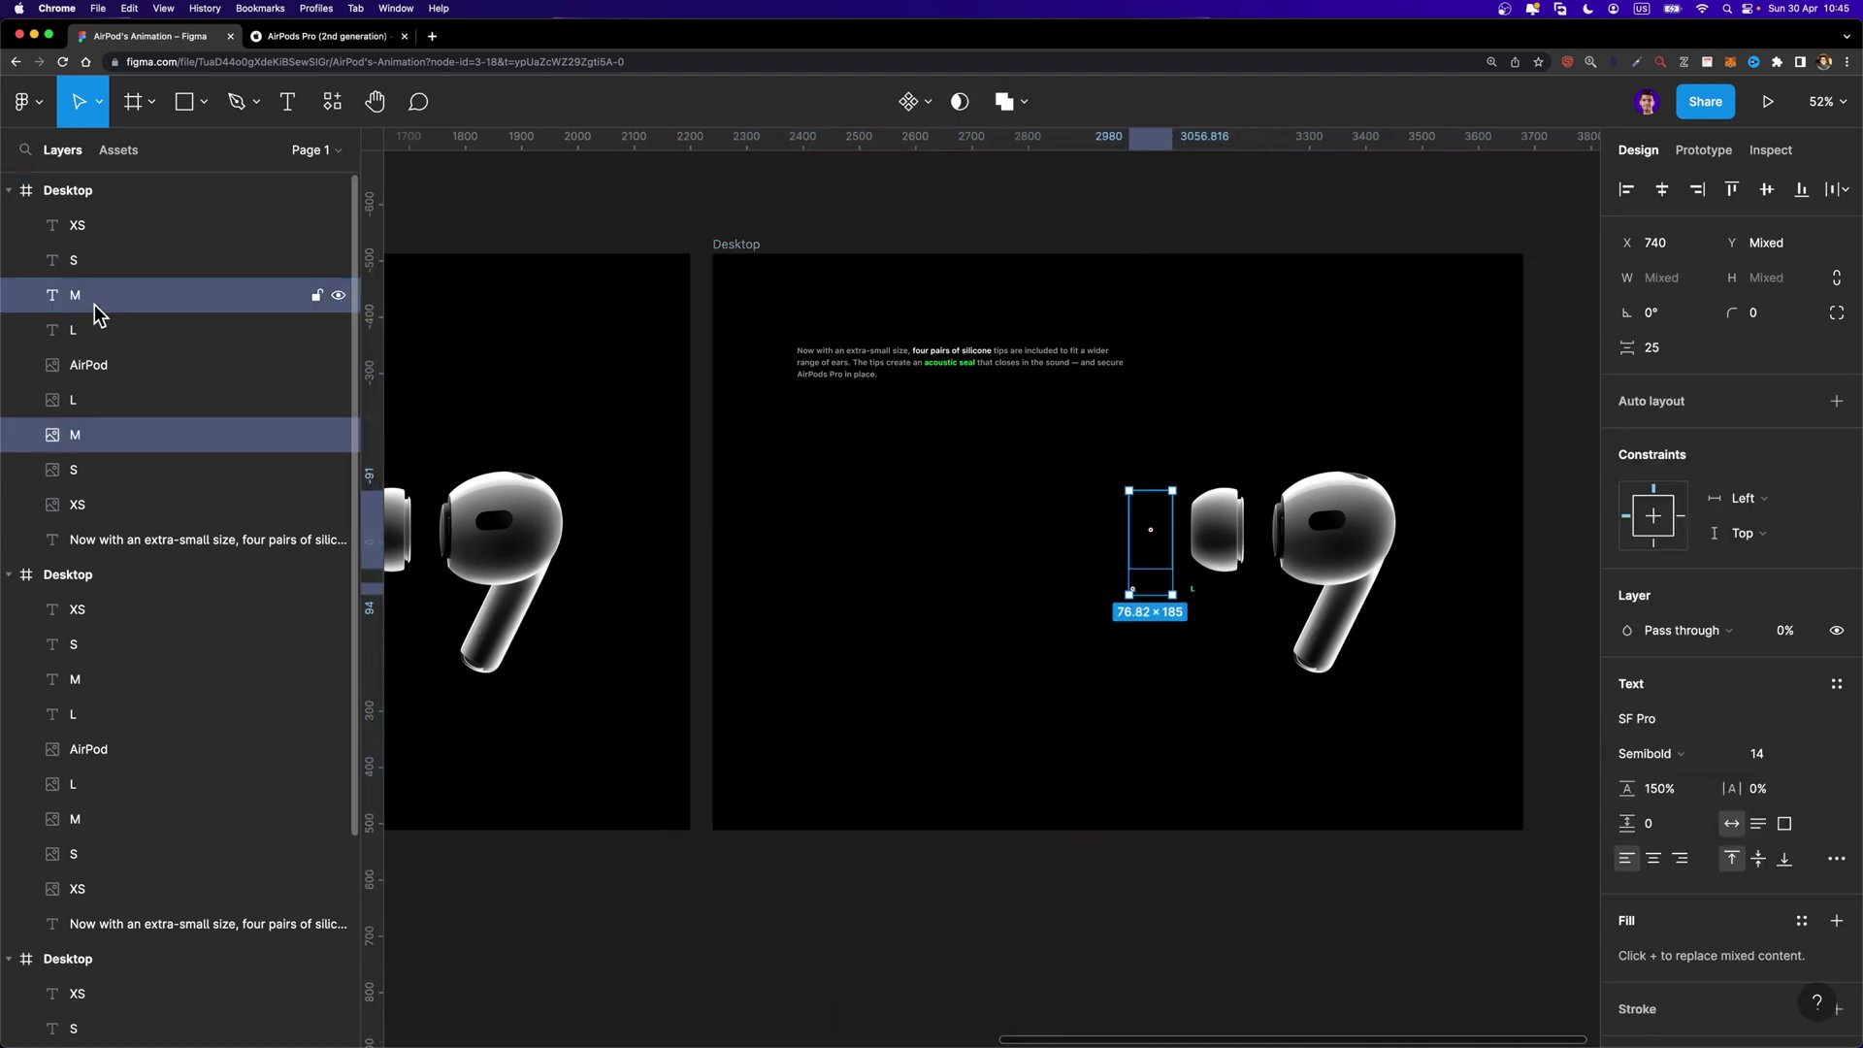
click(1786, 631)
text(100)
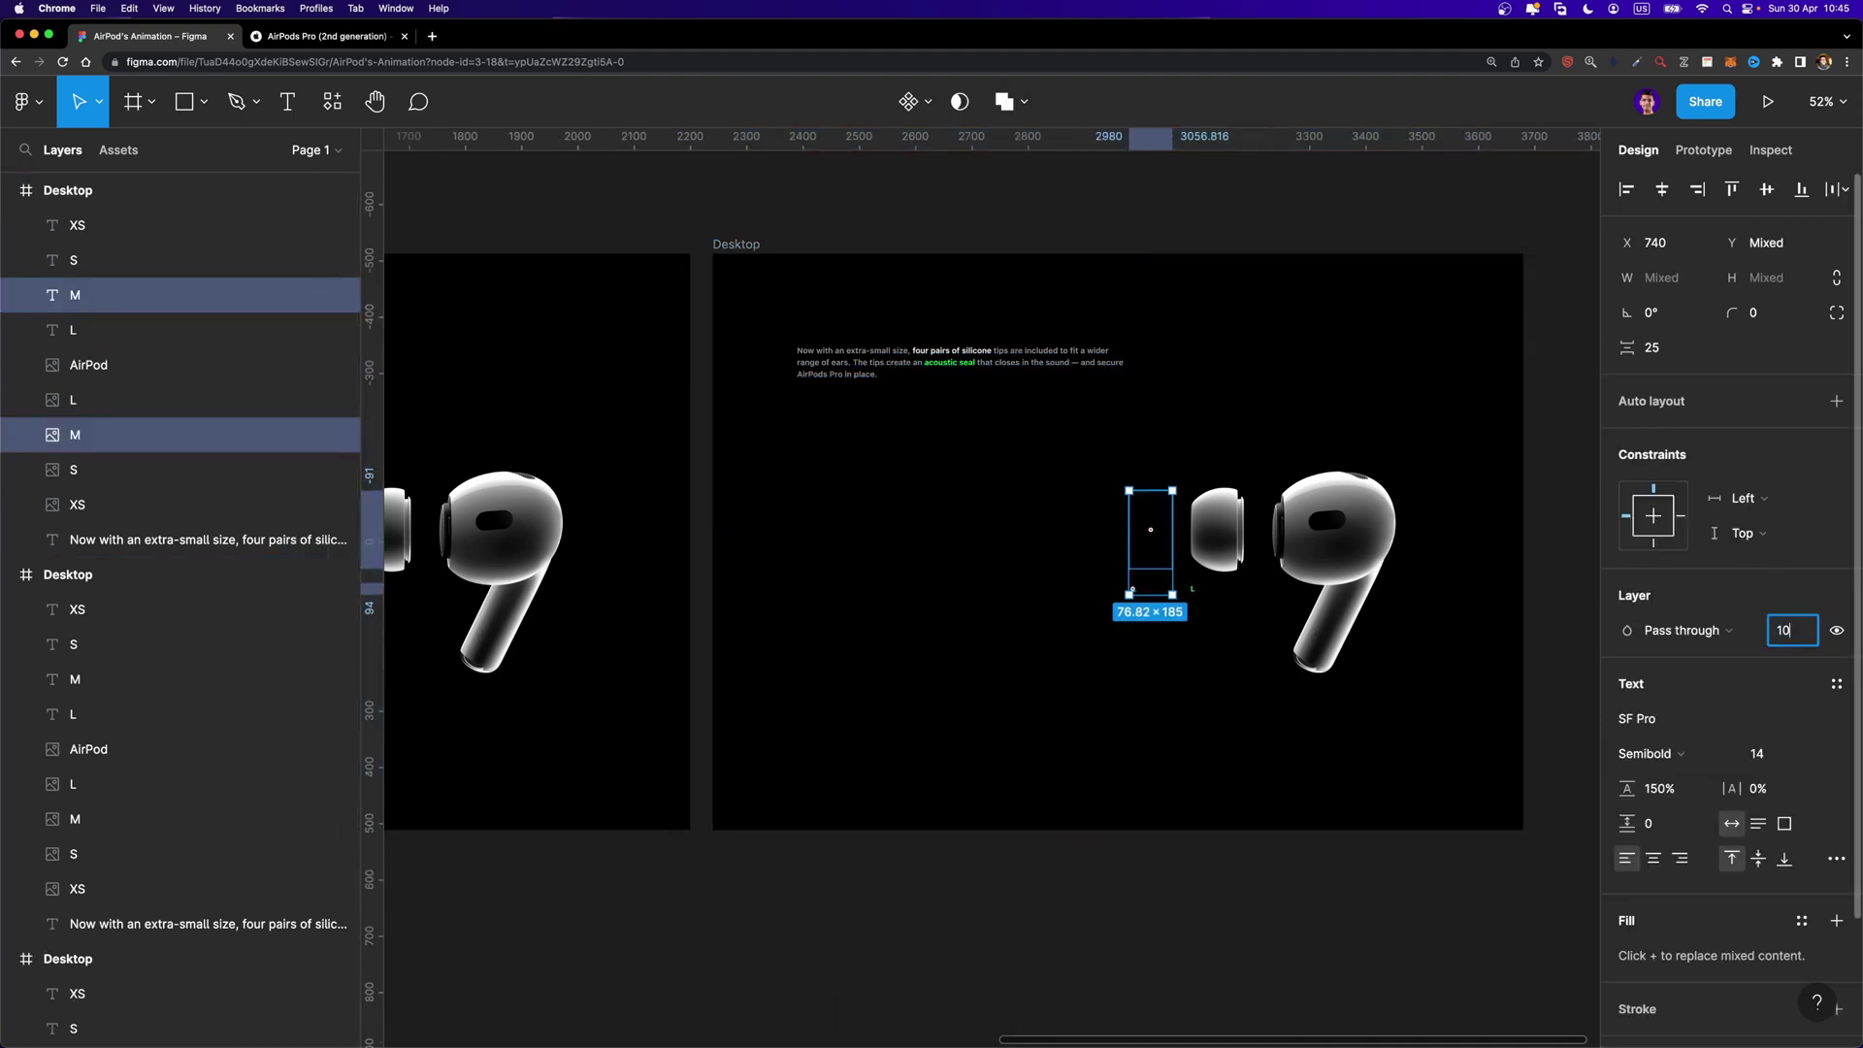
key(Return)
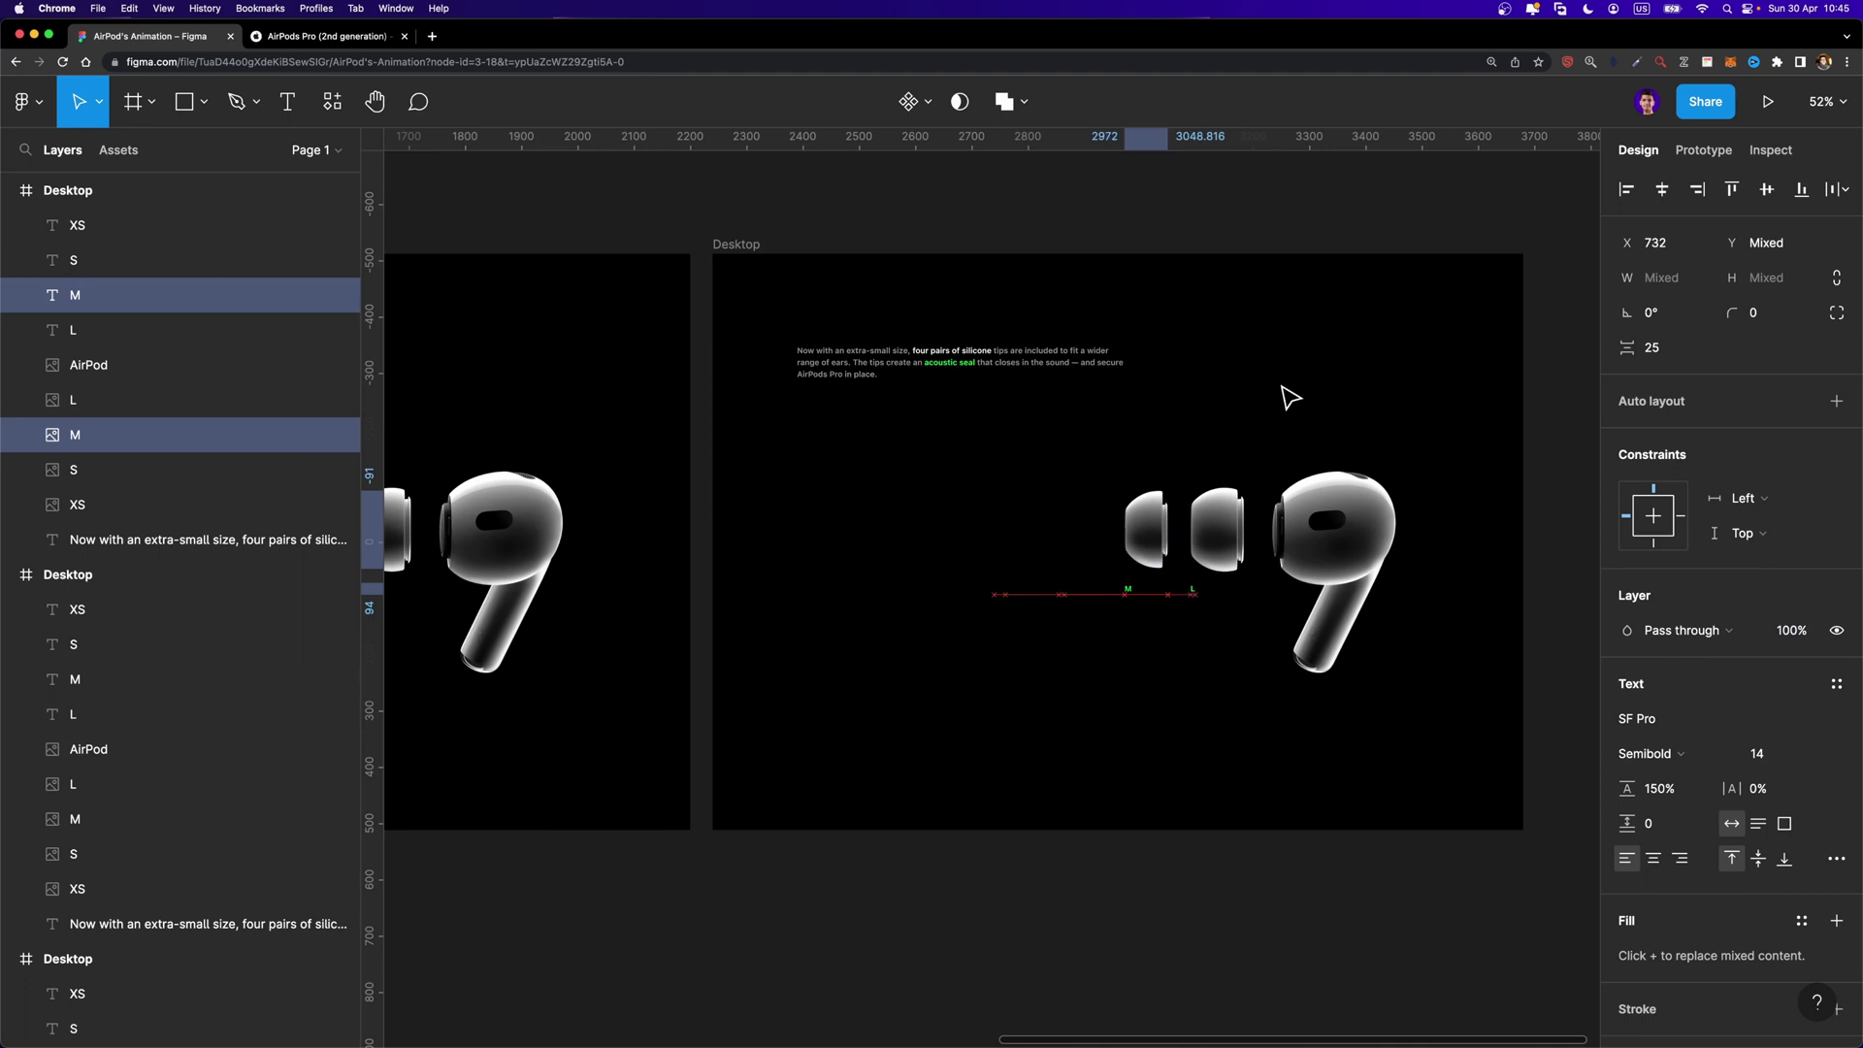
Duplicate the third Desktop frame and set the S ear tip and its S label to 100% opacity in the copy
click(739, 244)
key(super+d)
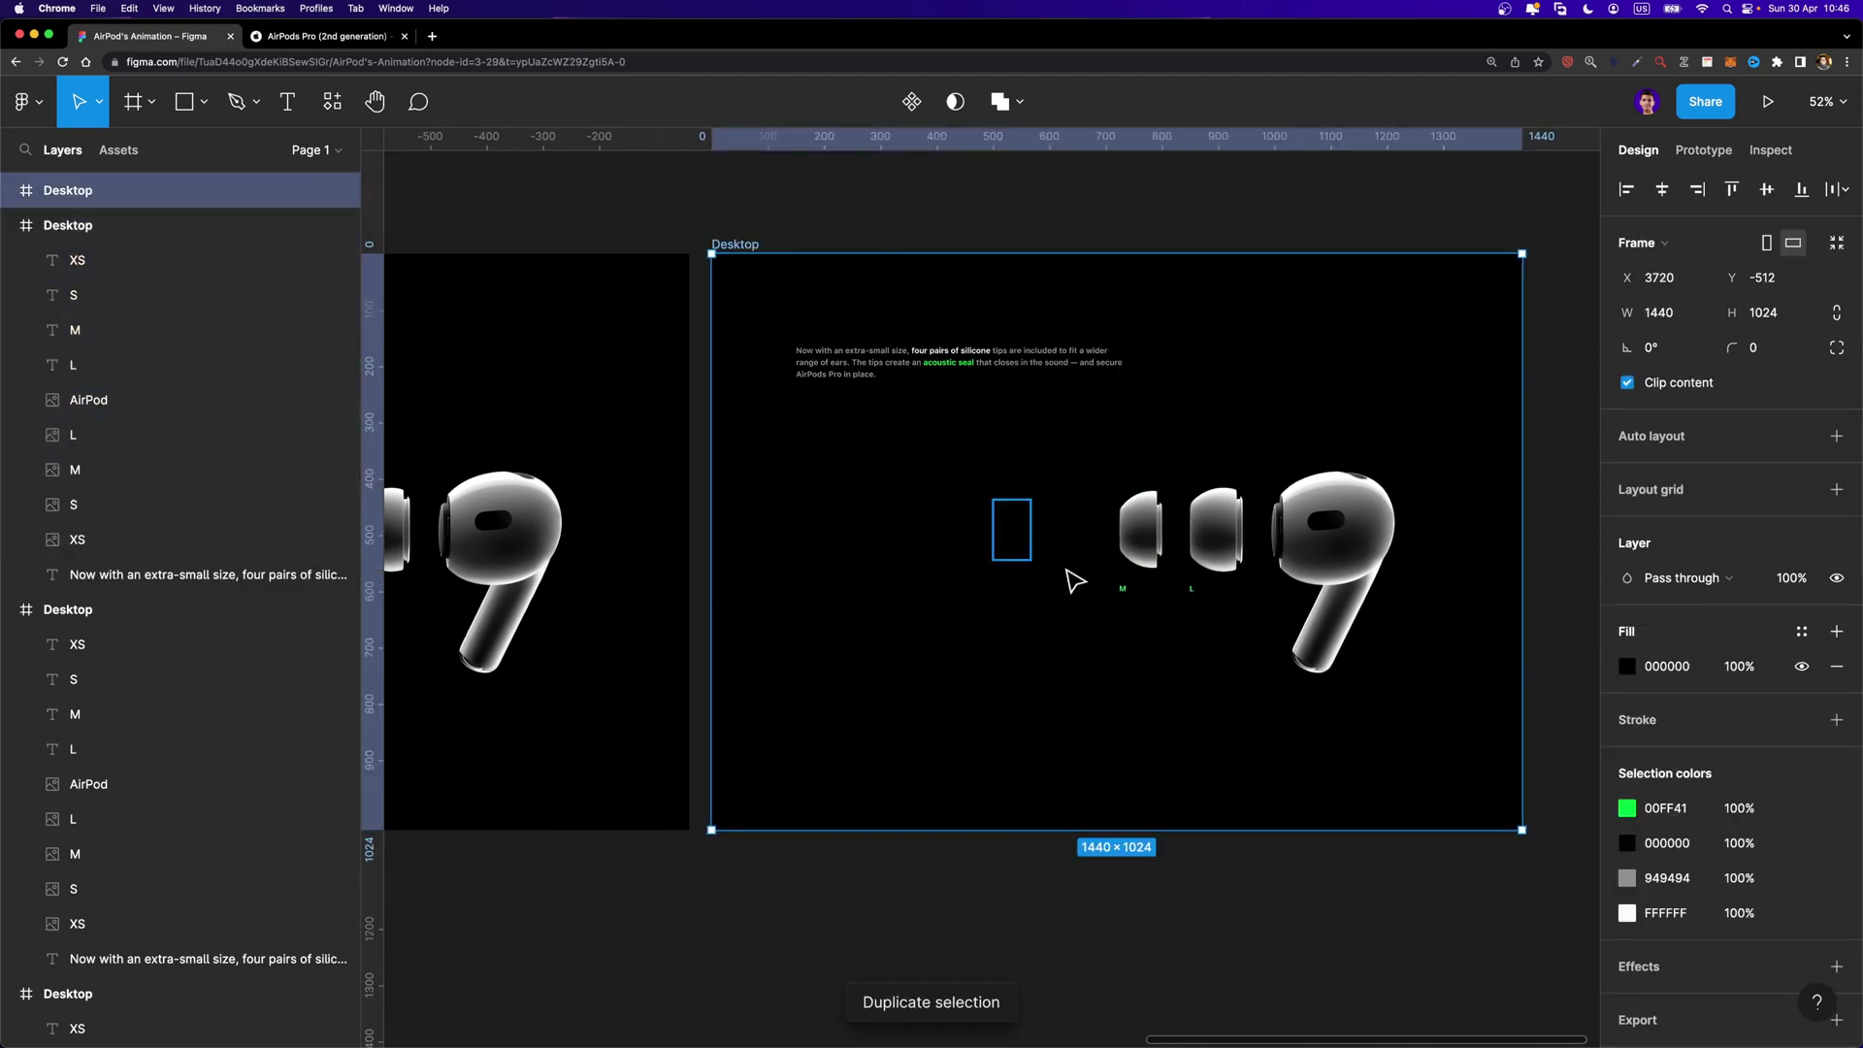
click(1089, 545)
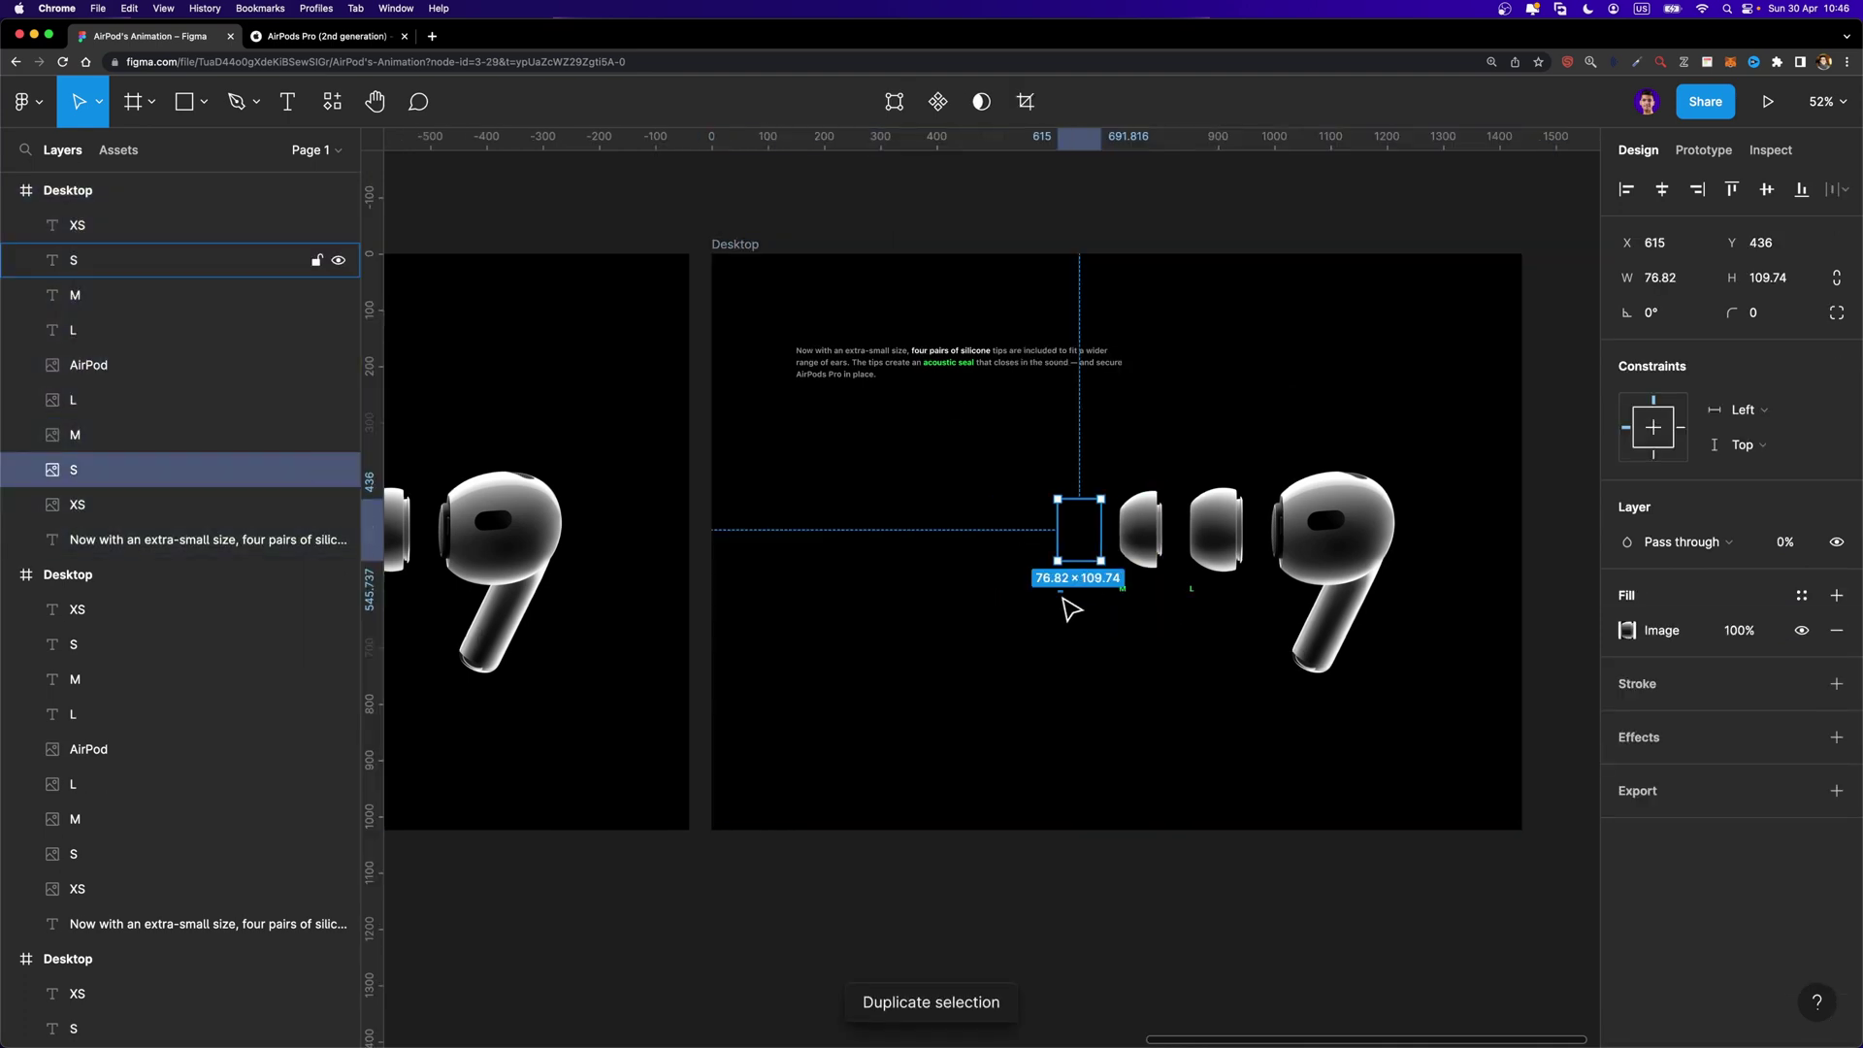
shift+click(1076, 586)
click(1791, 631)
text(100)
key(Return)
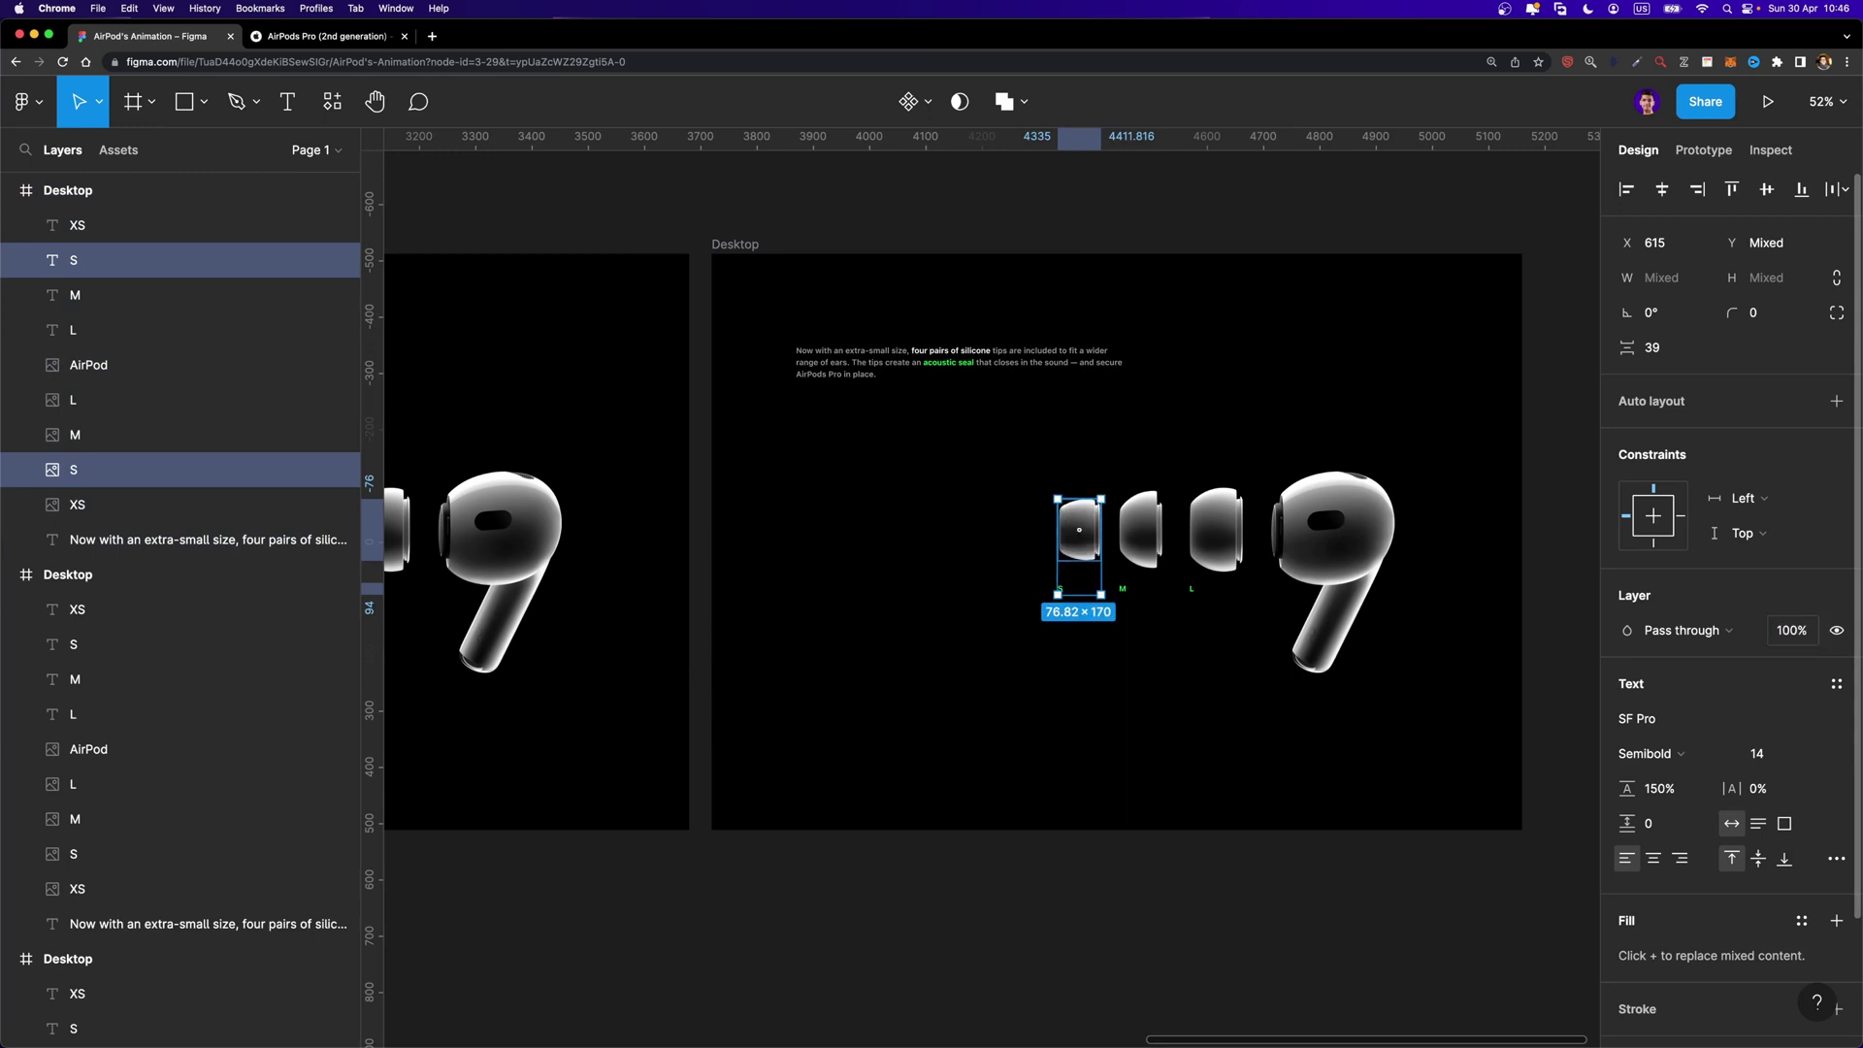
Shift the S ear tip and its label 16 px left to X 599
key(Left)
key(Left)
key(Left)
key(Left)
key(Left)
key(Left)
key(Left)
key(Left)
key(Left)
key(Left)
key(Left)
key(Left)
key(Left)
key(Left)
key(Left)
key(Left)
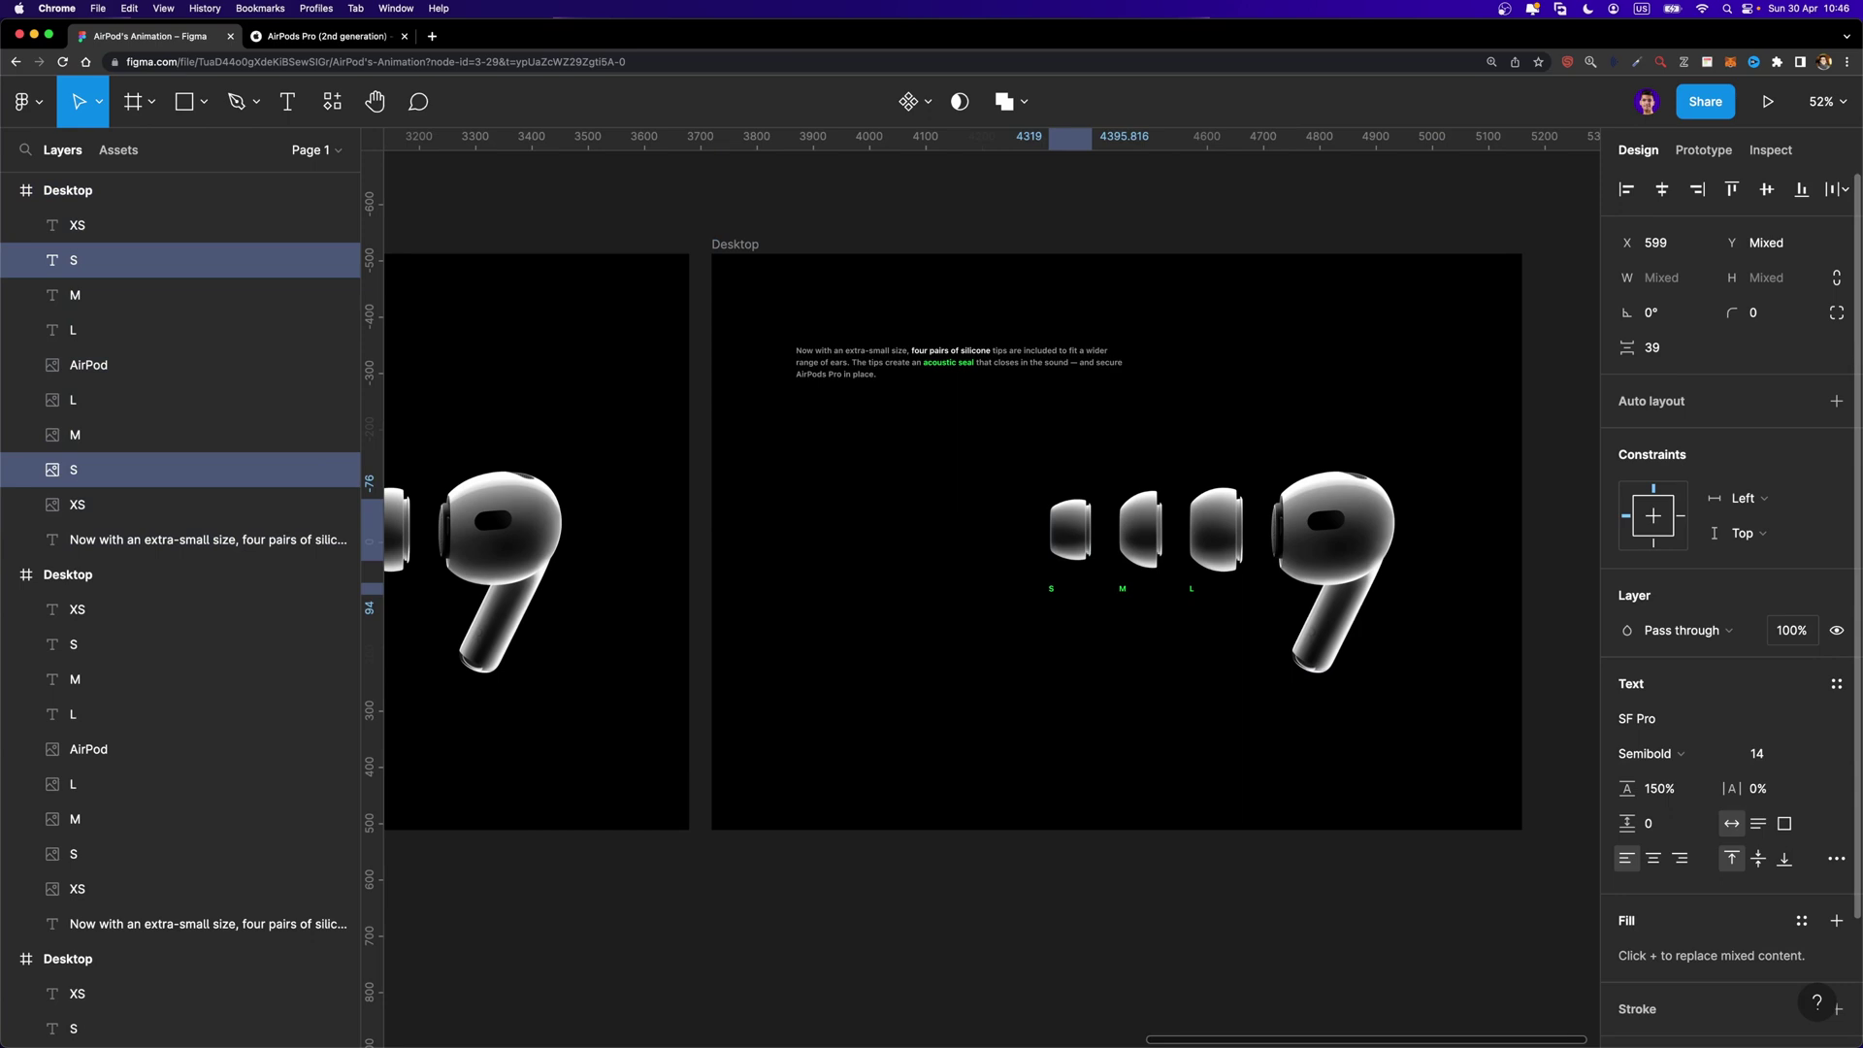
Duplicate the fourth Desktop frame and set the XS ear tip and its XS label to 100% opacity in the copy
click(748, 249)
key(super+d)
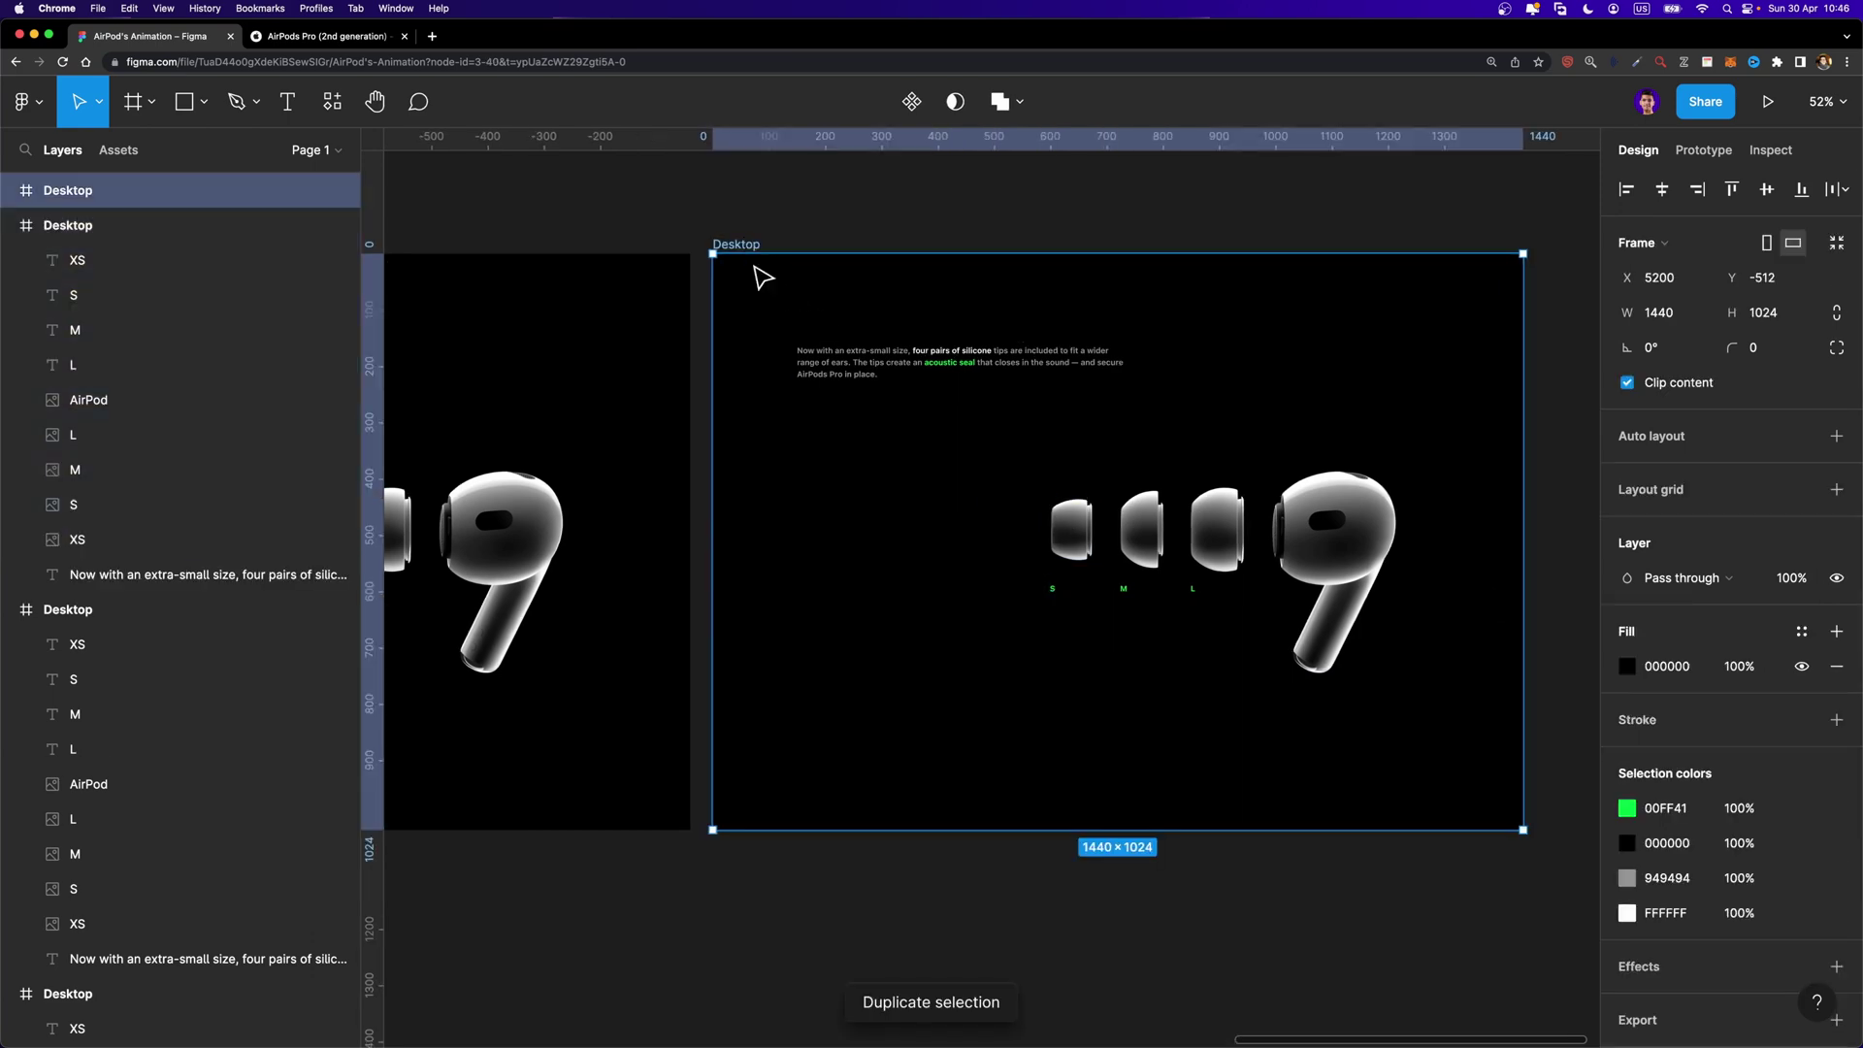
click(1012, 532)
shift+click(1009, 588)
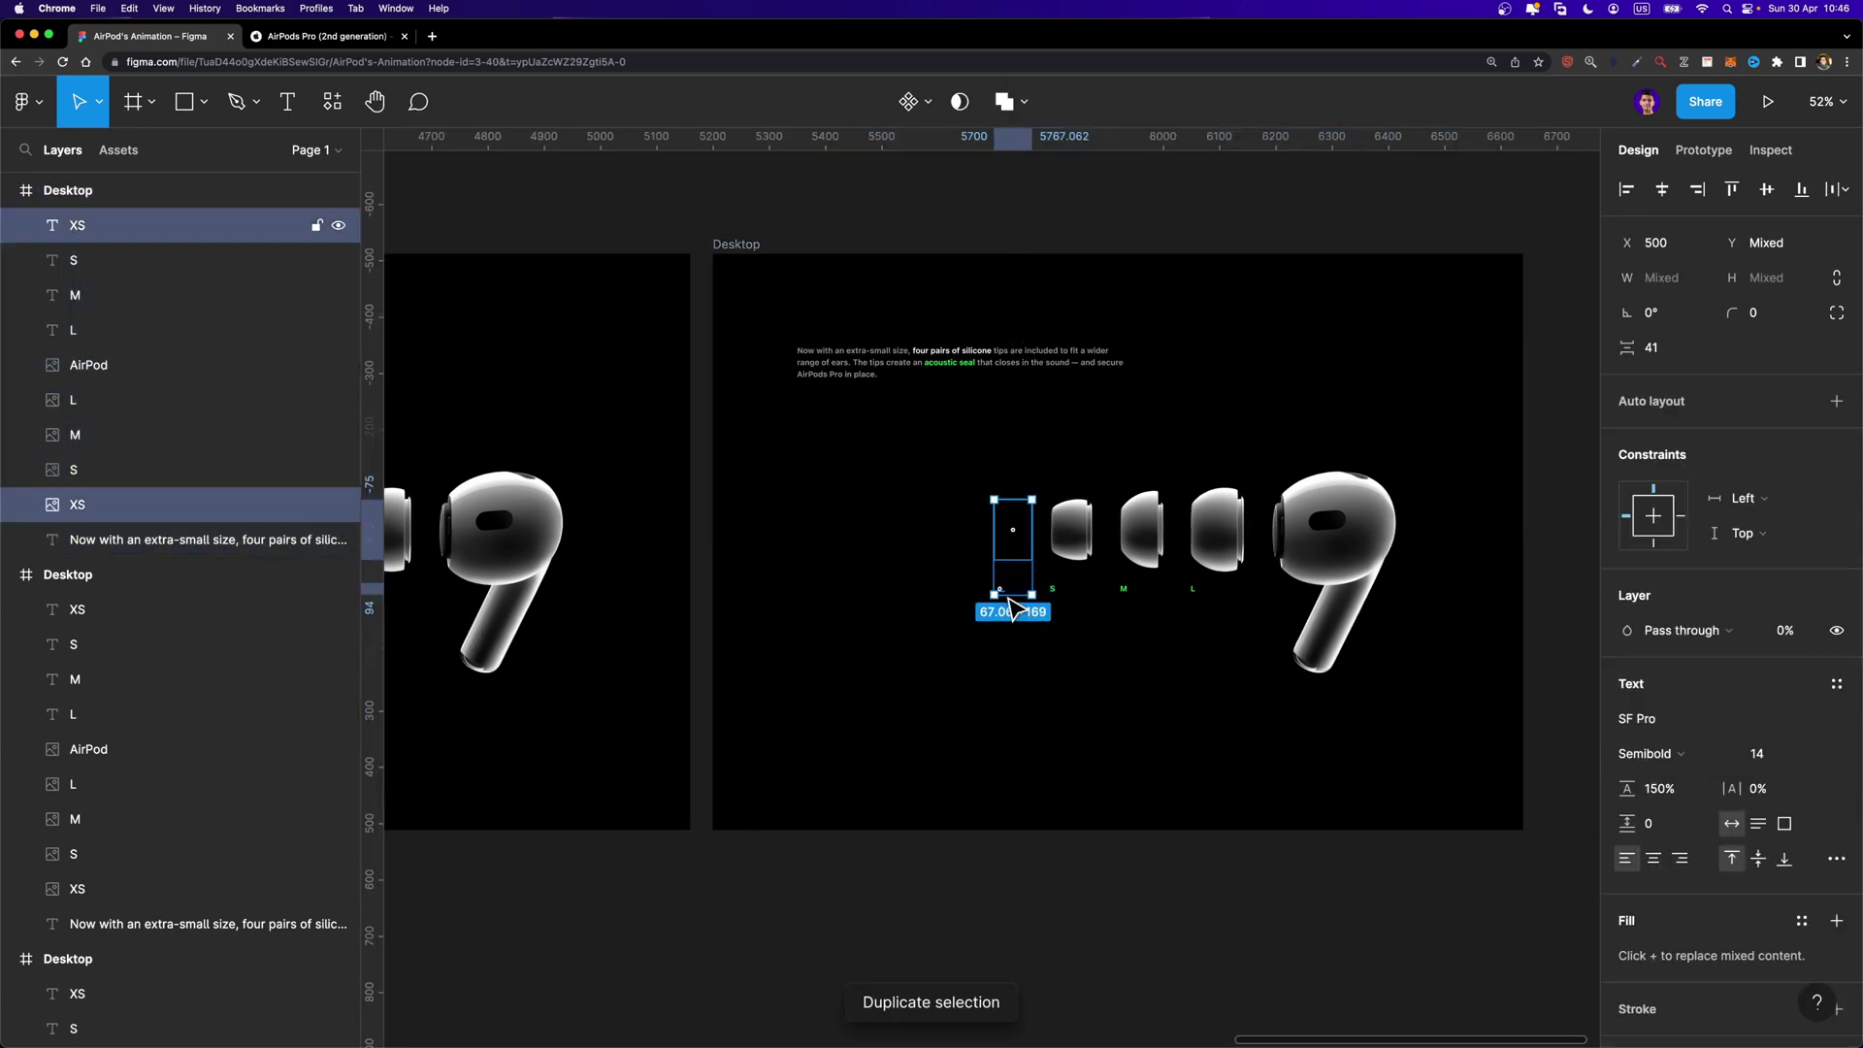
click(1789, 631)
text(100)
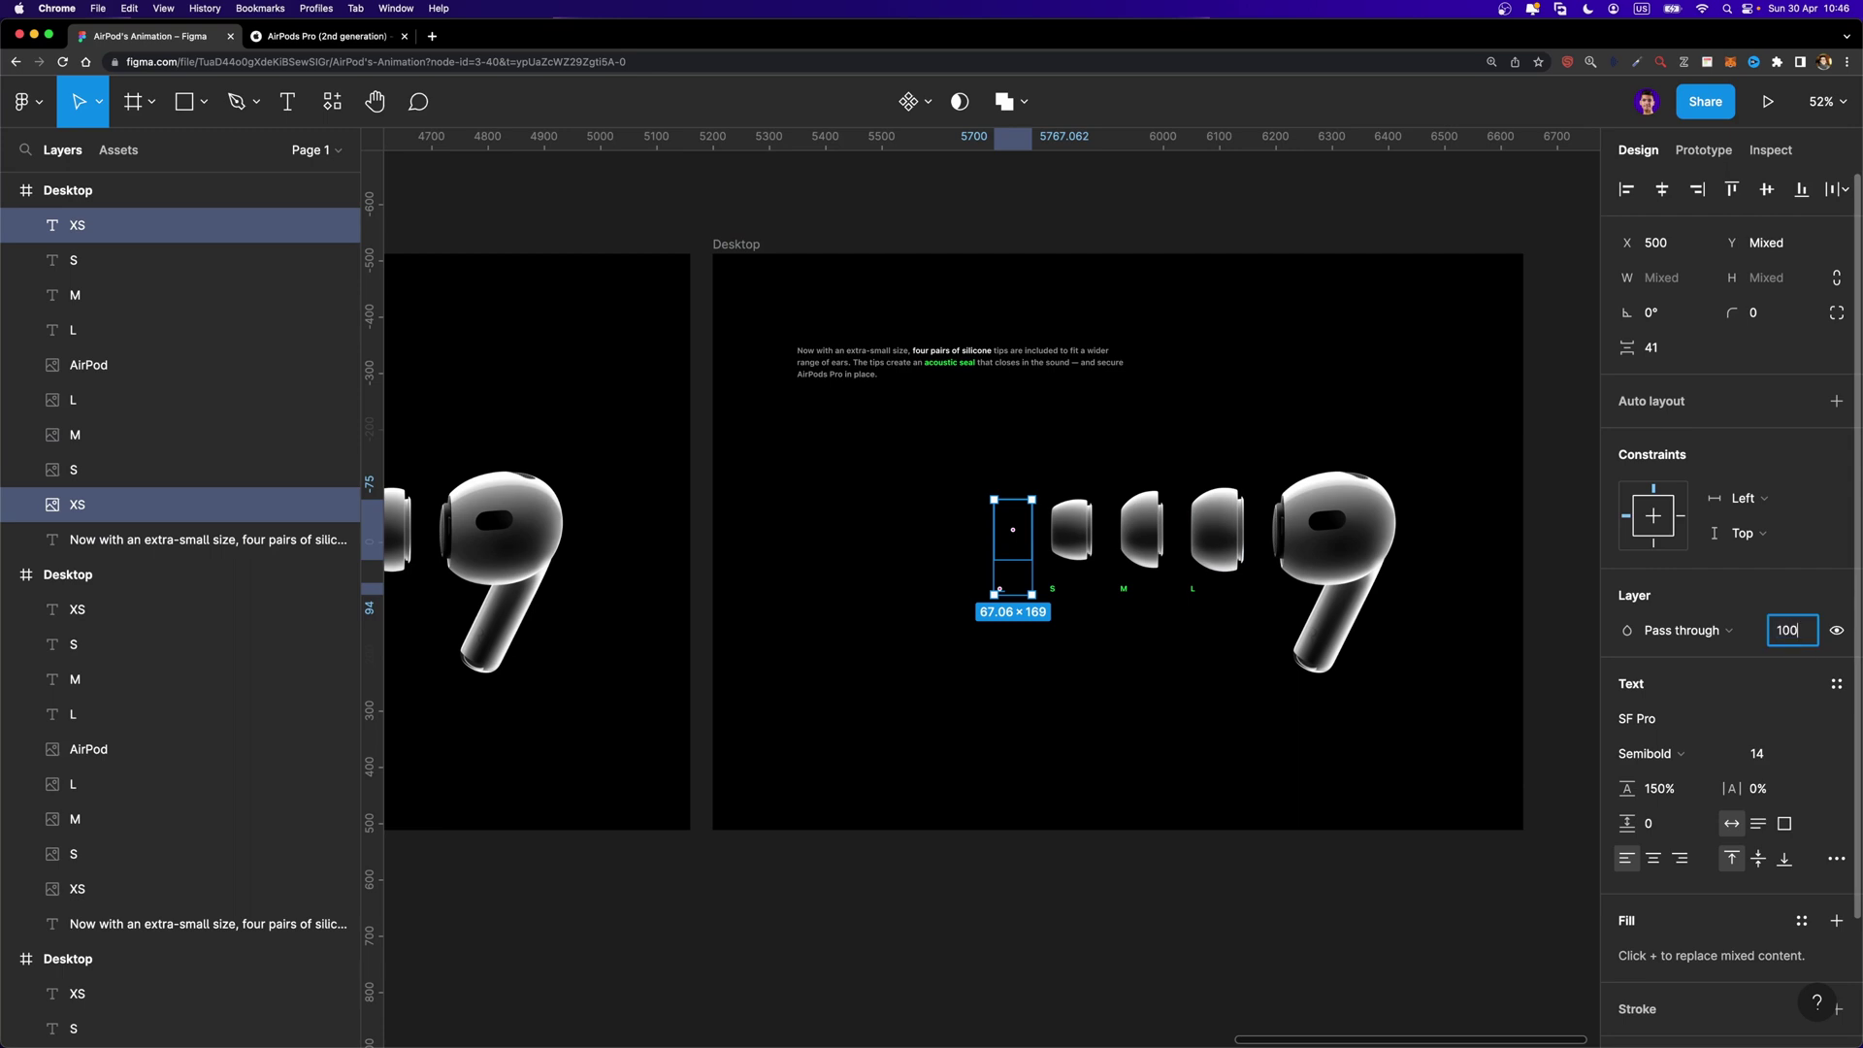
key(Return)
Shift the XS ear tip and its label 16 px left to X 484
drag(1012, 529, 1005, 529)
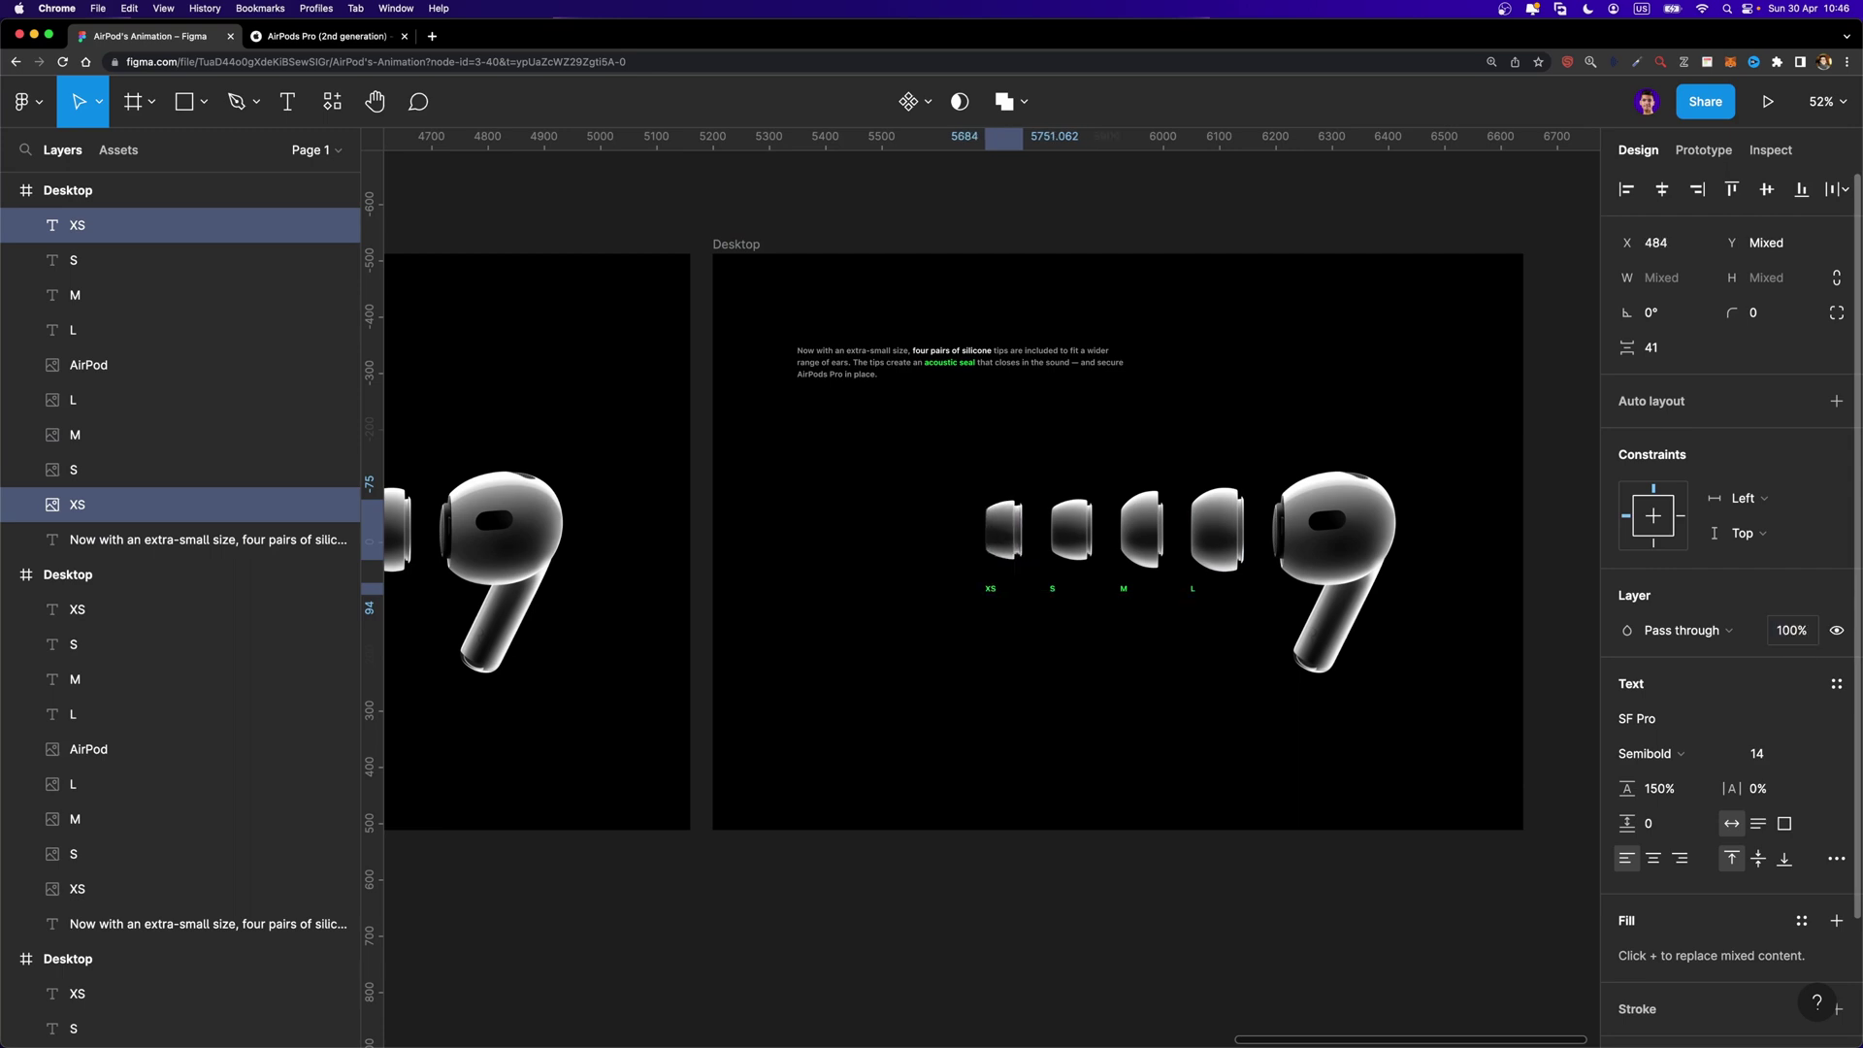
scroll(1275, 498, down, 5)
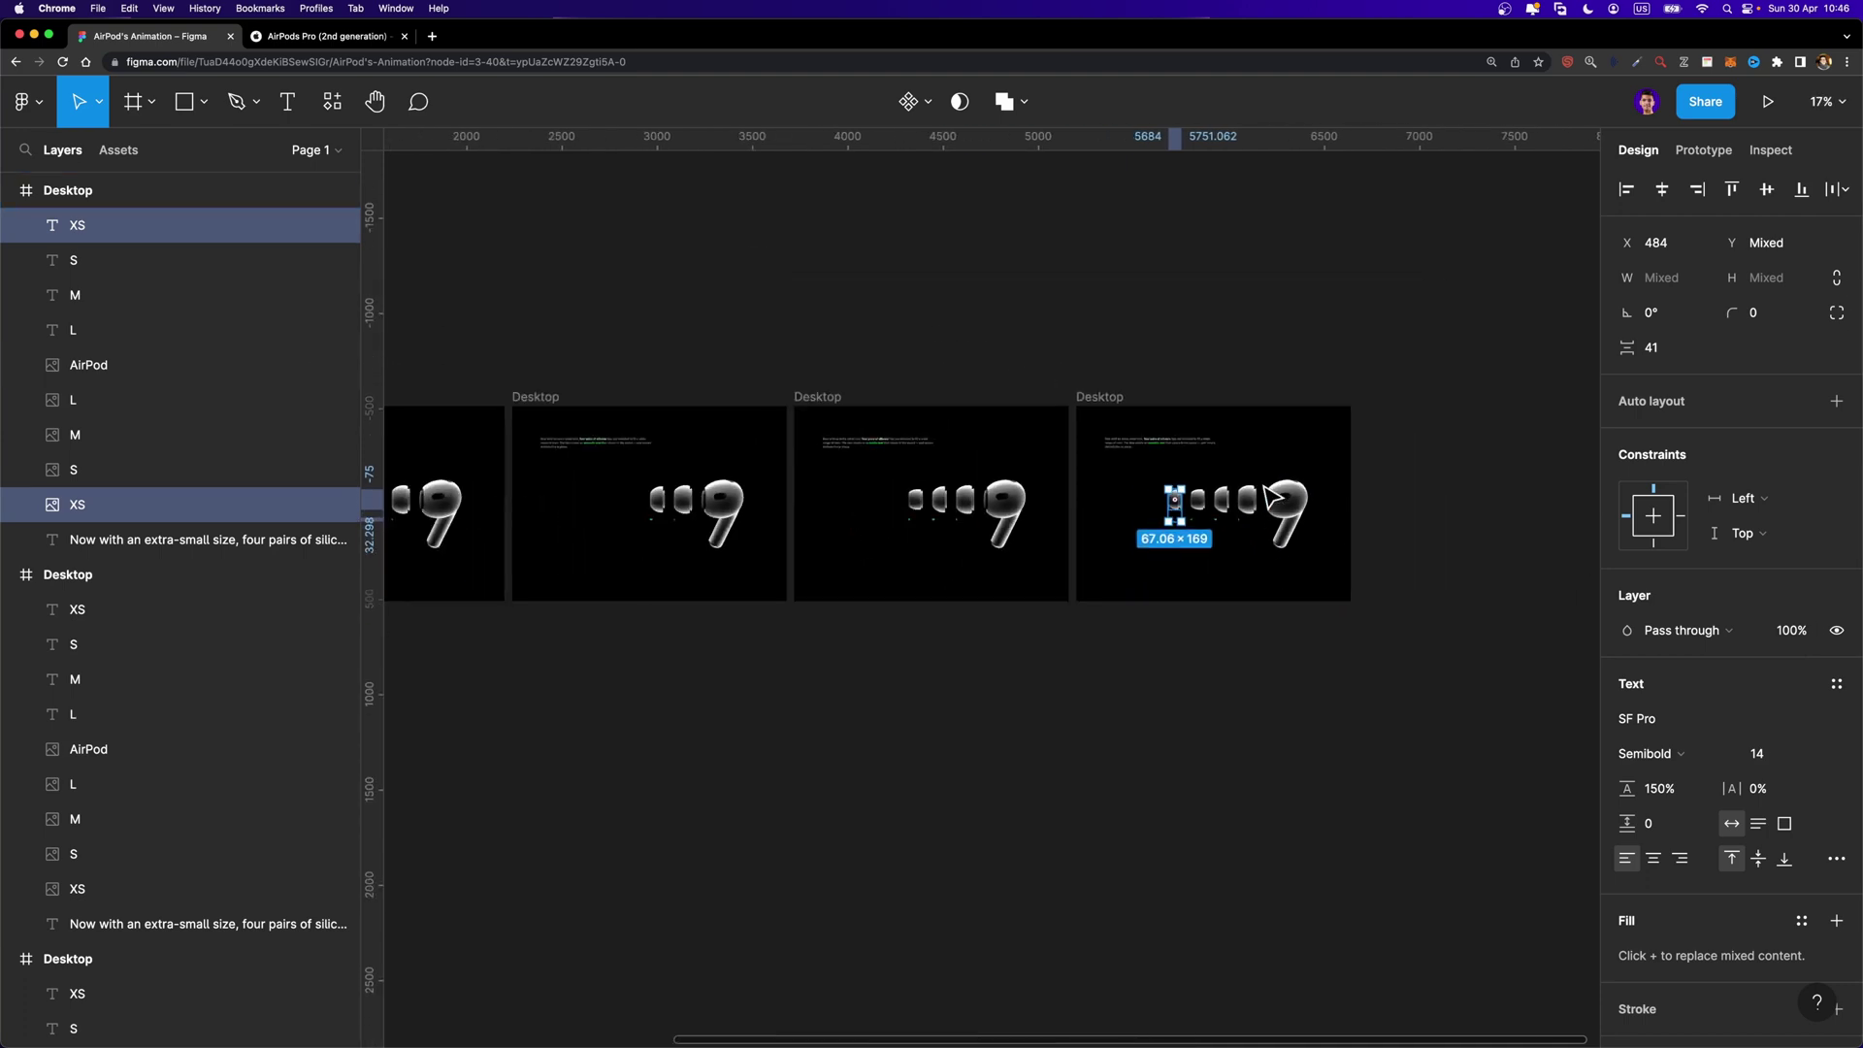
scroll(1274, 498, down, 2)
scroll(1274, 498, left, 5)
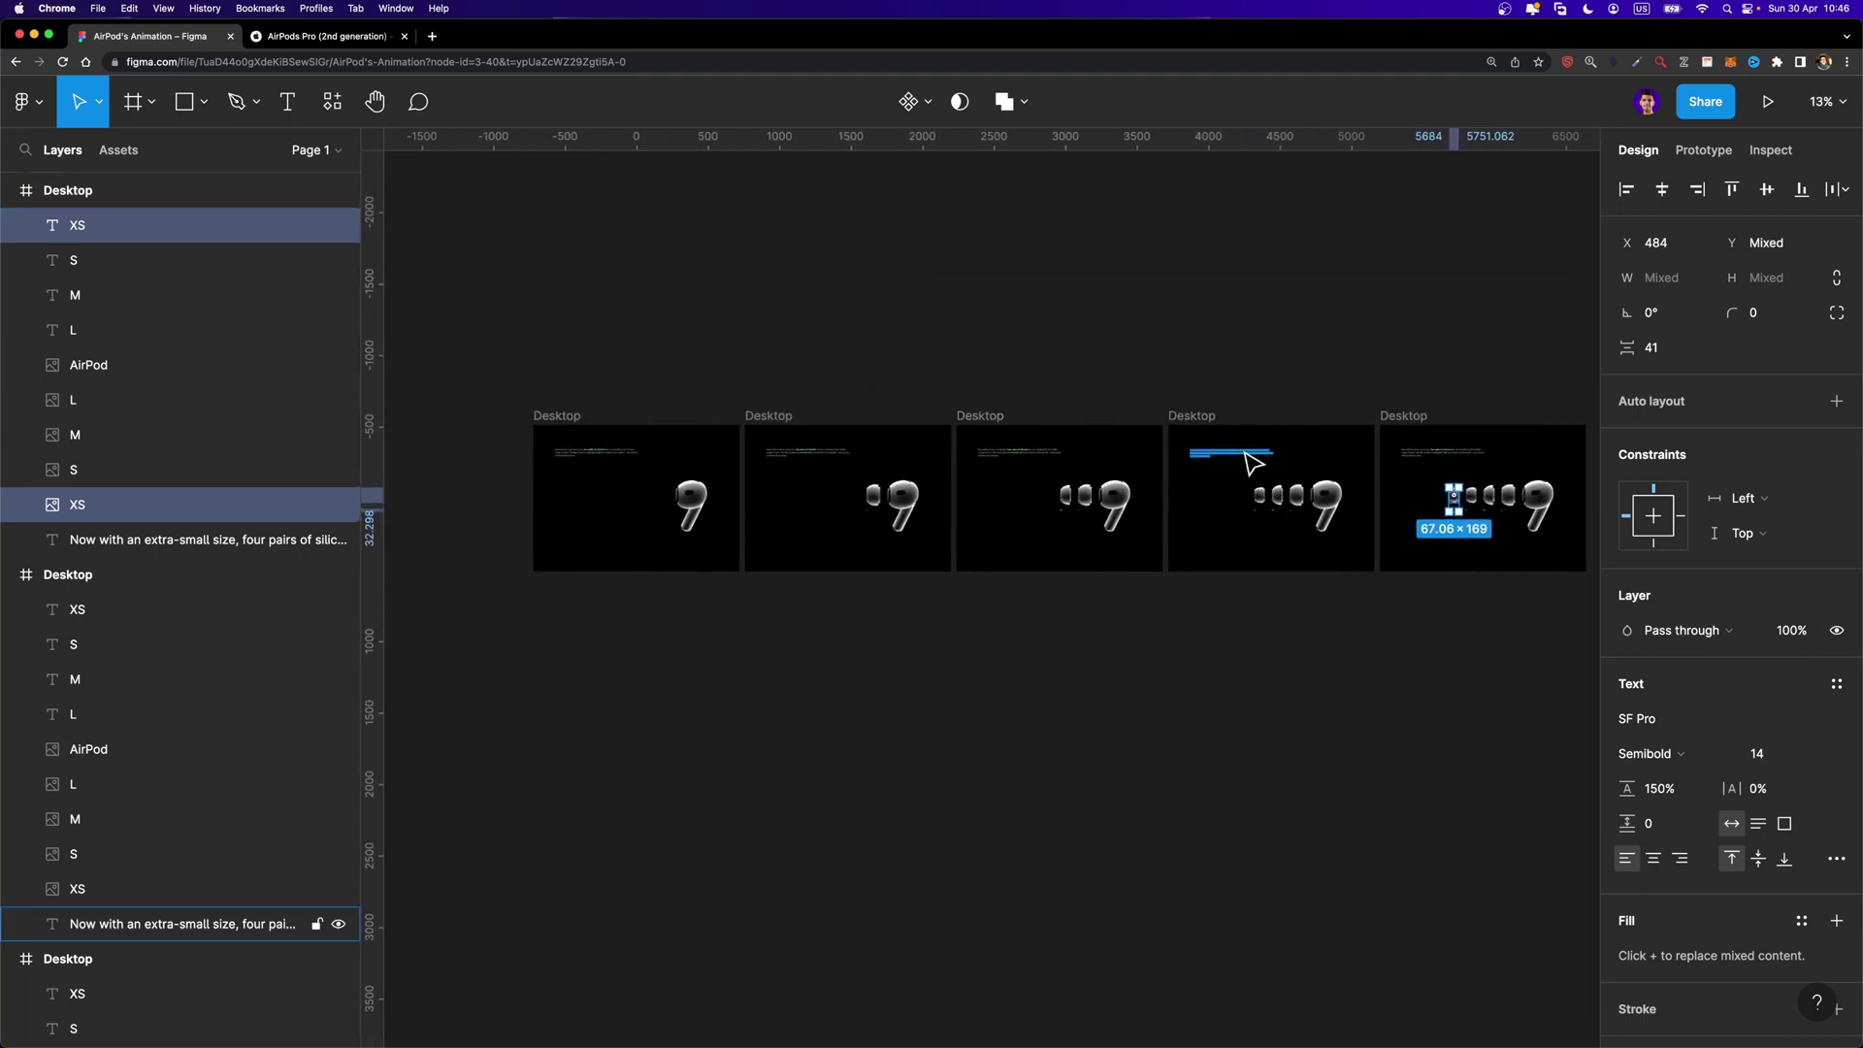
key(Escape)
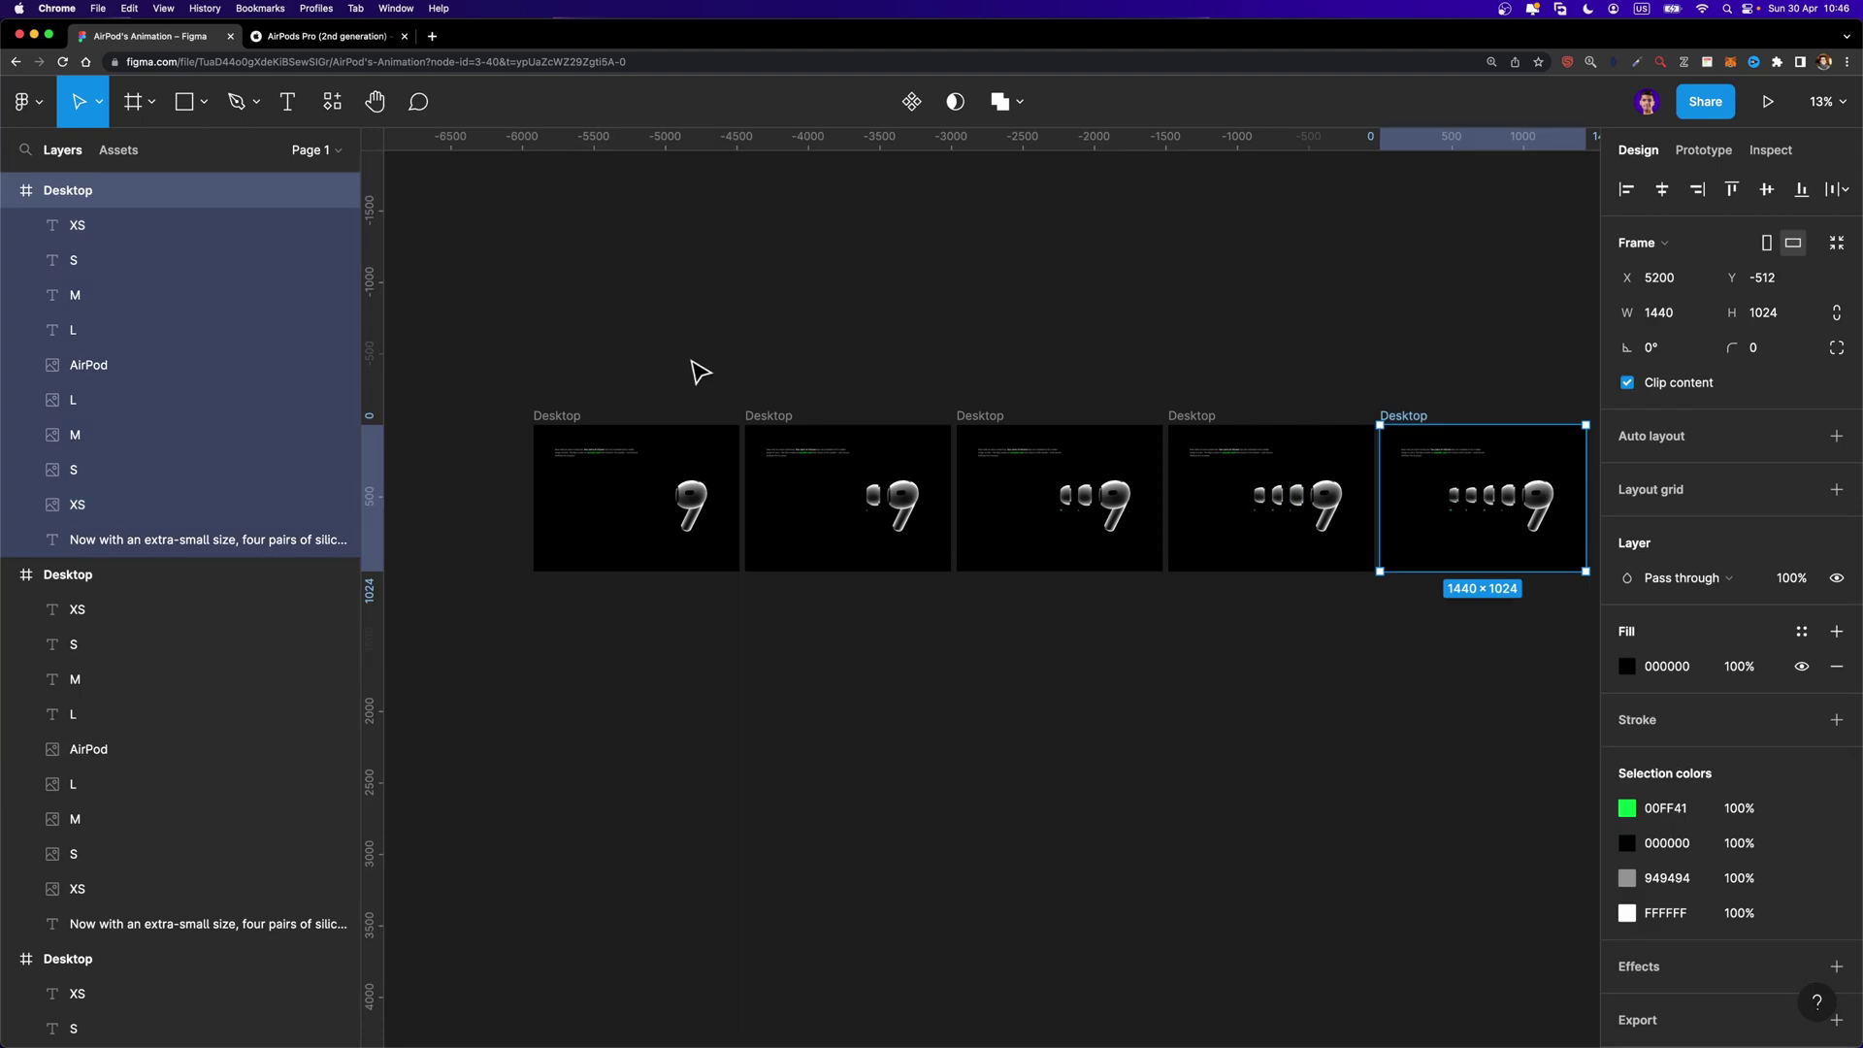
click(543, 417)
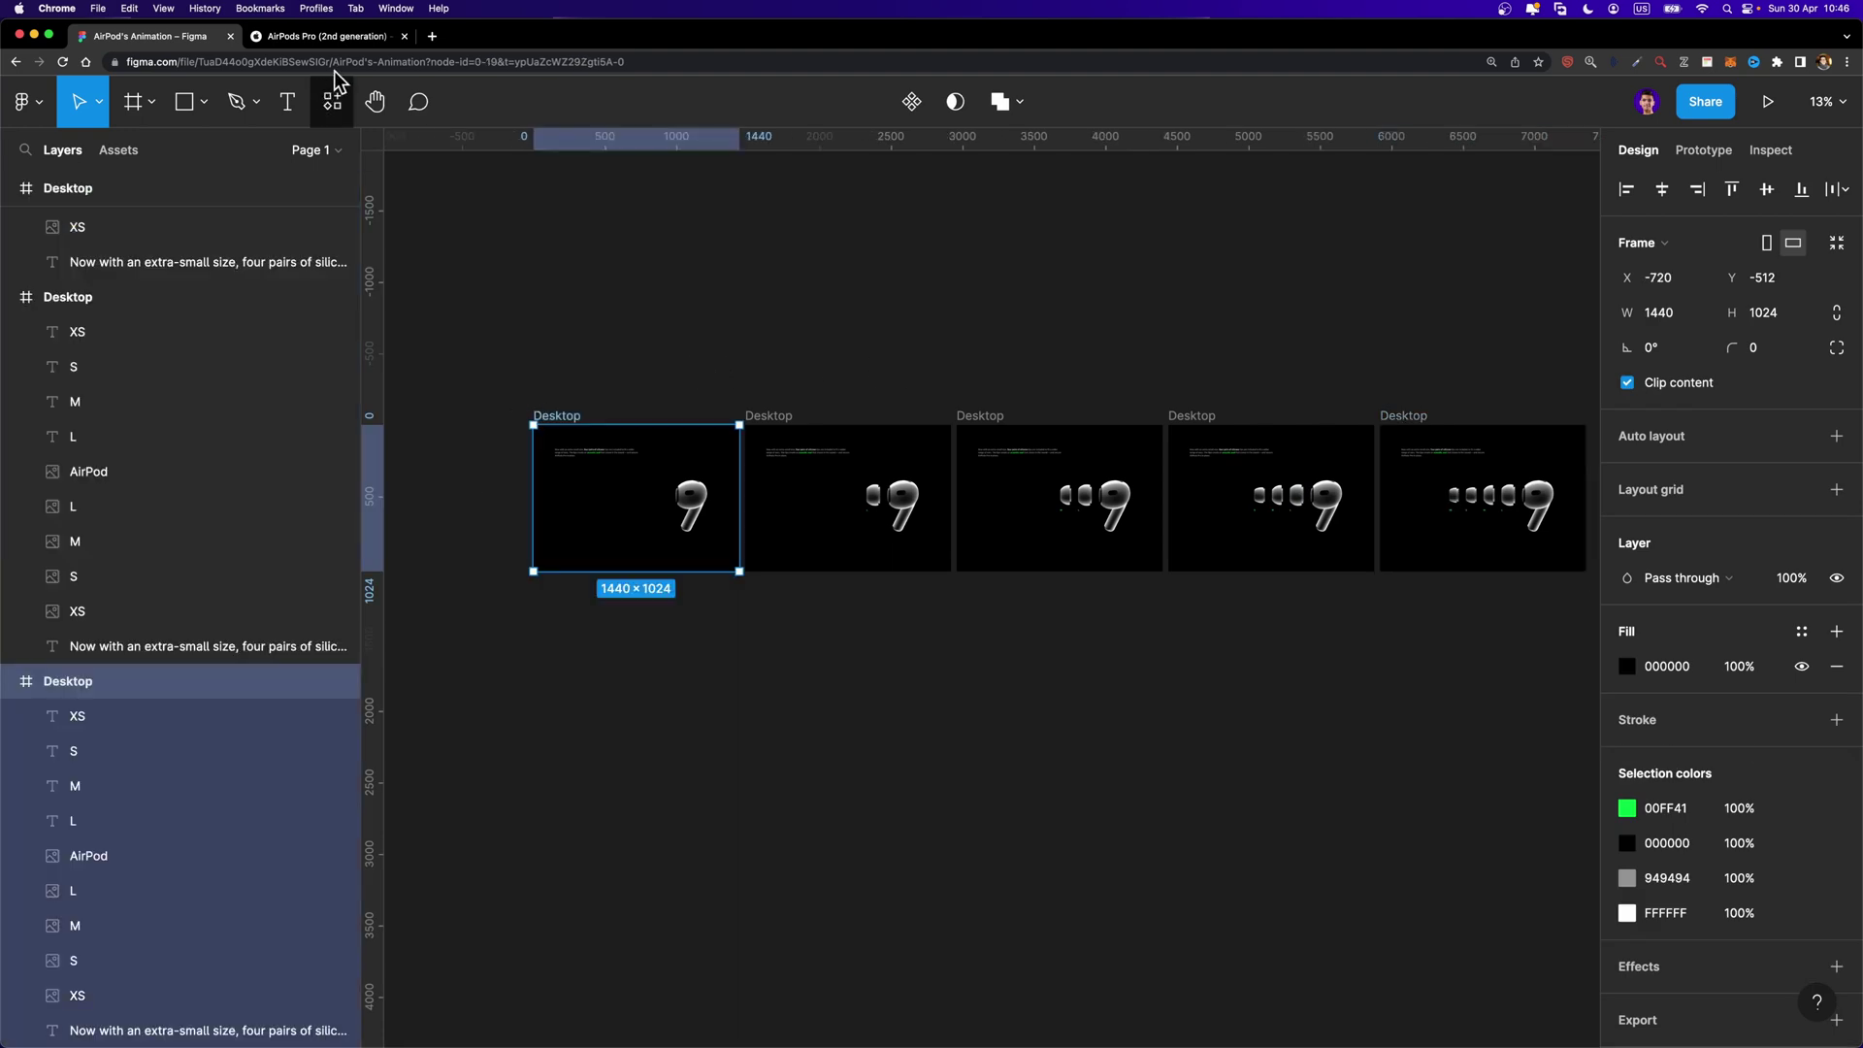
click(340, 41)
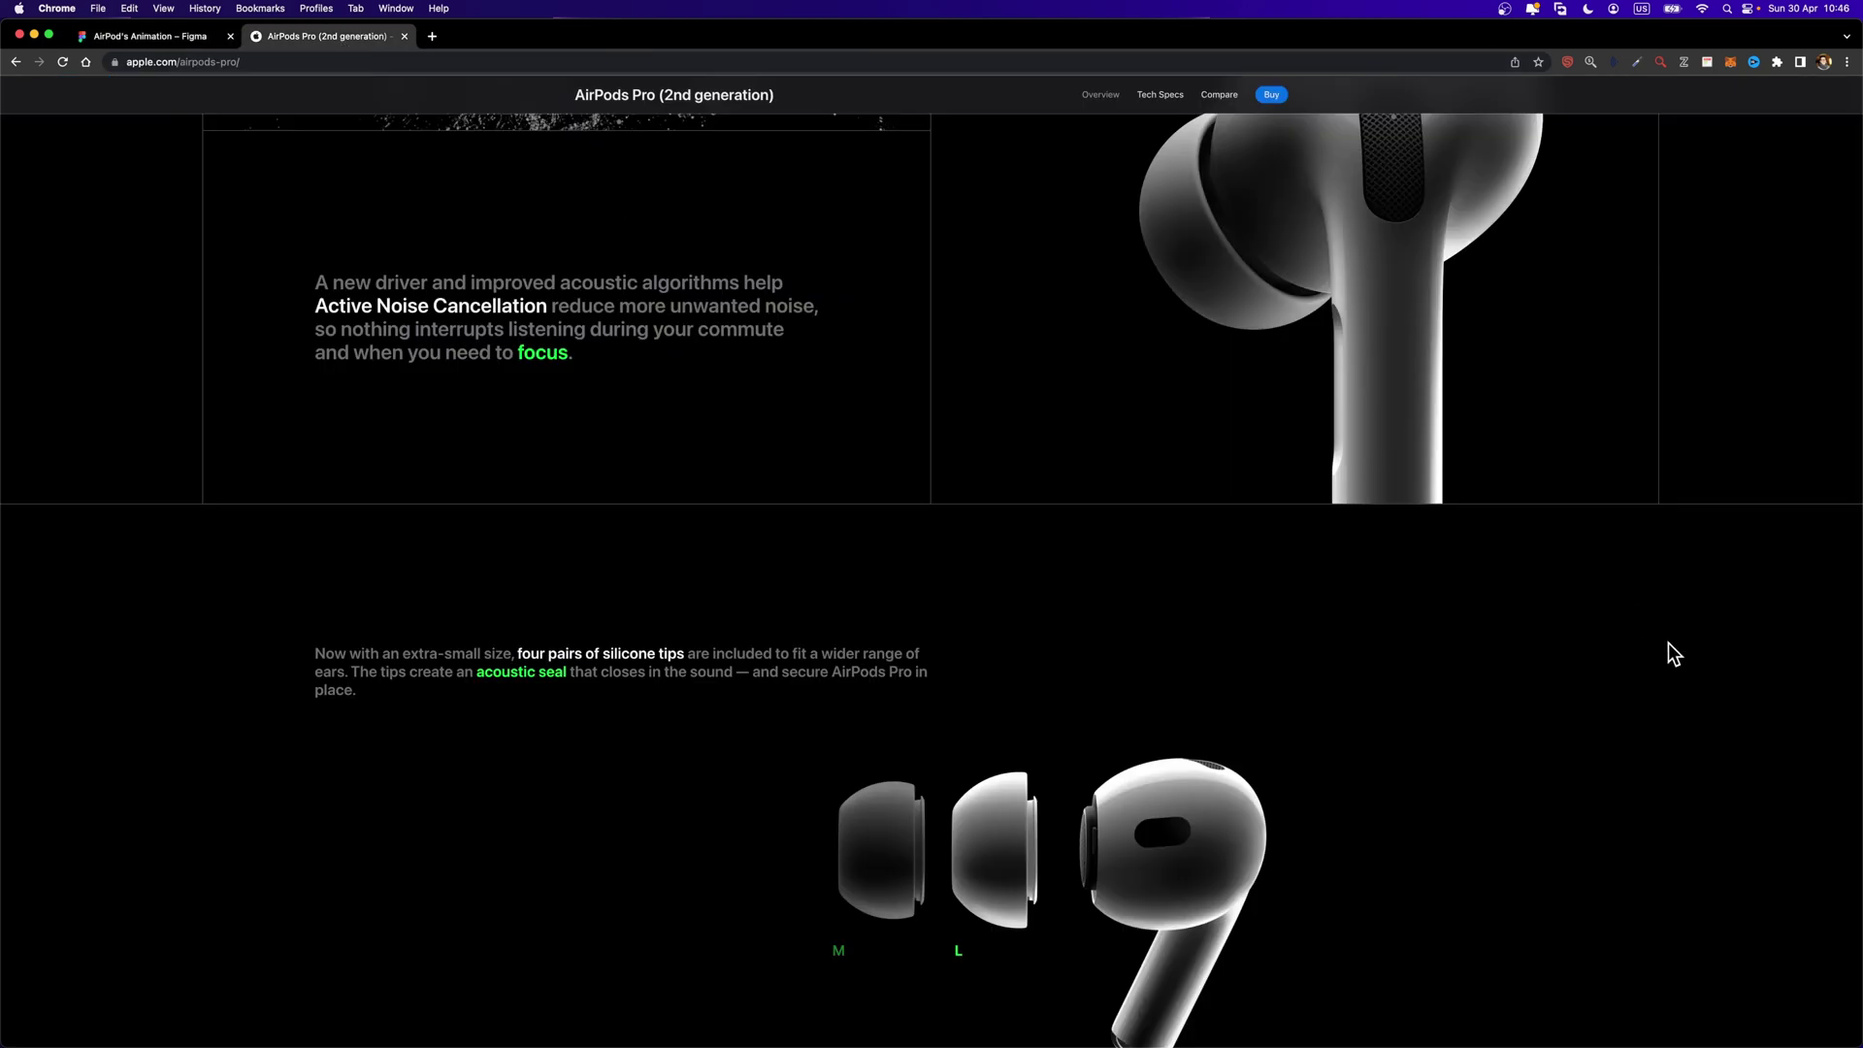
scroll(1669, 642, down, 2)
scroll(1668, 643, up, 3)
scroll(1727, 609, down, 3)
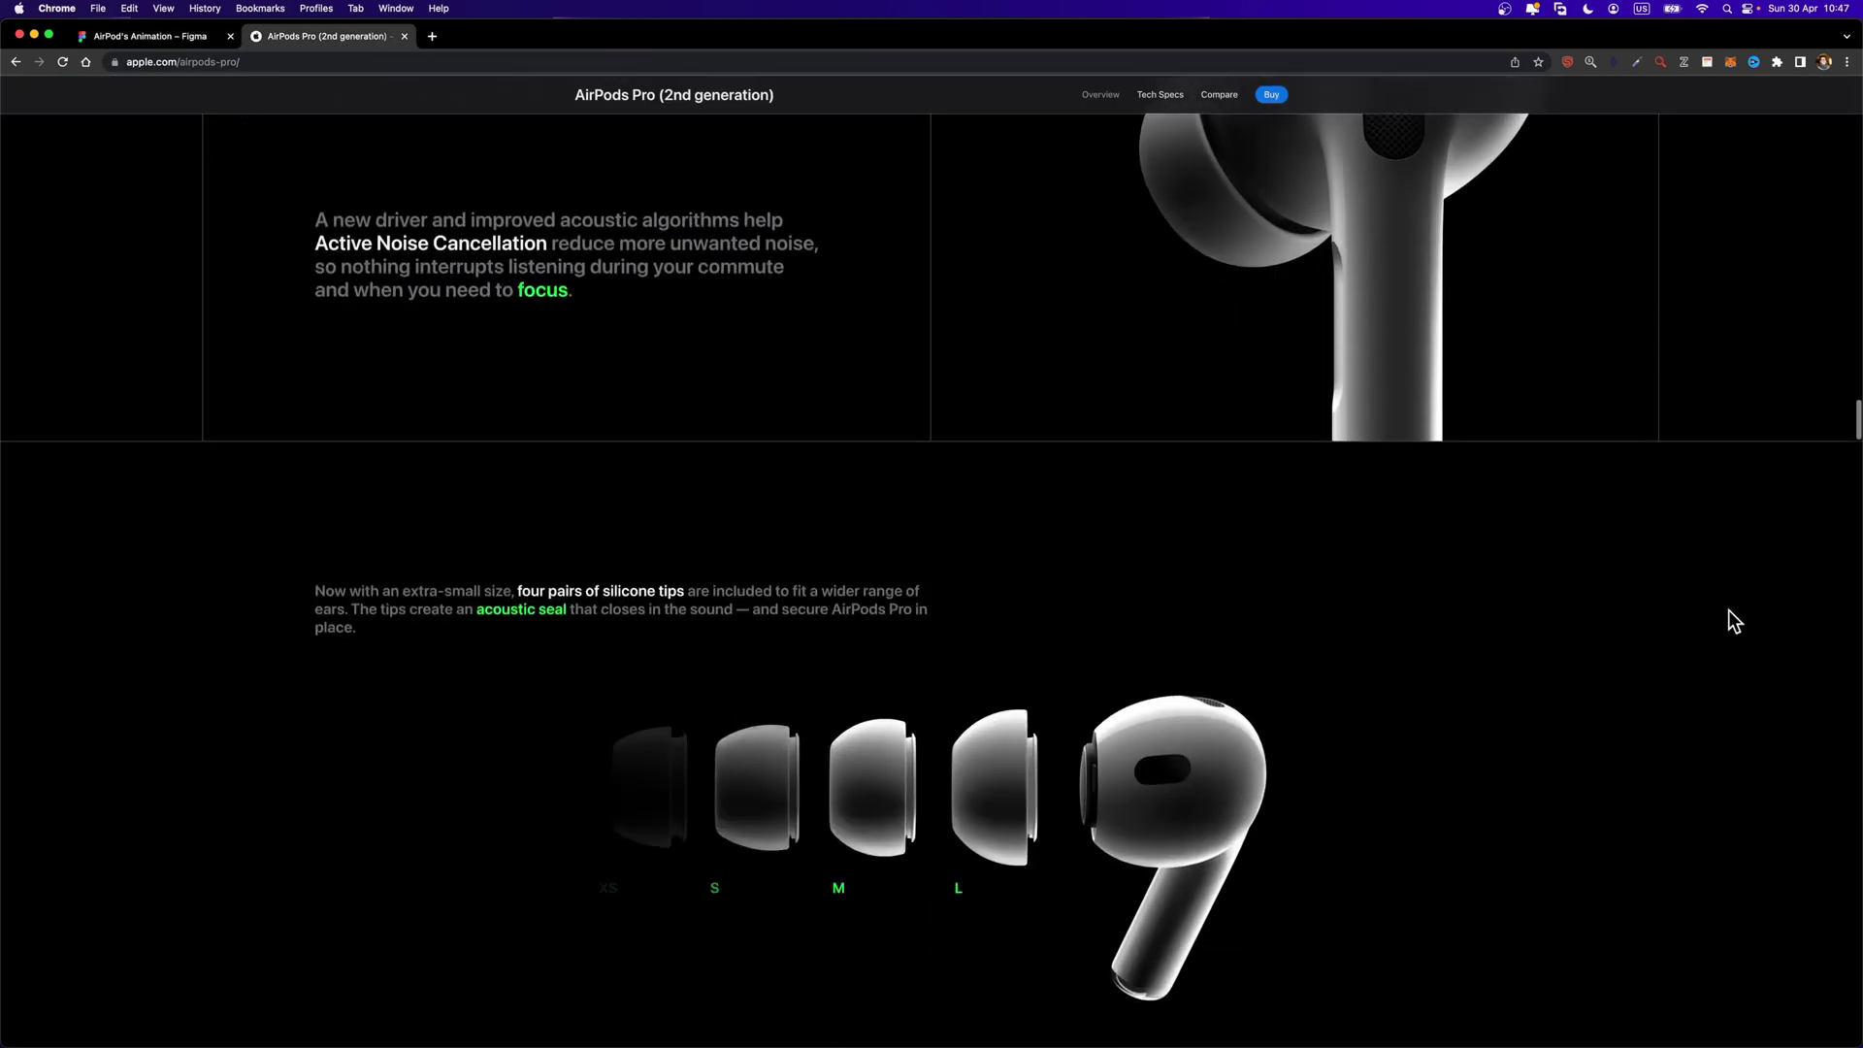
scroll(1858, 413, down, 3)
scroll(1857, 412, up, 5)
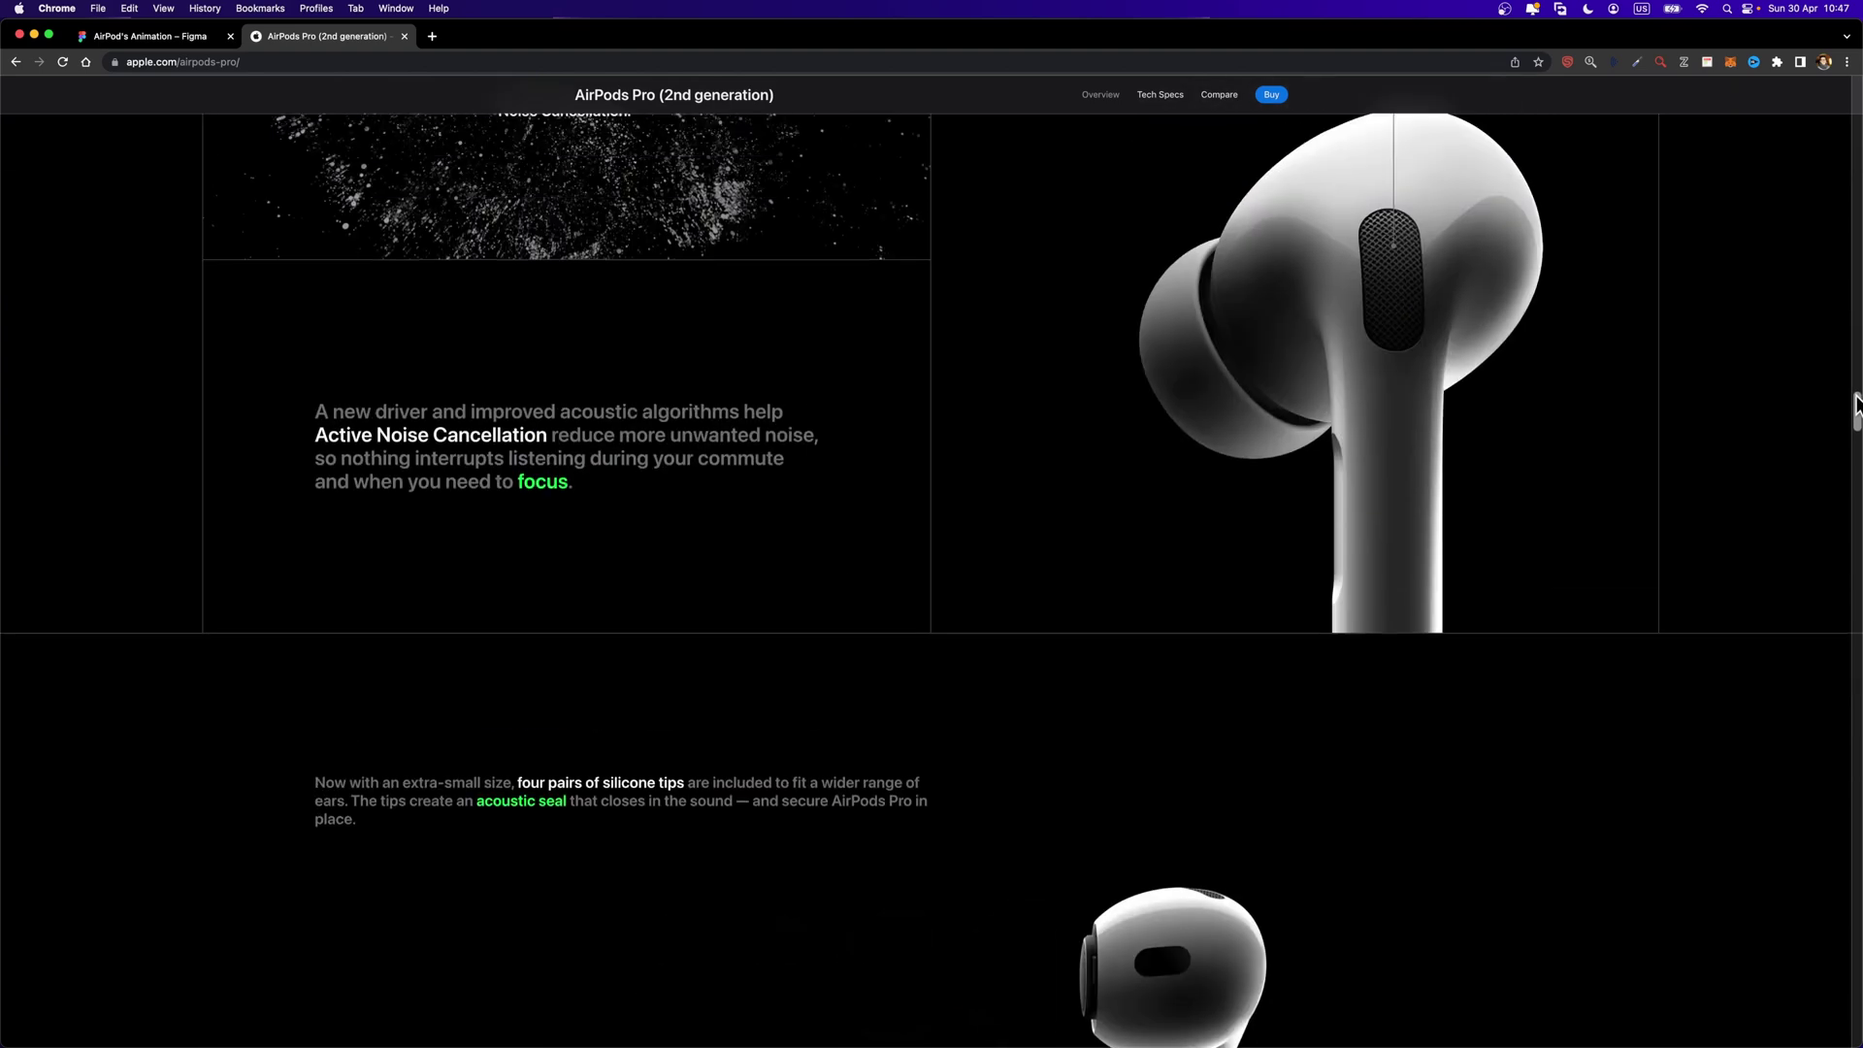
scroll(1858, 414, down, 3)
key(super+1)
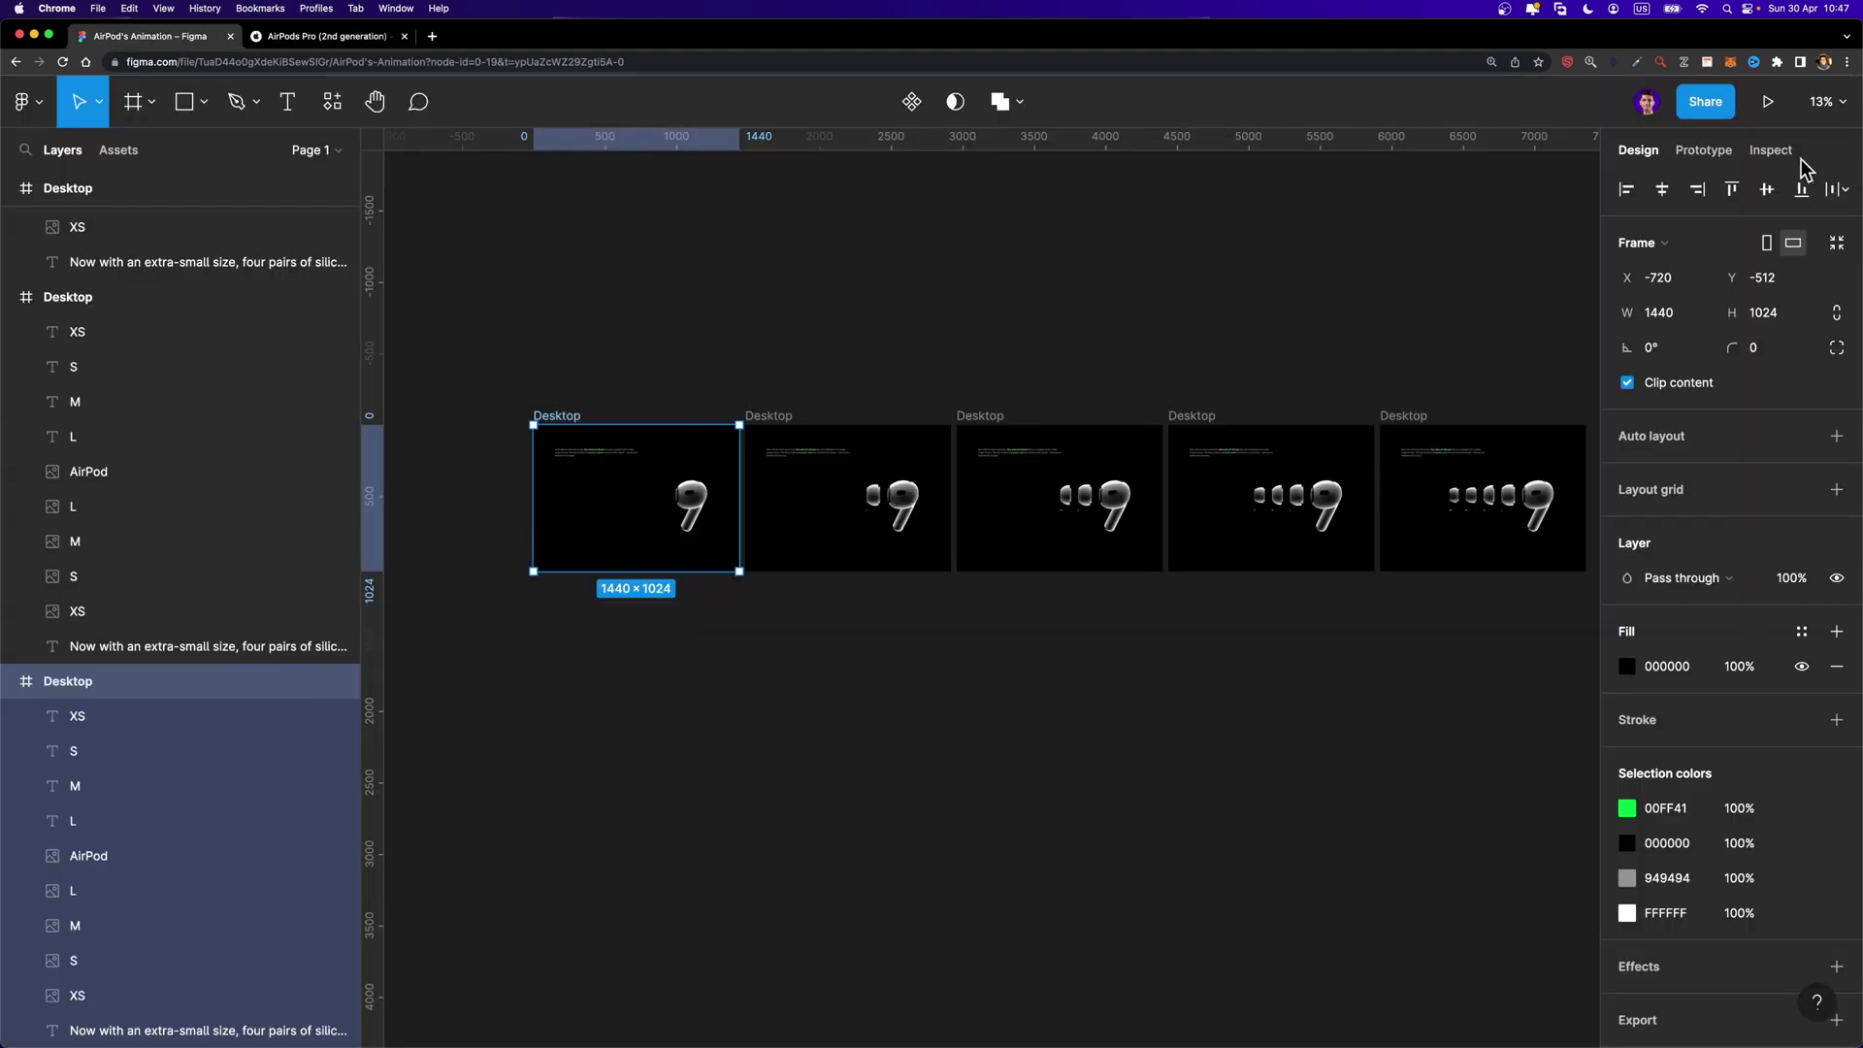
Connect the first Desktop frame to the second with a prototype interaction and set its trigger to After delay
click(1712, 153)
drag(739, 498, 789, 521)
scroll(789, 520, up, 5)
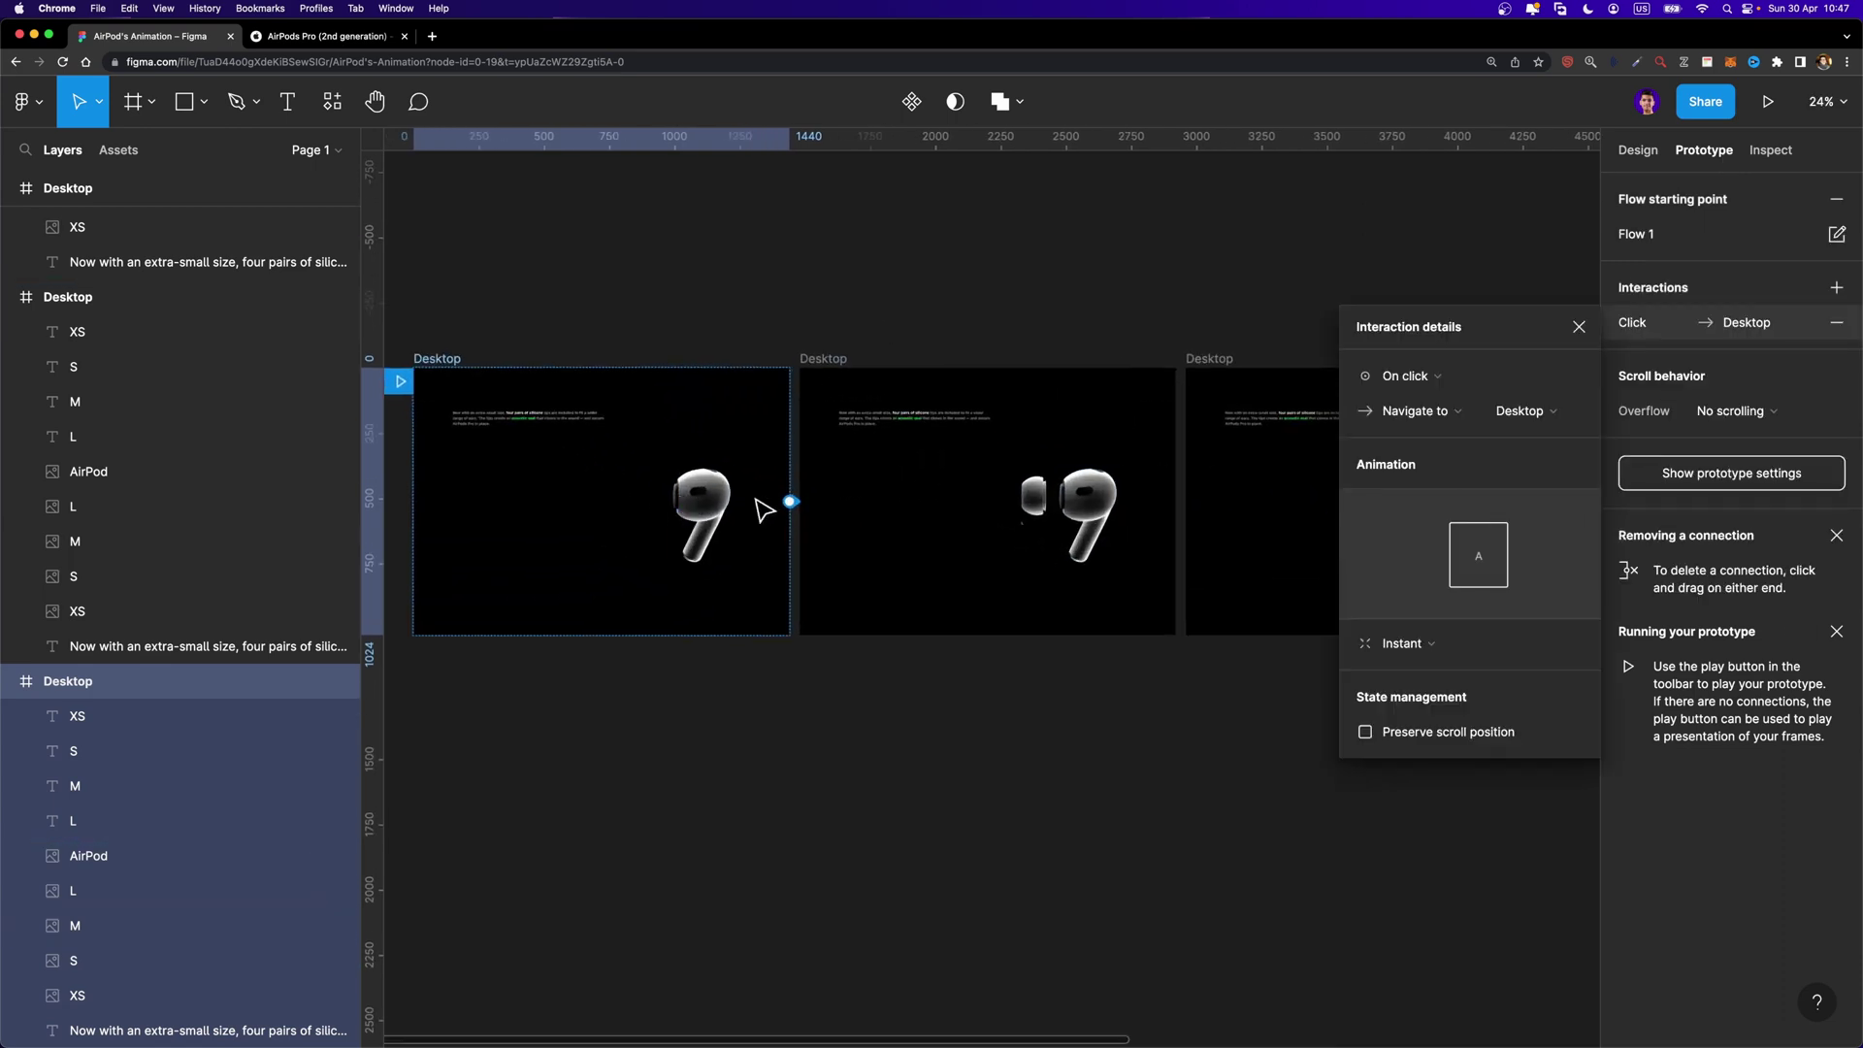
click(1394, 379)
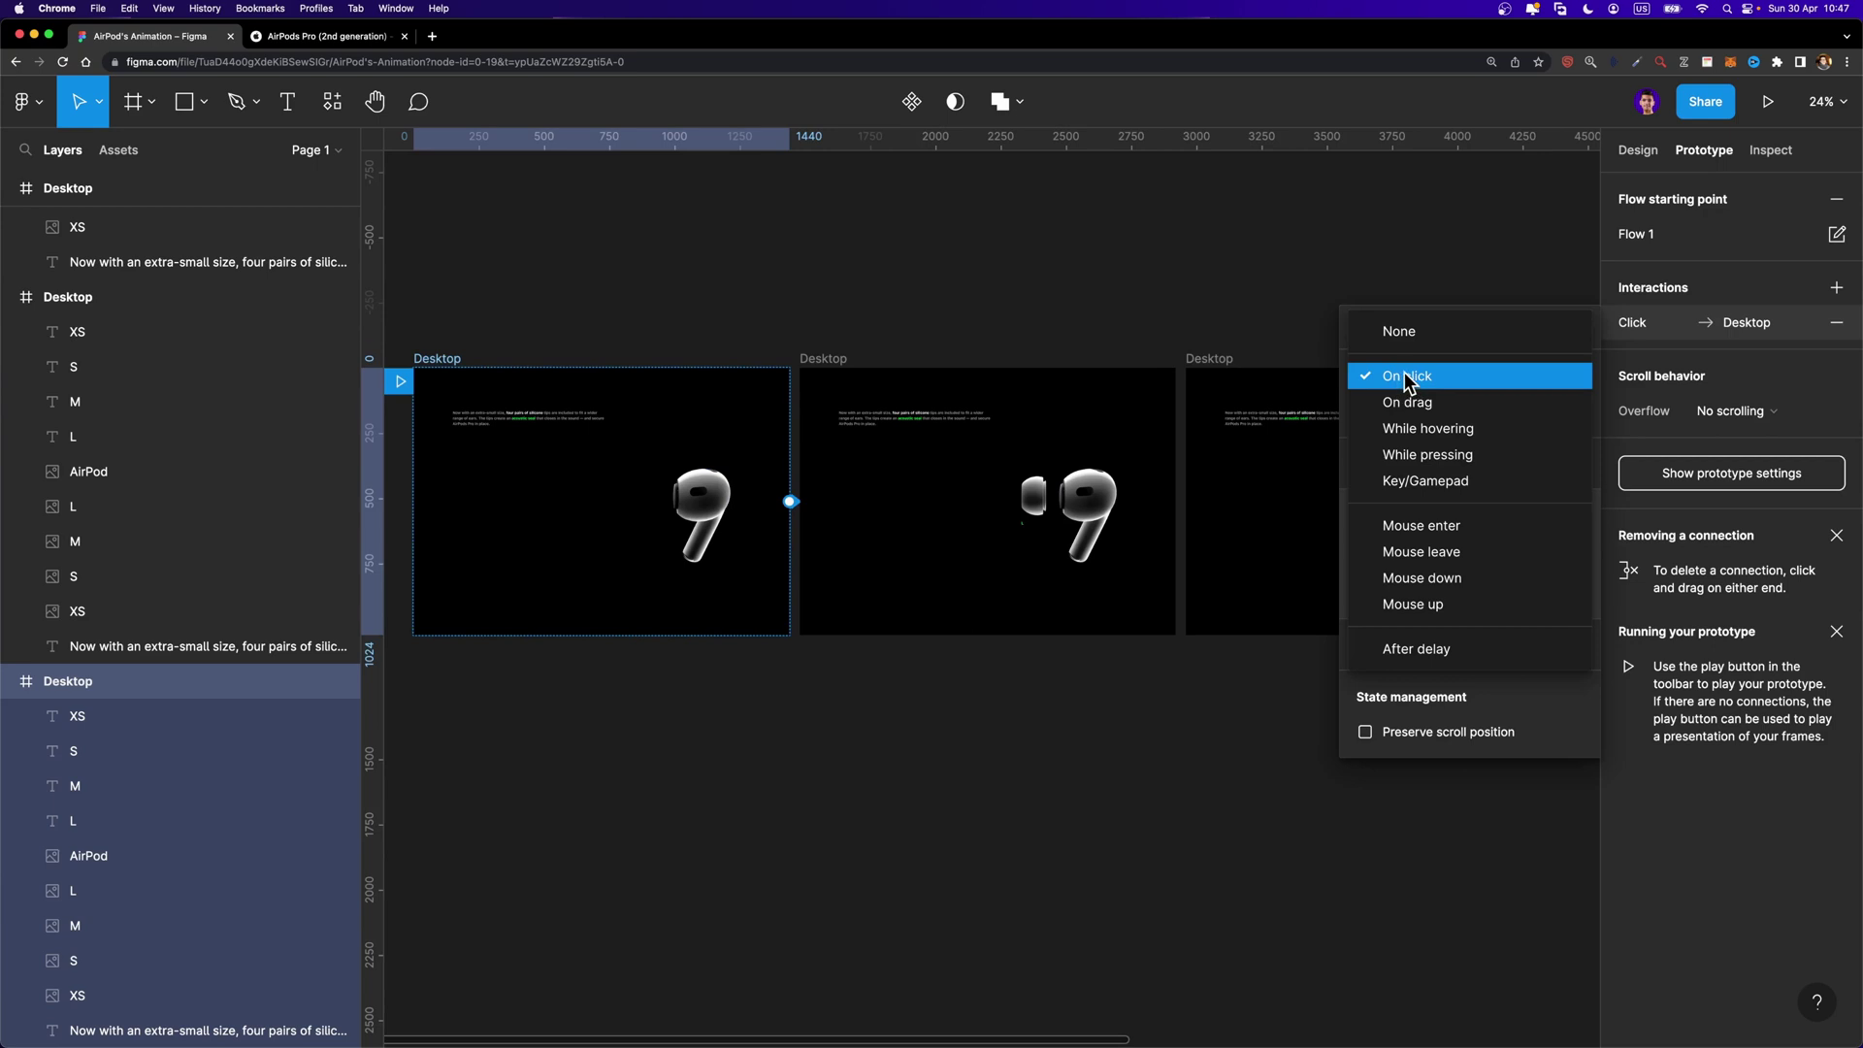
click(1407, 648)
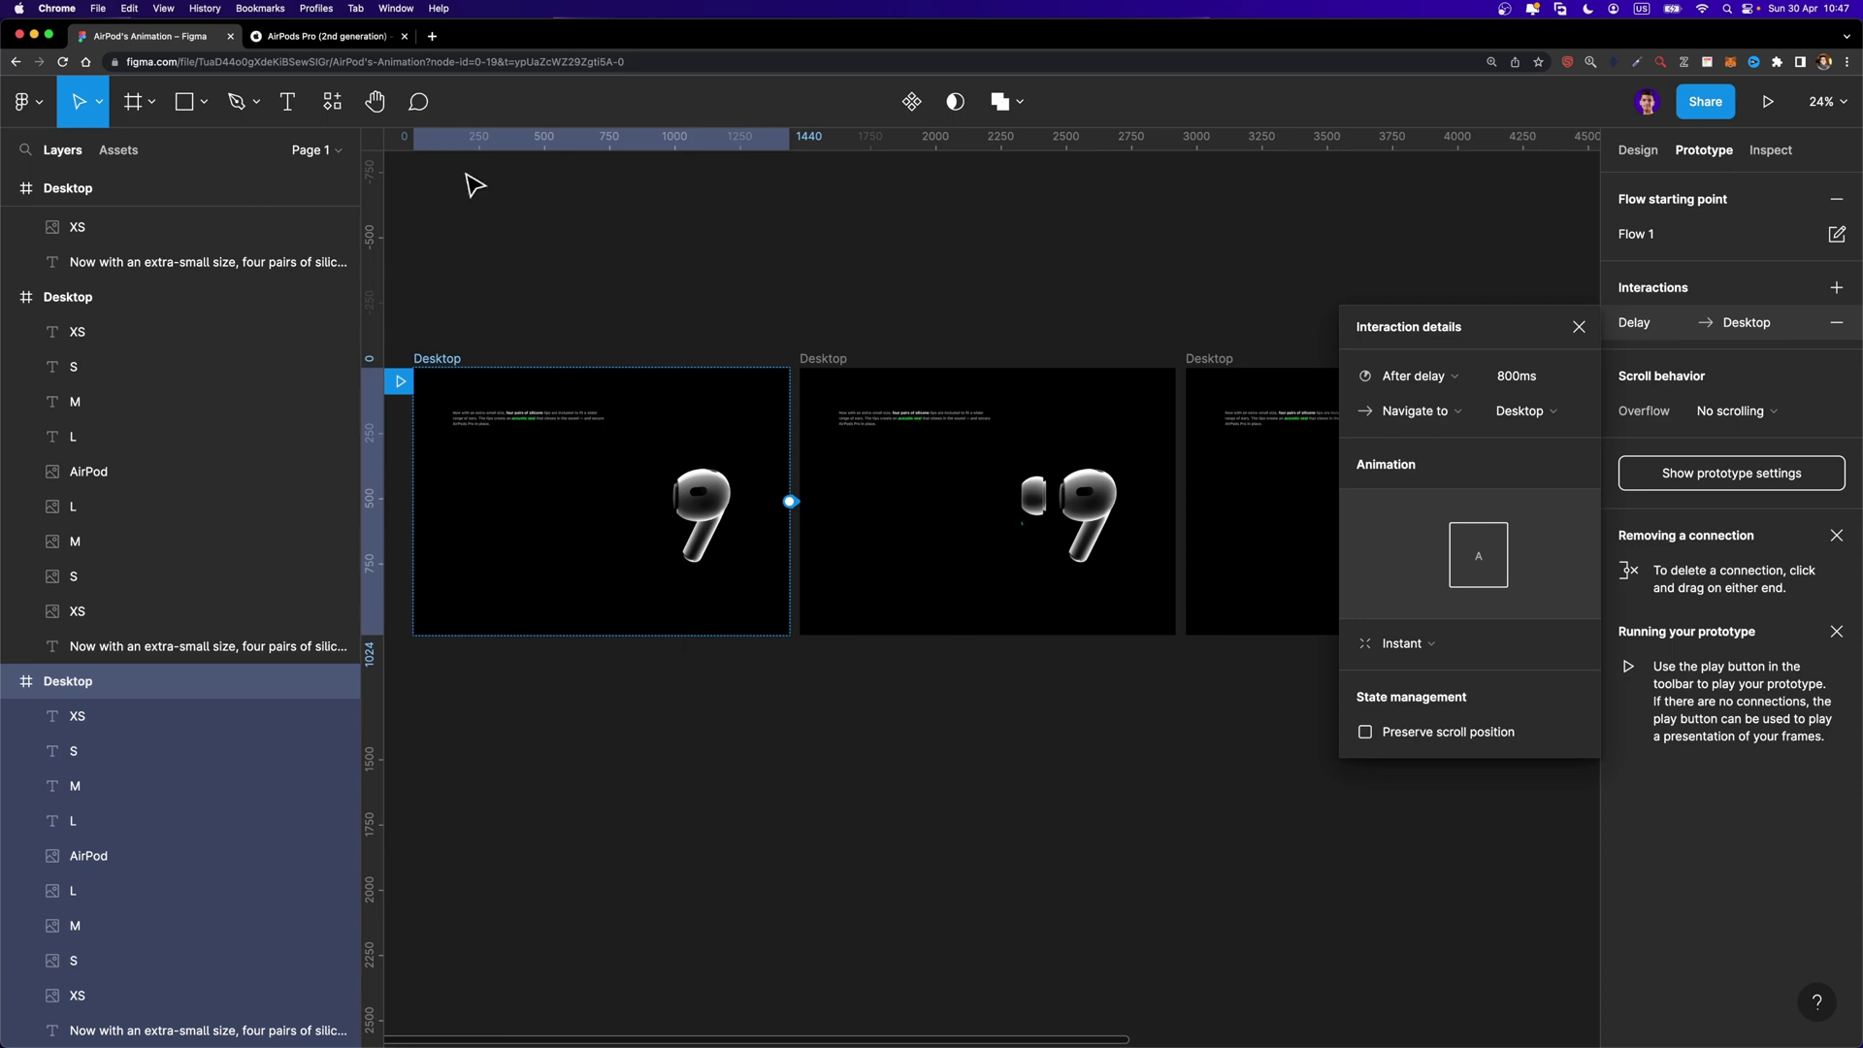
Check on the AirPods Pro page how the ear tips animation follows the scrollbar position
click(369, 39)
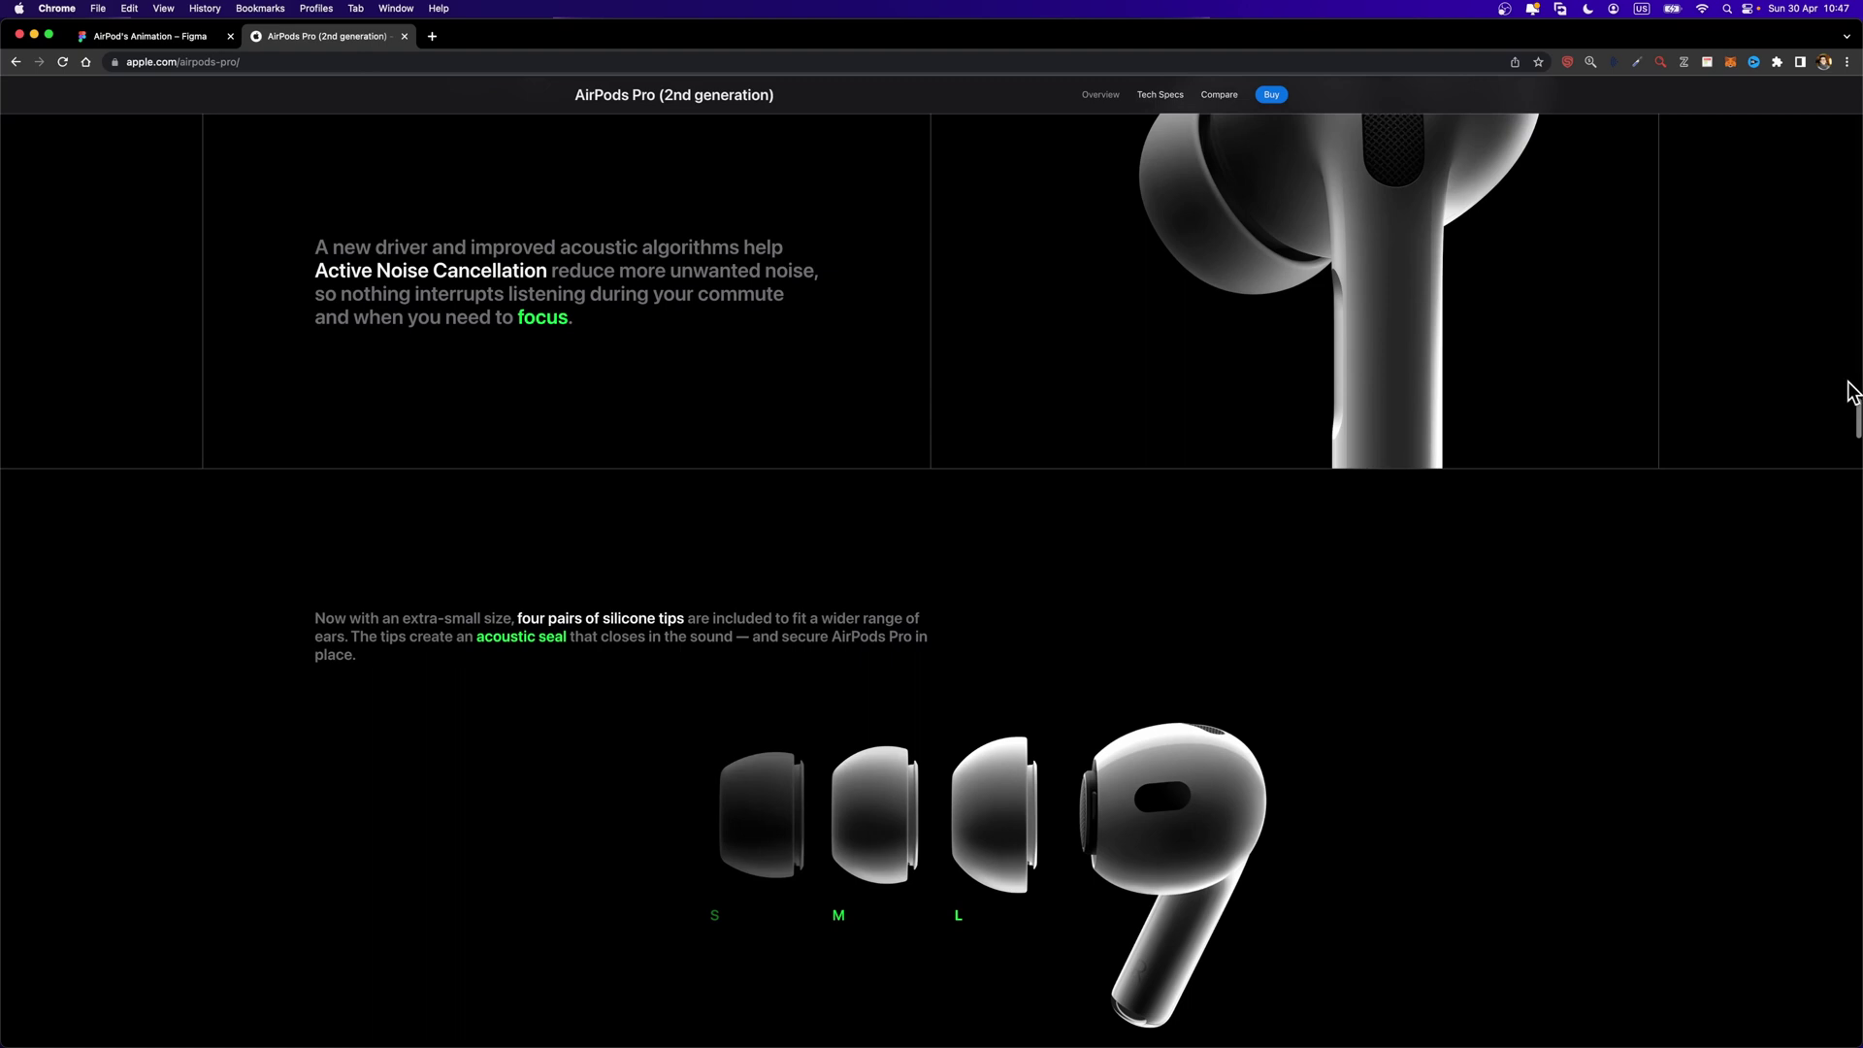
scroll(1844, 389, down, 3)
key(ctrl+shift+Tab)
Remove the delay interaction from the first Desktop frame and deselect the frame
click(1579, 327)
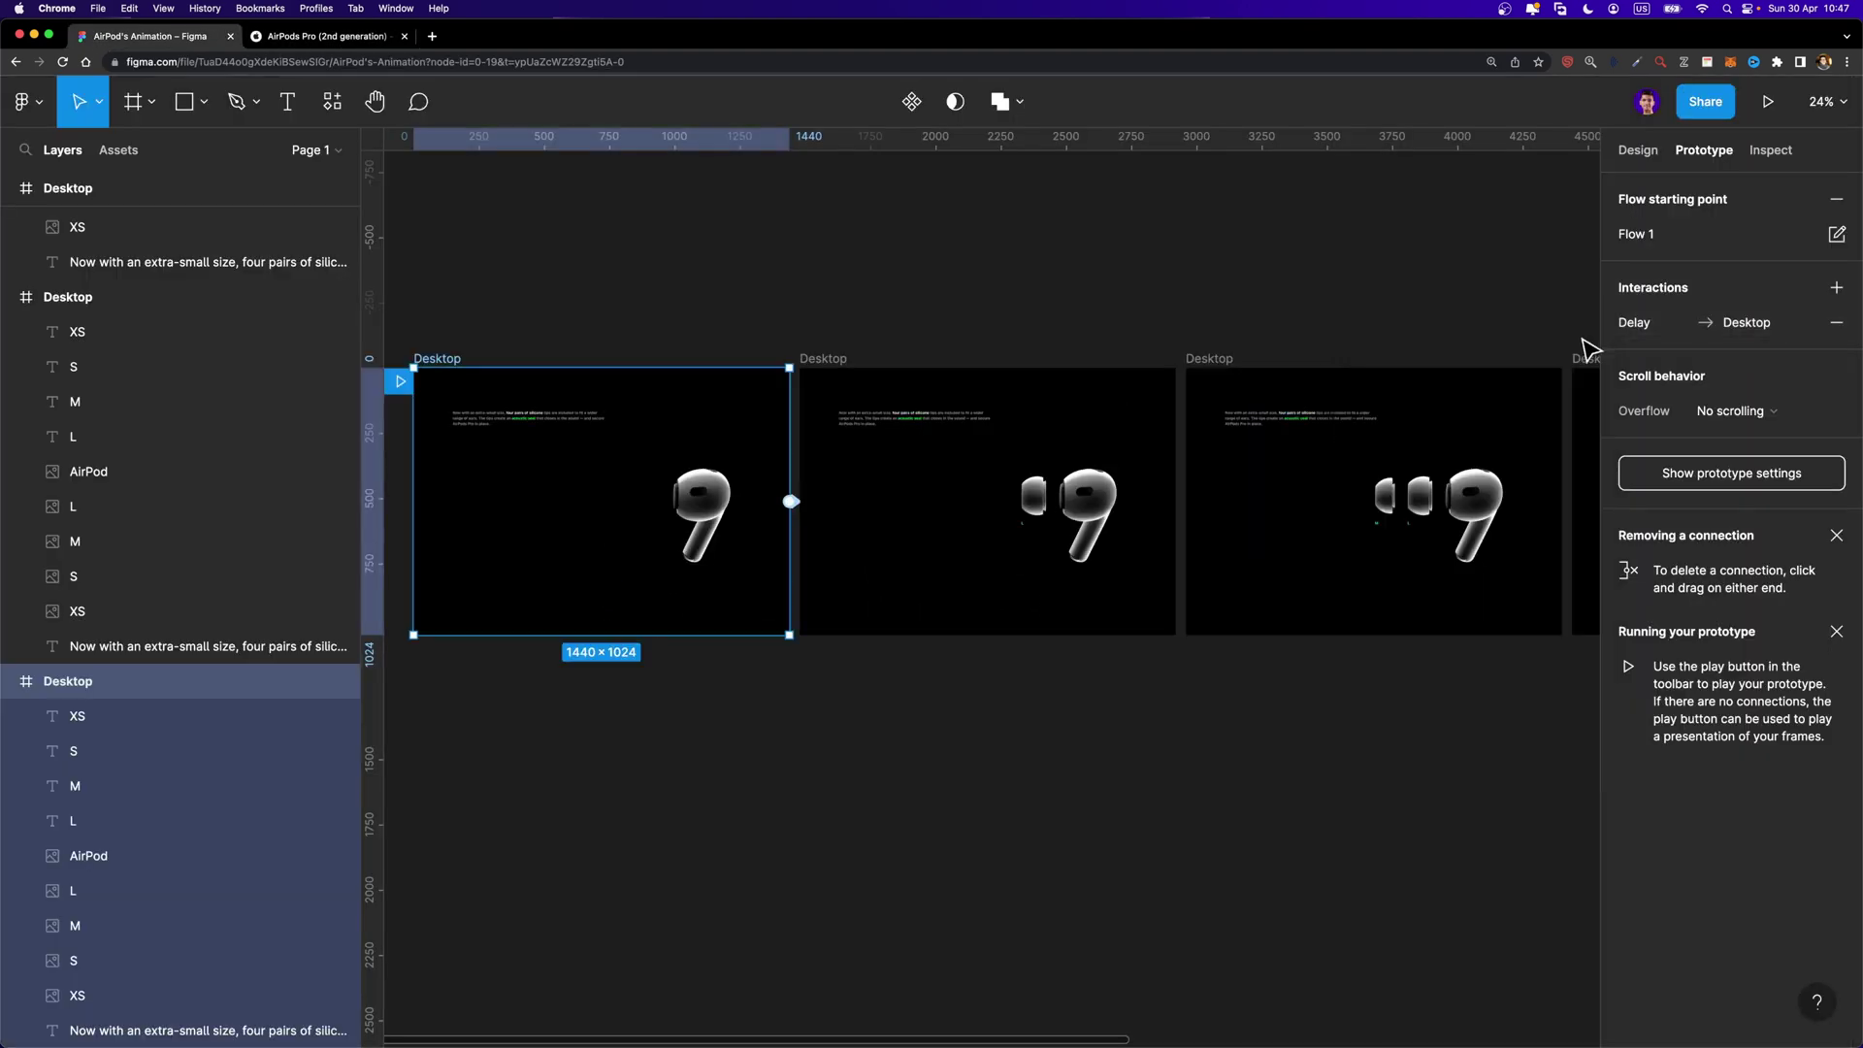
click(1838, 322)
scroll(1226, 553, down, 2)
click(961, 573)
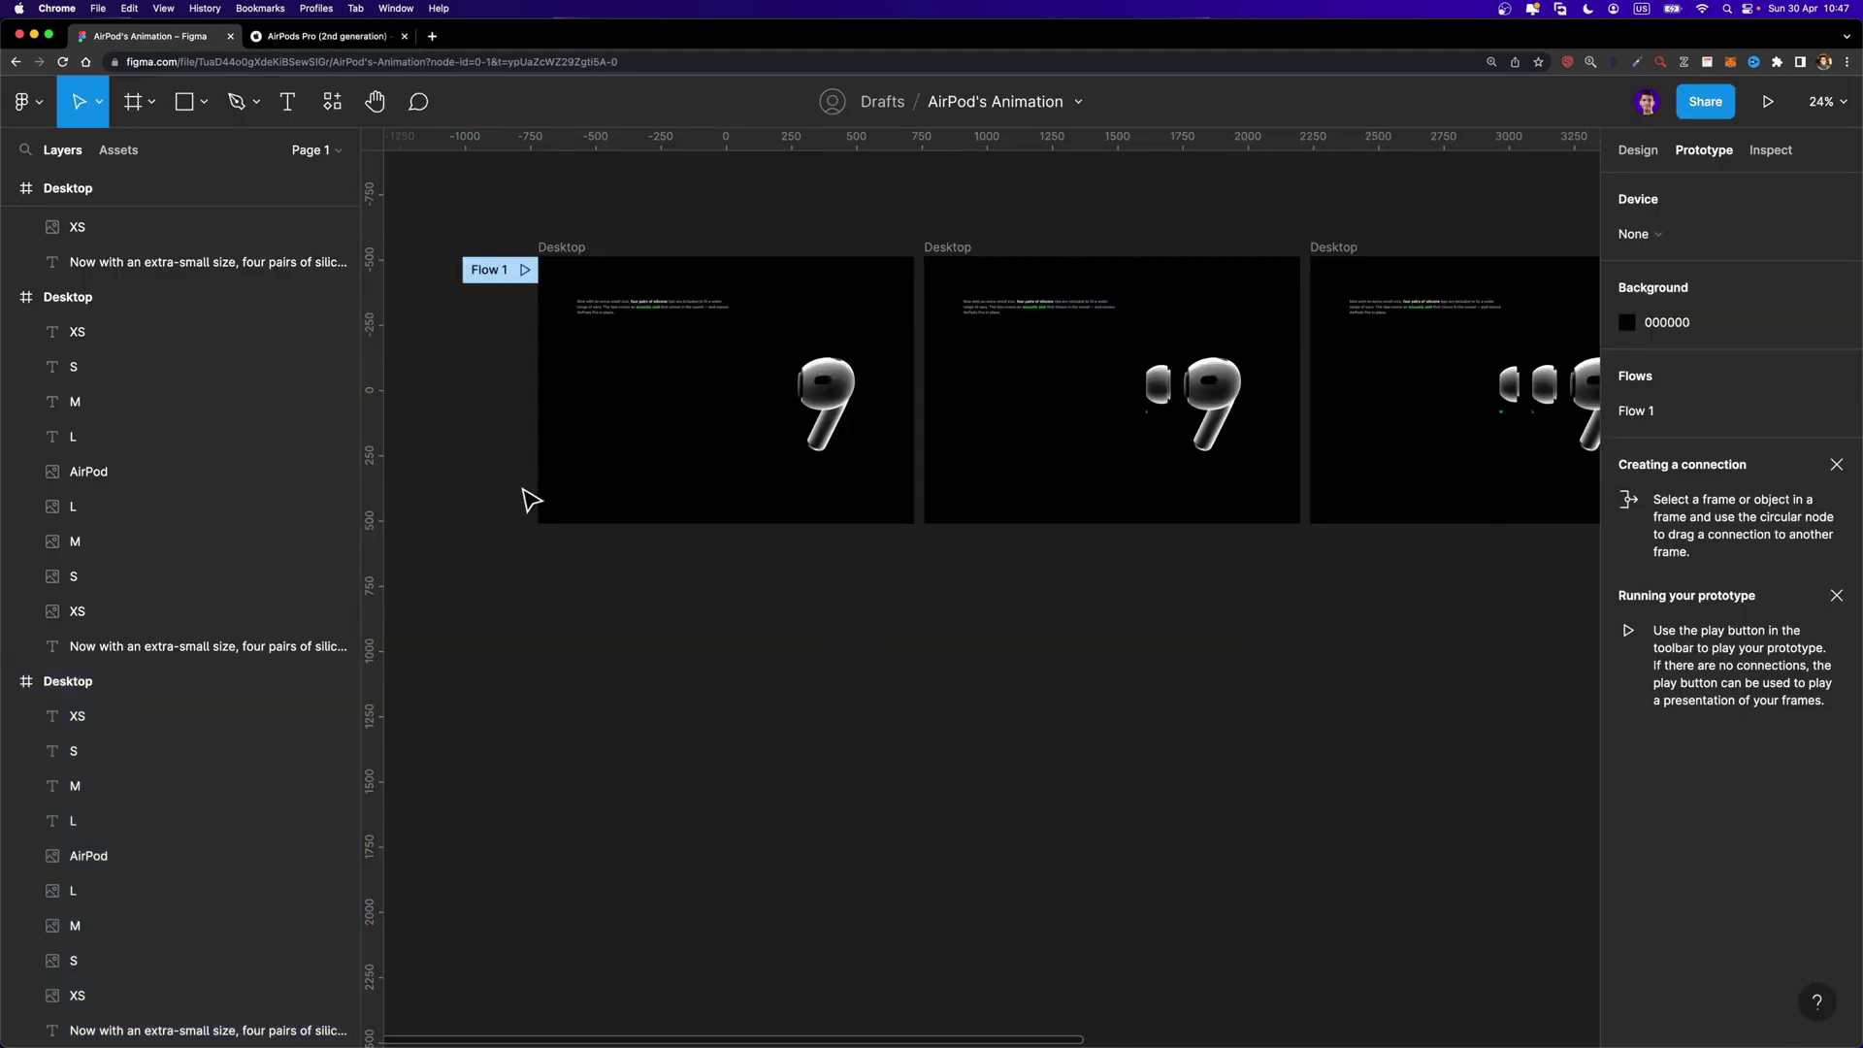
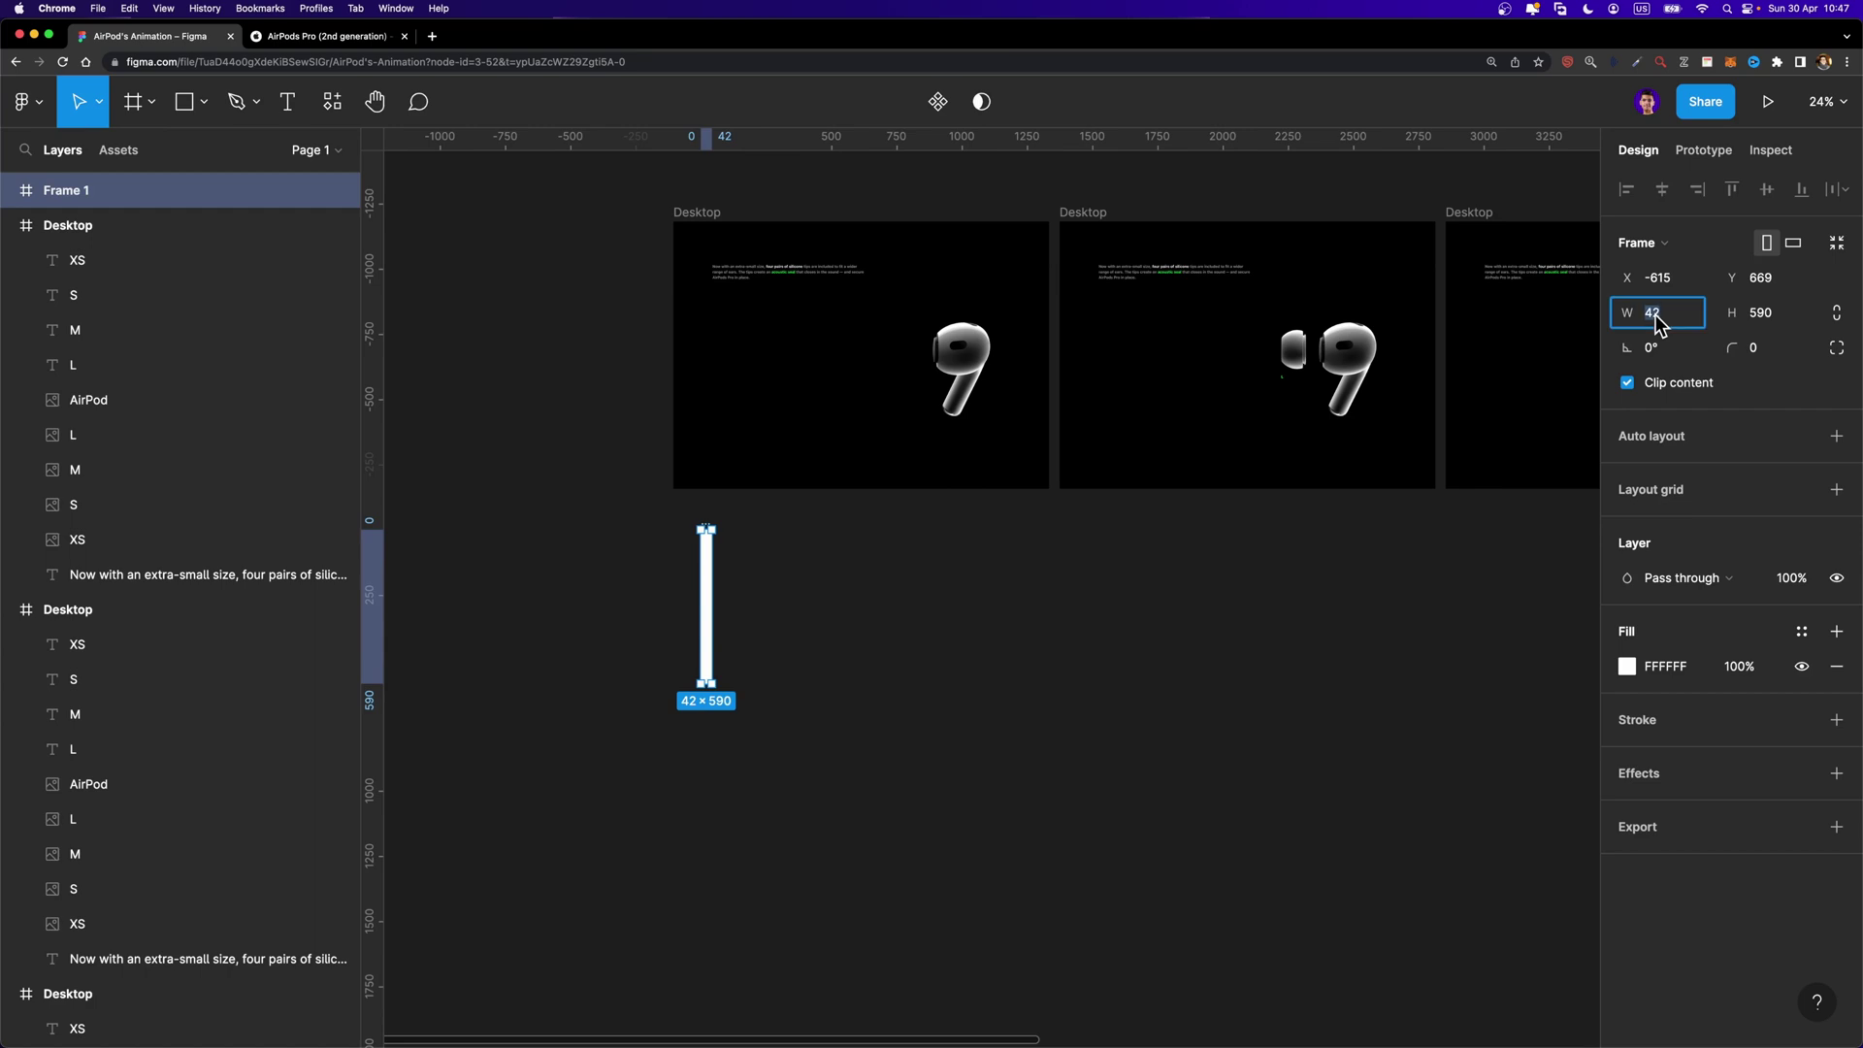
Set the narrow white frame below the first Desktop frame to a width of 10 and a height of 900
text(10)
key(Return)
key(shift+2)
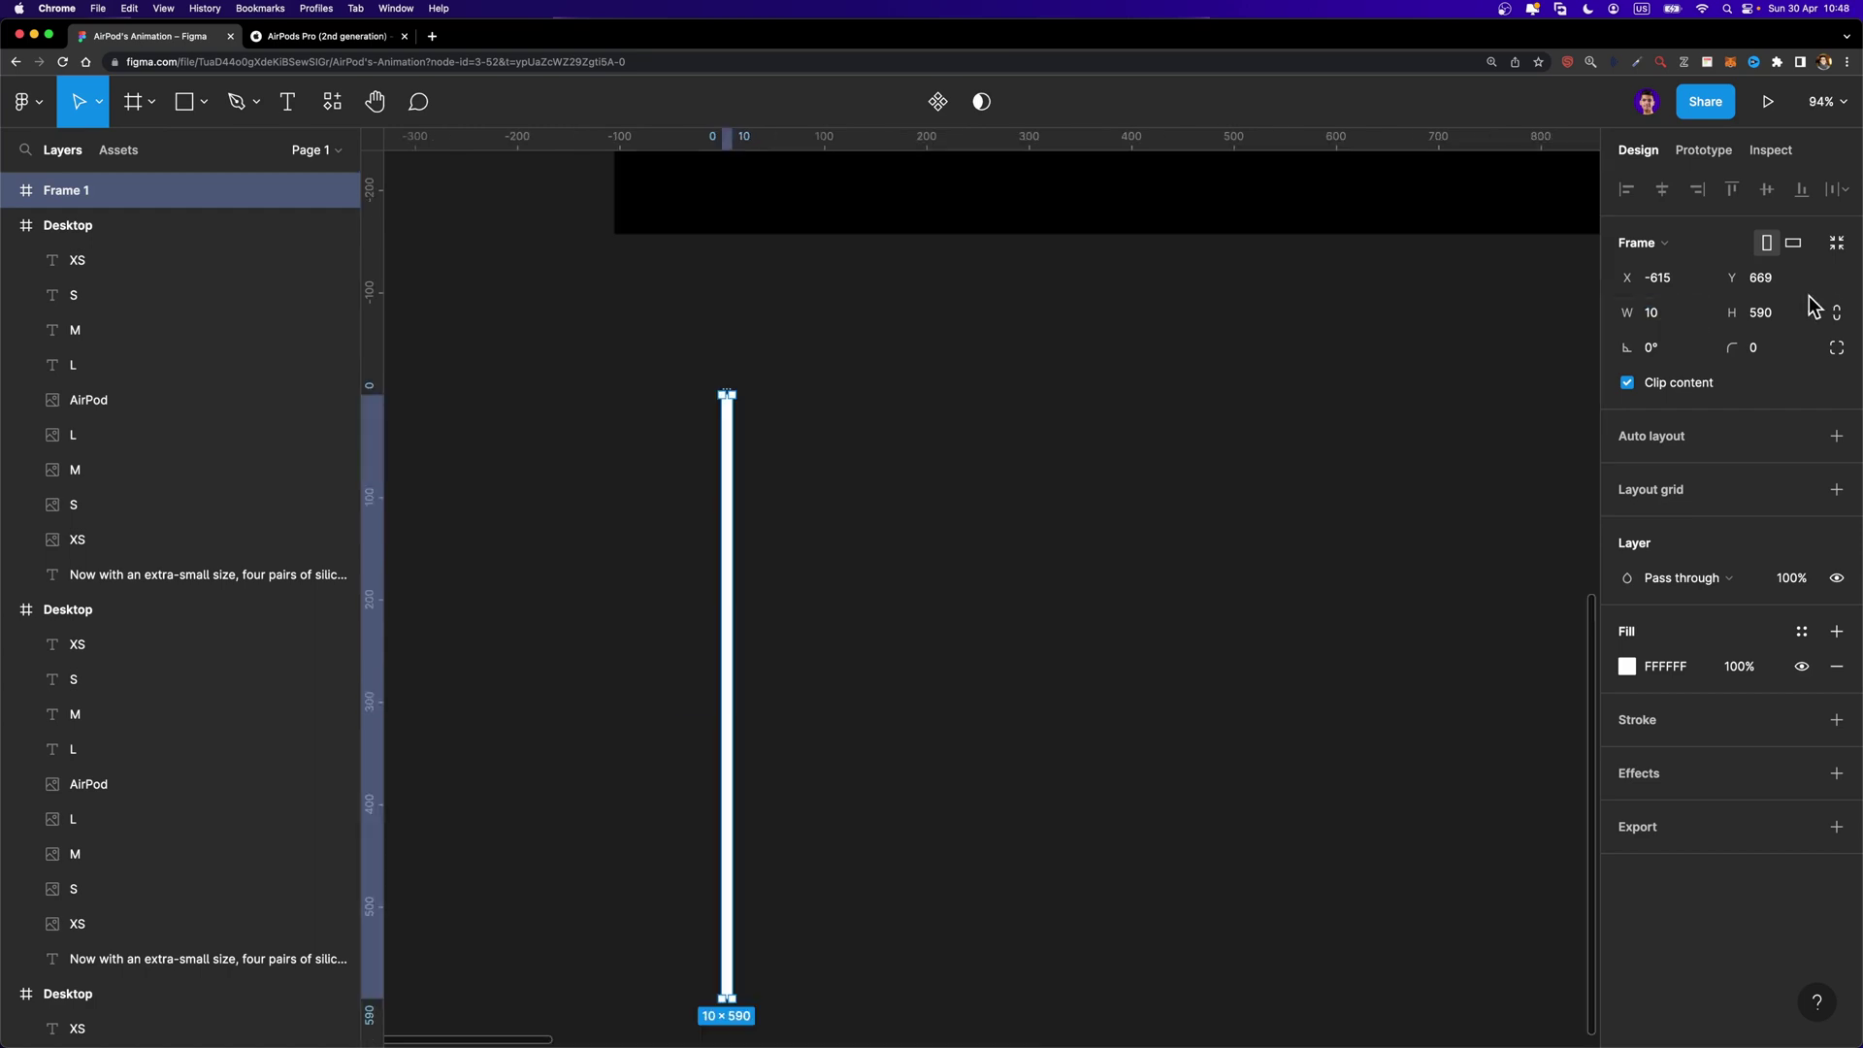
click(1772, 326)
text(900)
key(Return)
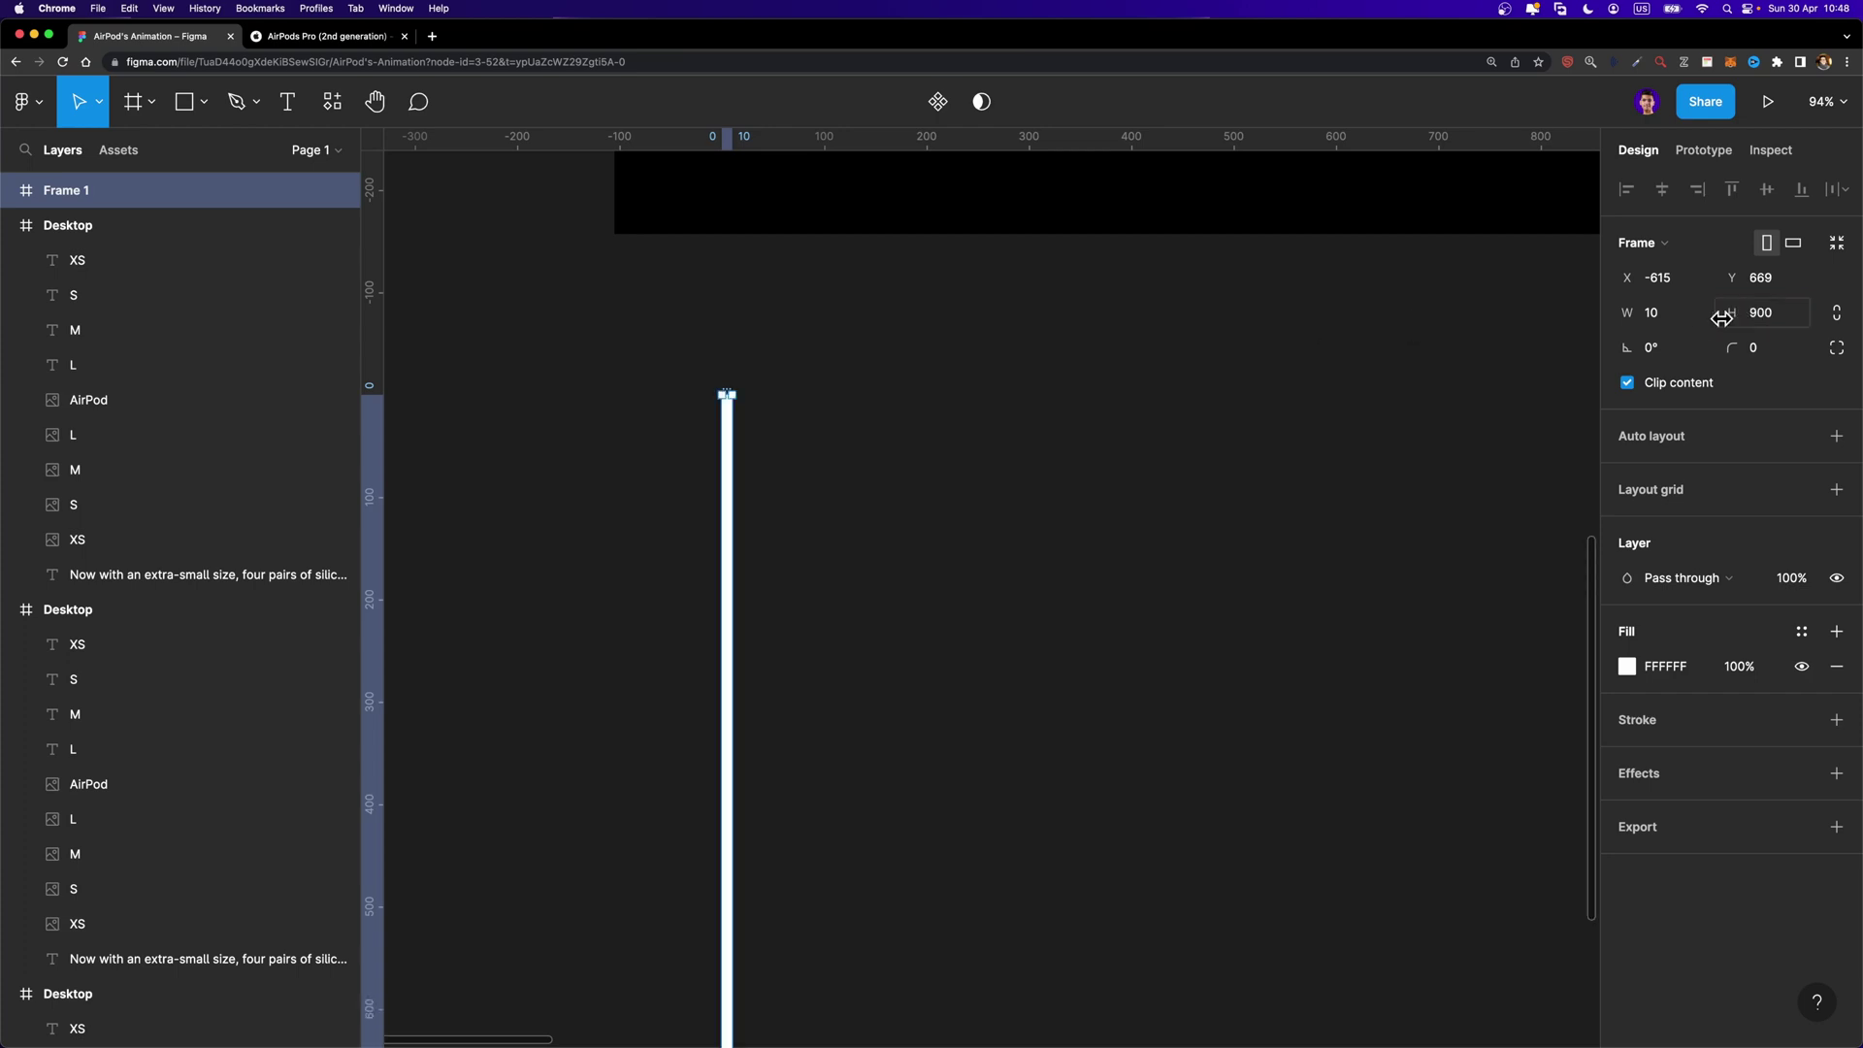
key(shift+2)
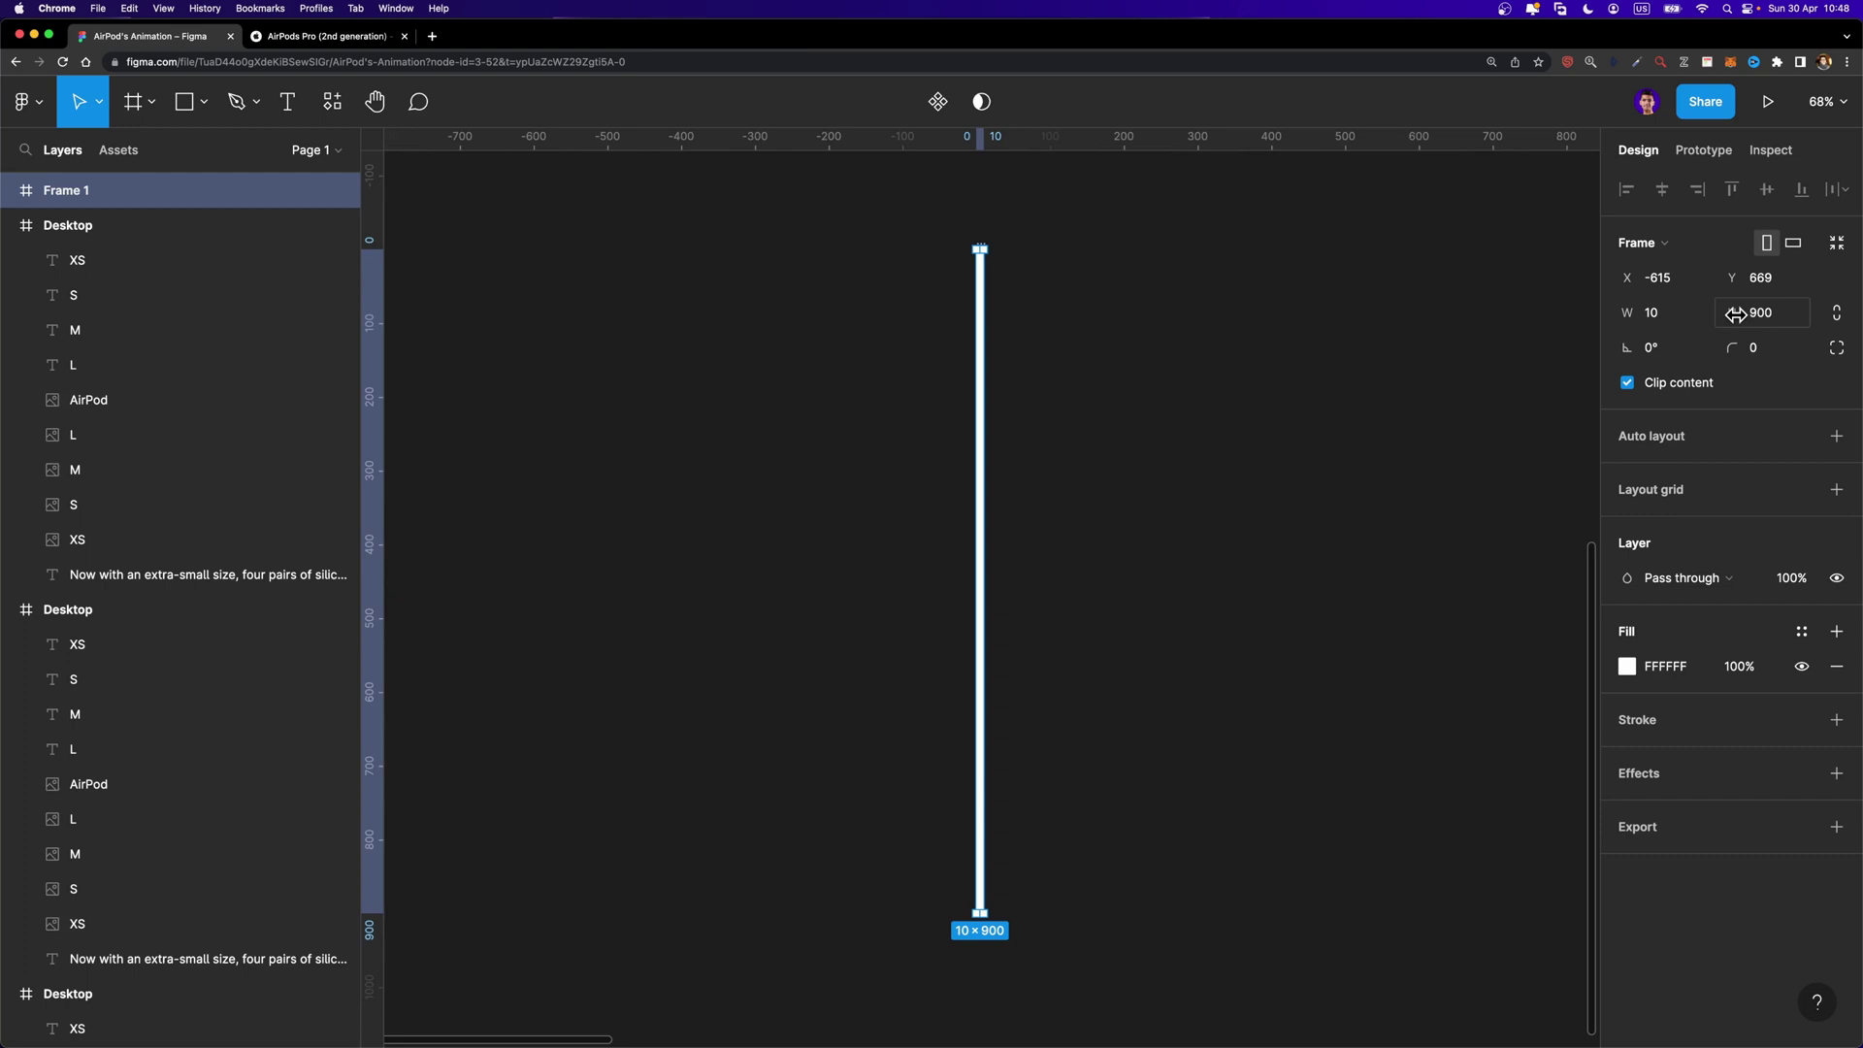
Rename the narrow white frame as Track
scroll(1332, 366, down, 5)
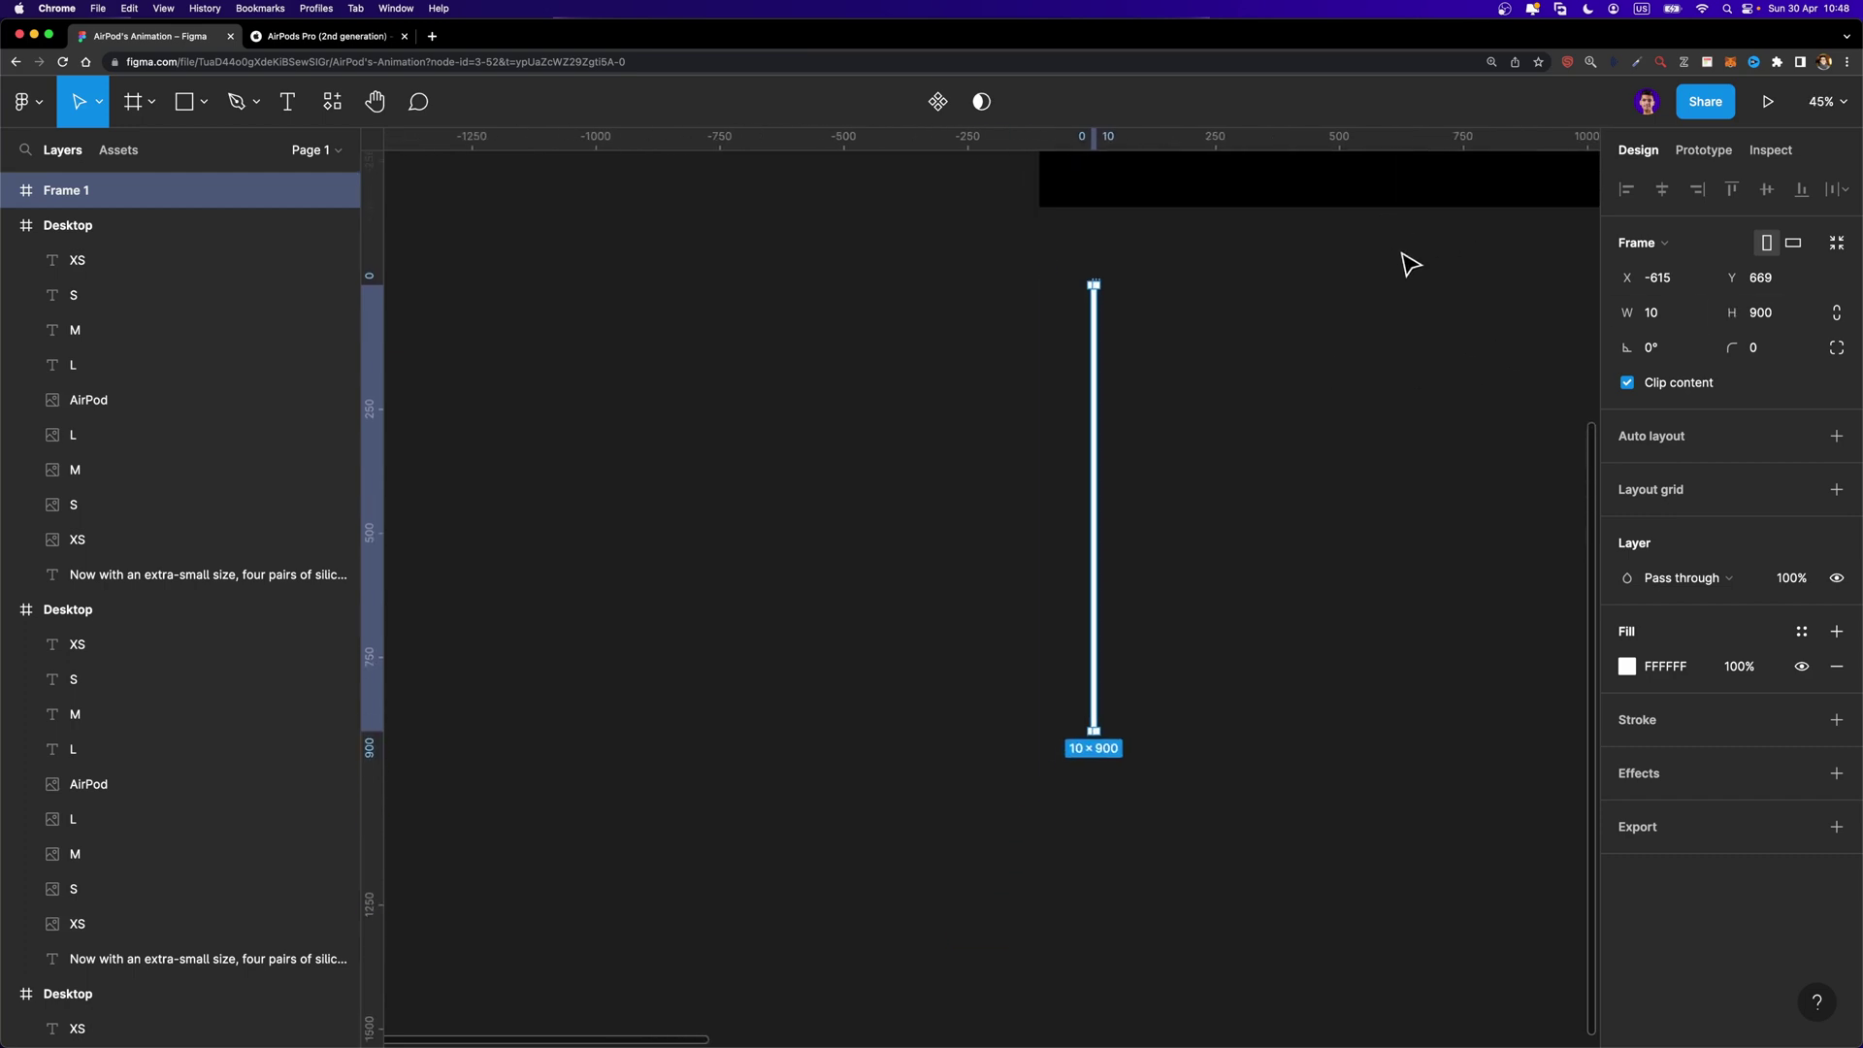
scroll(938, 396, right, 3)
double_click(78, 192)
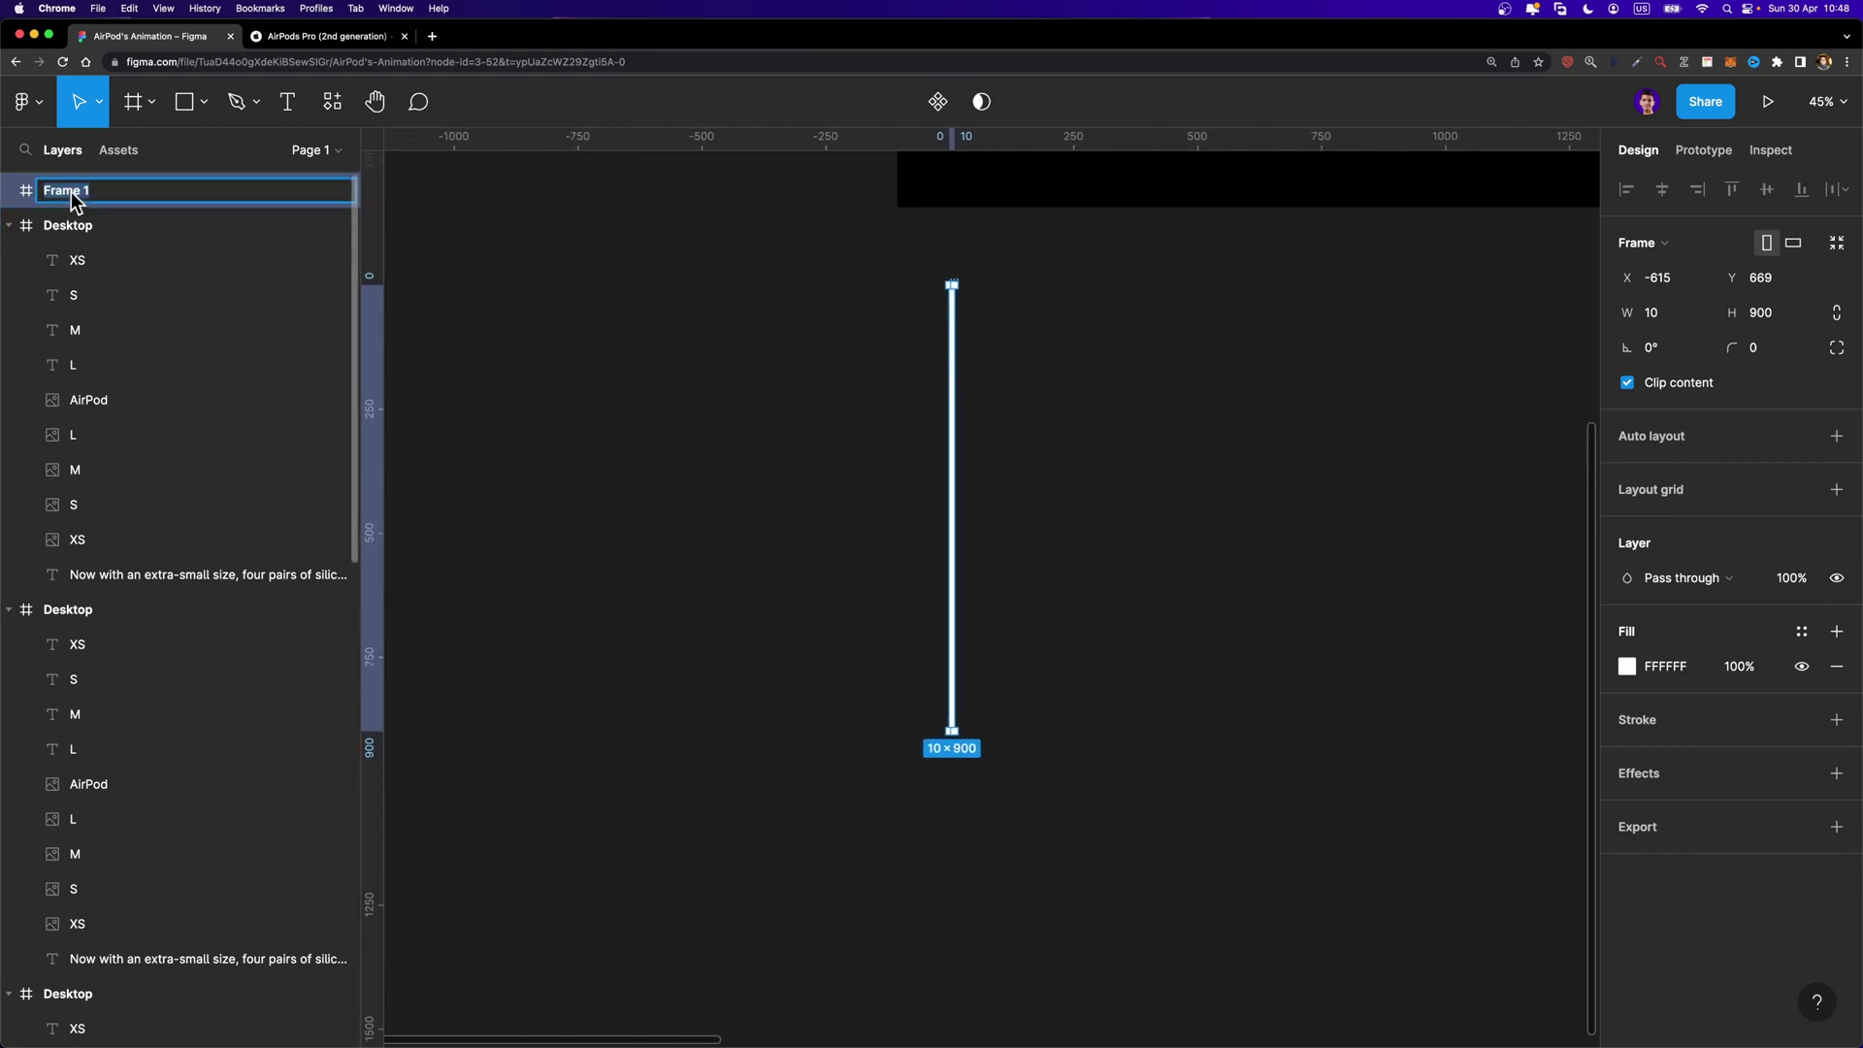
text(T)
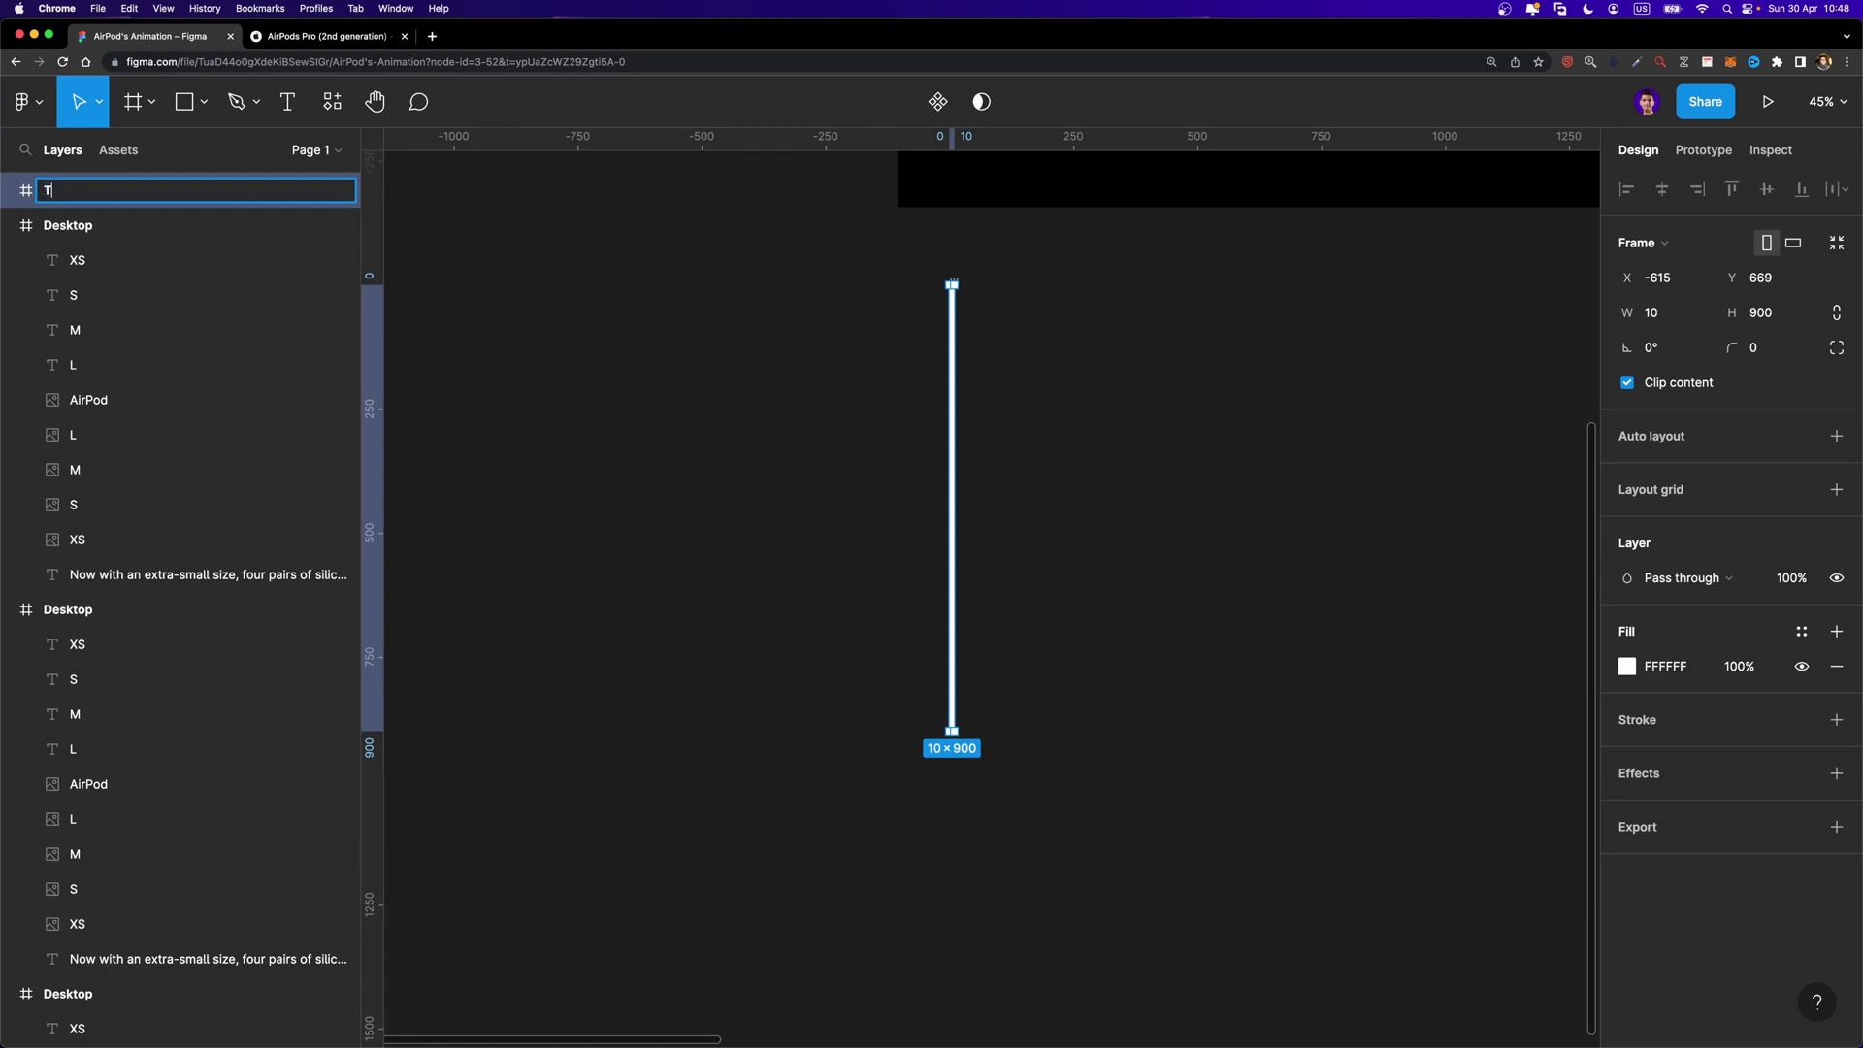
text(rack)
key(Return)
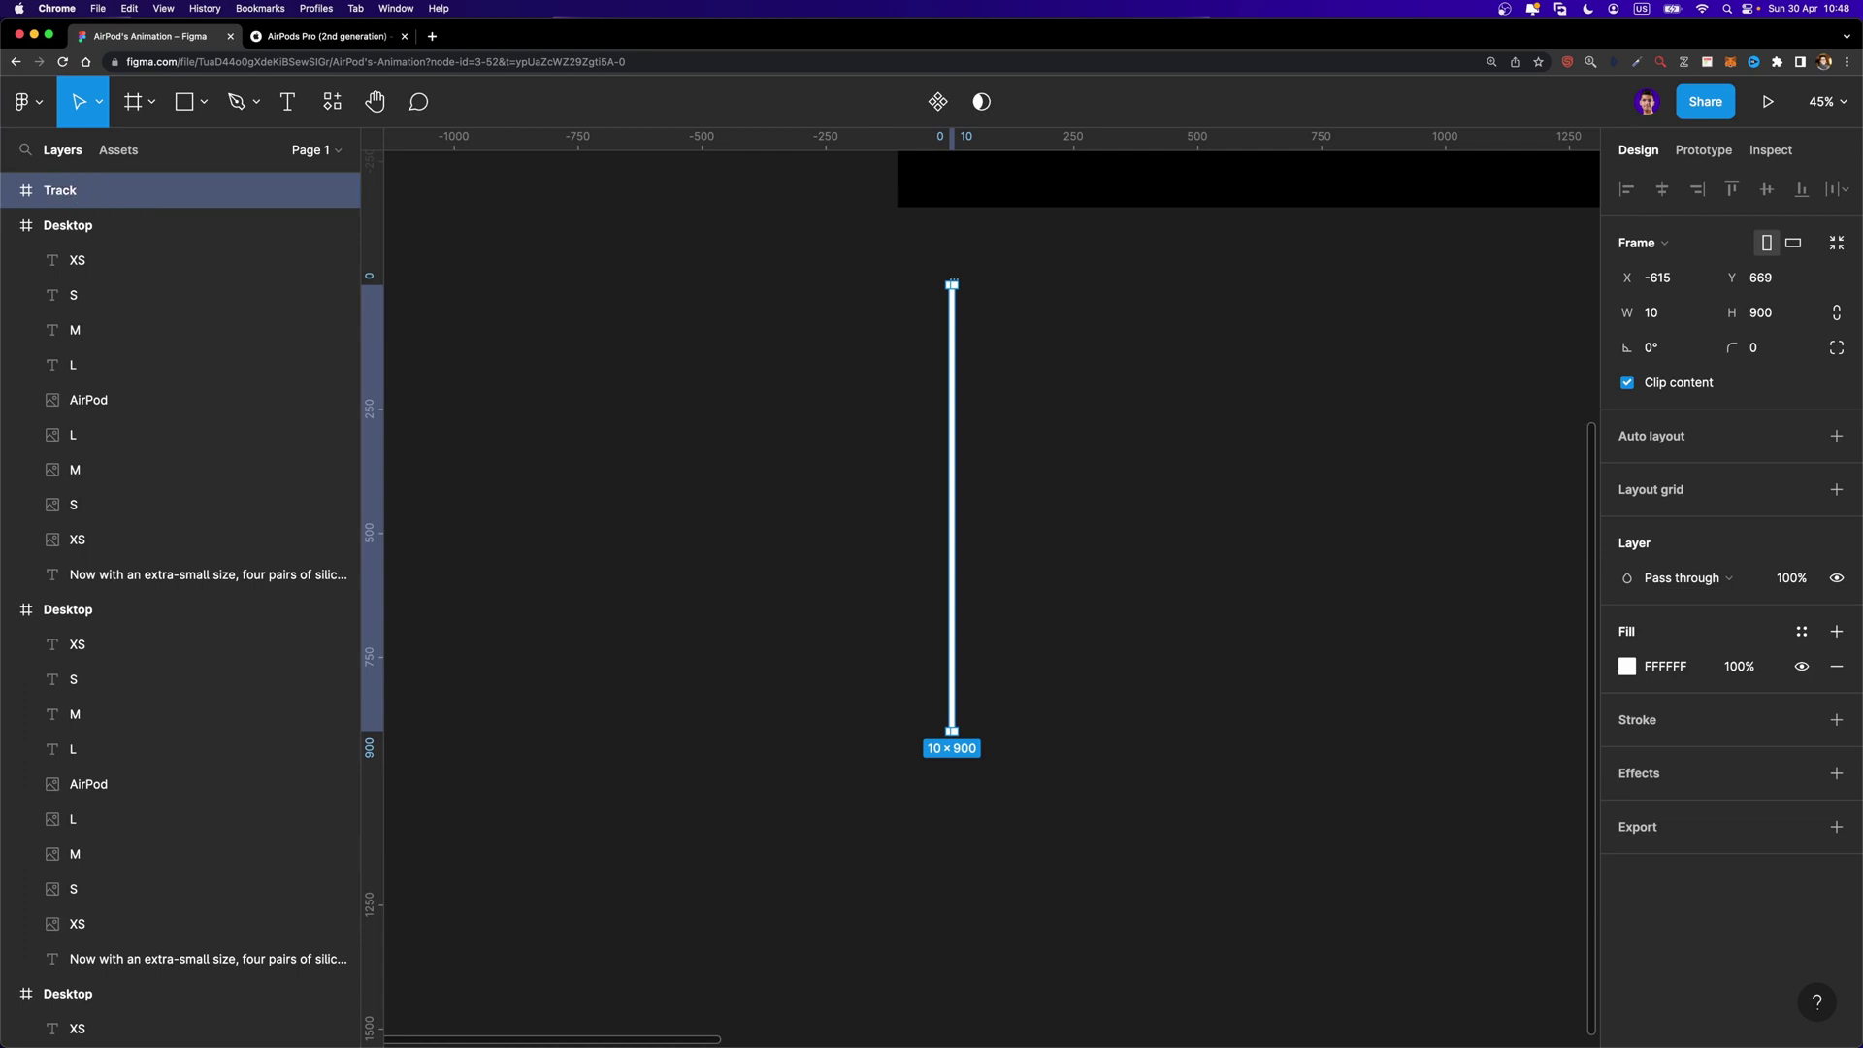
Give the Track frame the grey fill 686868 and a corner radius of 7, and deselect it
scroll(1195, 583, up, 2)
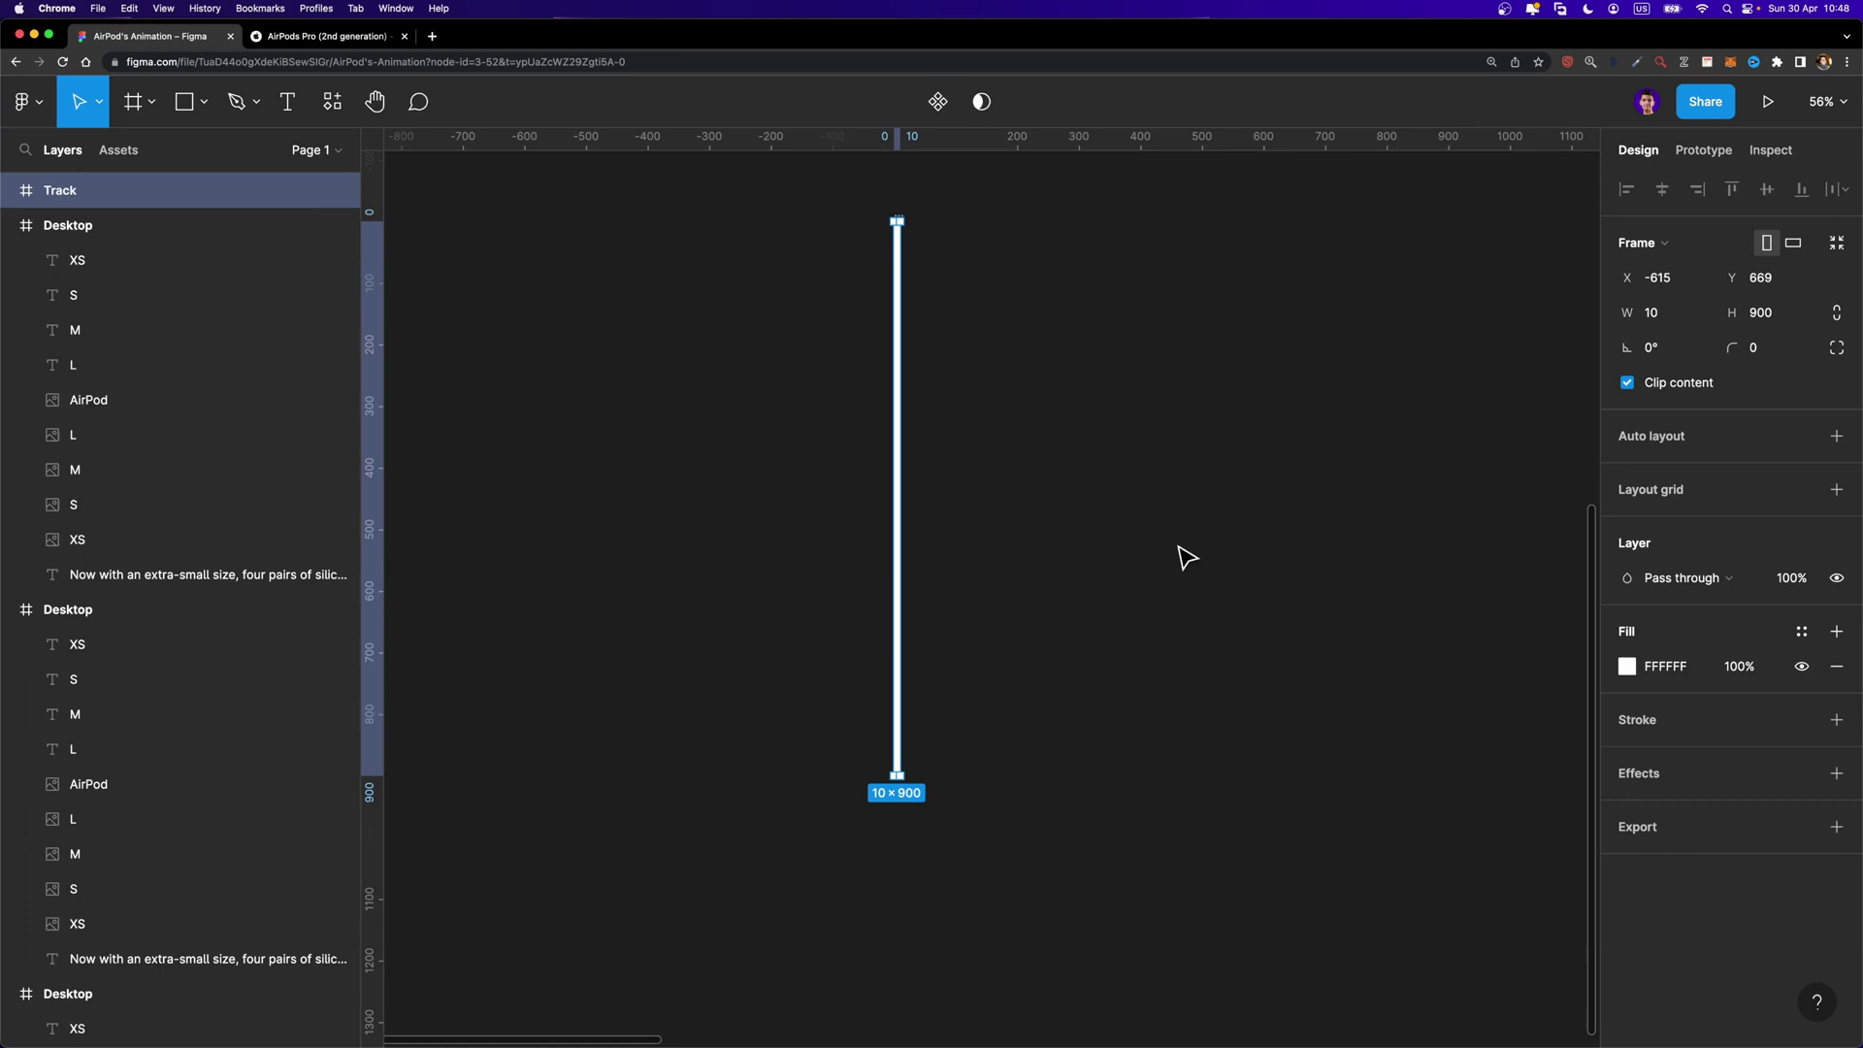
click(1627, 667)
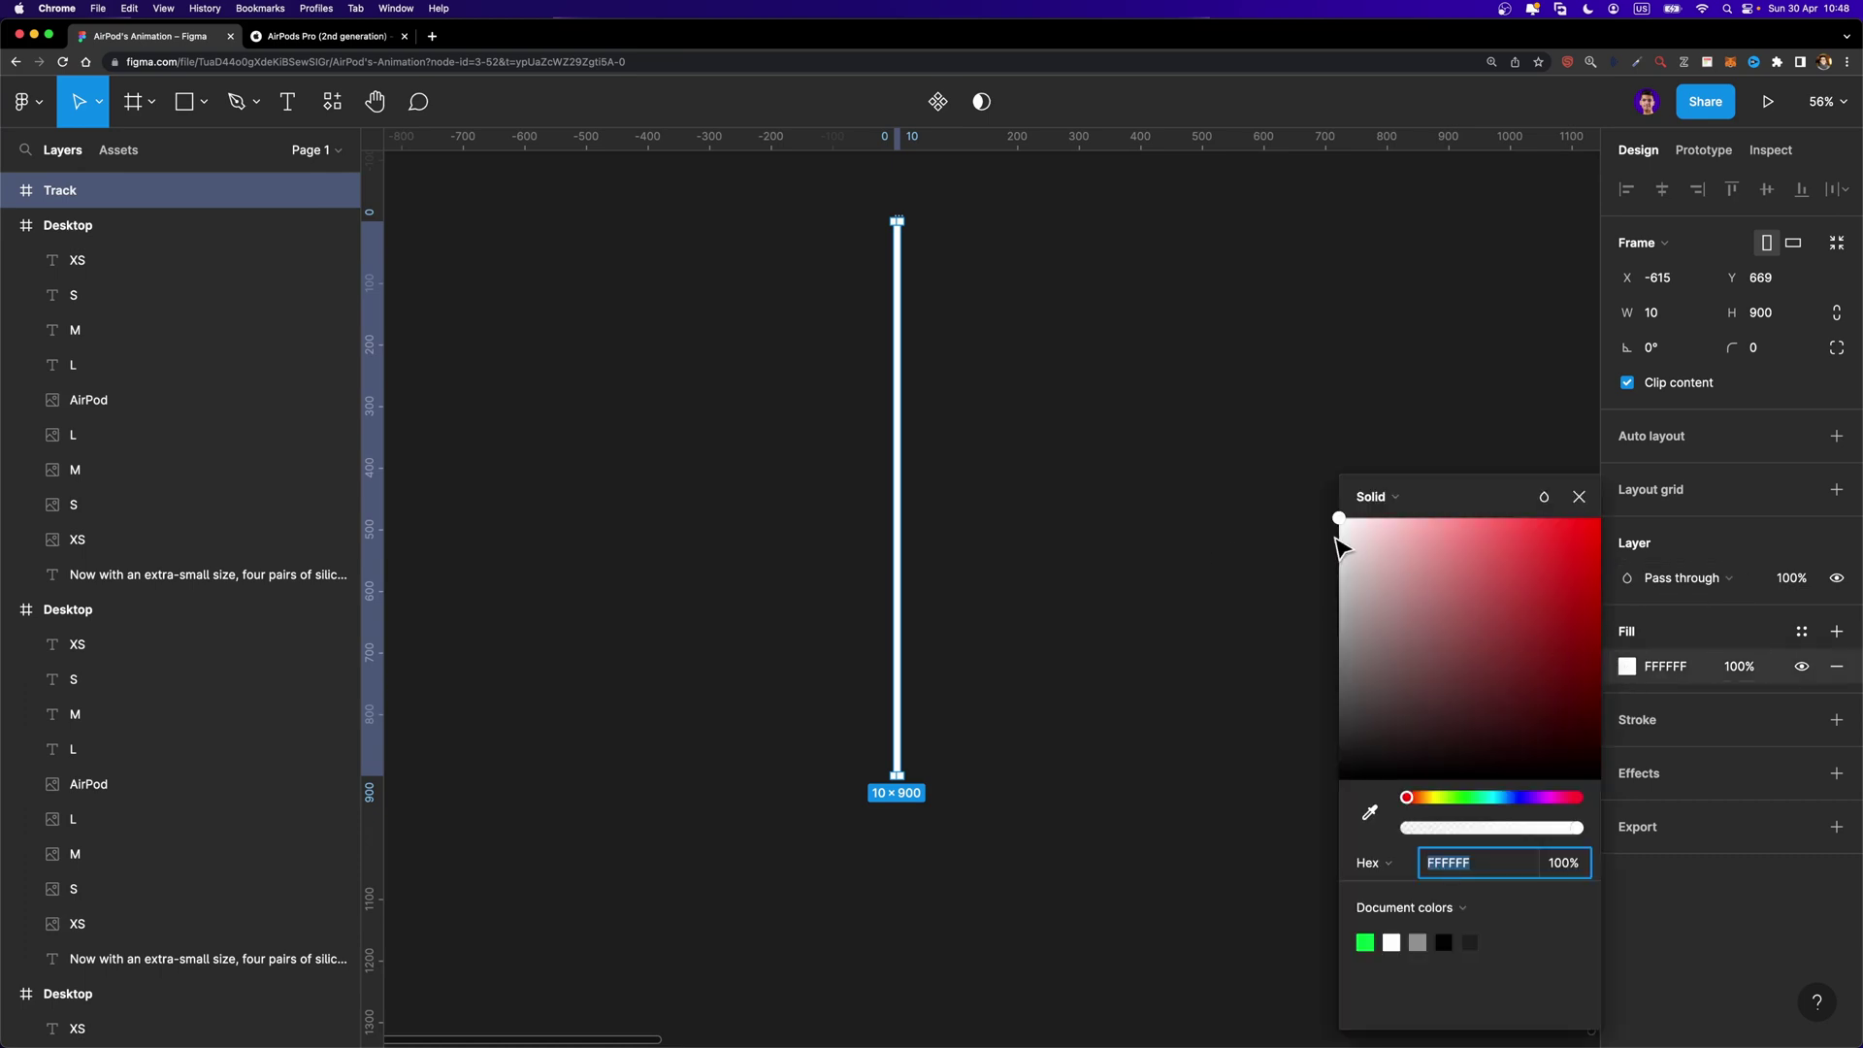
drag(1348, 533, 1301, 664)
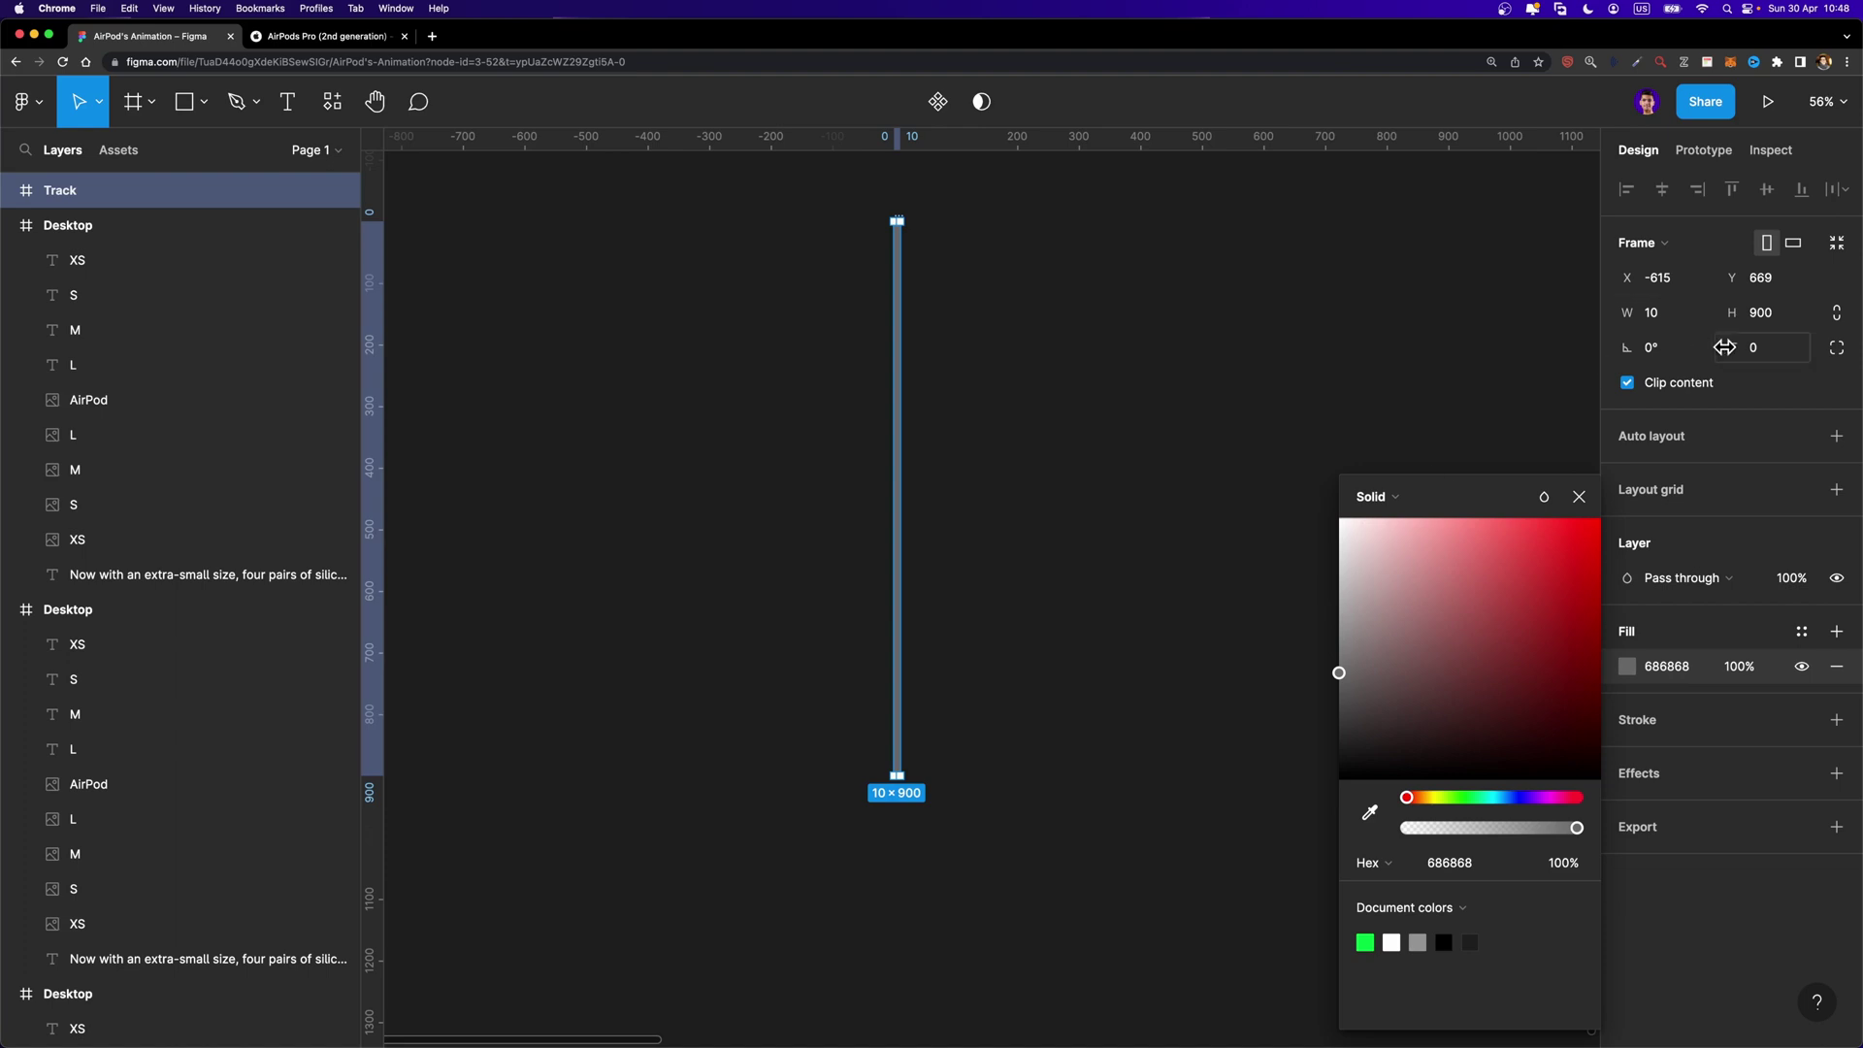
drag(1754, 348, 1725, 348)
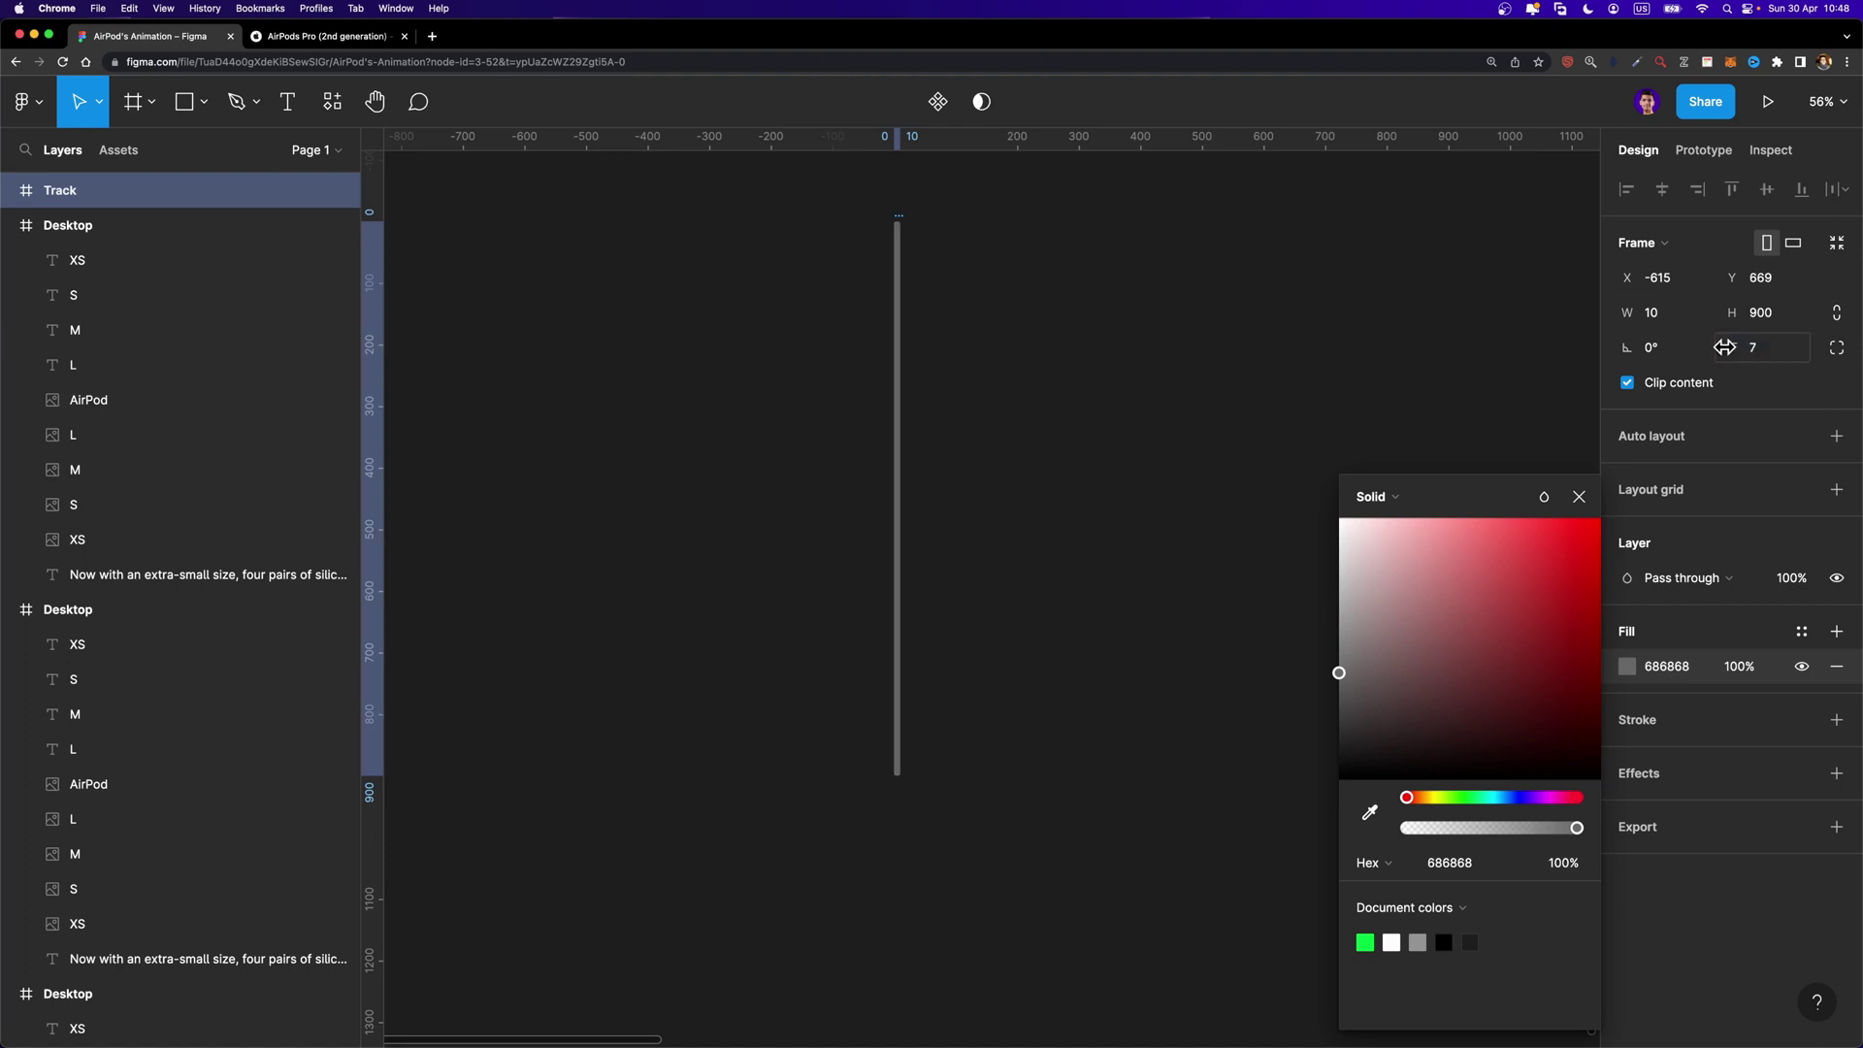
click(1032, 241)
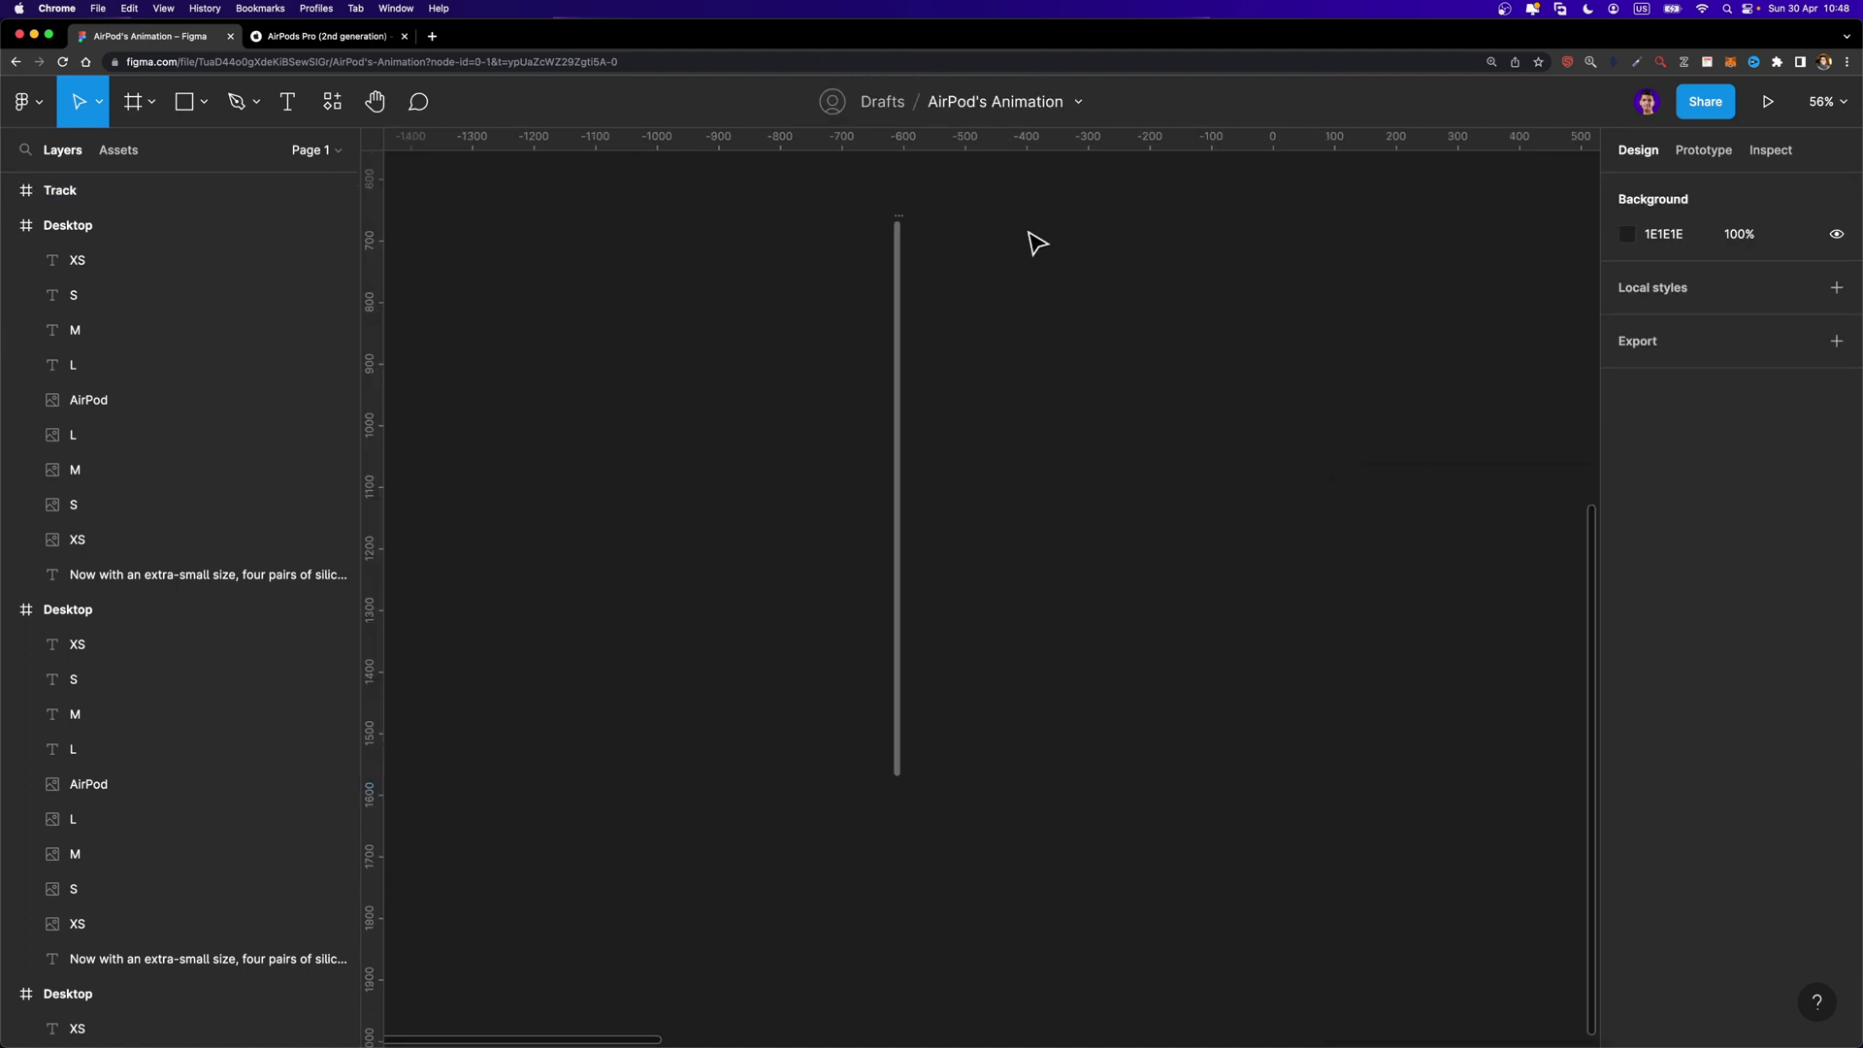
Duplicate the Track frame and change the copy's fill to white FFFFFF
scroll(970, 223, up, 2)
click(893, 218)
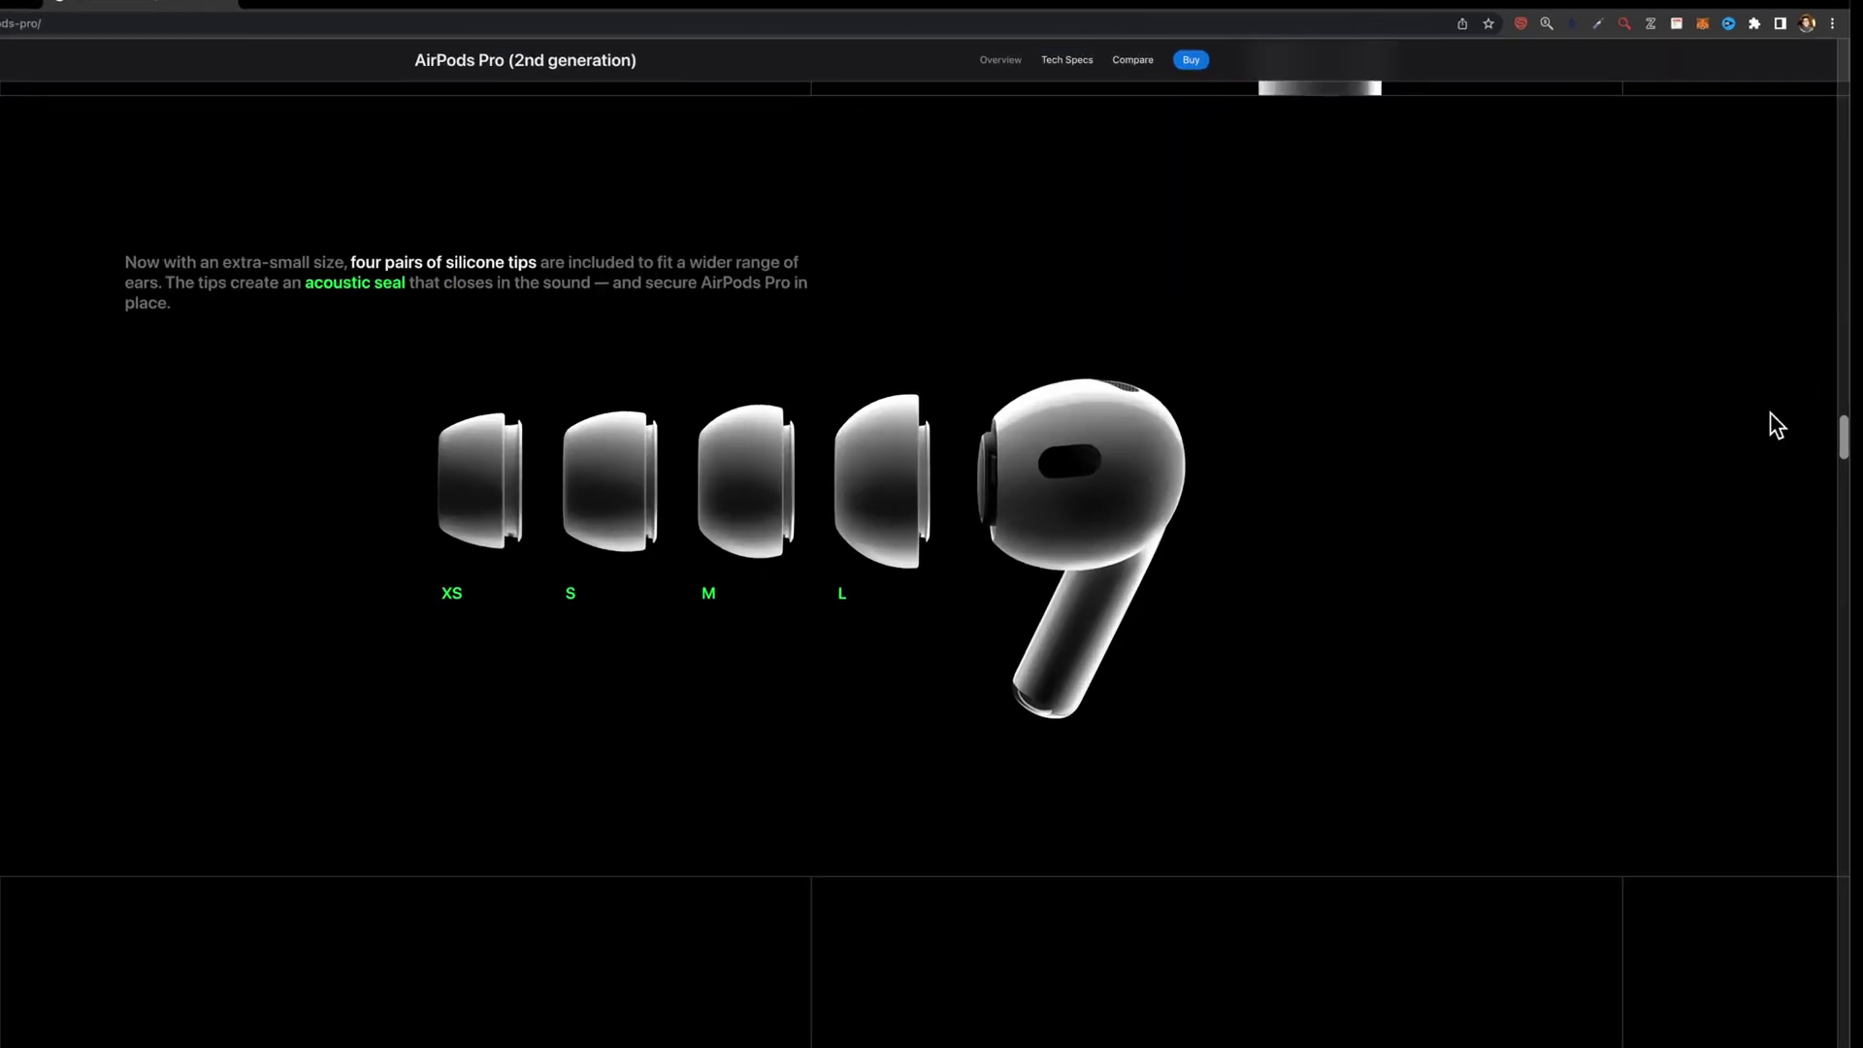
scroll(1776, 427, down, 3)
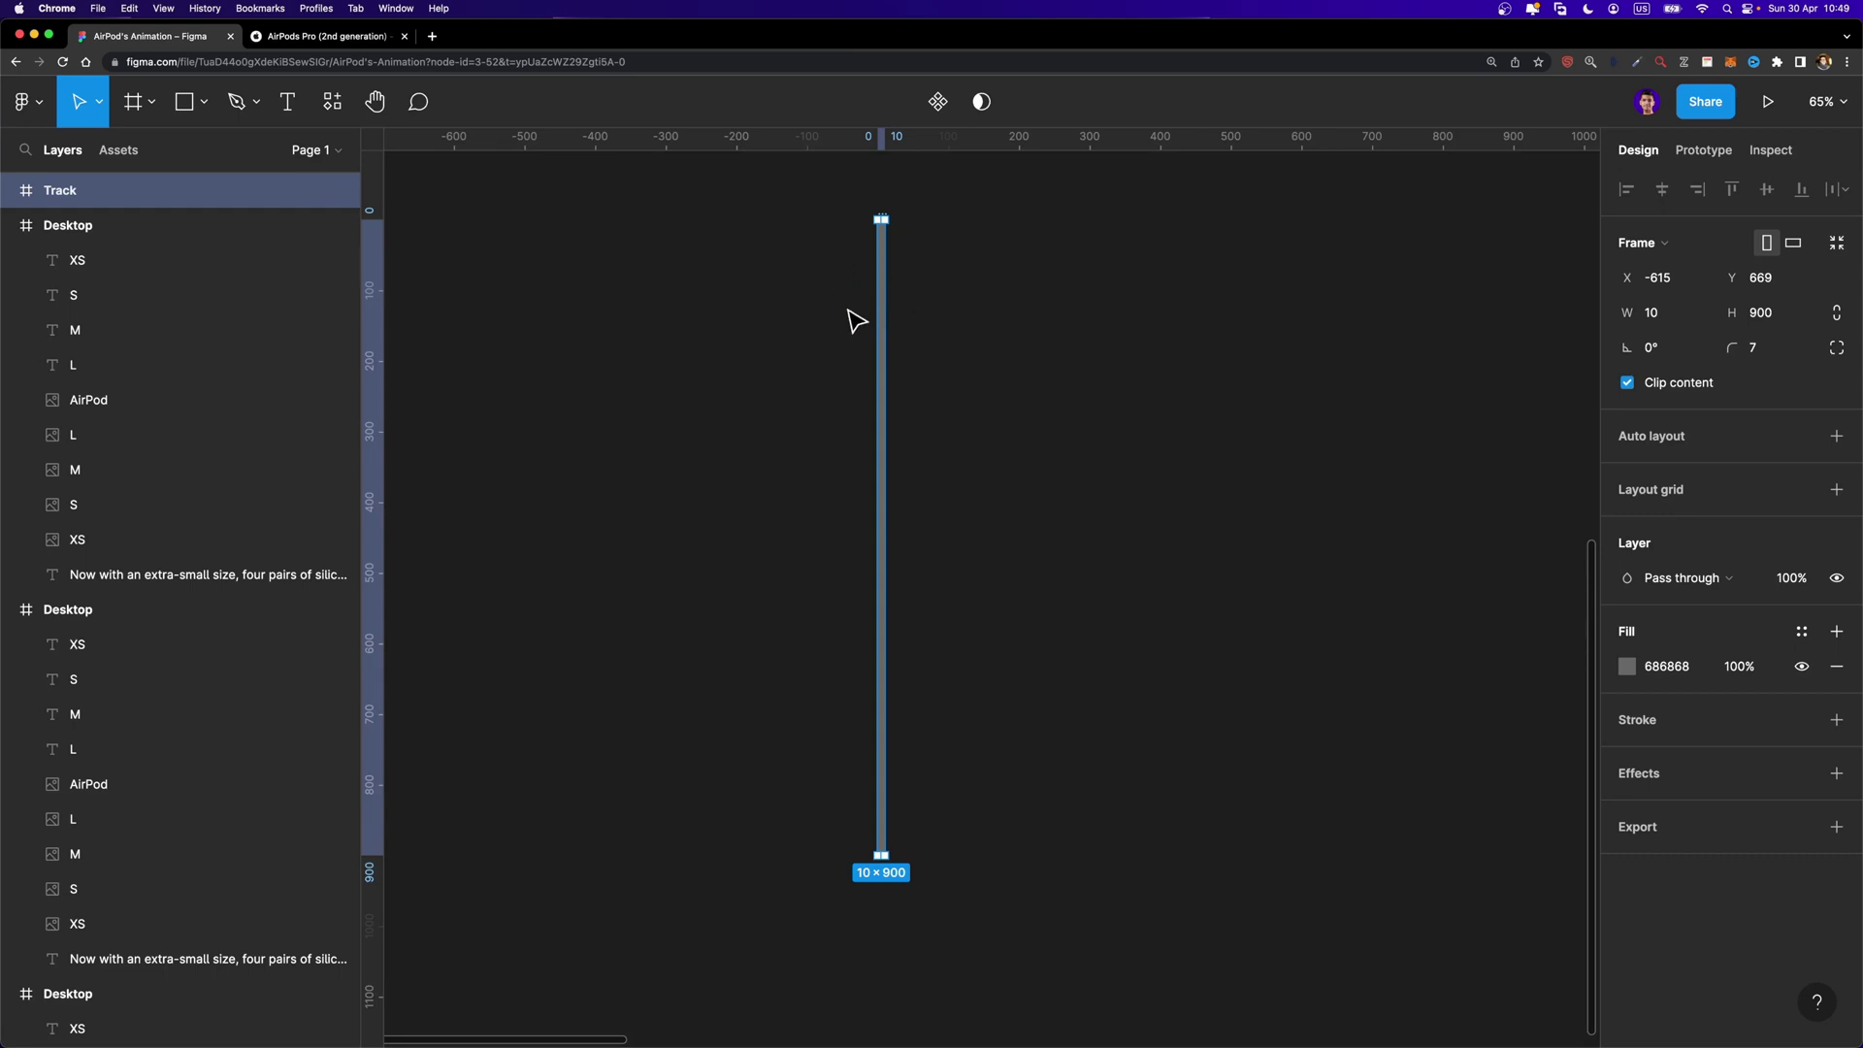
key(super+d)
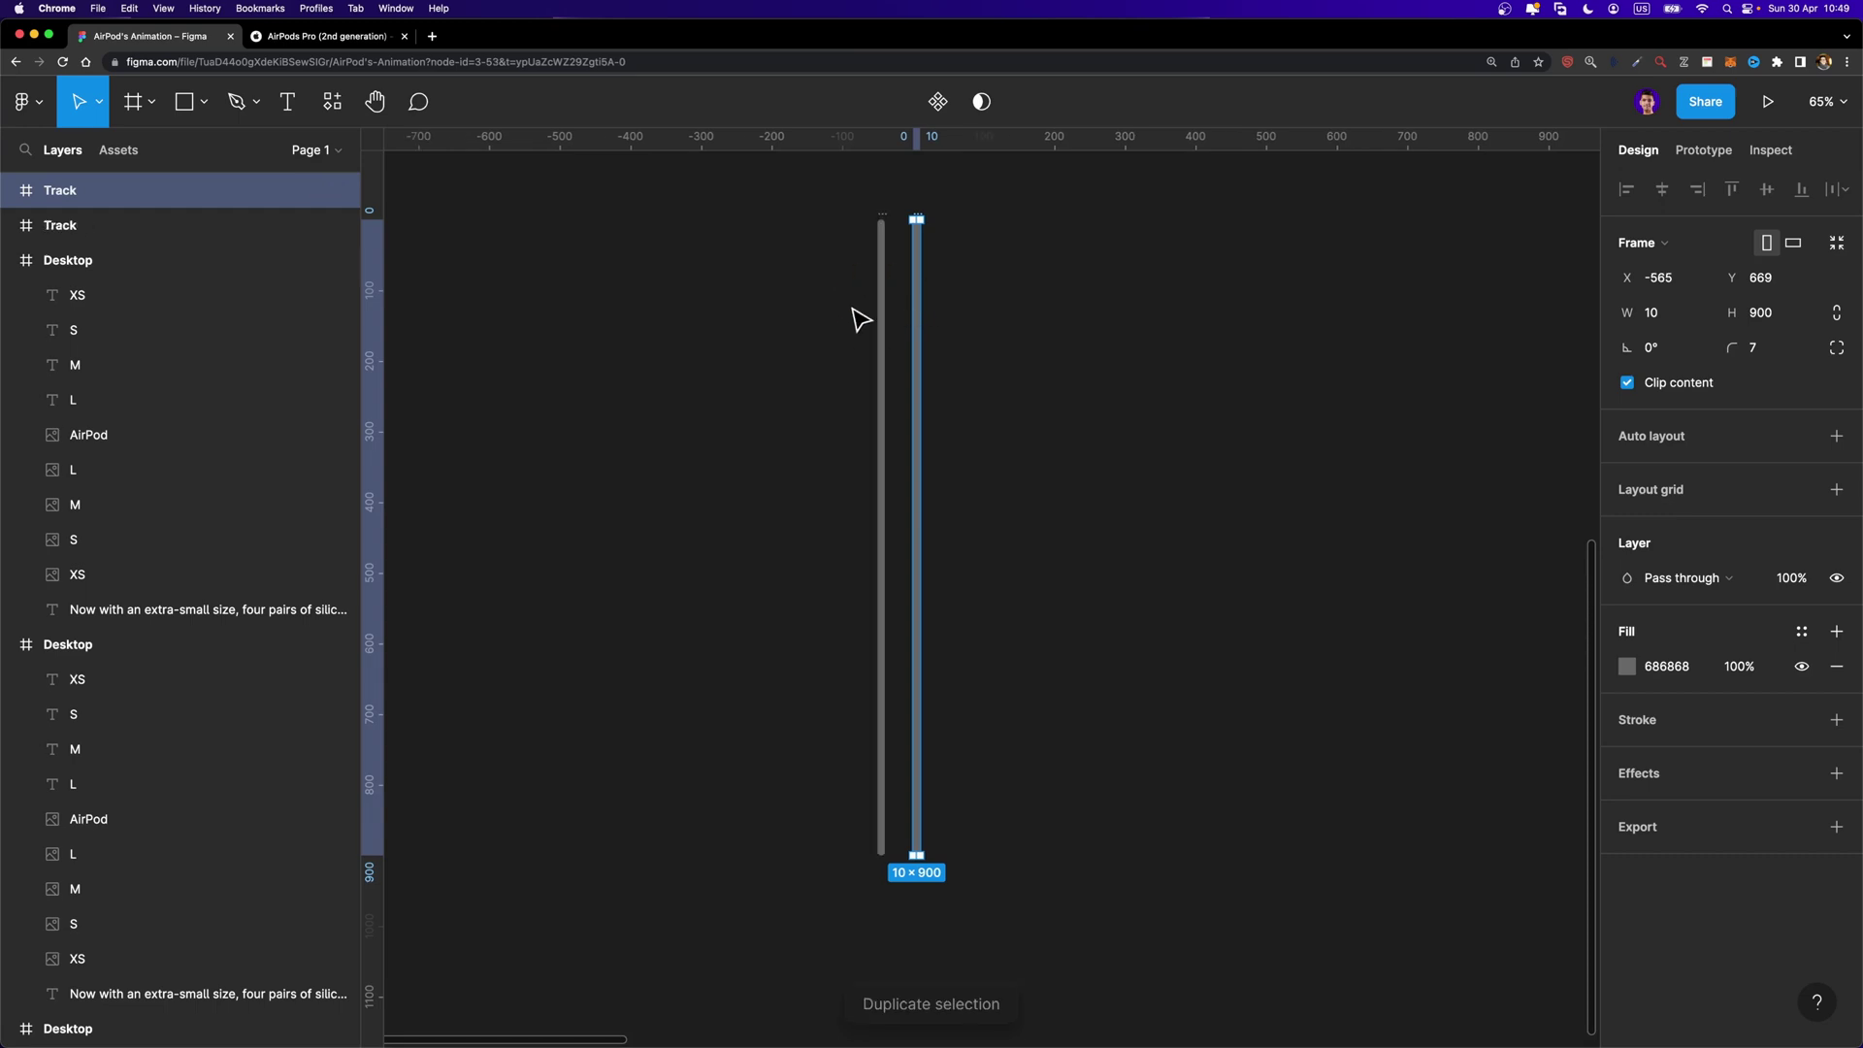
click(1629, 665)
drag(1400, 632, 1289, 512)
key(Escape)
Set the white copy's height to one fifth of the track by entering 900/5
scroll(632, 379, down, 10)
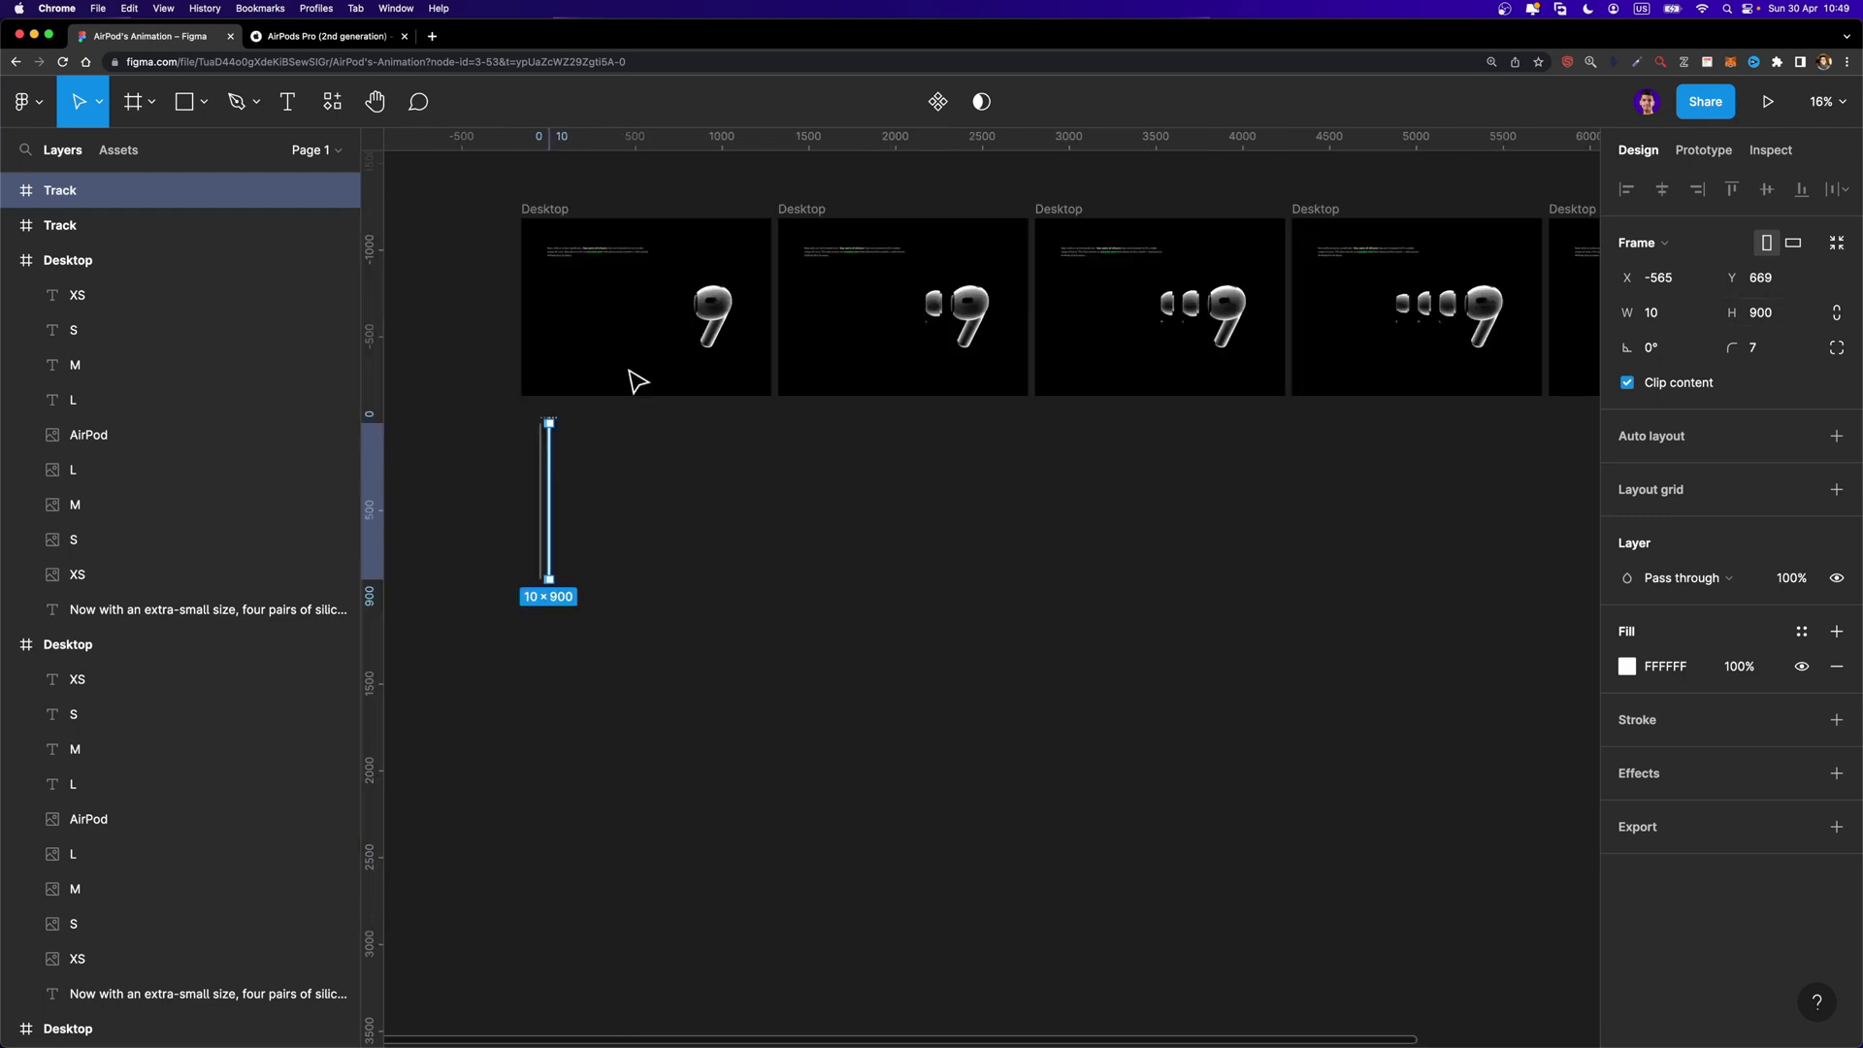
scroll(714, 491, up, 7)
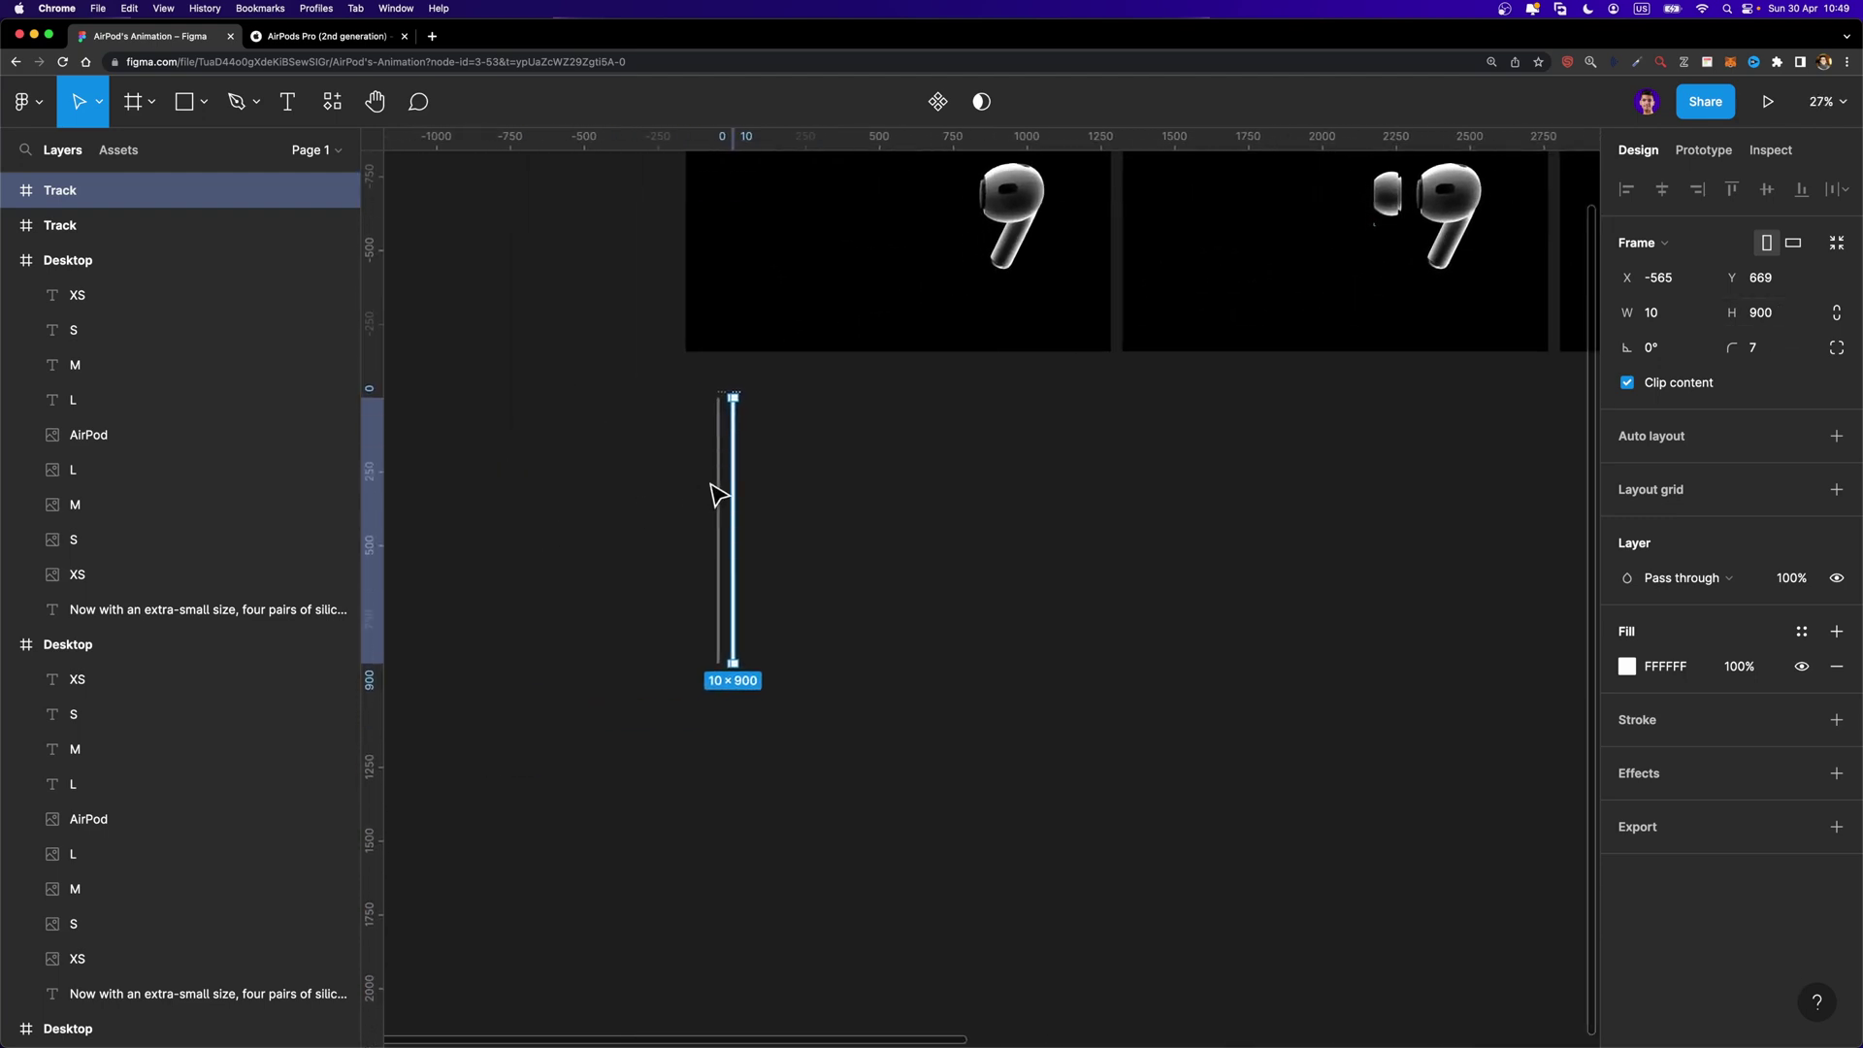
click(1781, 315)
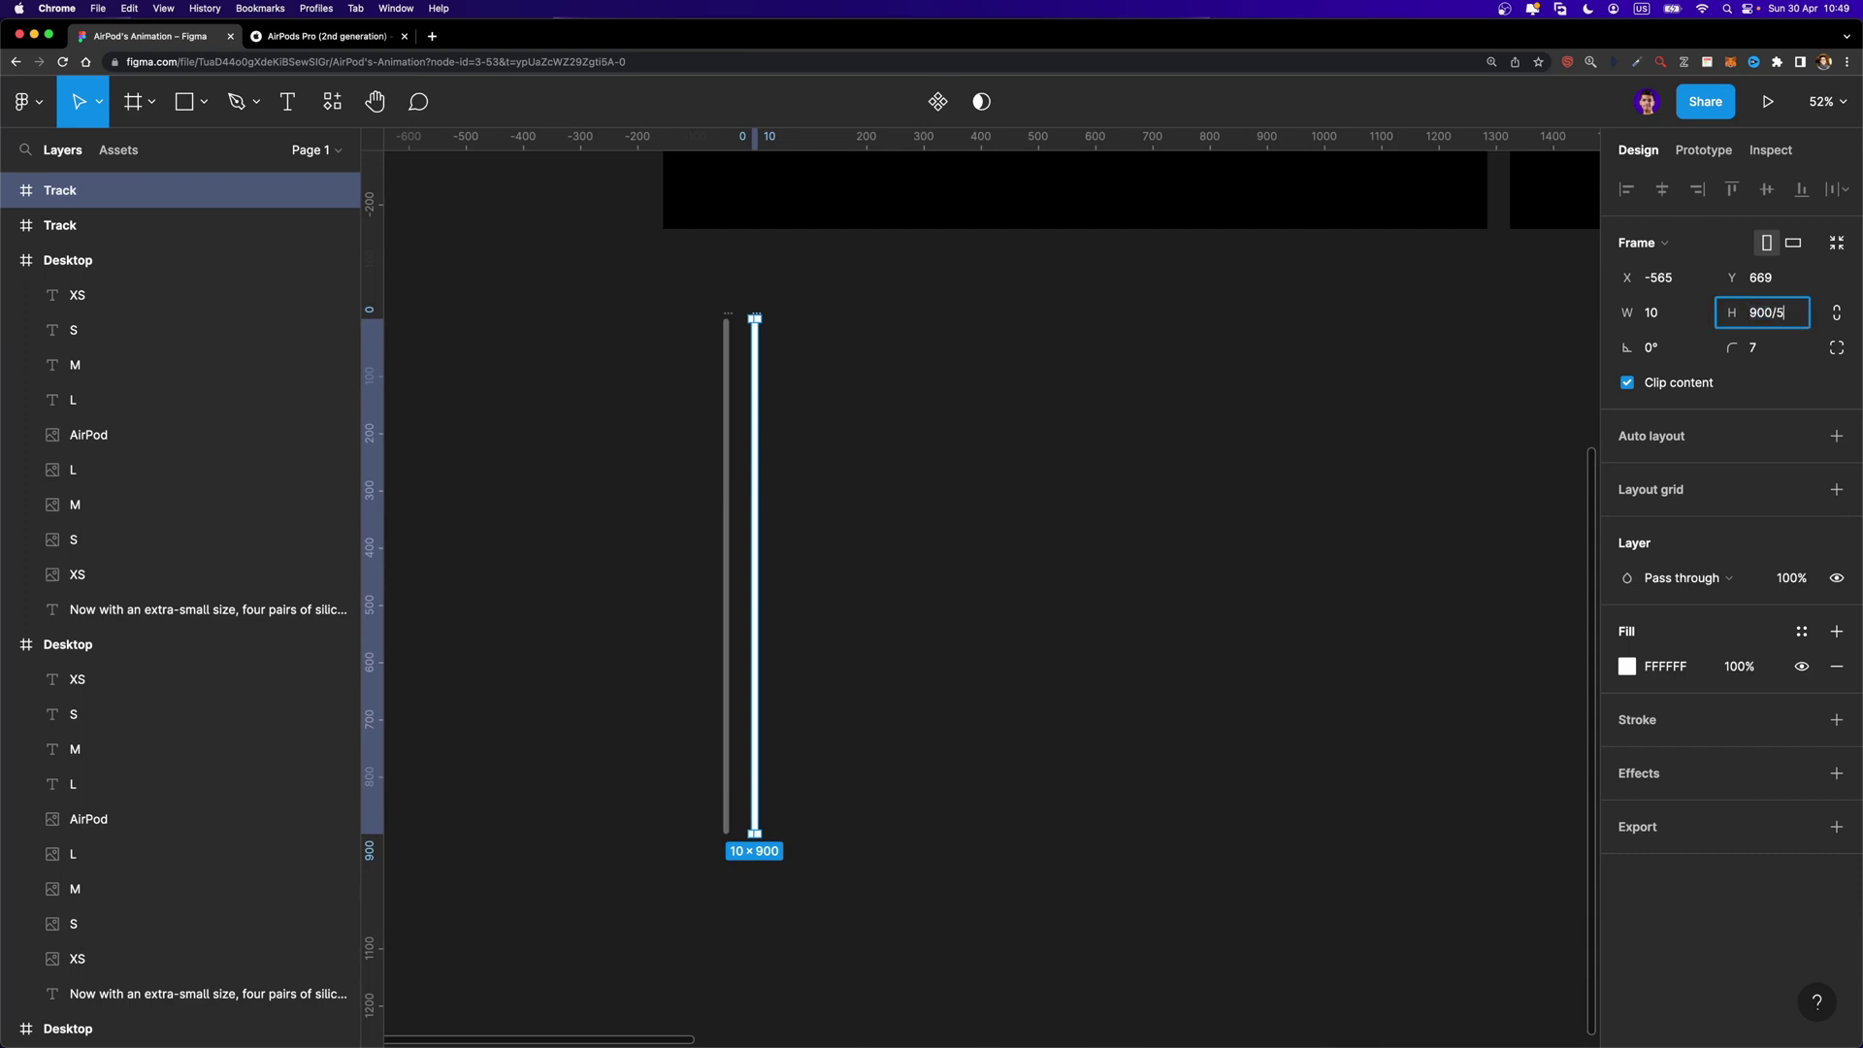
text(/5)
key(Return)
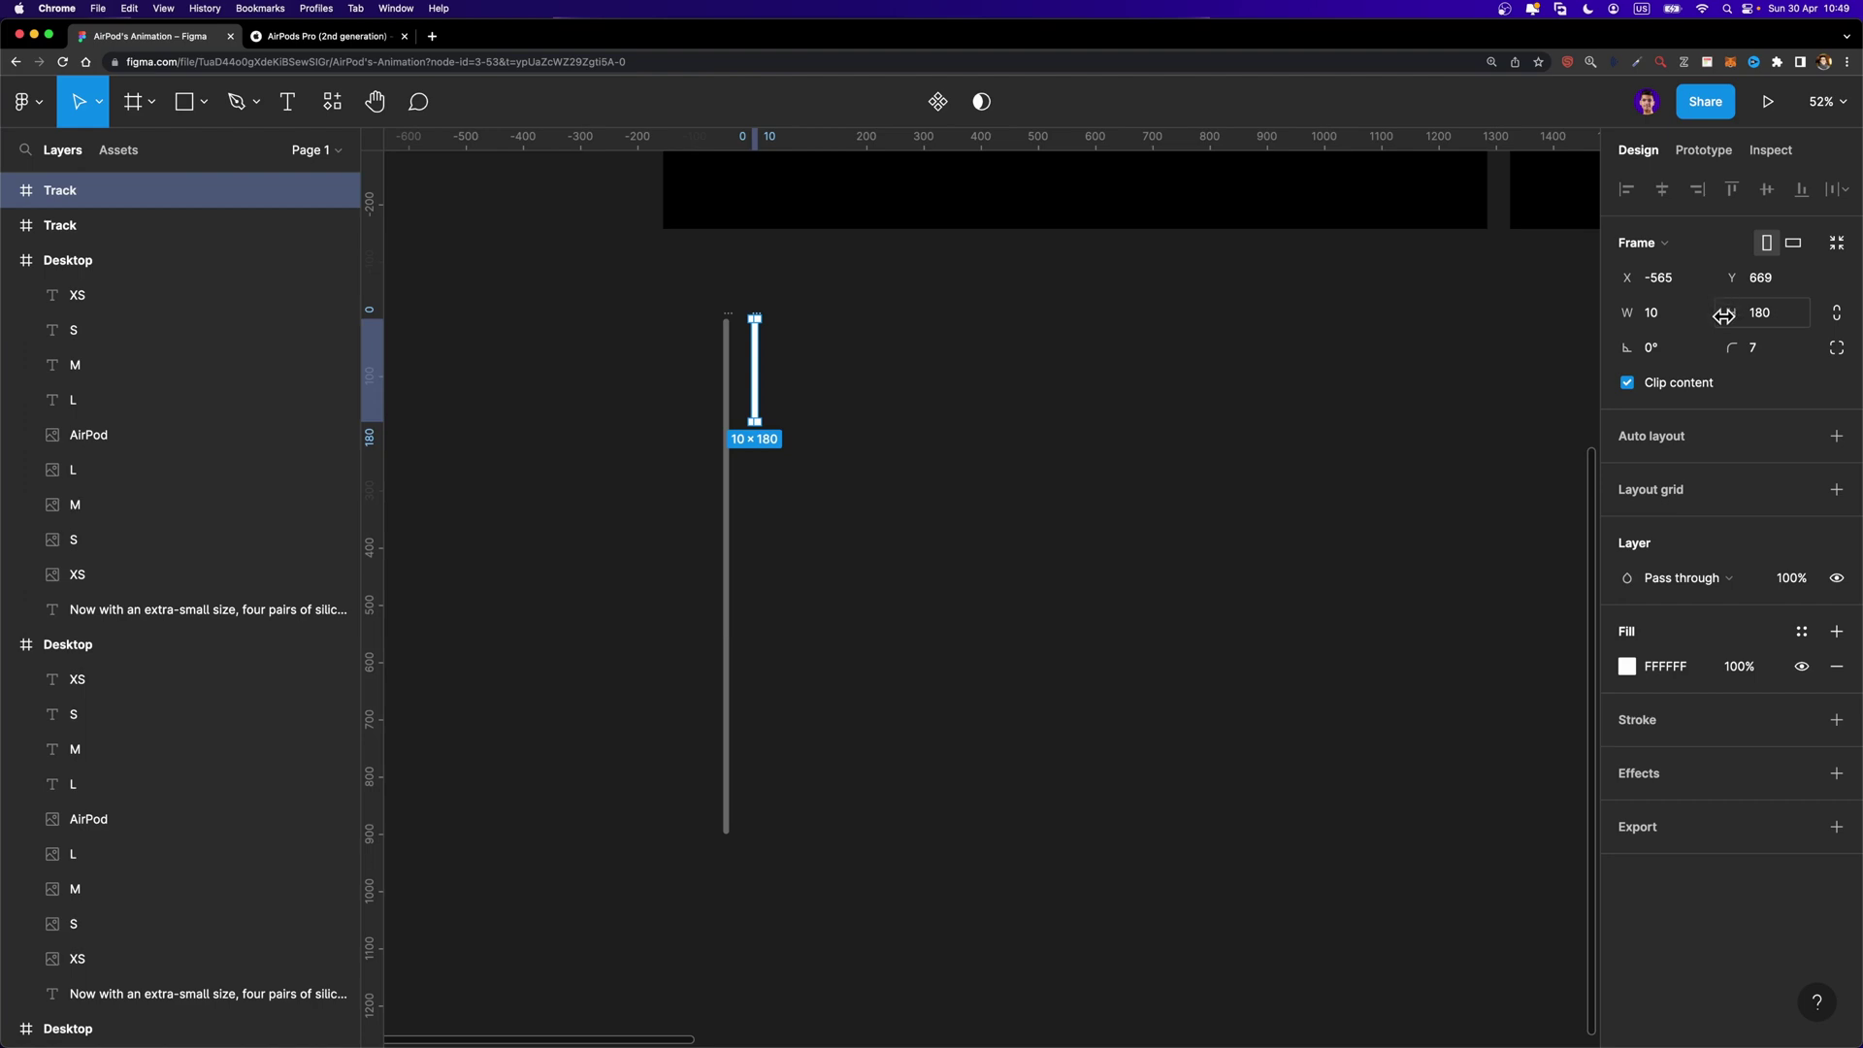
Rename the short white frame as Thumb
scroll(883, 433, up, 3)
double_click(68, 194)
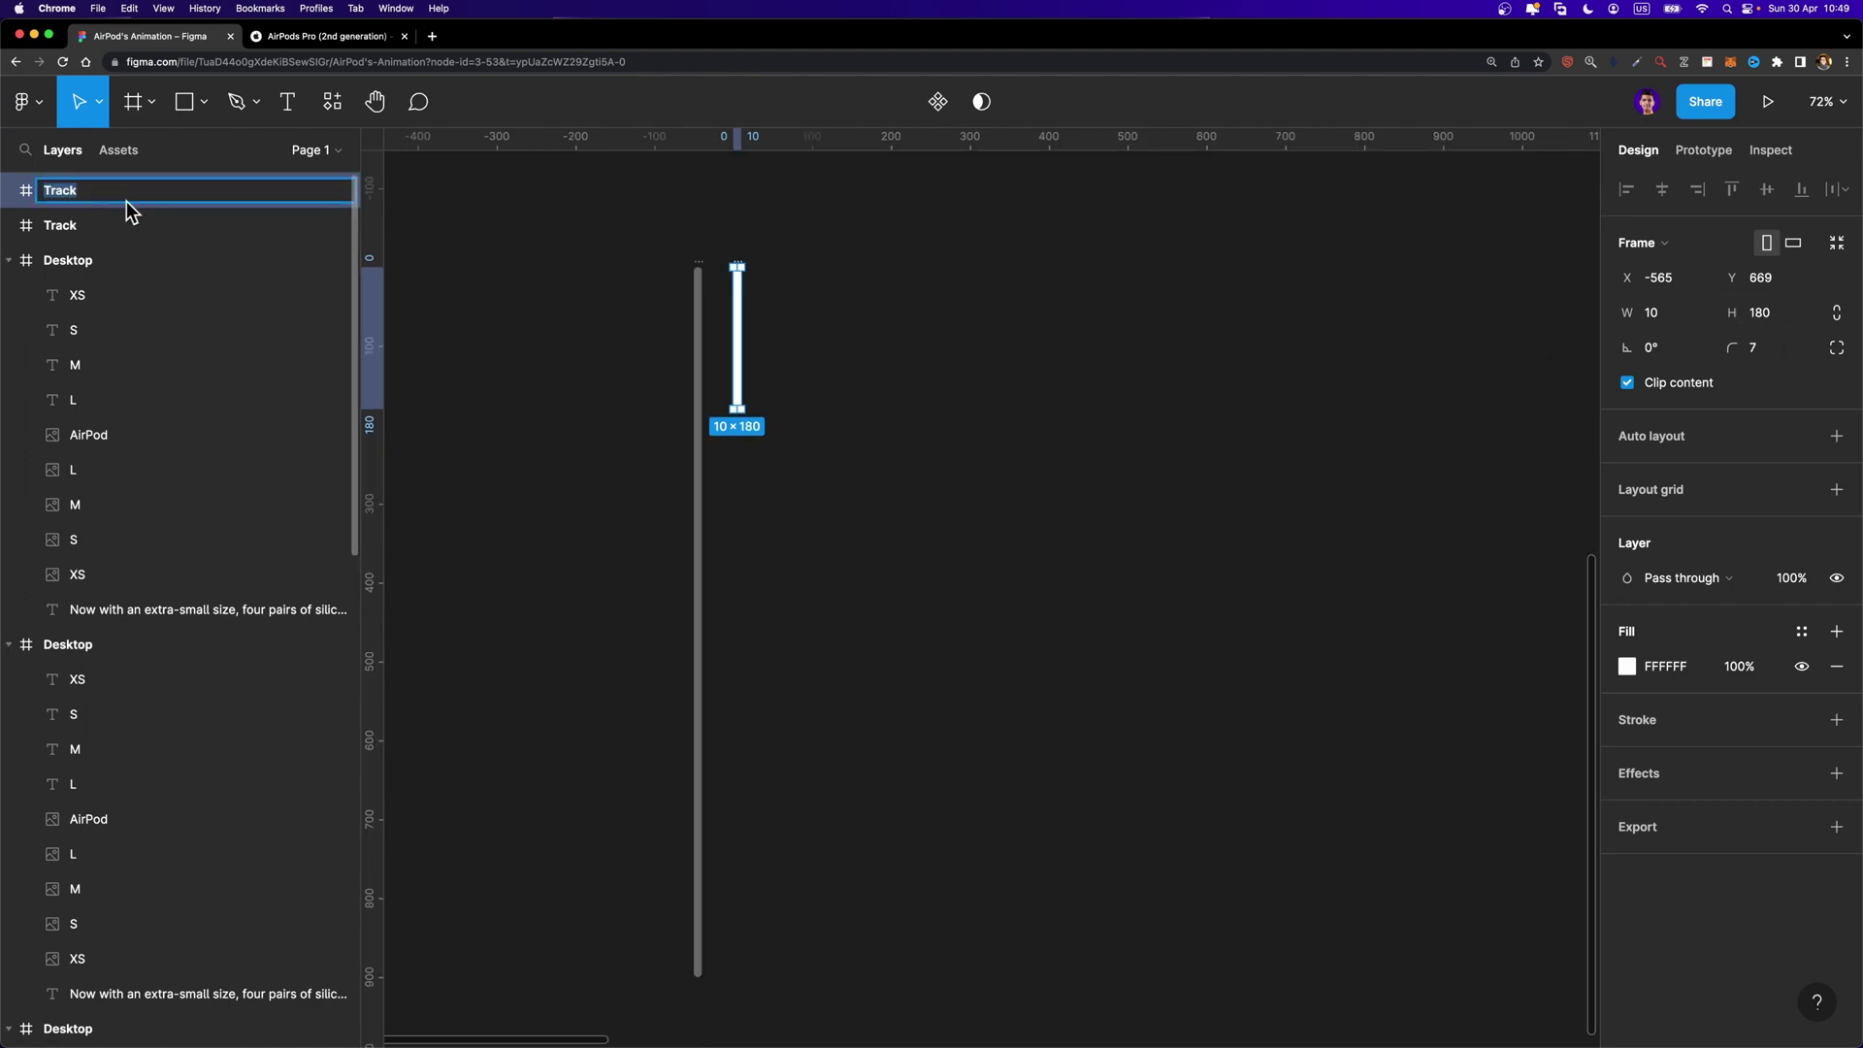
text(Thumb)
key(Return)
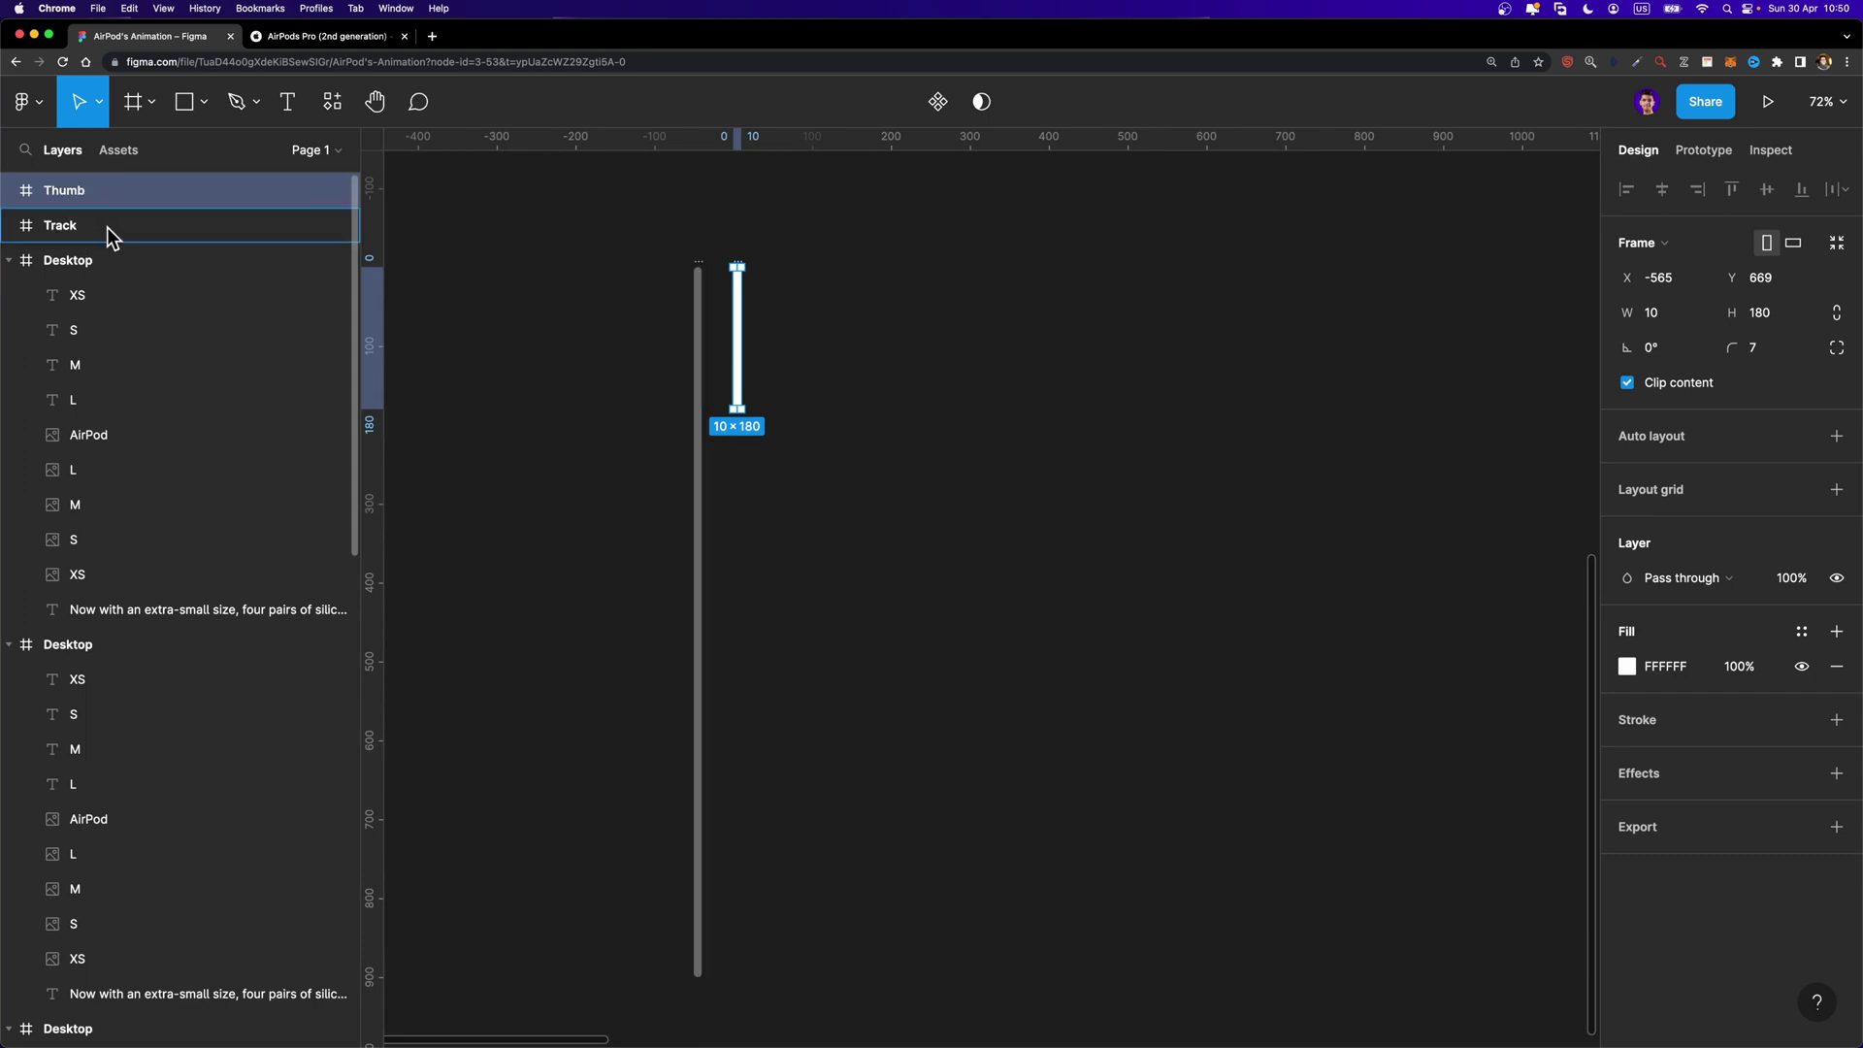
Nest the Thumb frame inside the Track frame, centre it horizontally there and deselect it
drag(112, 230, 113, 223)
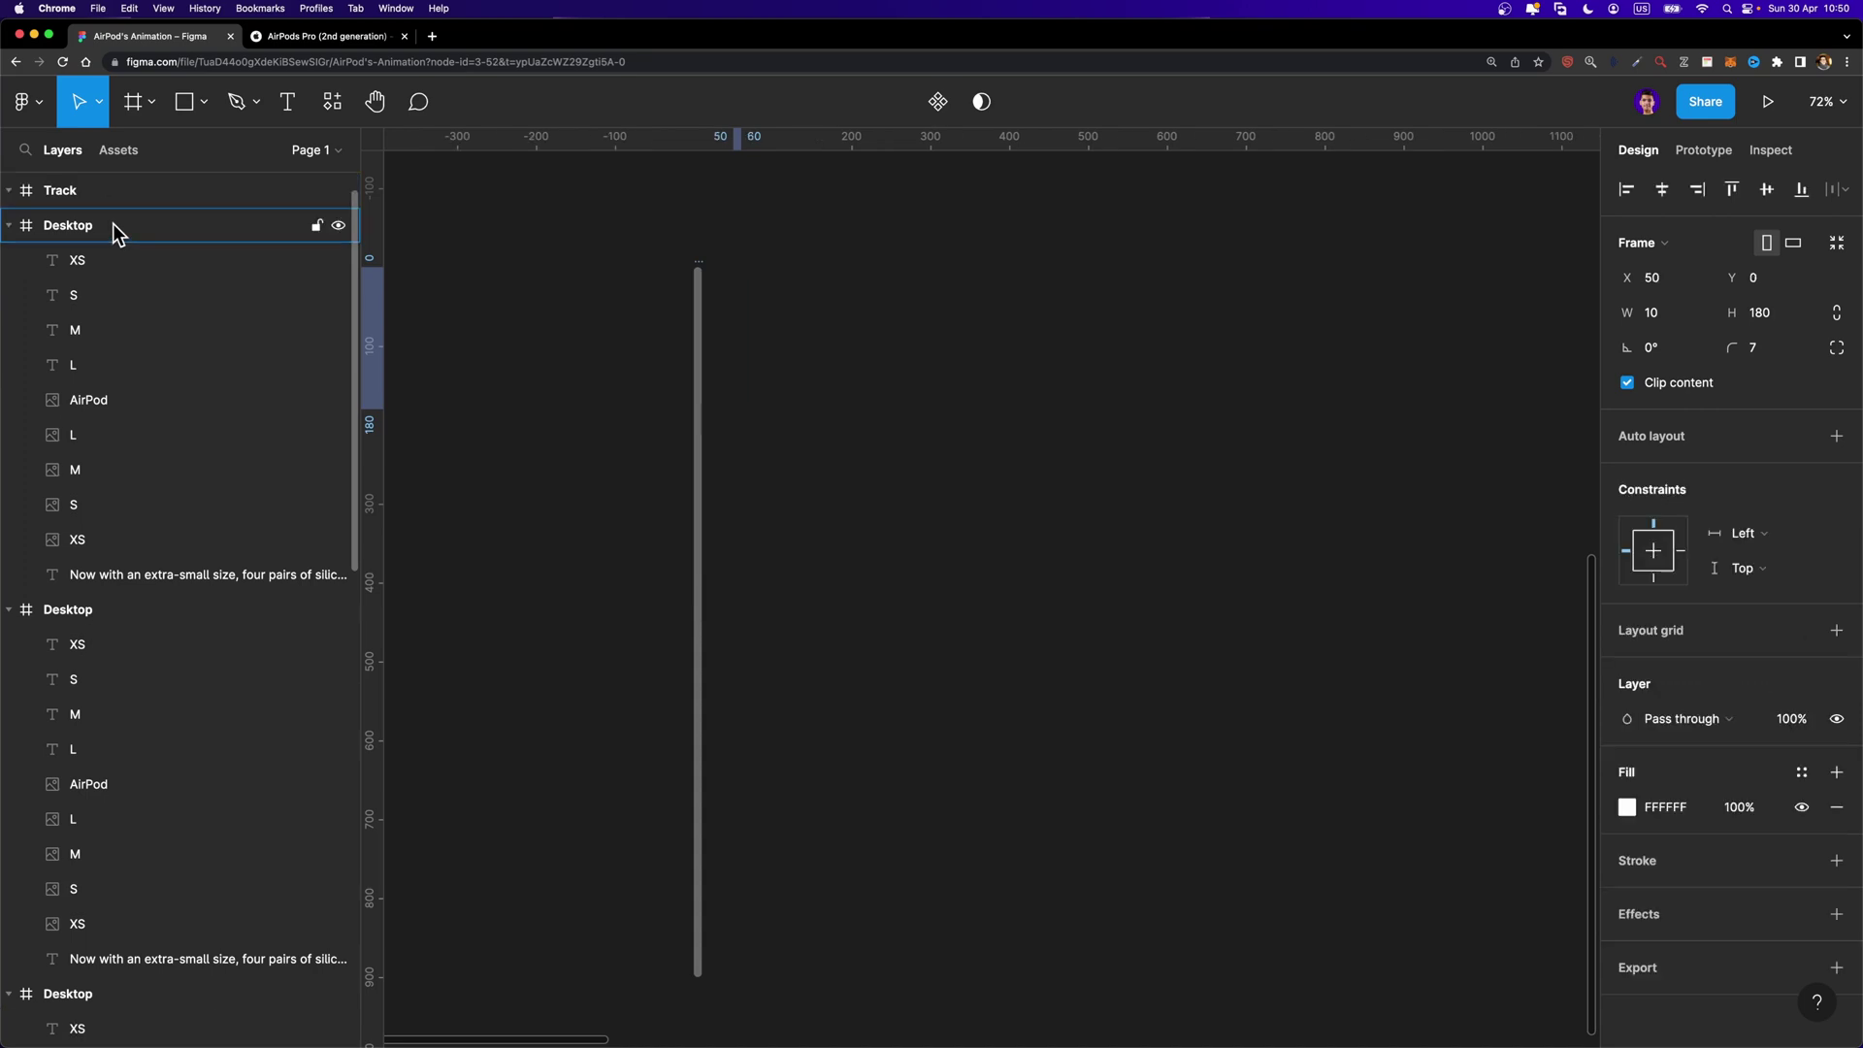
click(1660, 191)
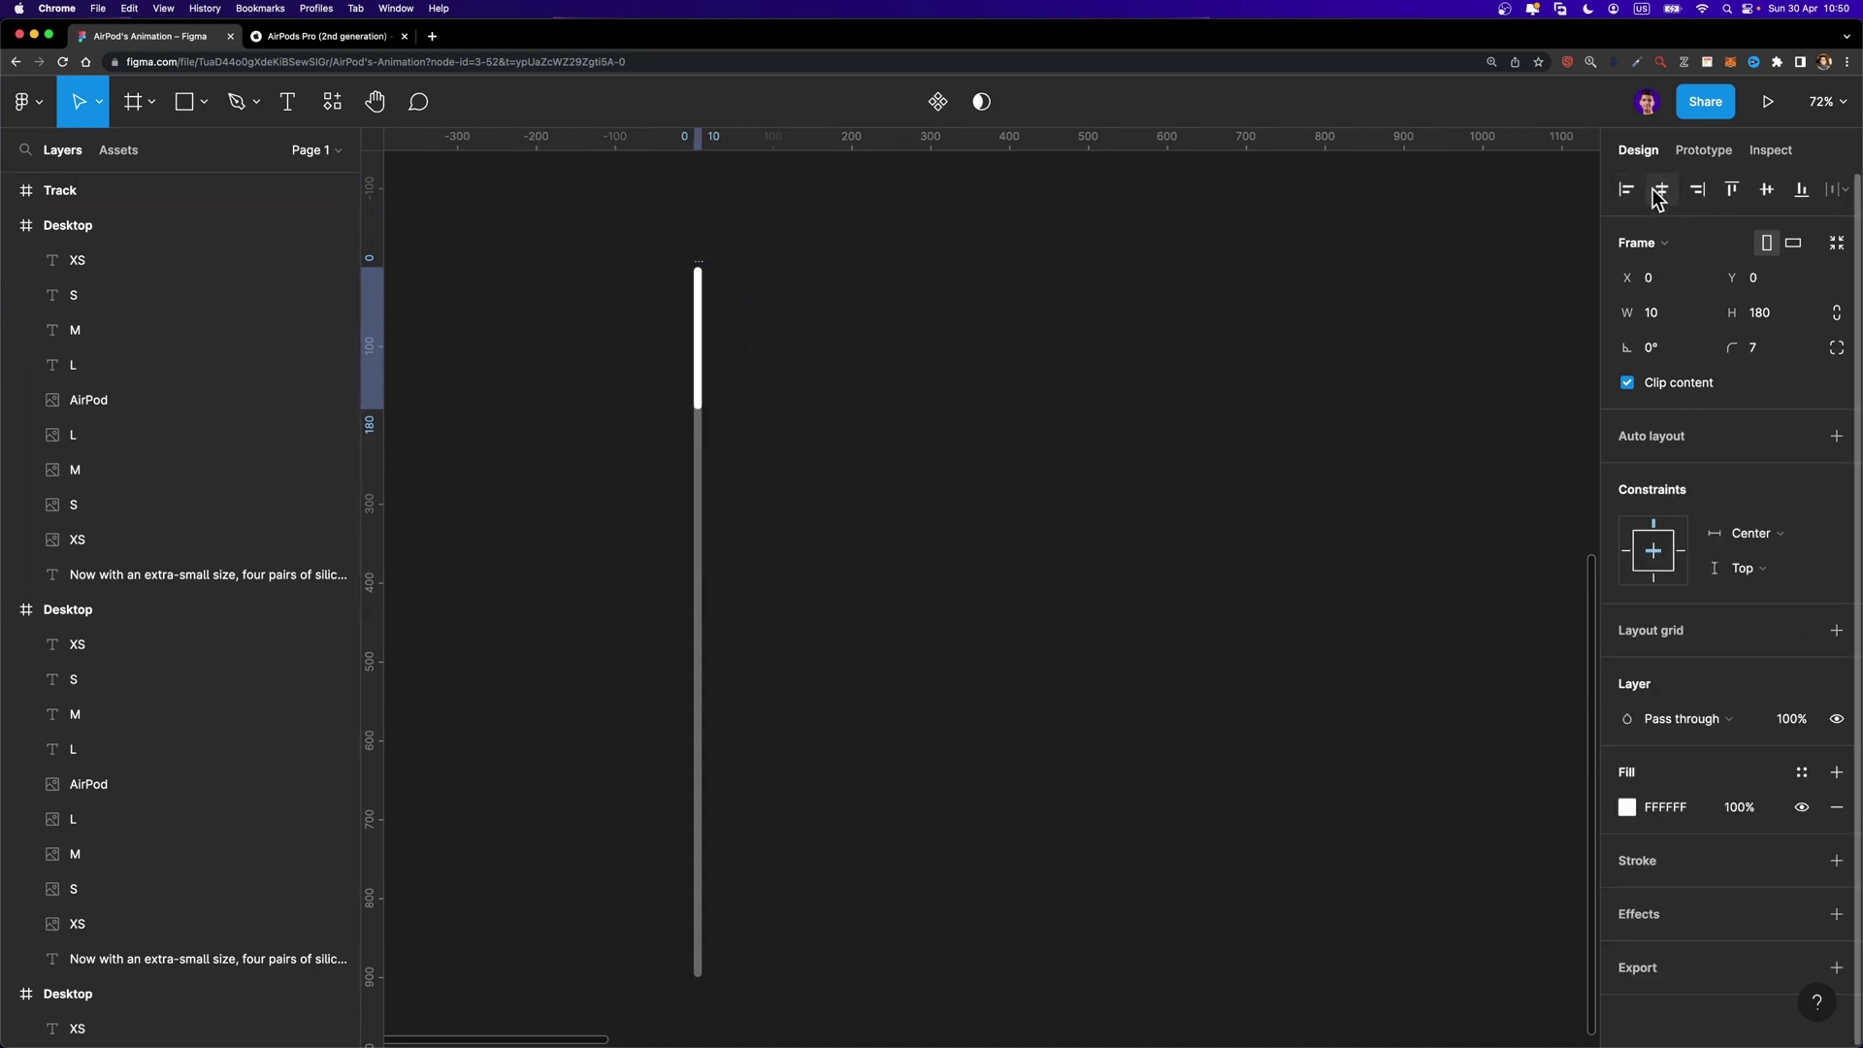
click(1052, 345)
Turn the Track frame into a component and add a second variant to it
scroll(1000, 368, left, 3)
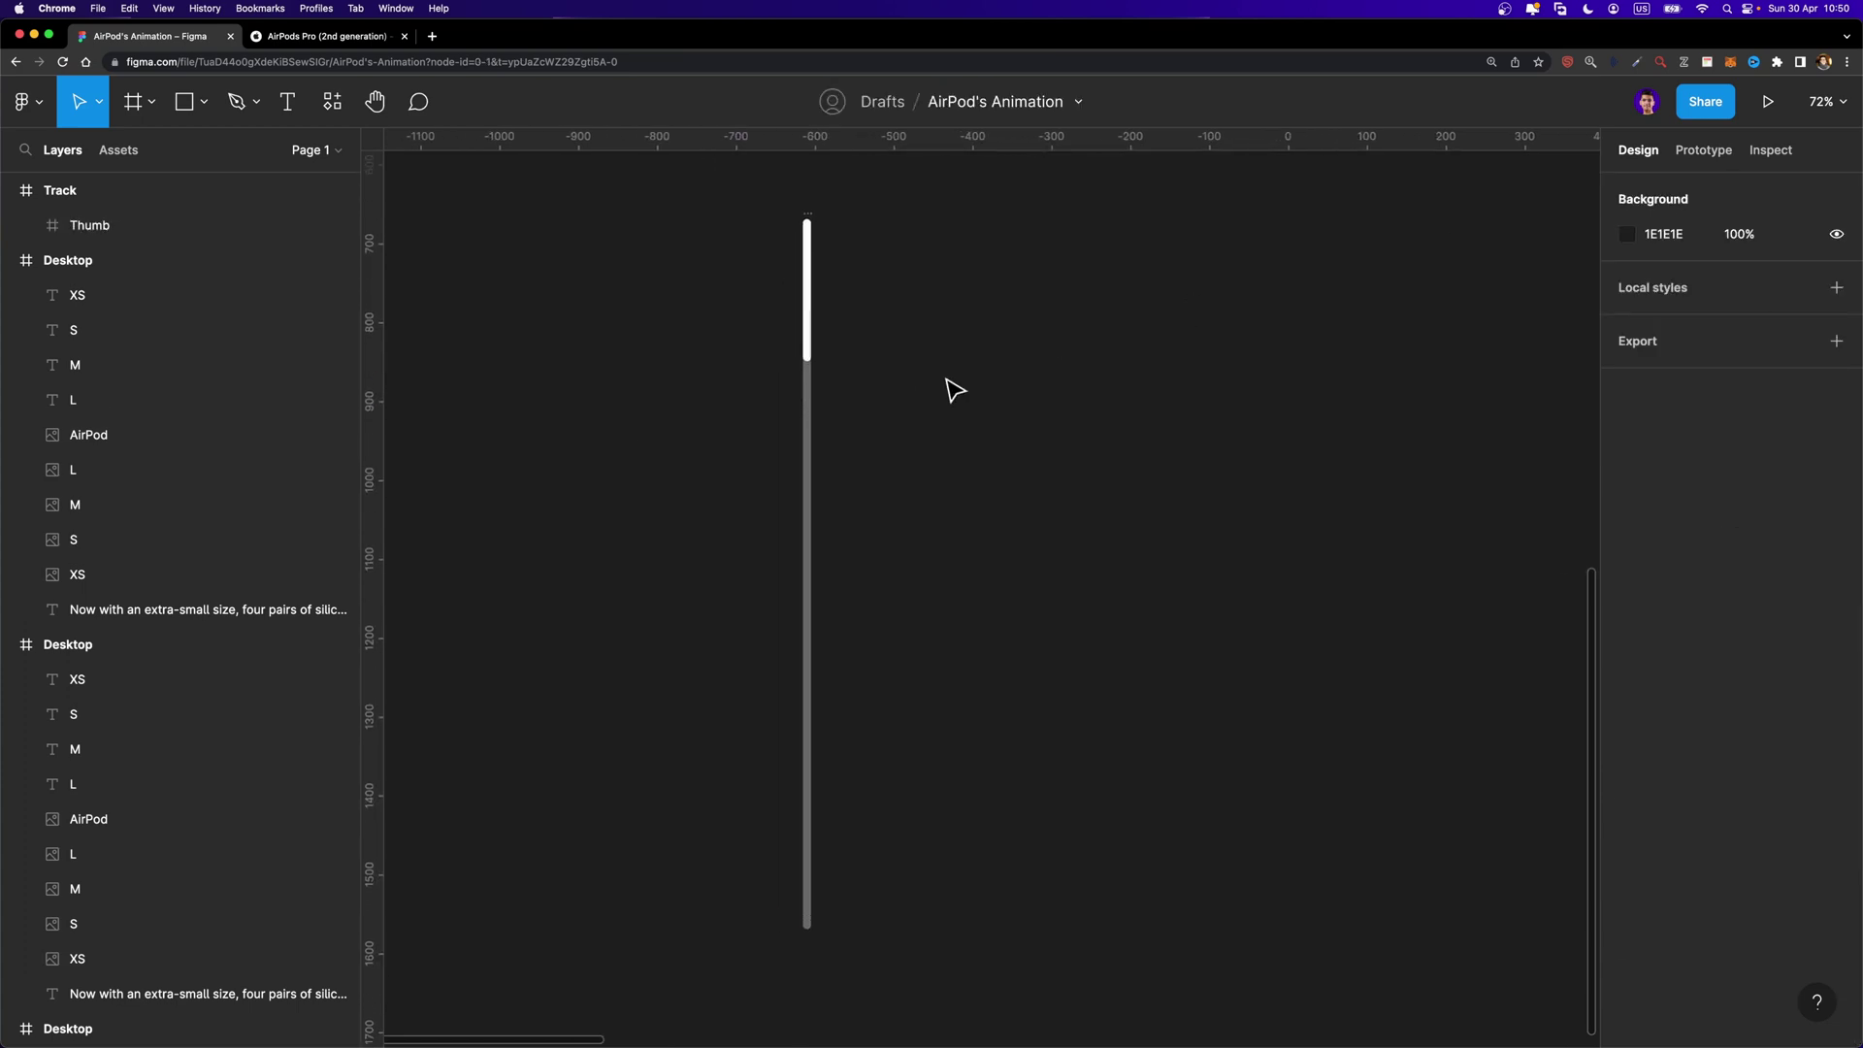
click(808, 223)
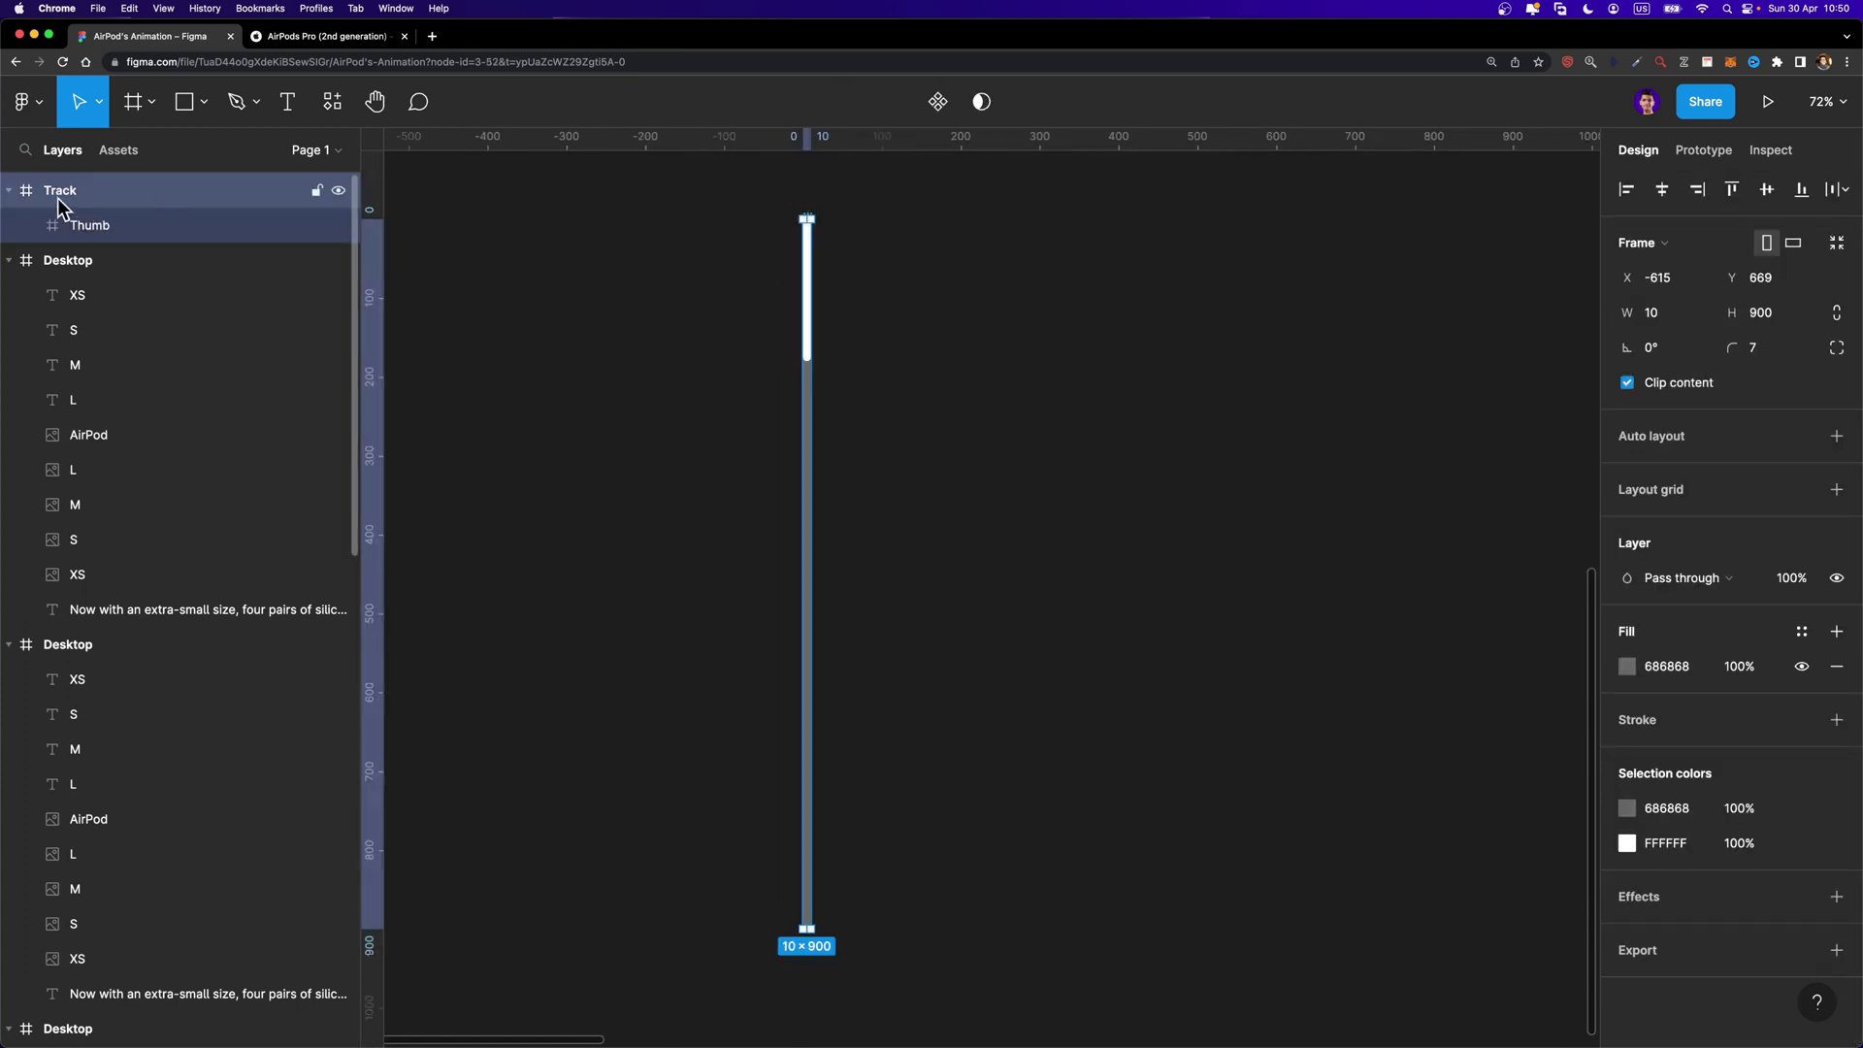
click(939, 105)
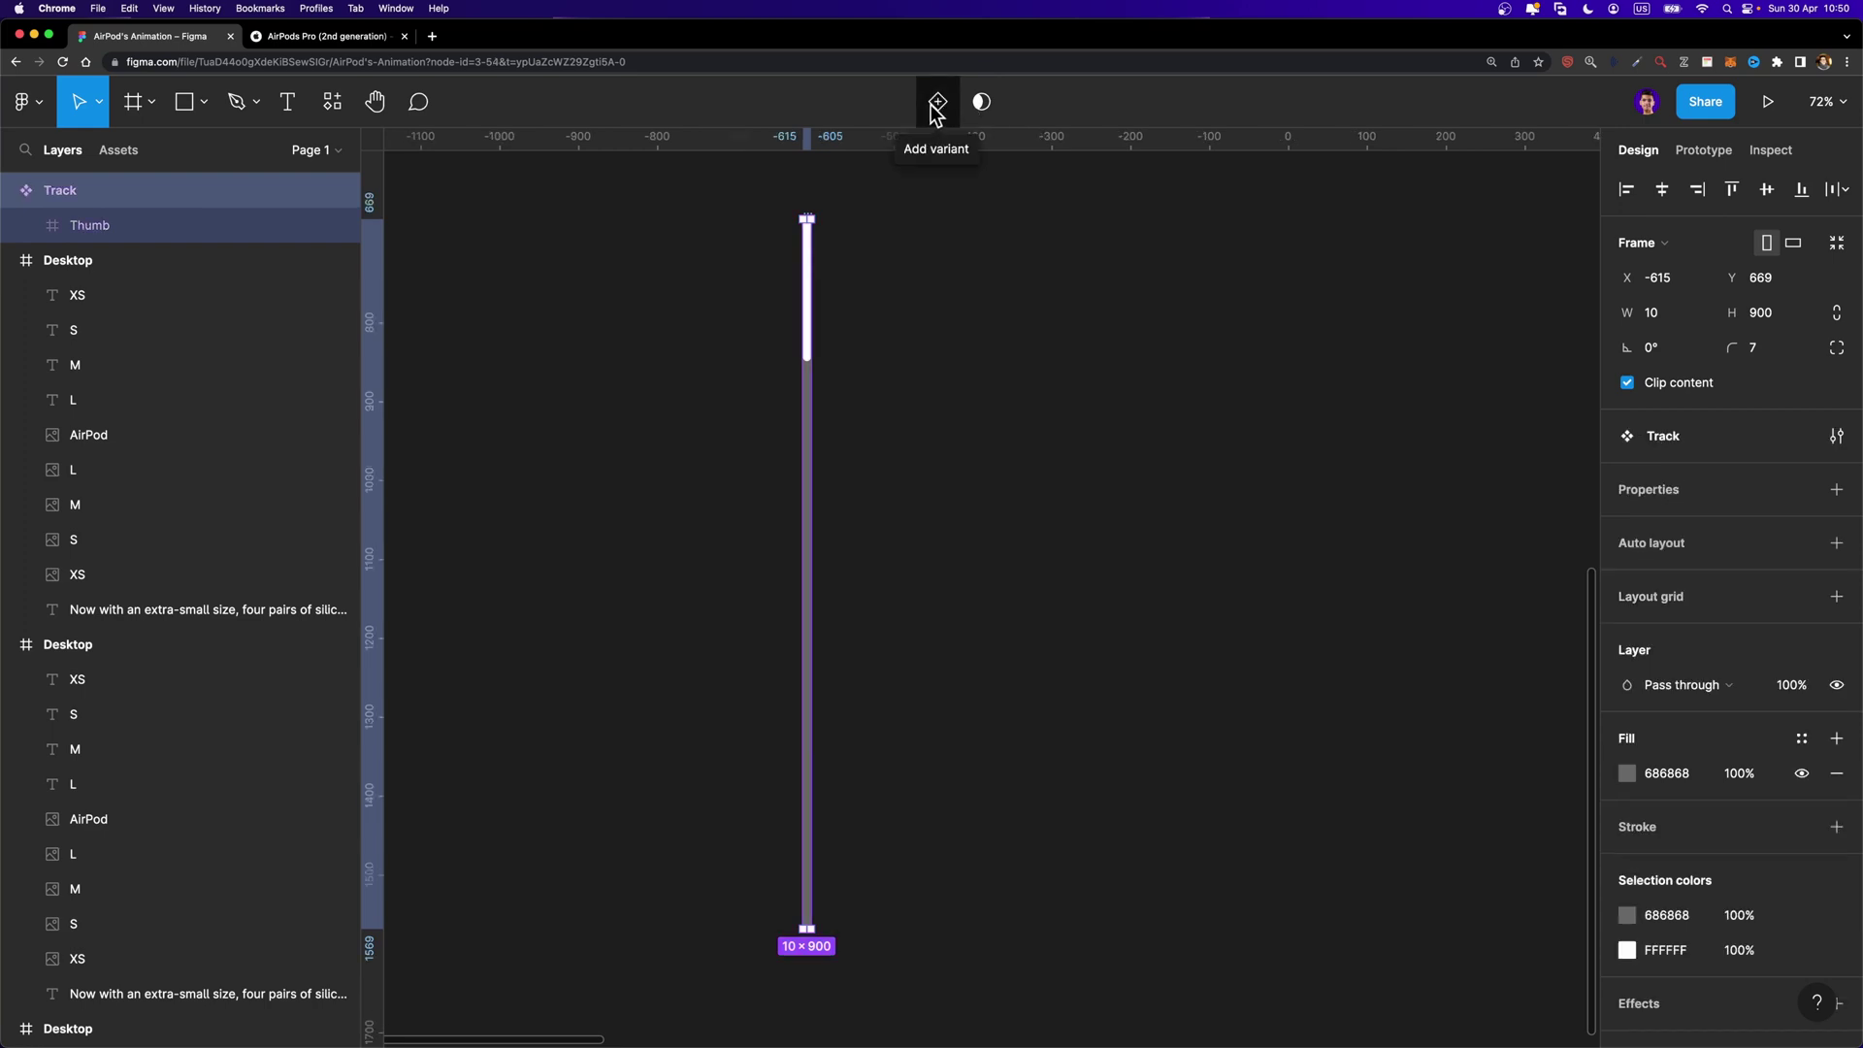
click(935, 109)
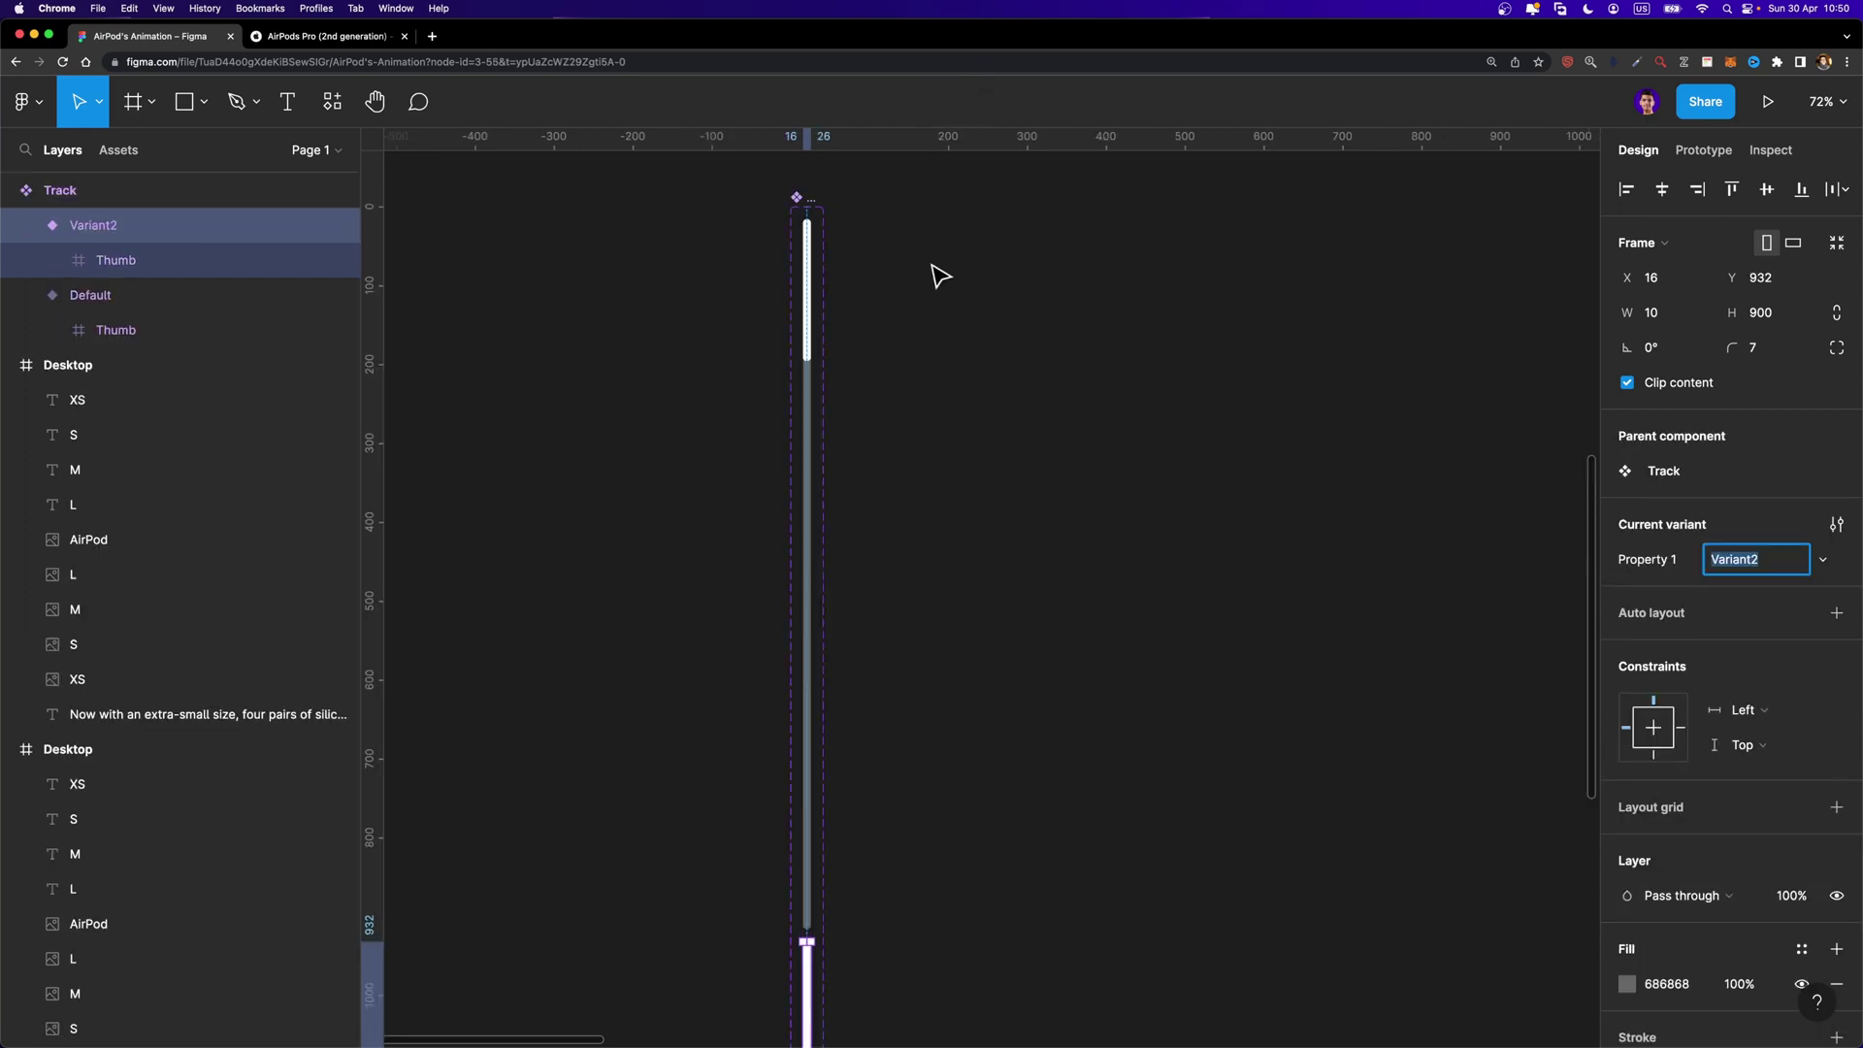
Widen the Track component set to about 1044 and place the second variant beside the default one at X 85, Y 16
scroll(940, 276, down, 5)
click(871, 237)
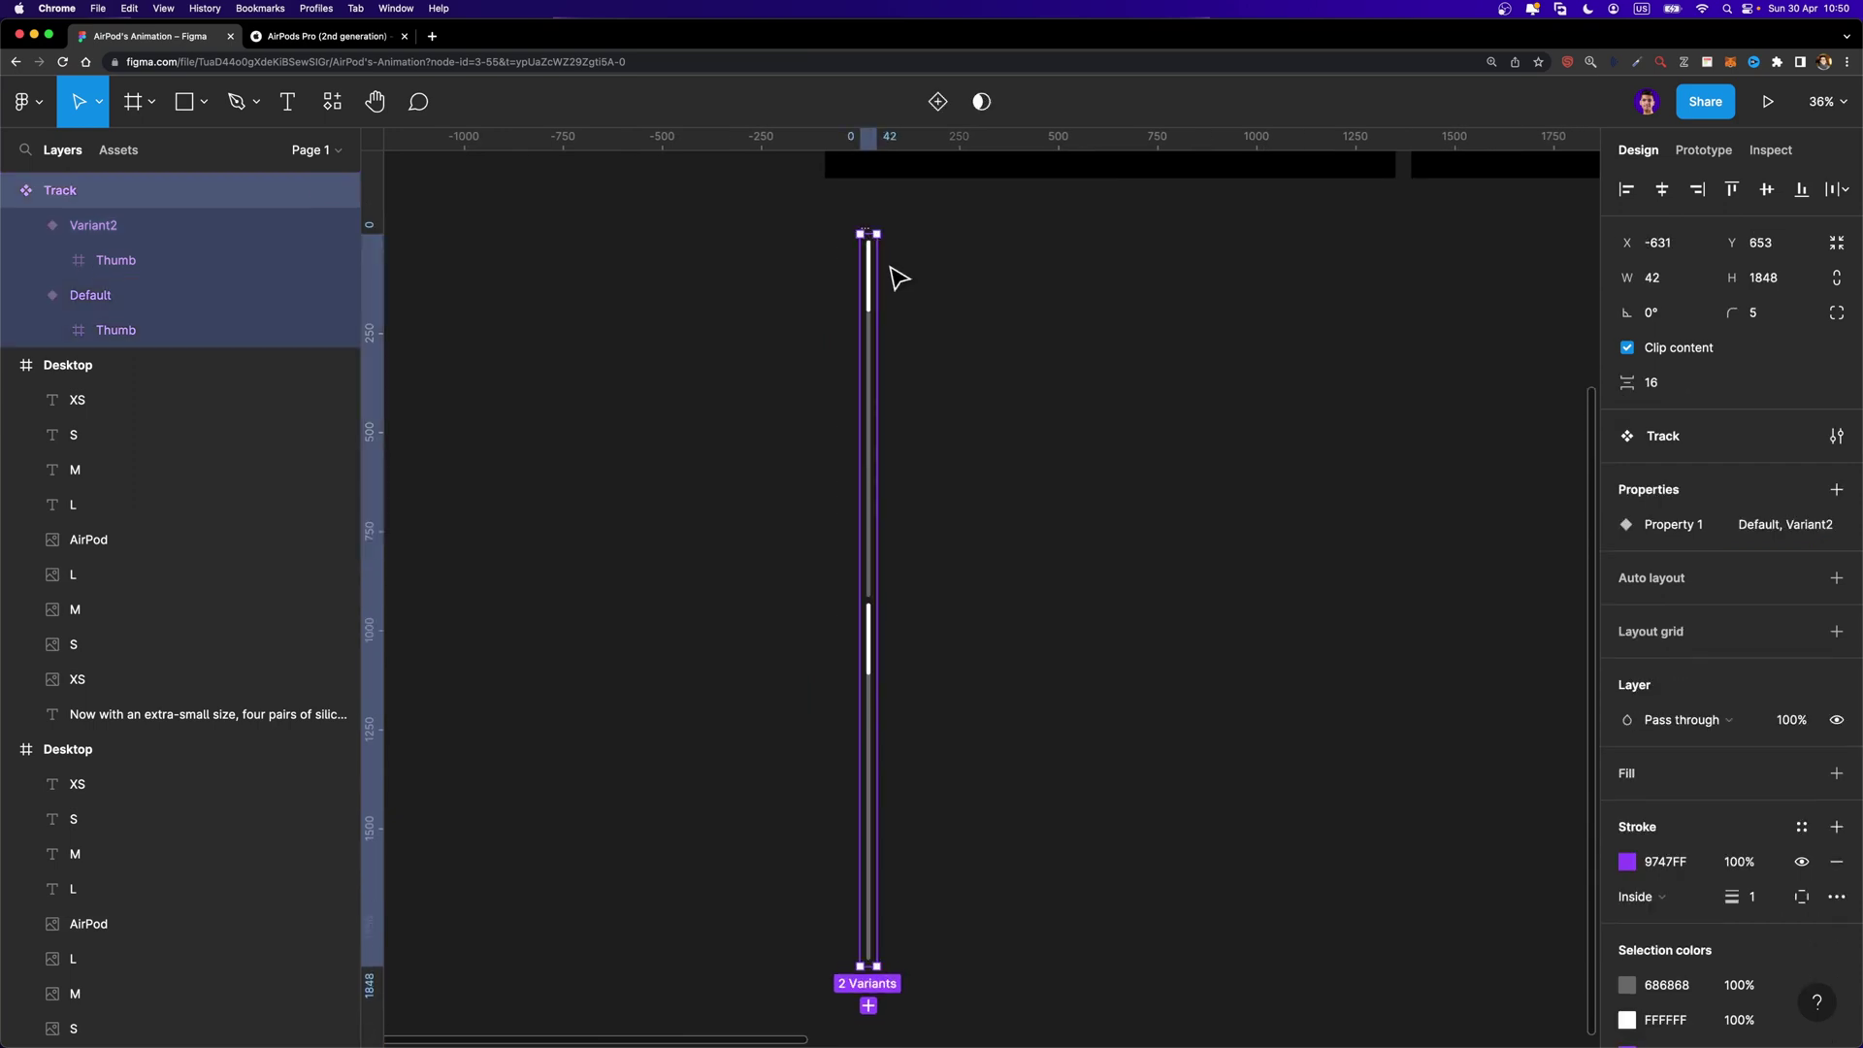
drag(882, 270, 1278, 293)
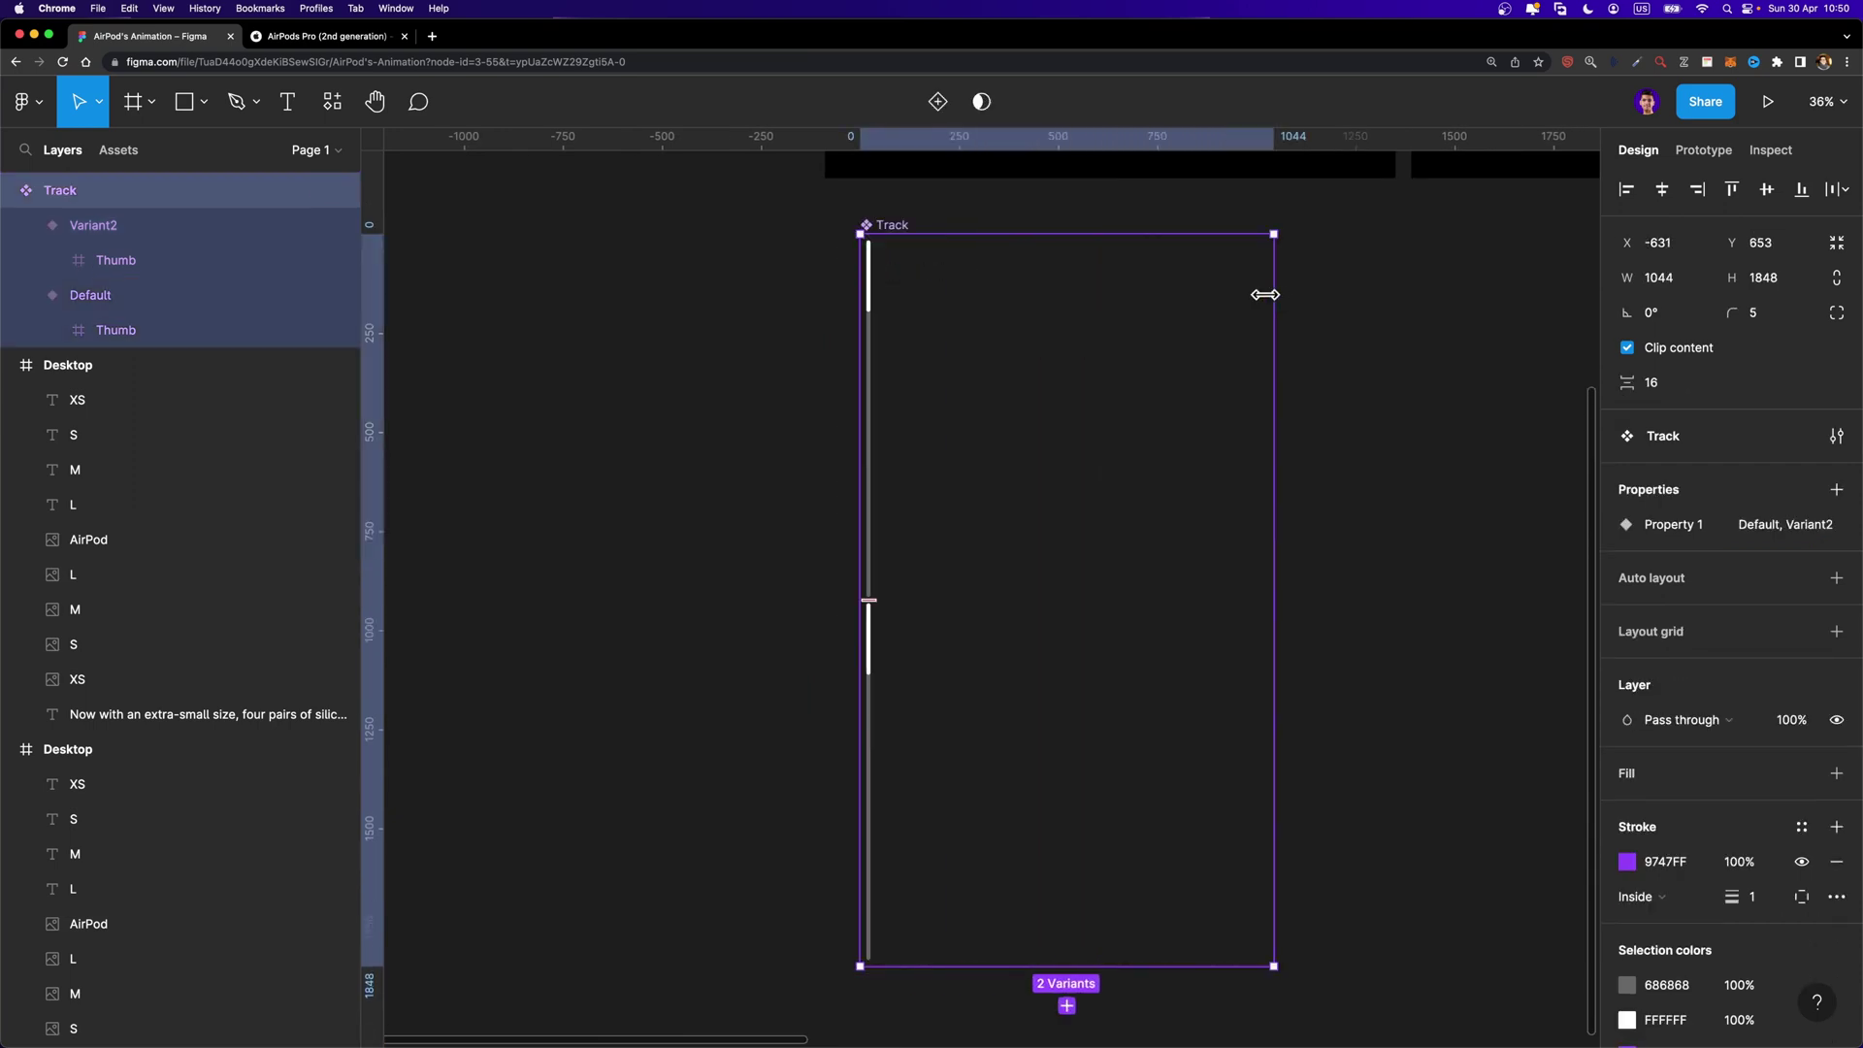
click(882, 627)
drag(873, 614, 903, 269)
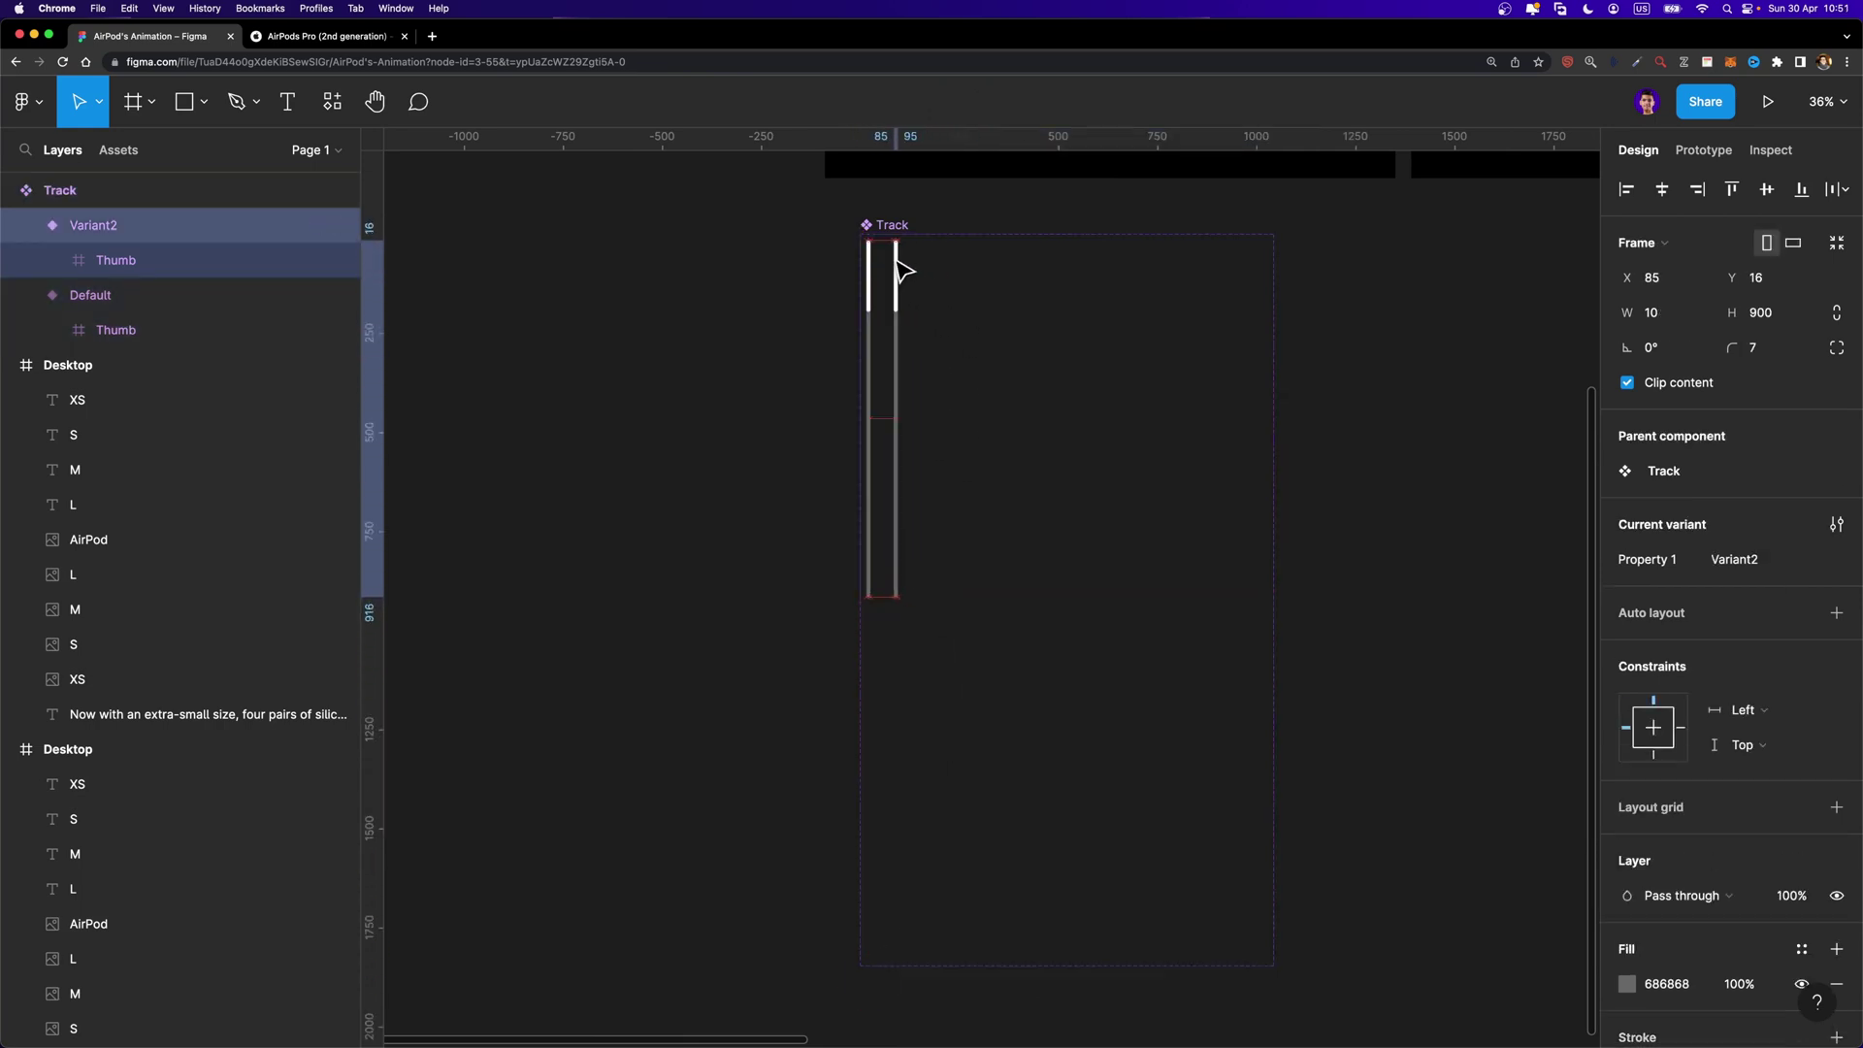
Duplicate the second Track variant three times to make five evenly spaced variants
scroll(902, 270, up, 3)
key(super+d)
key(super+d)
key(super+d)
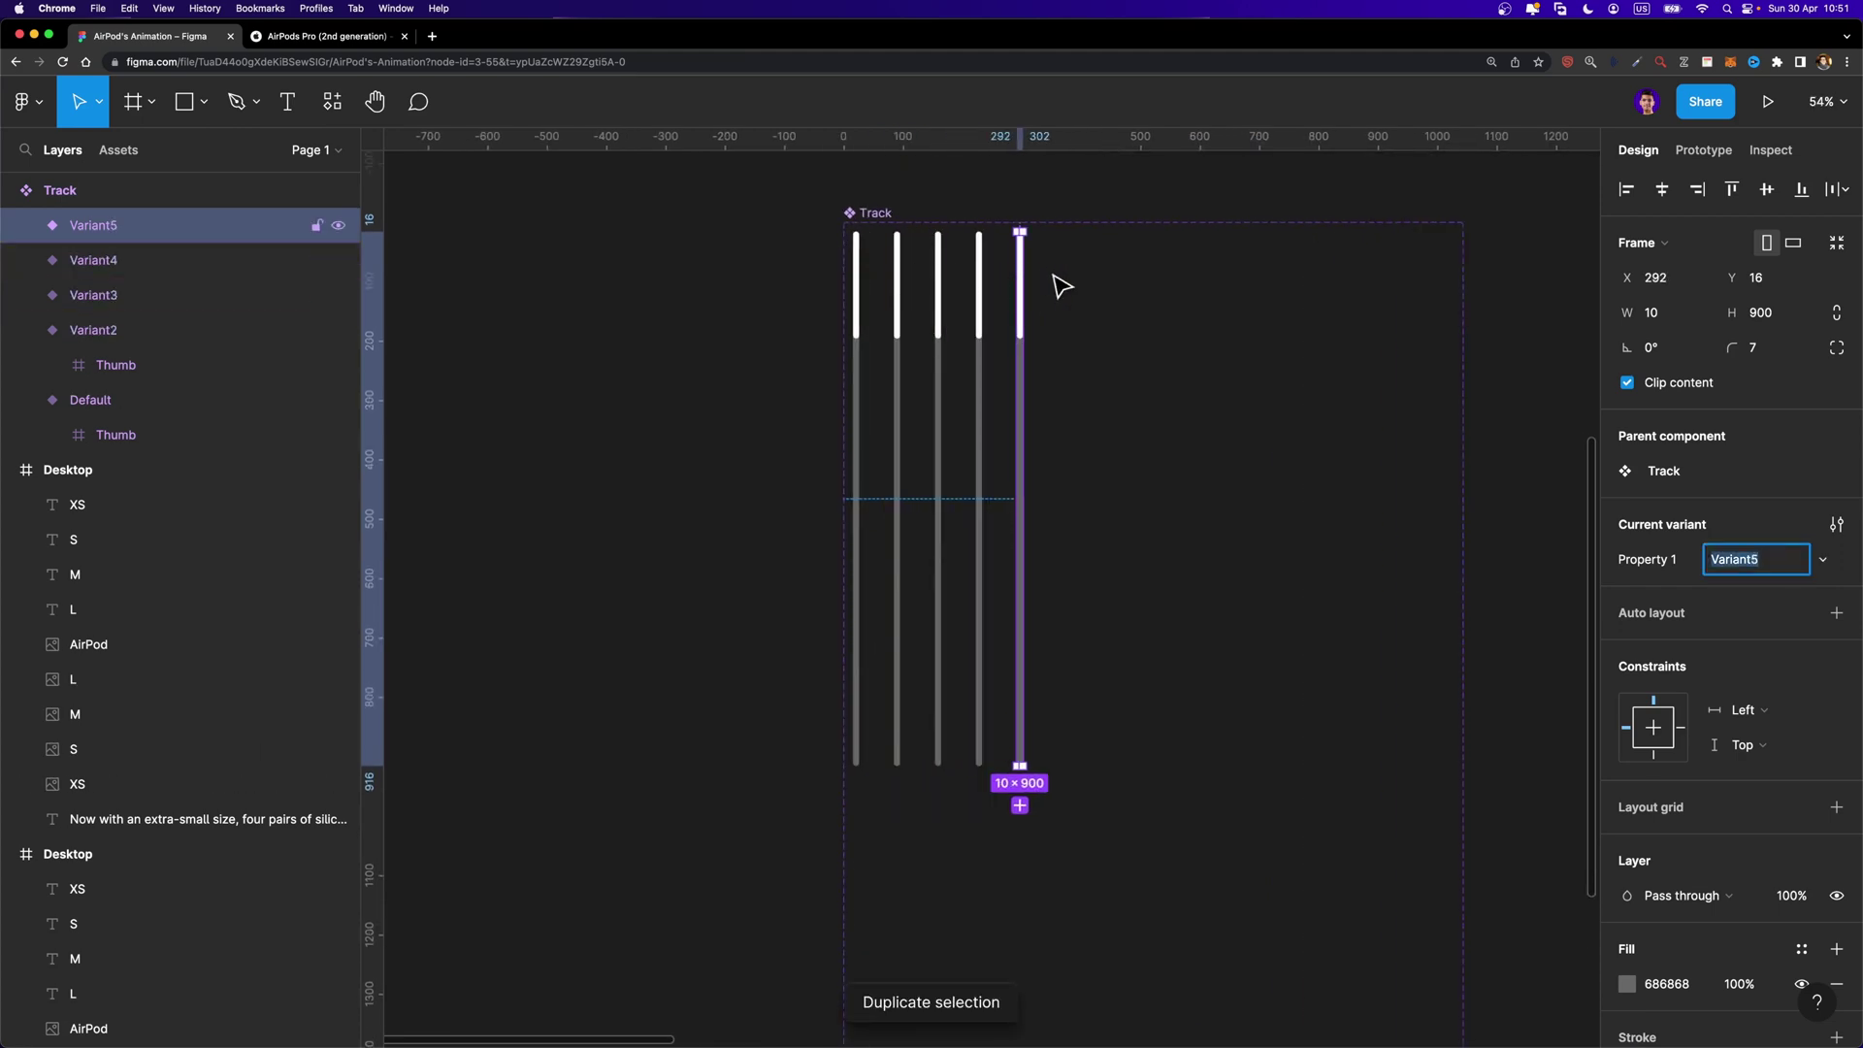
Shrink the Track component set around its five variants, with a height of about 1002 and a narrower width
click(1080, 284)
scroll(1080, 284, down, 3)
drag(1073, 970, 1078, 621)
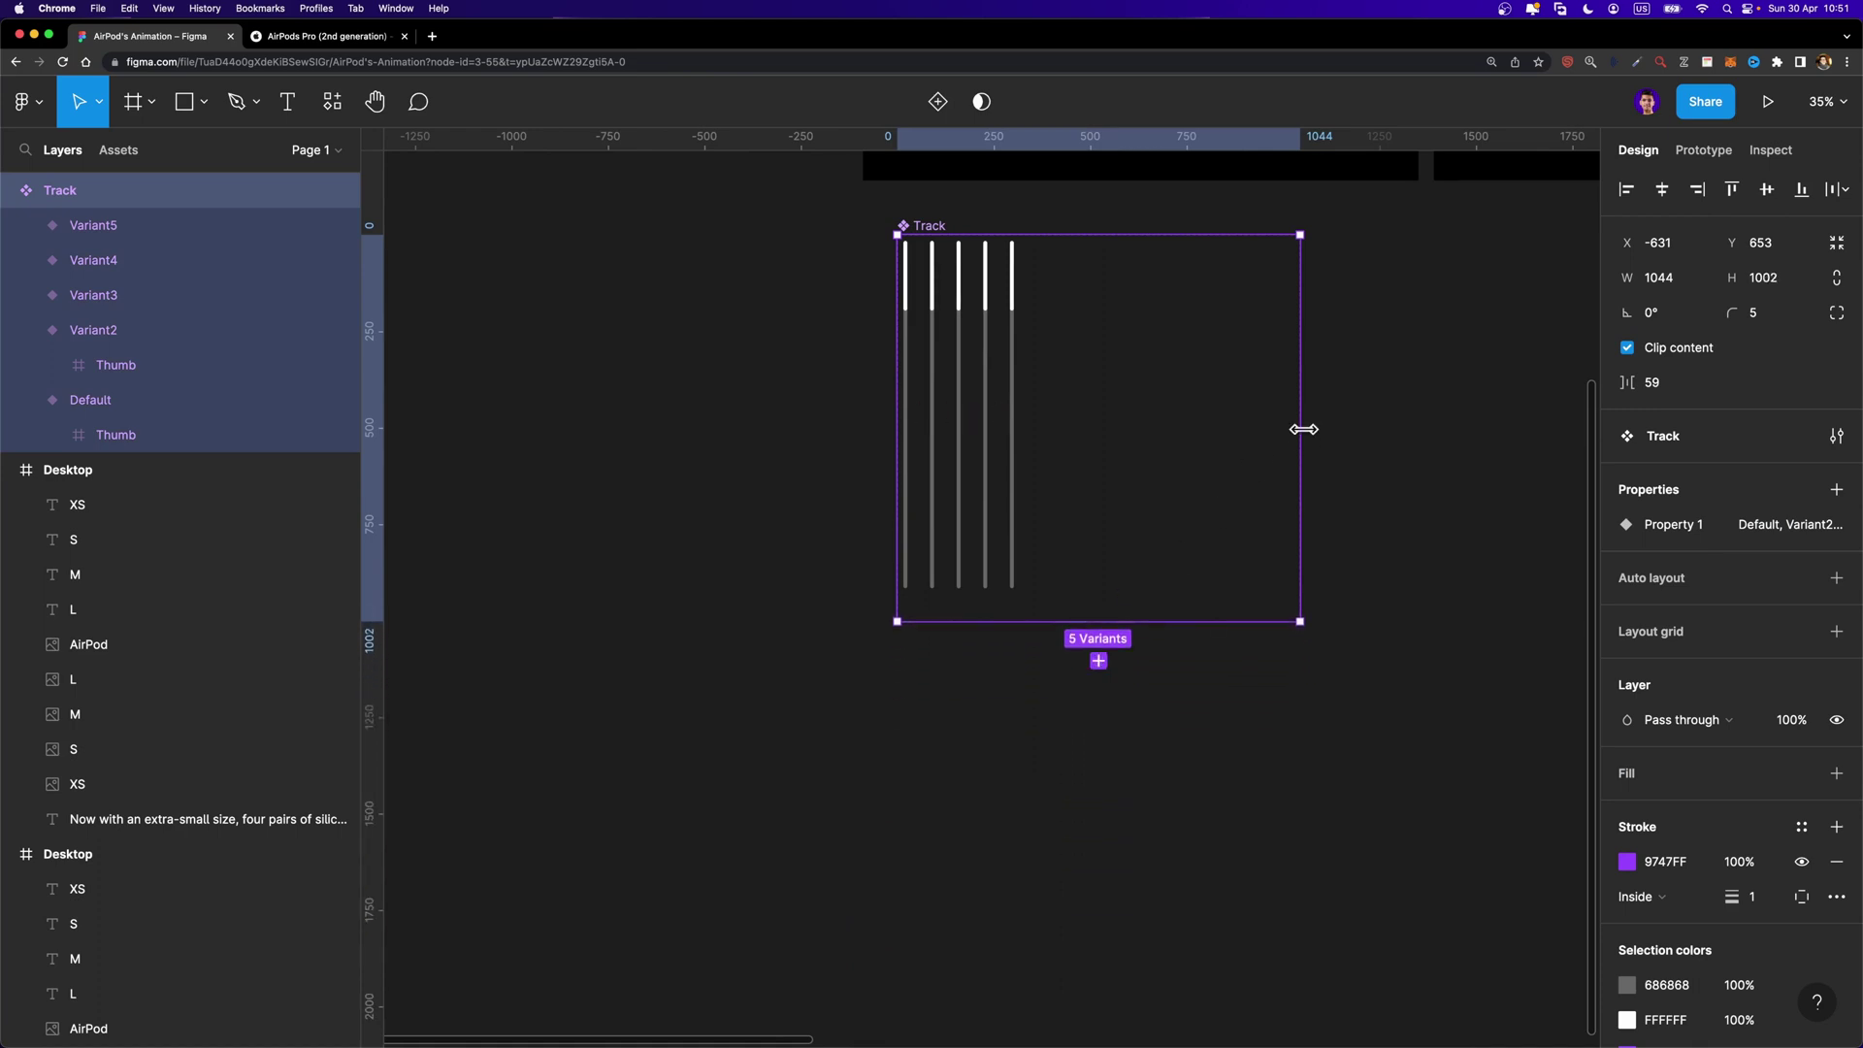
drag(1307, 427, 1064, 434)
key(shift+2)
Set the Y position of the Thumb in Variant2 to 180
double_click(818, 366)
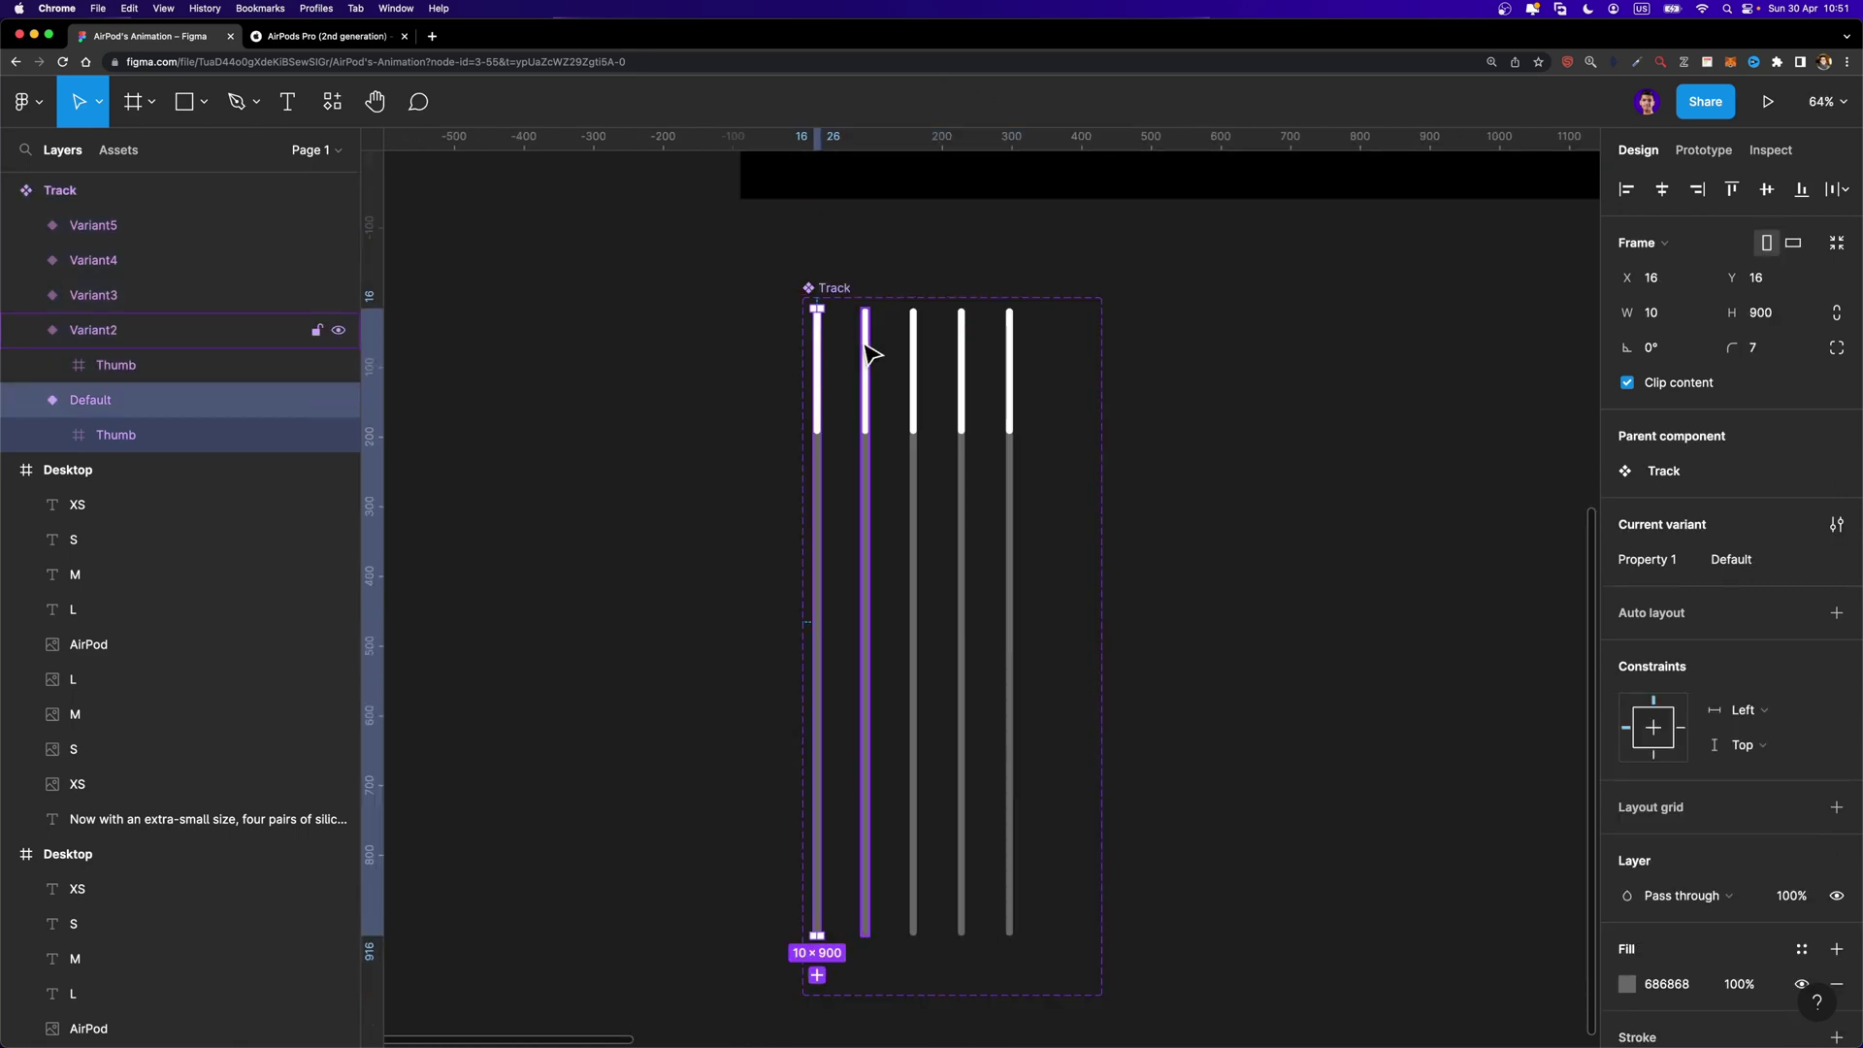
click(867, 354)
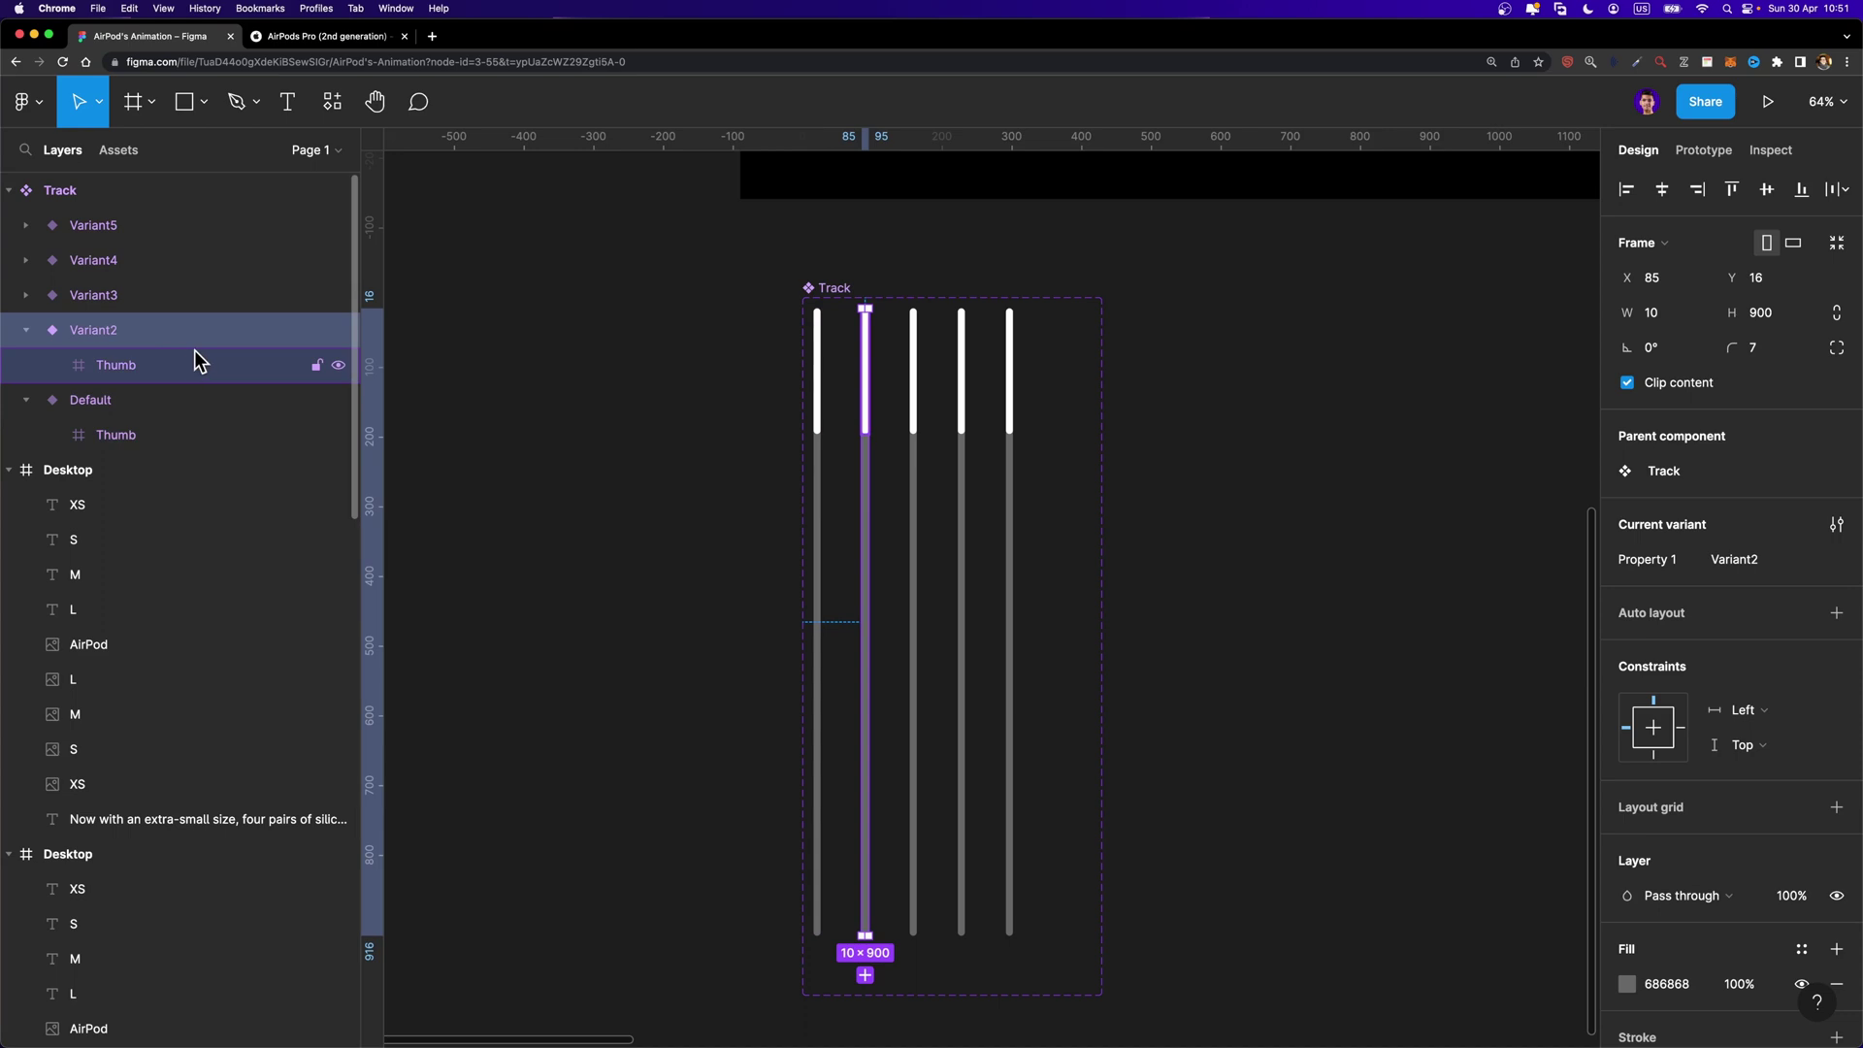
click(142, 367)
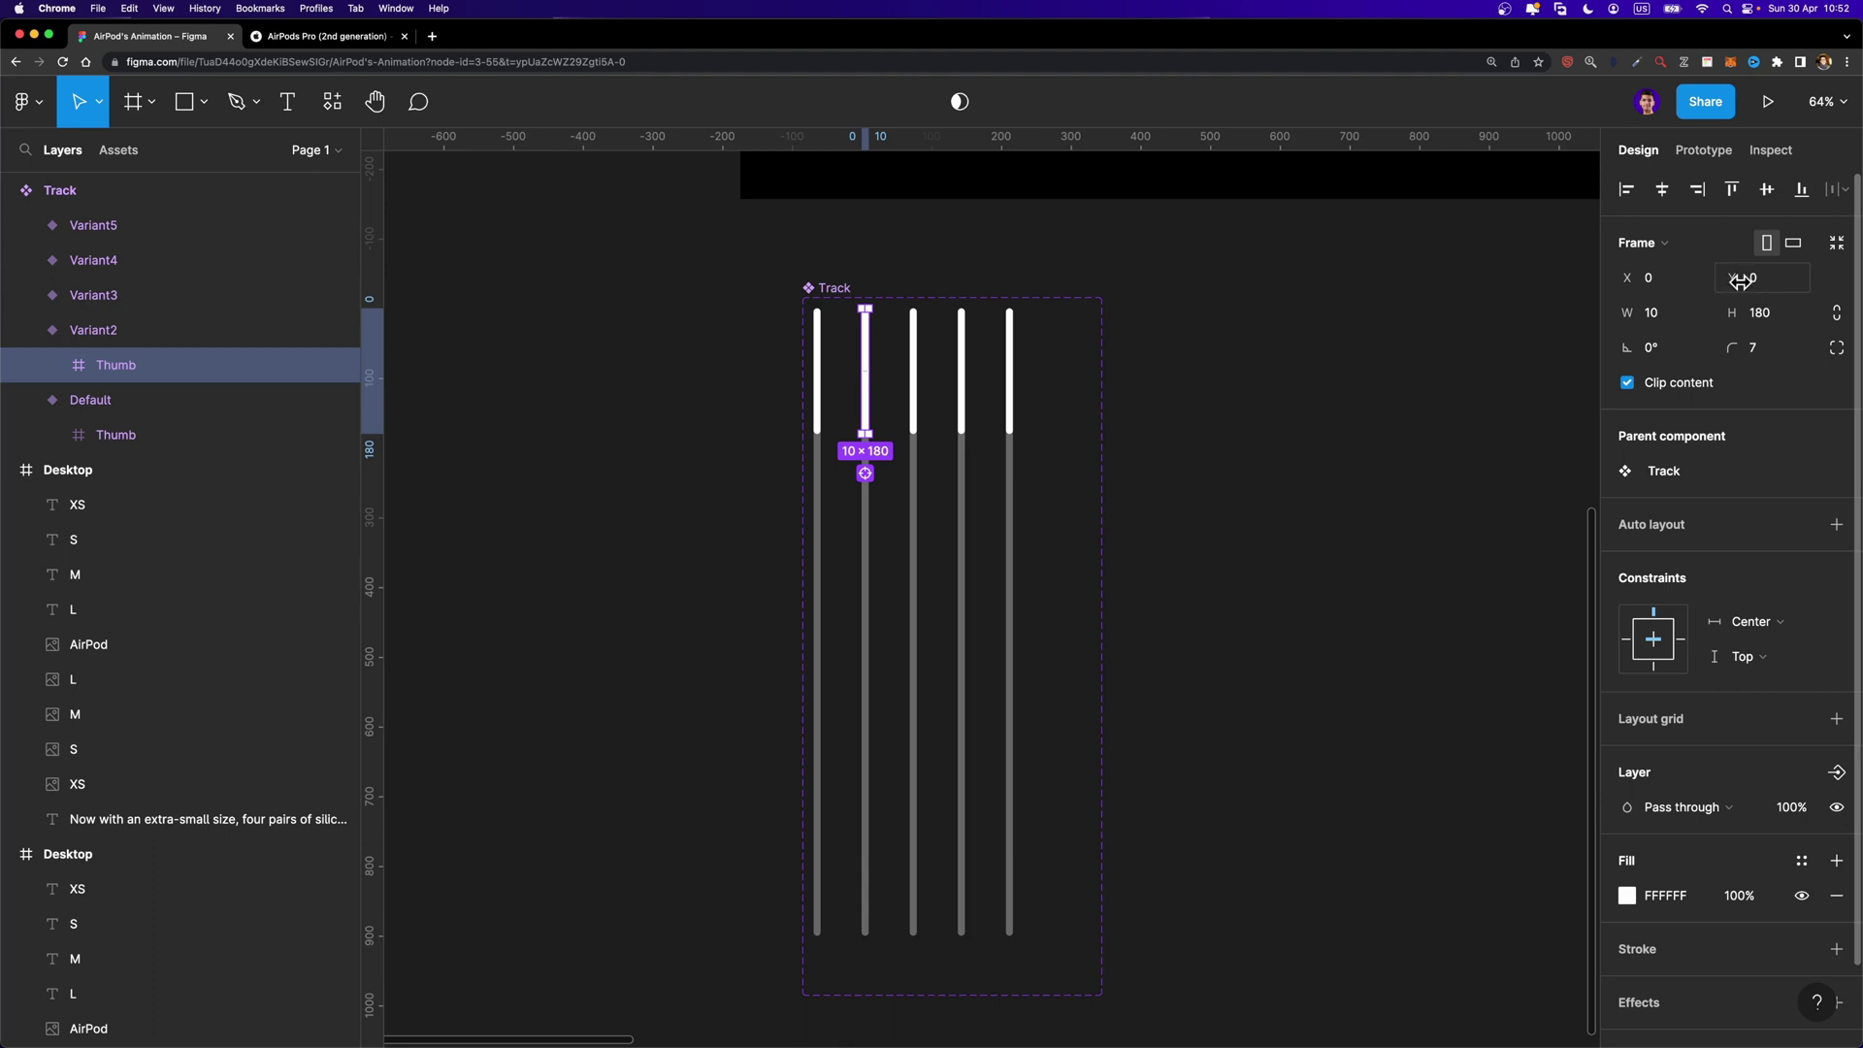
click(1773, 288)
text(180)
key(Return)
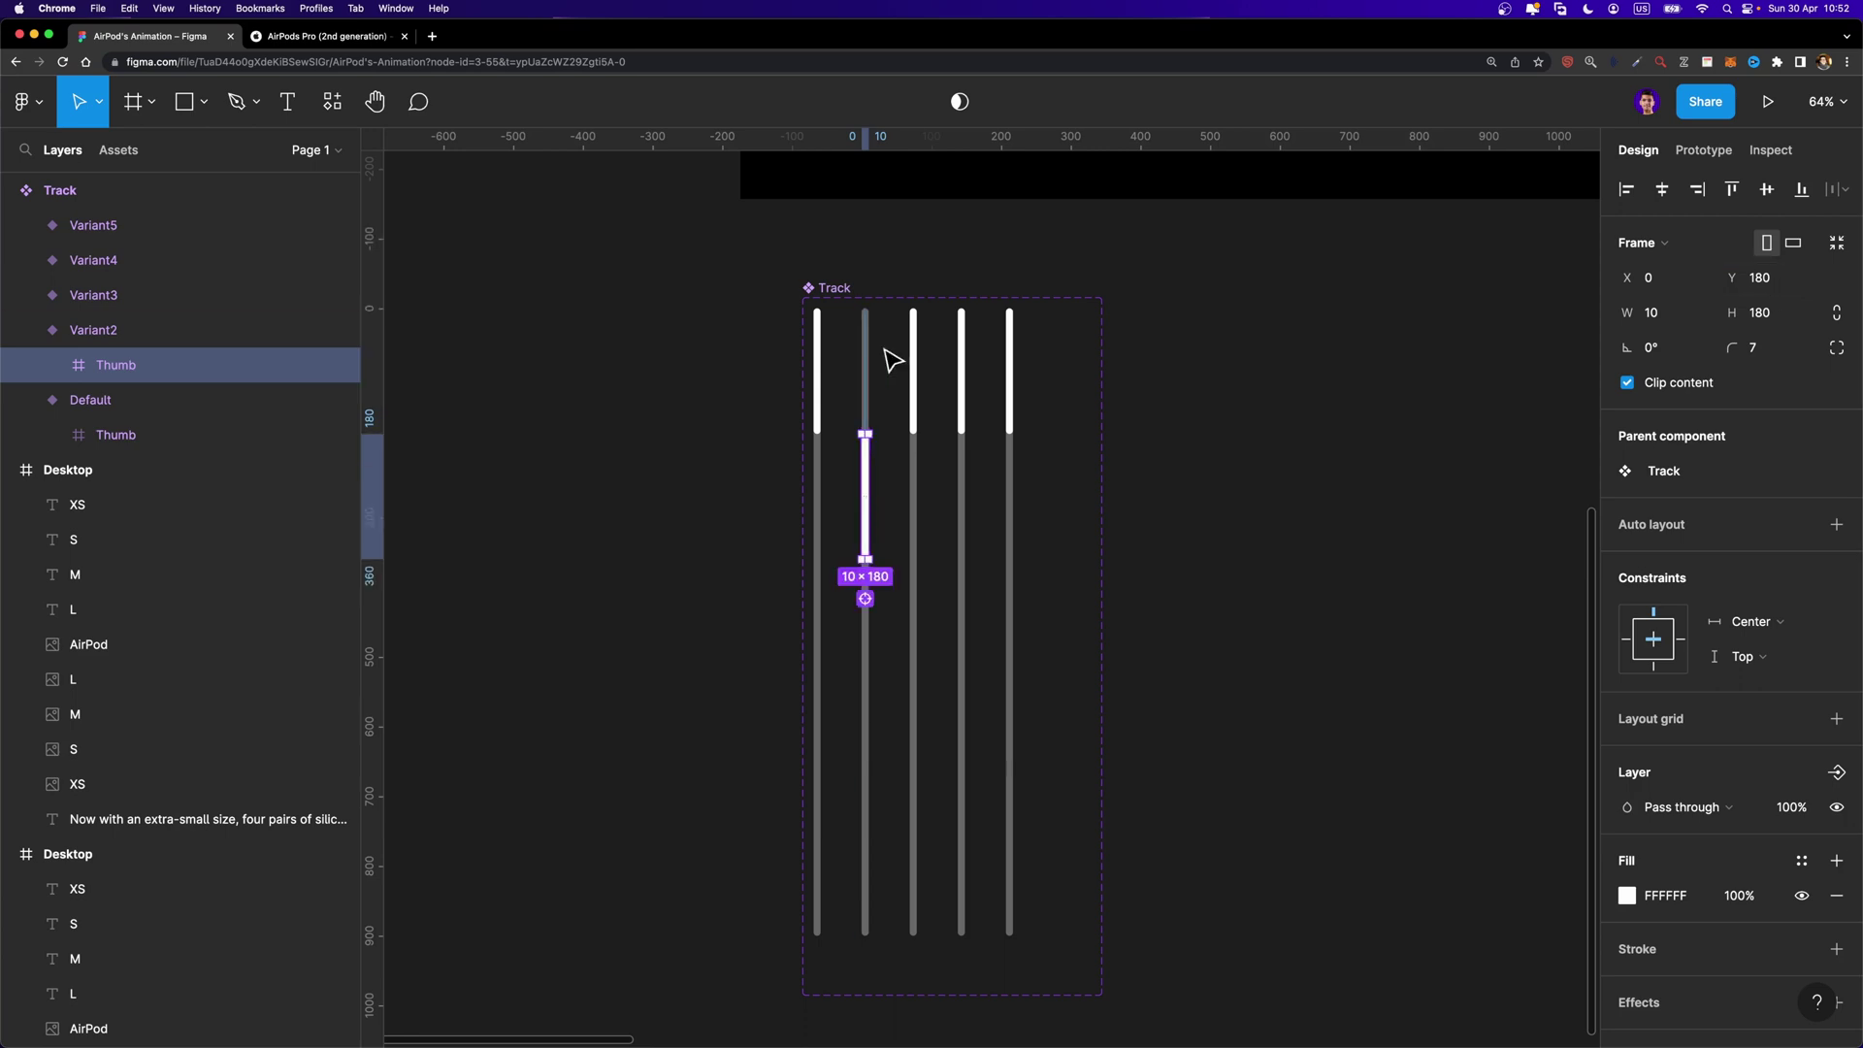
Set the Thumb's Y position in Variant3 to 380 and lower Variant4's Thumb to start where Variant3's Thumb ends
click(912, 359)
click(1773, 282)
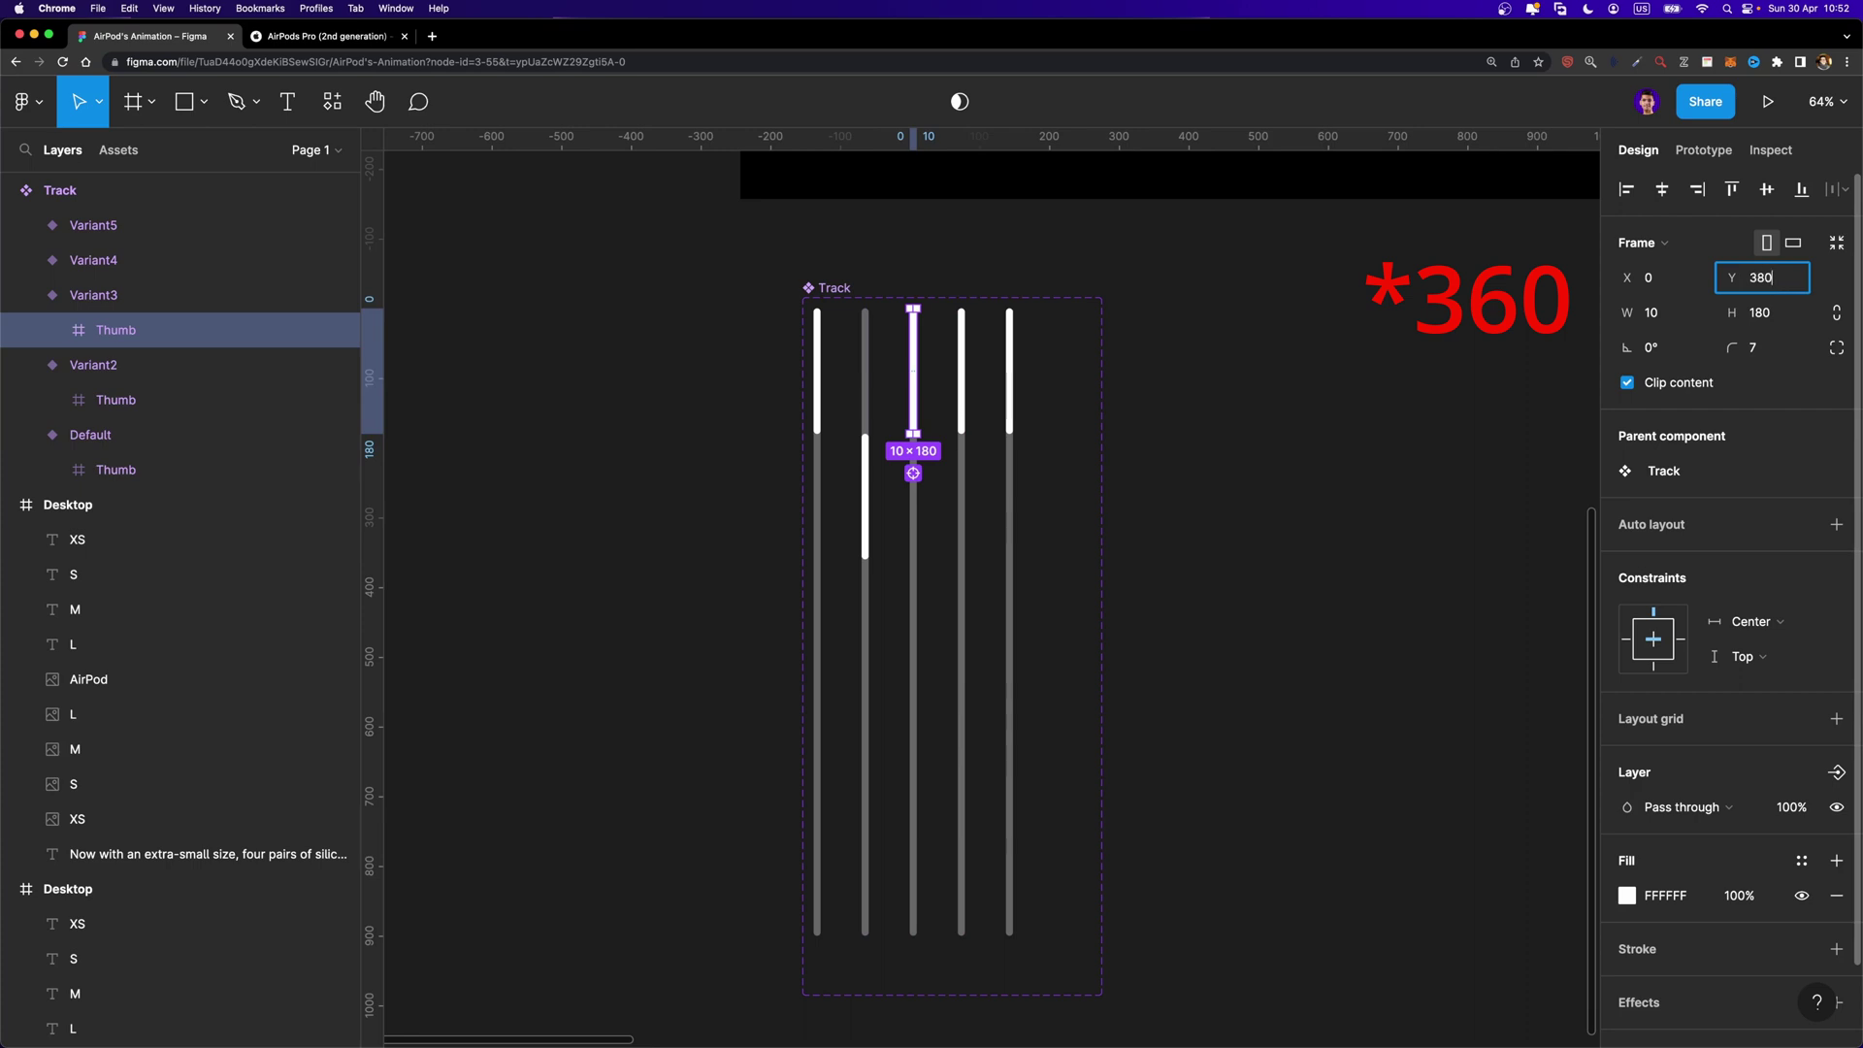
key(Return)
click(961, 364)
click(1762, 278)
text(5)
key(Return)
Align the Thumb in Variant5 to the bottom of its track and deselect it
click(1010, 361)
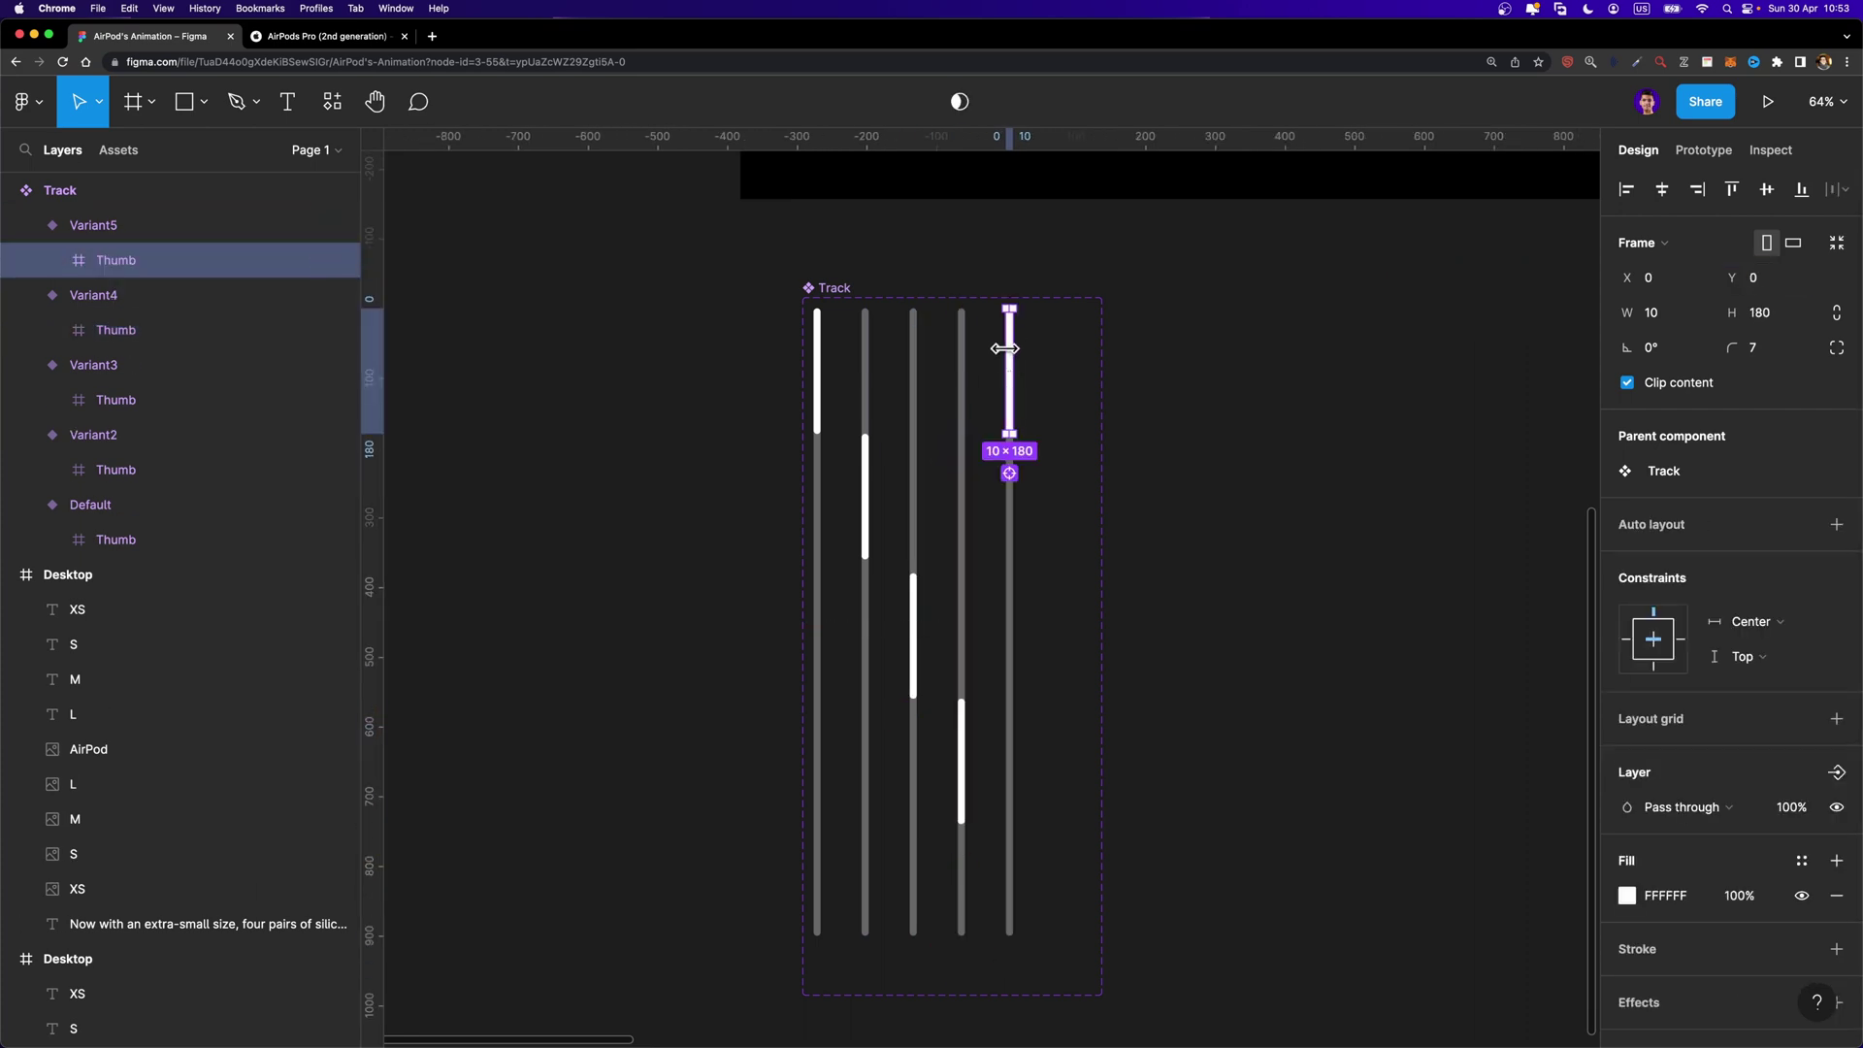
click(1802, 191)
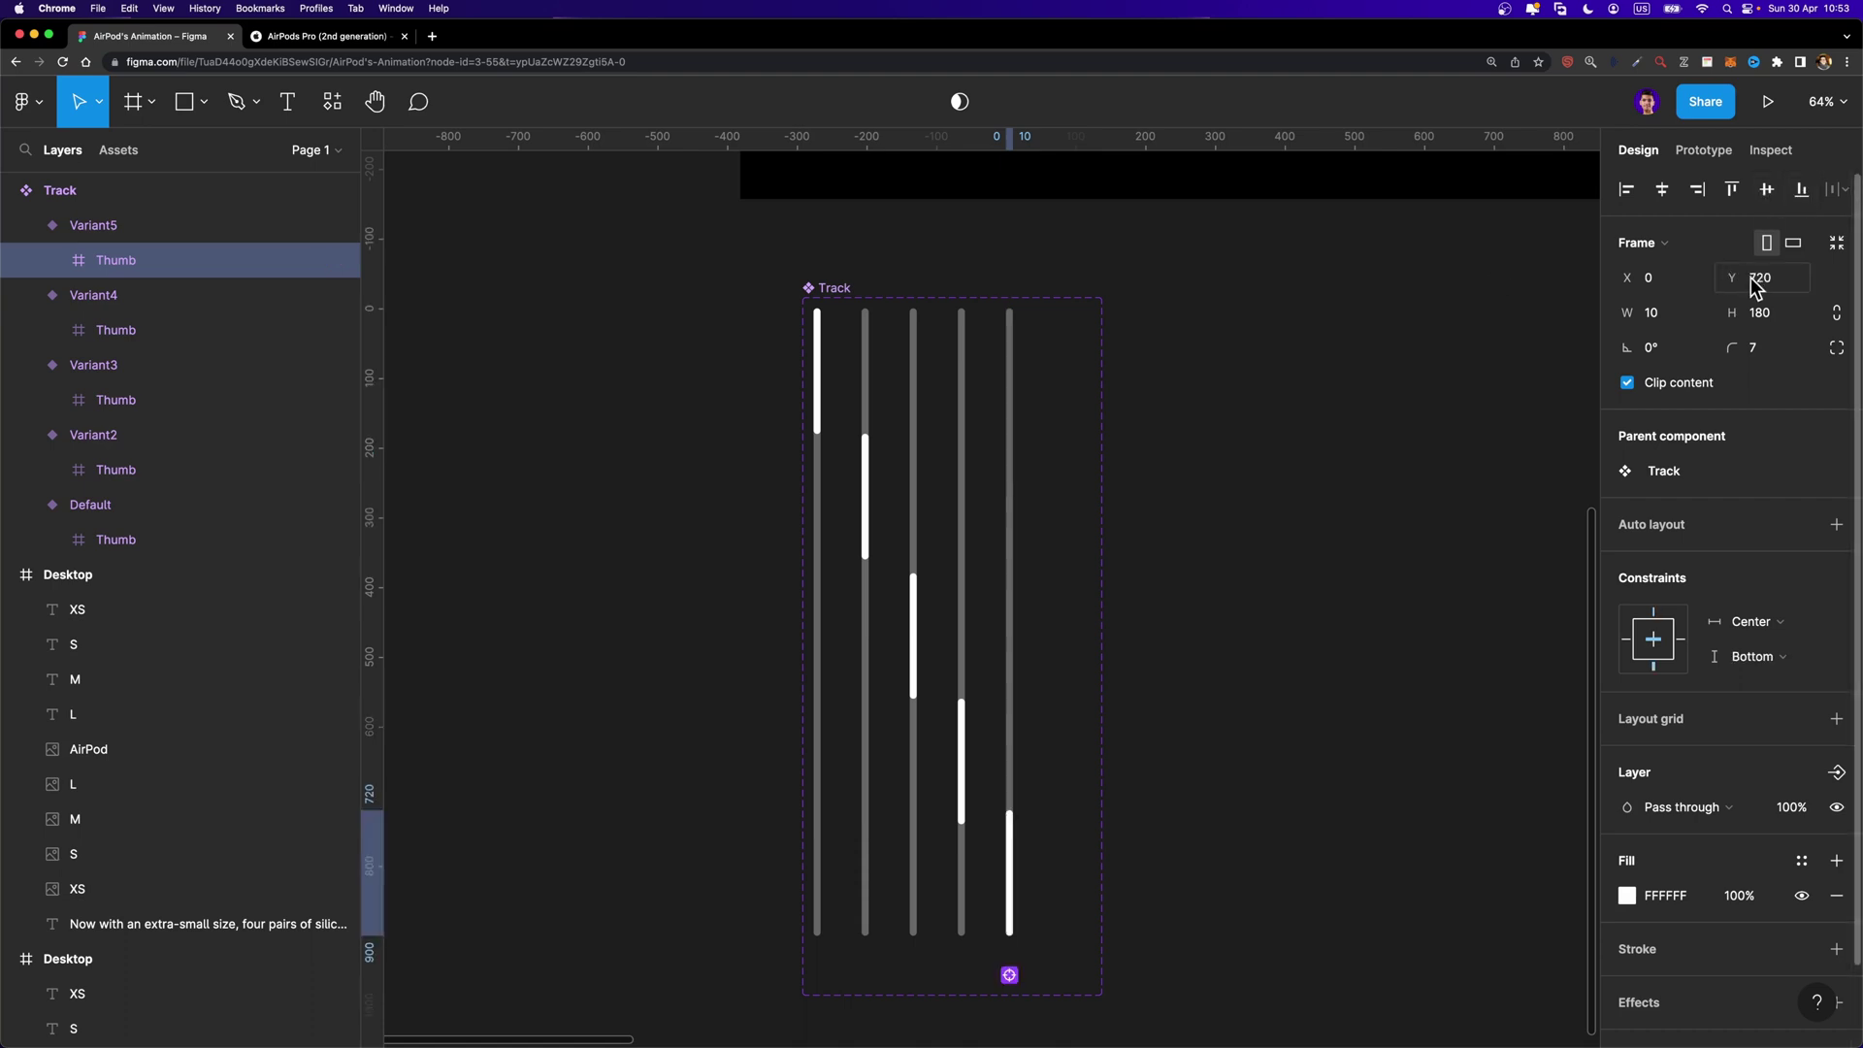
click(1397, 375)
Insert an instance of the Track component near the right edge of the first Desktop frame, at X 1398, Y 35
scroll(686, 811, down, 5)
scroll(686, 812, down, 3)
scroll(696, 806, up, 2)
scroll(703, 762, up, 2)
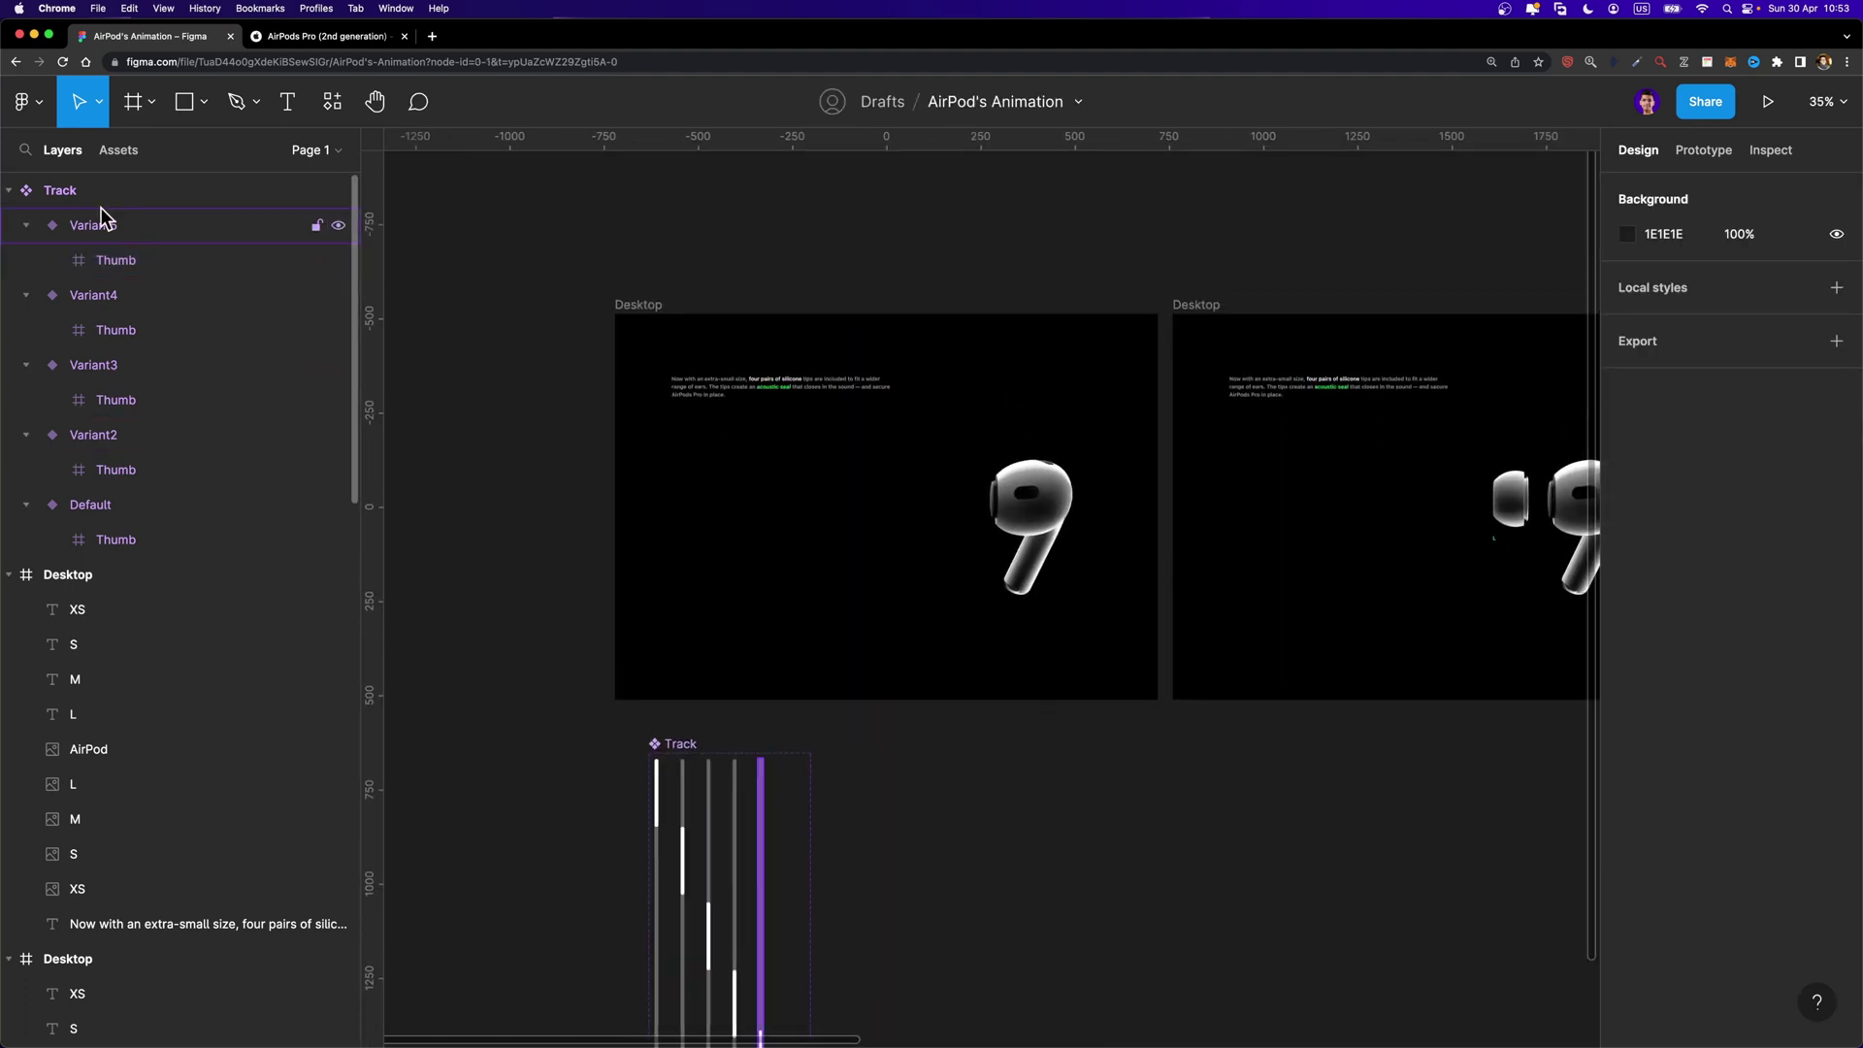
click(120, 151)
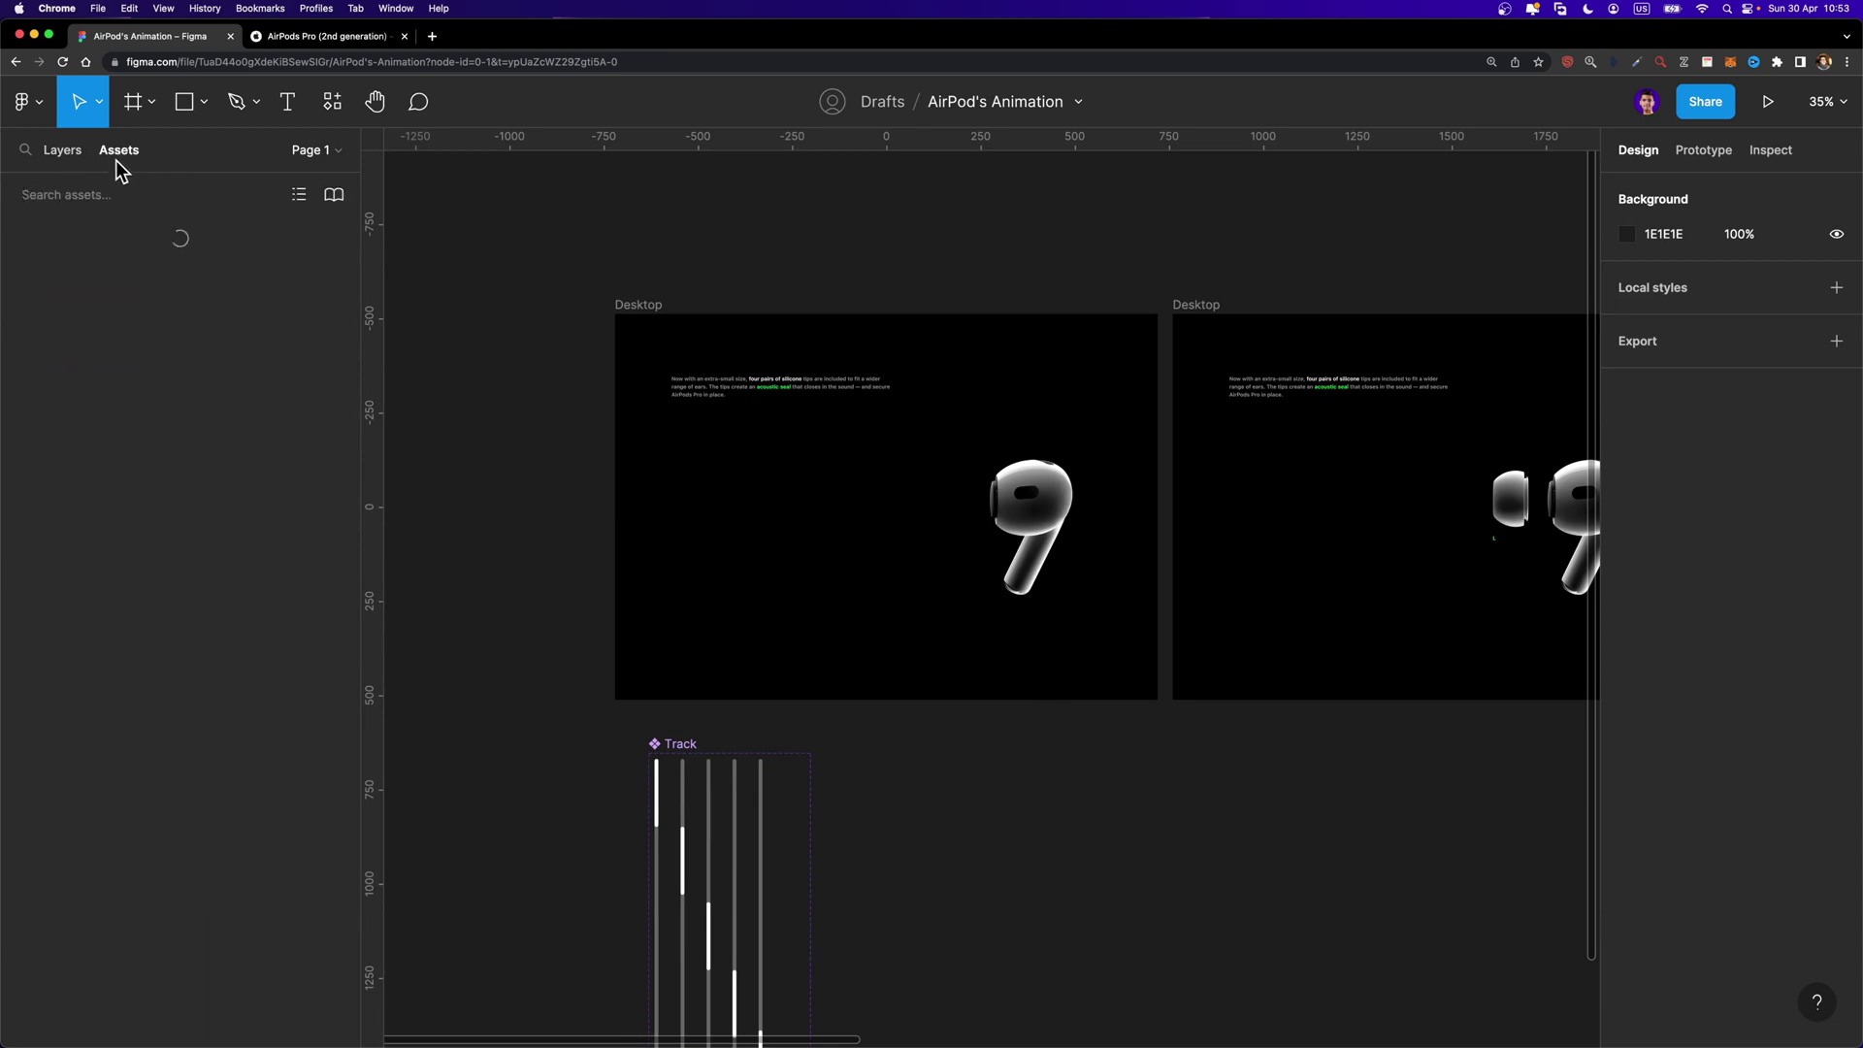
click(67, 322)
drag(55, 323, 1121, 482)
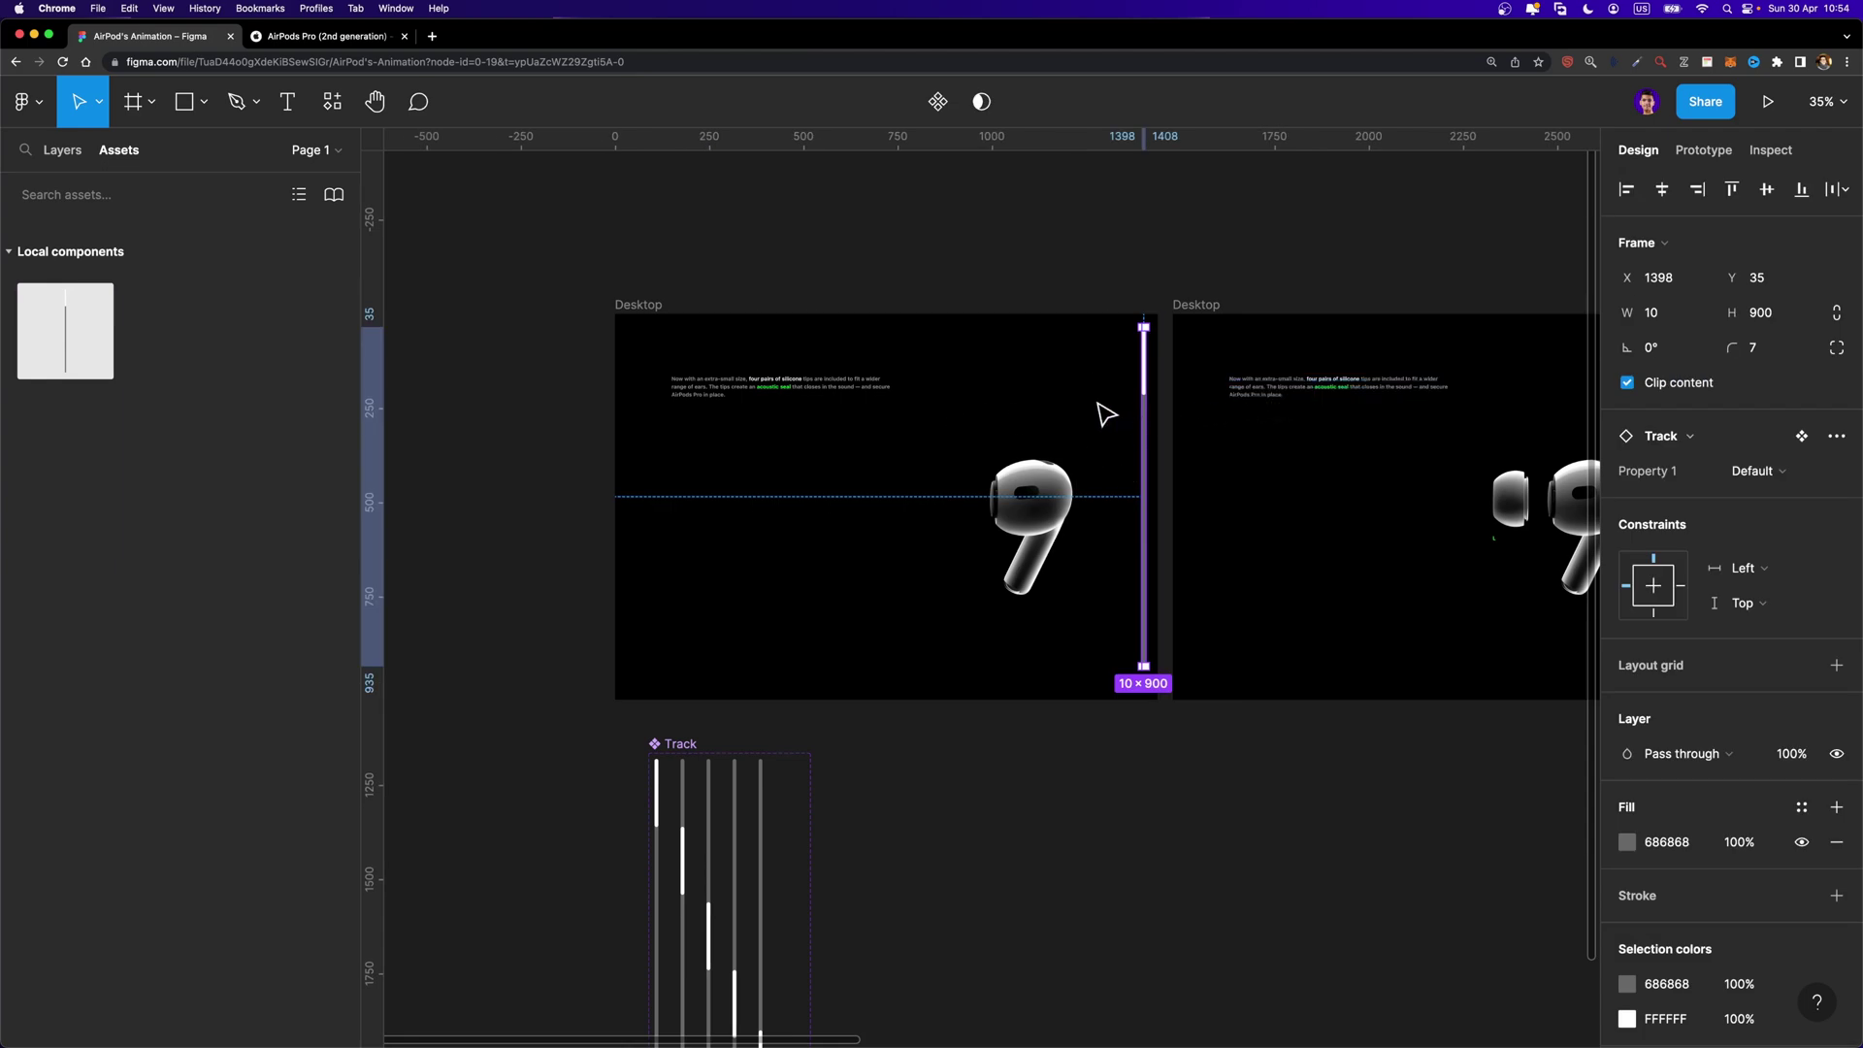
Center the Track instance vertically in the first Desktop frame and shift it left to X 1382
scroll(1135, 376, up, 3)
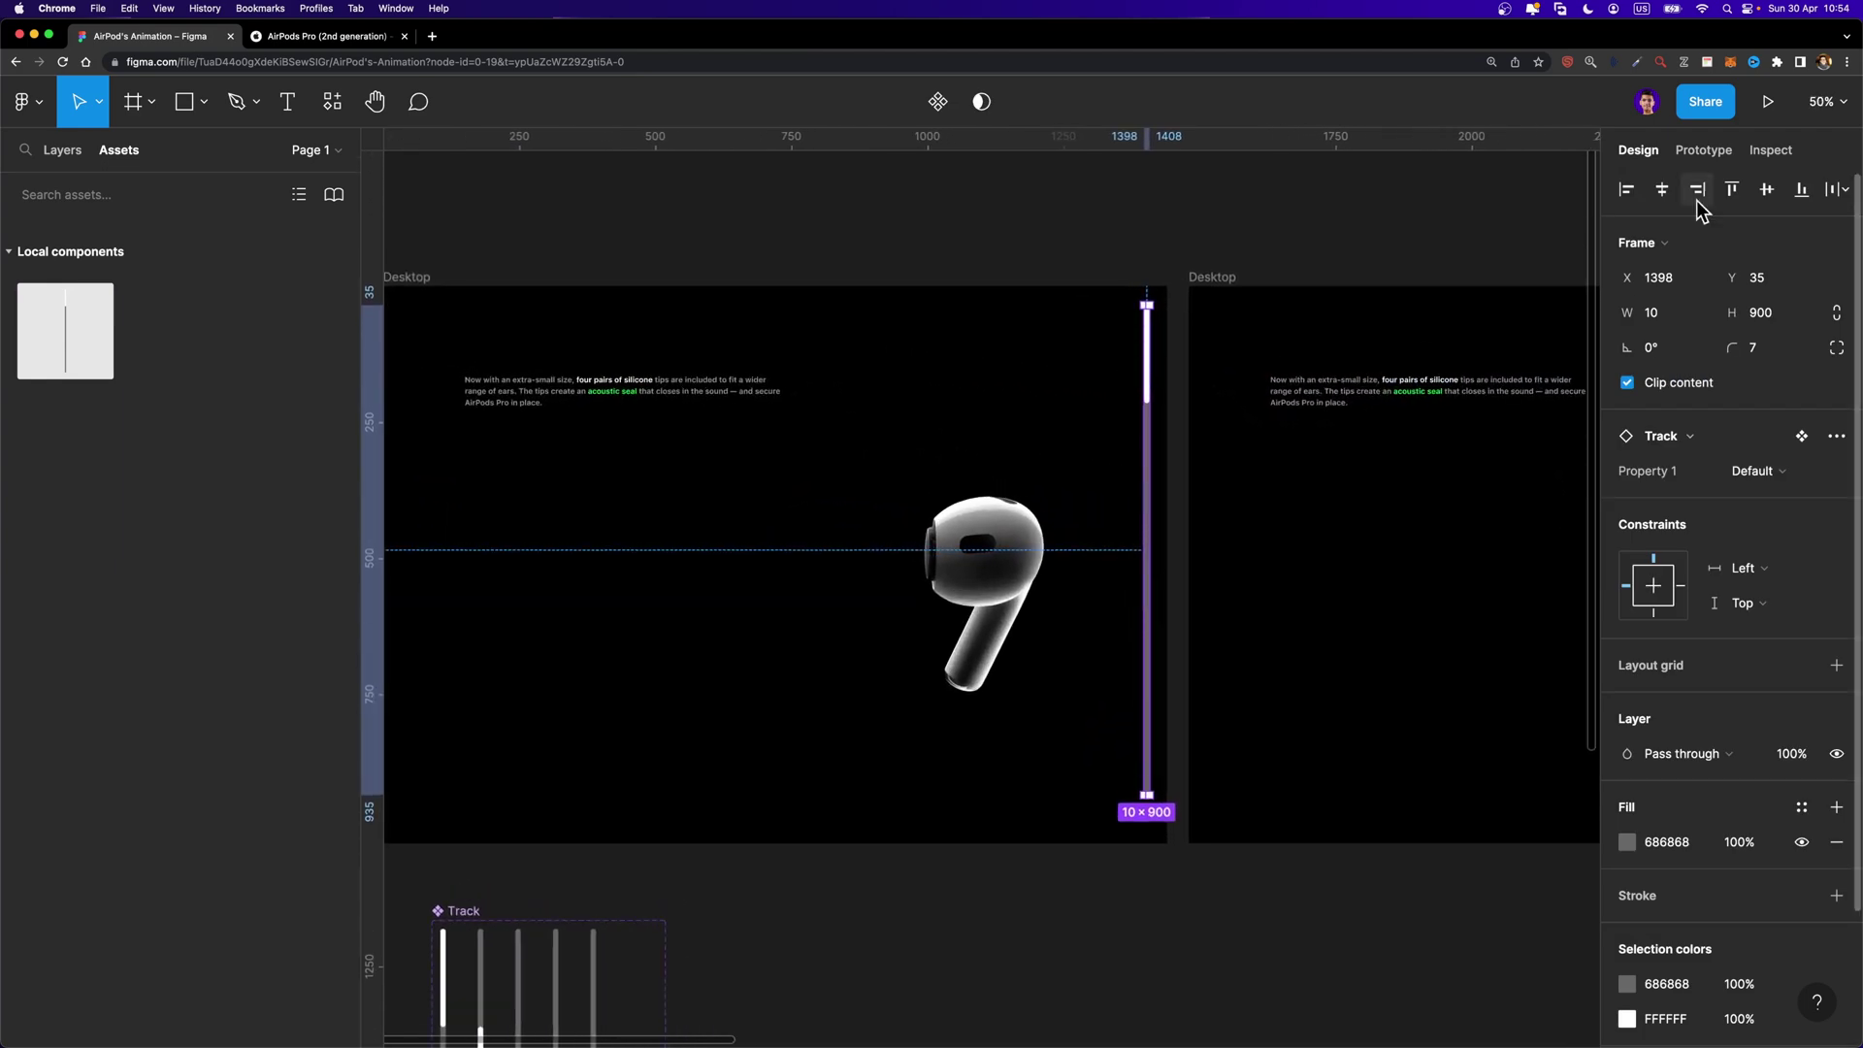
click(1766, 189)
scroll(1371, 259, left, 3)
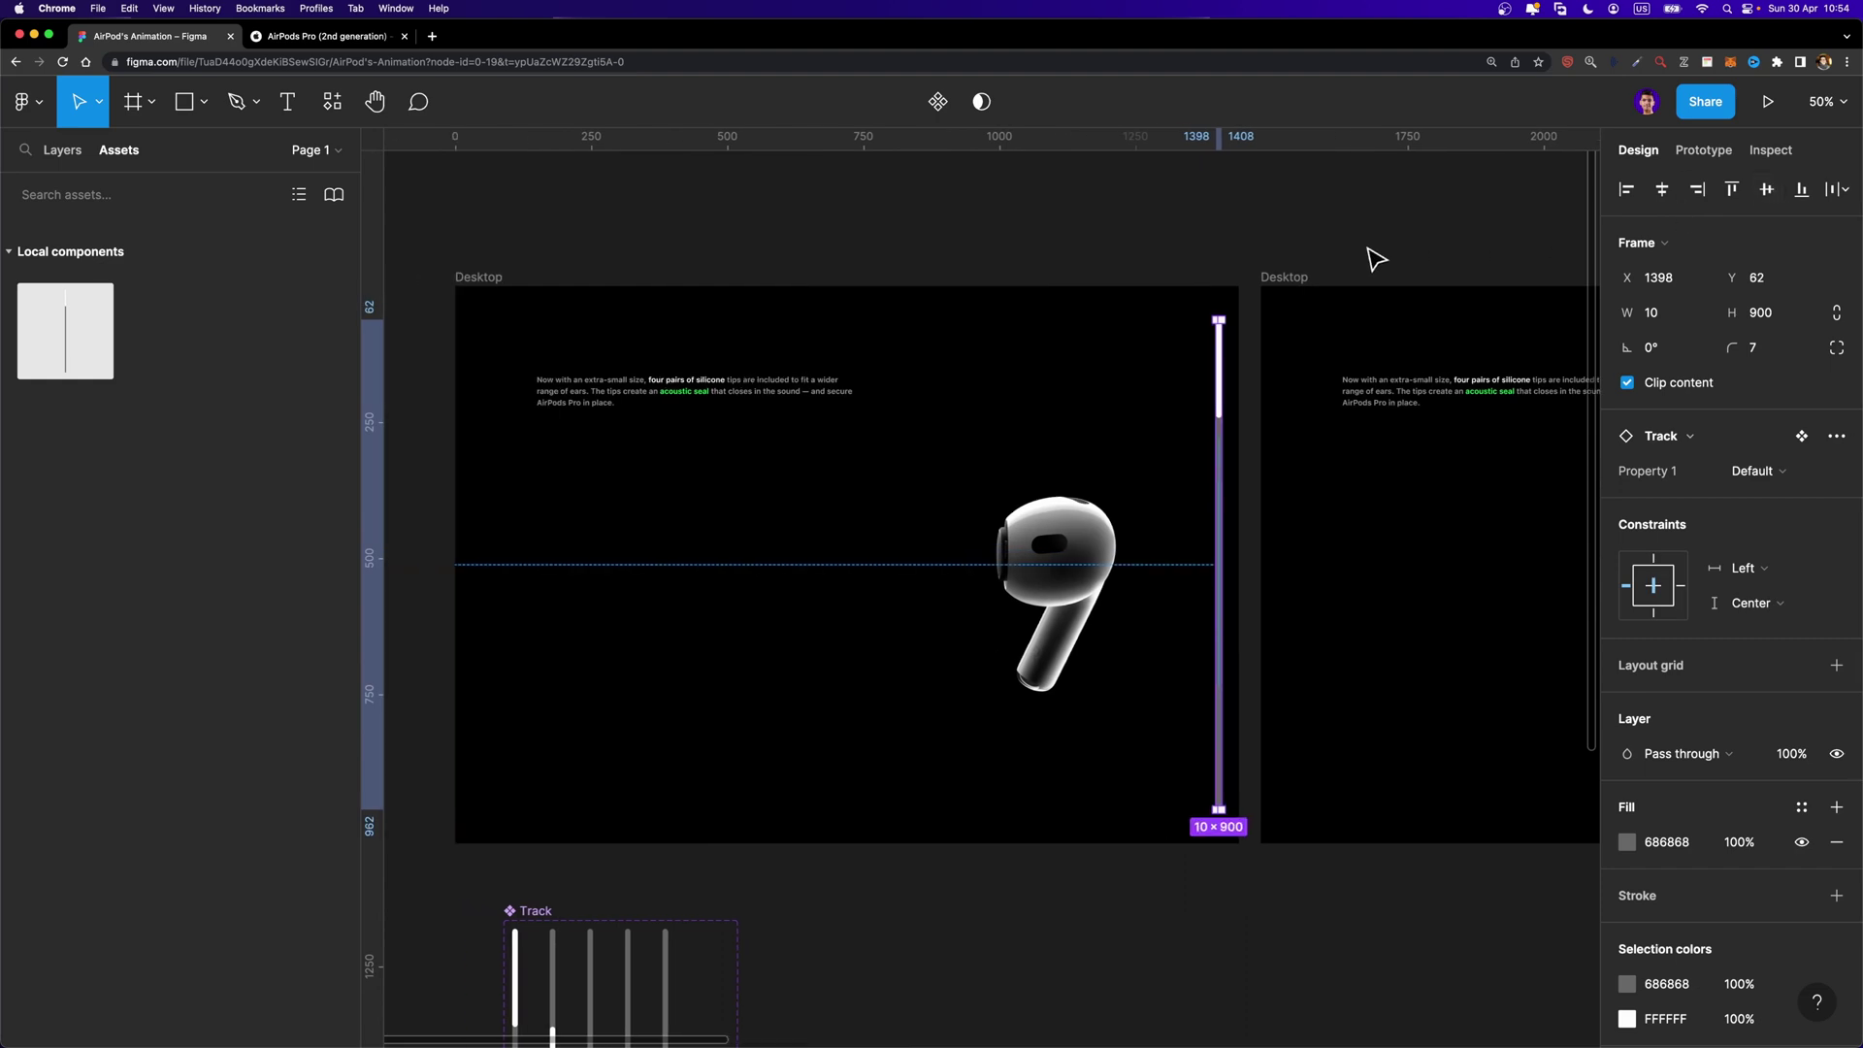
key(shift+Left)
key(Left)
key(Left)
key(Left)
key(Left)
key(Left)
key(Left)
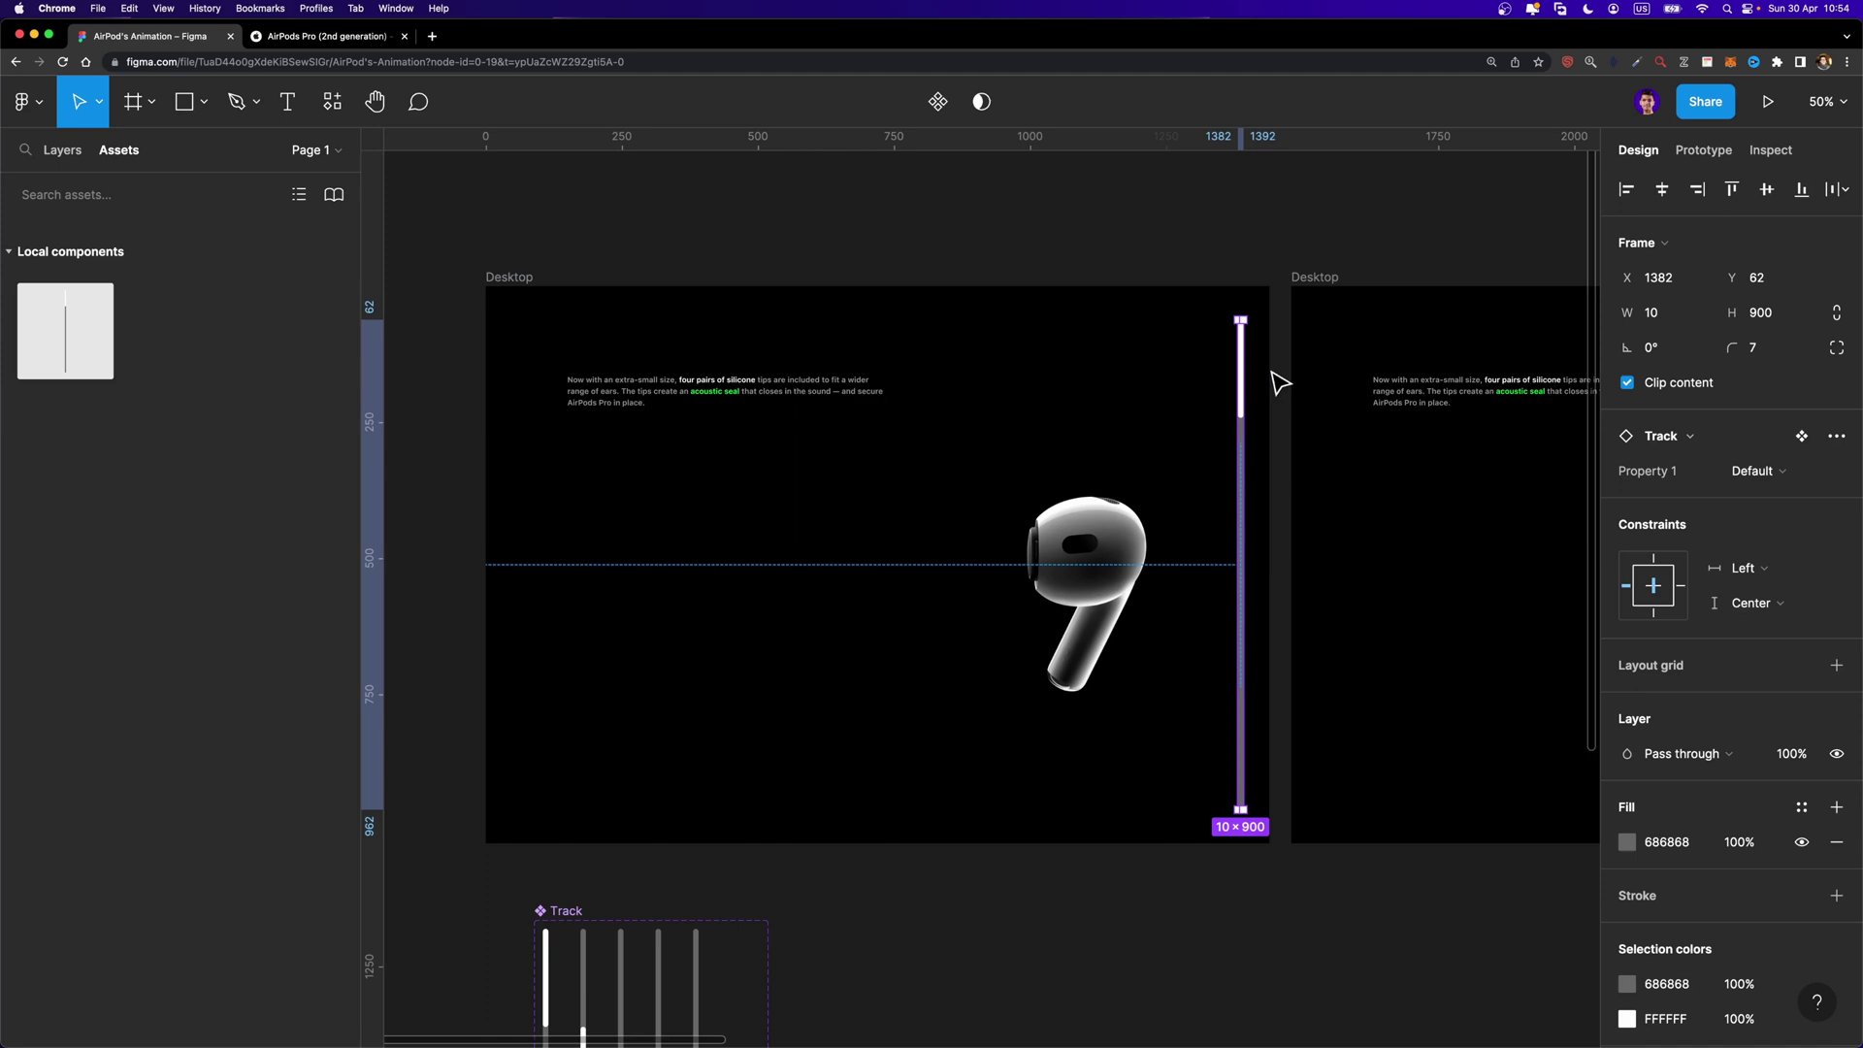
Paste a copy of the Track instance into each of the other four Desktop frames and clear the selection
scroll(1281, 381, right, 10)
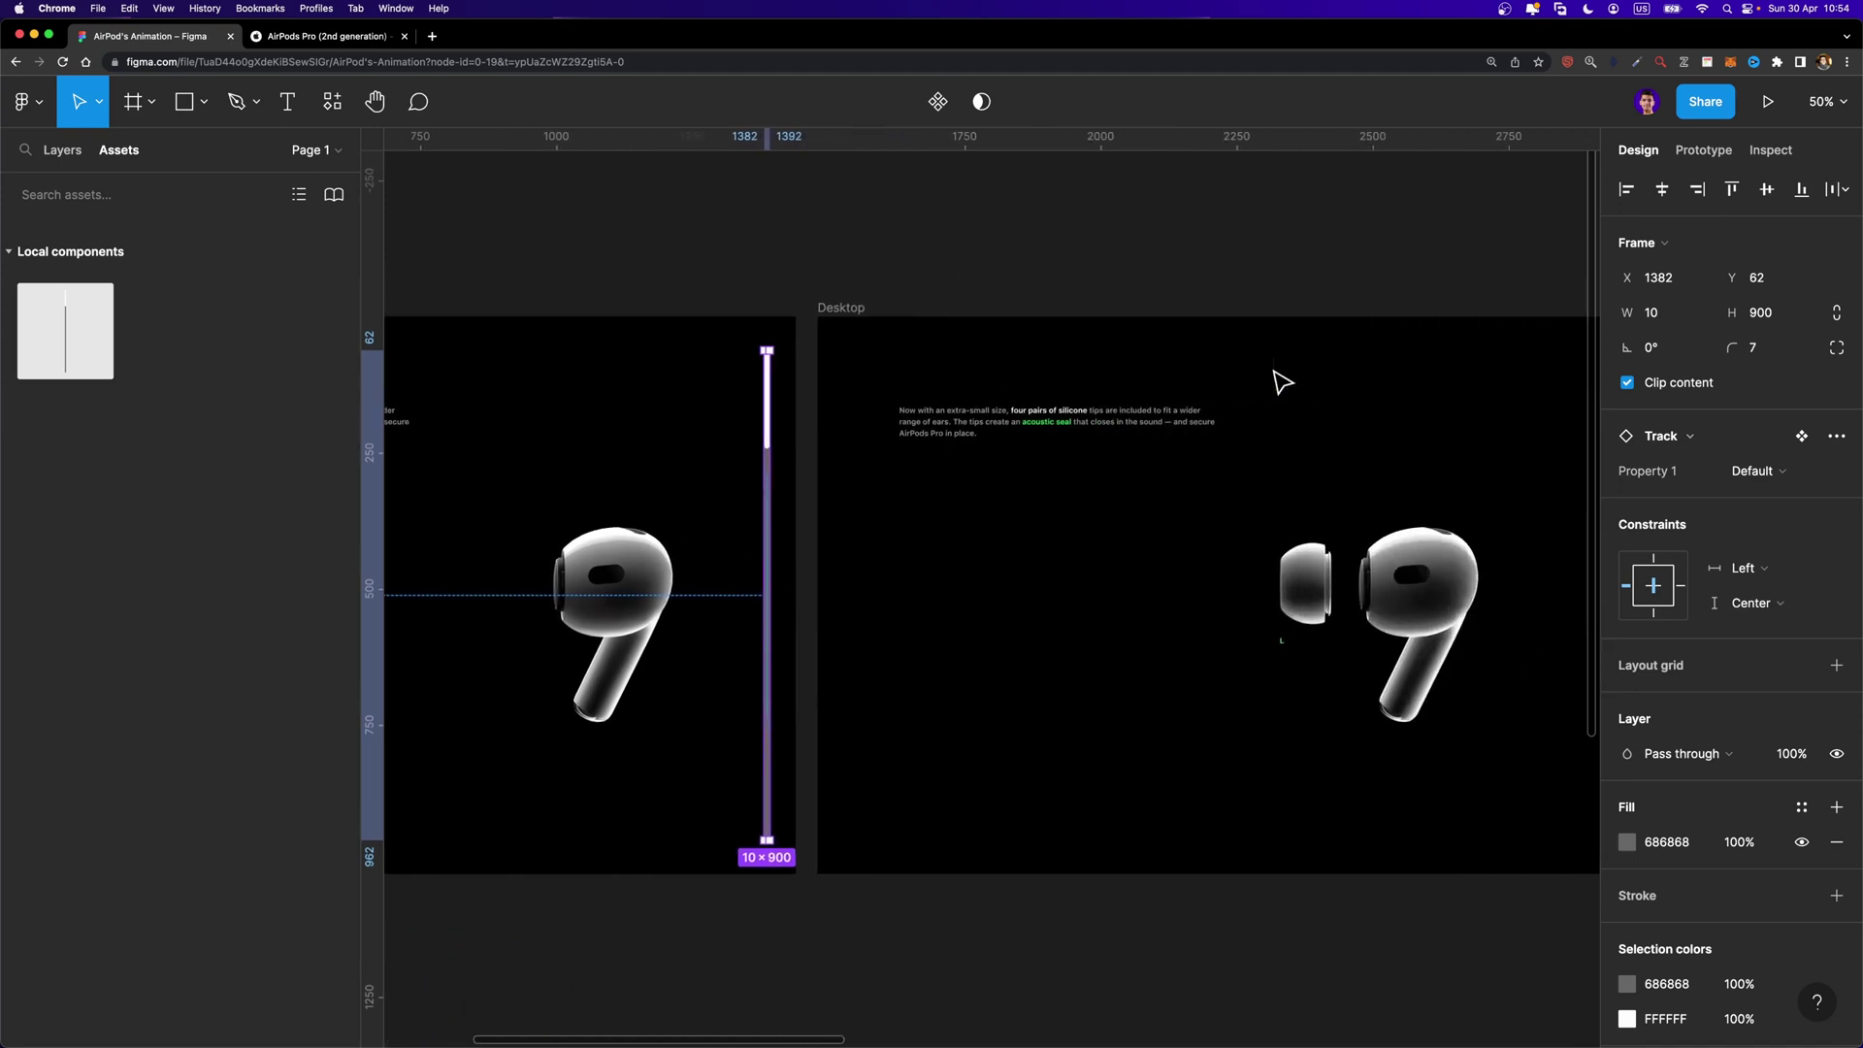
click(669, 306)
key(cmd+v)
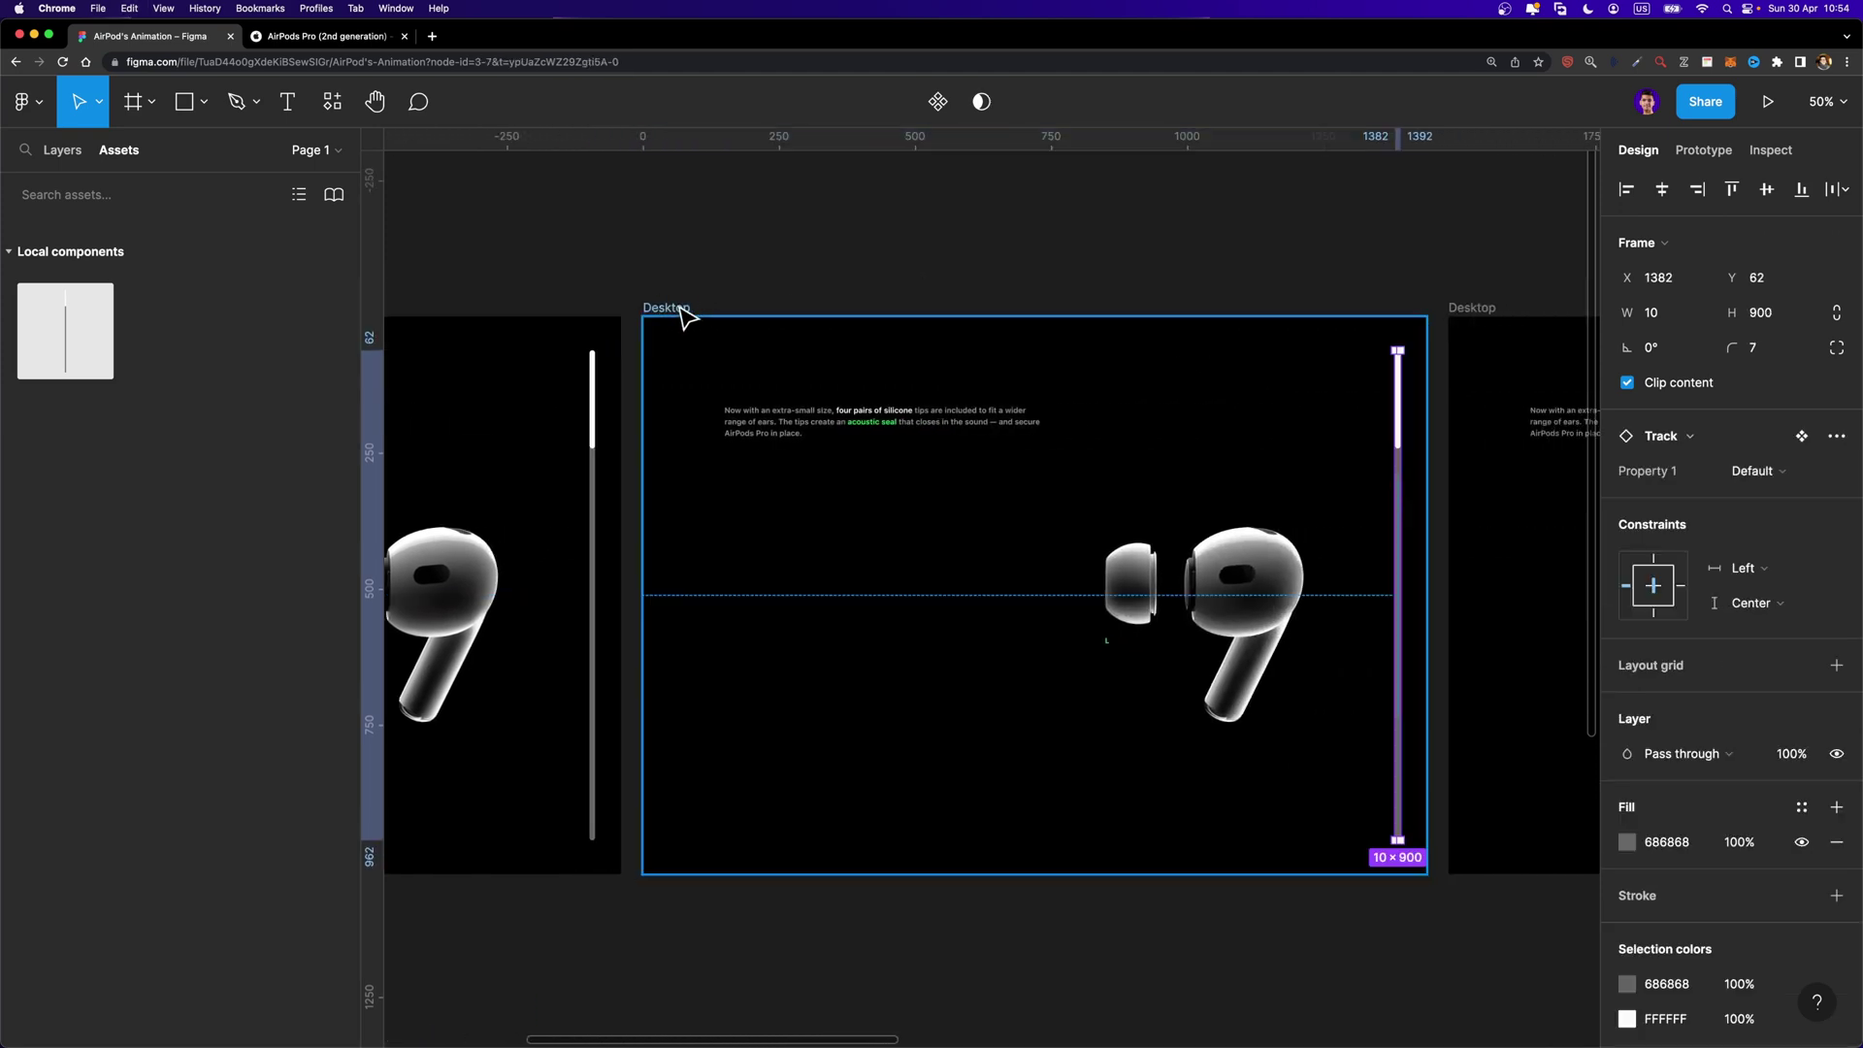
scroll(1489, 312, right, 10)
click(815, 307)
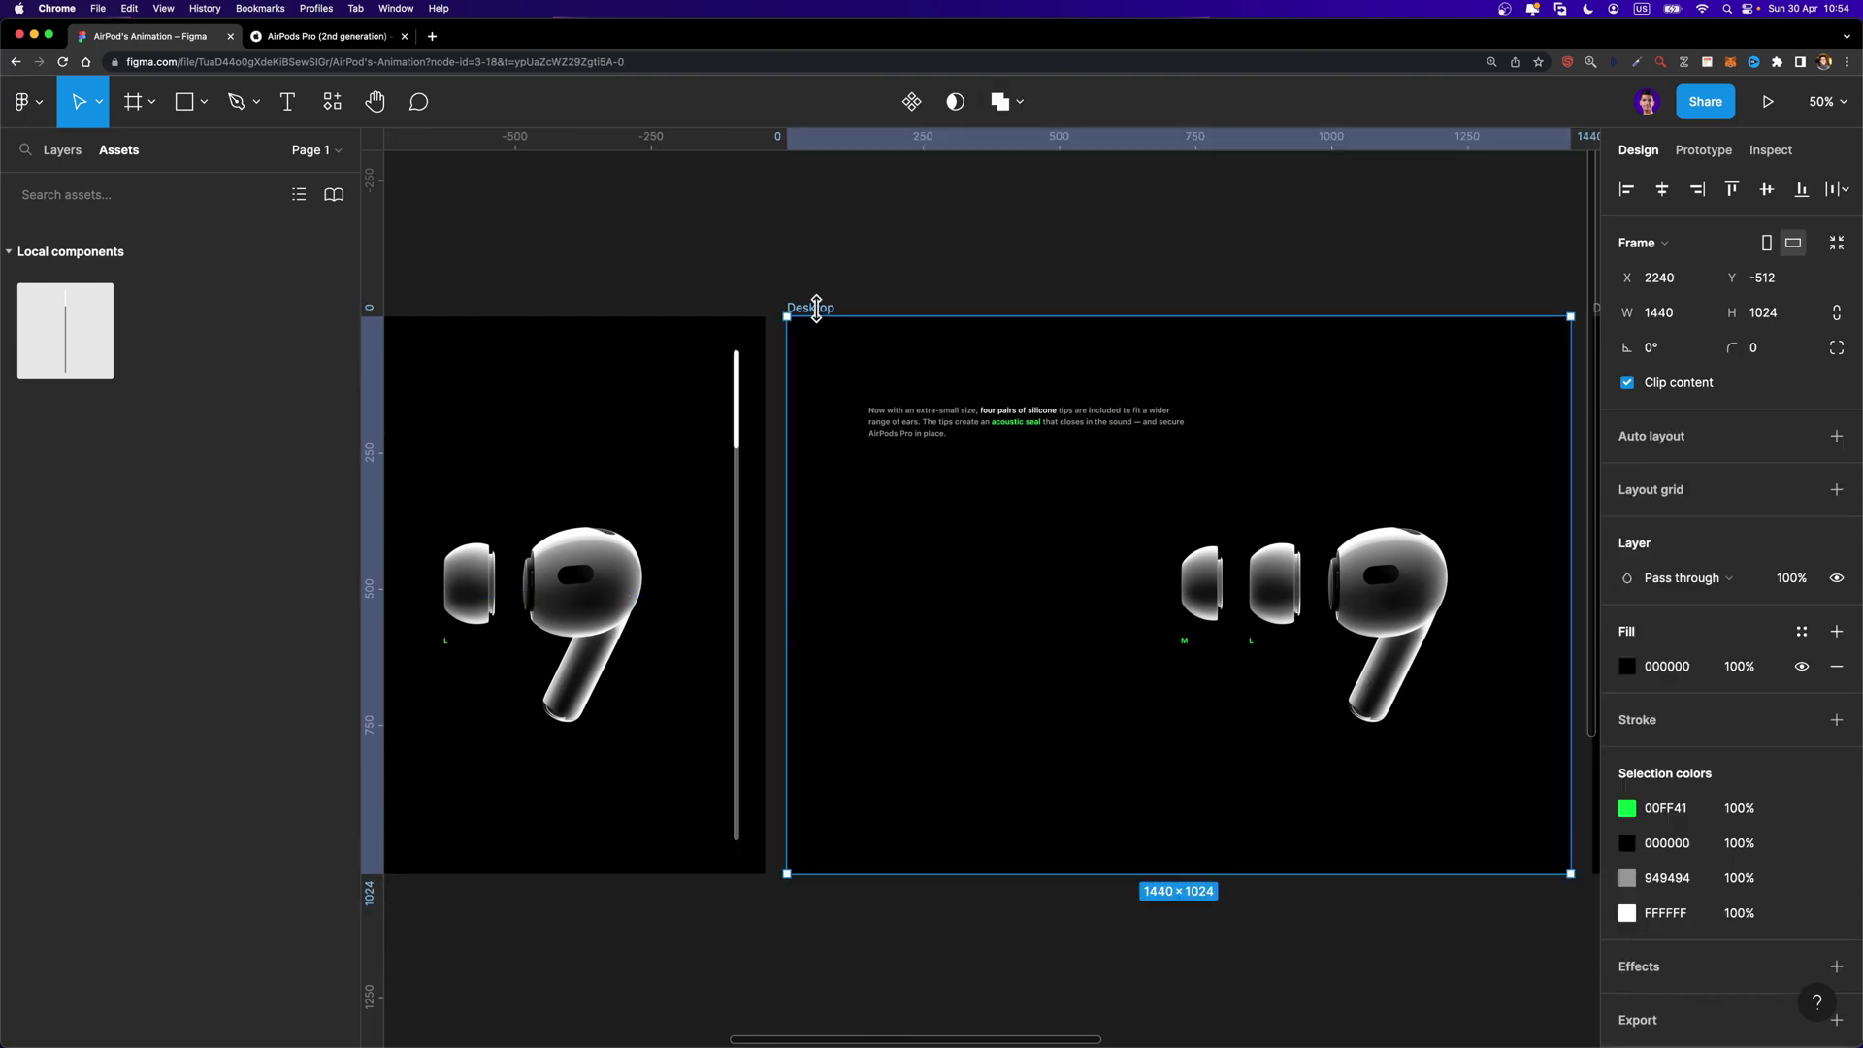
key(super+v)
scroll(1052, 271, right, 10)
click(794, 308)
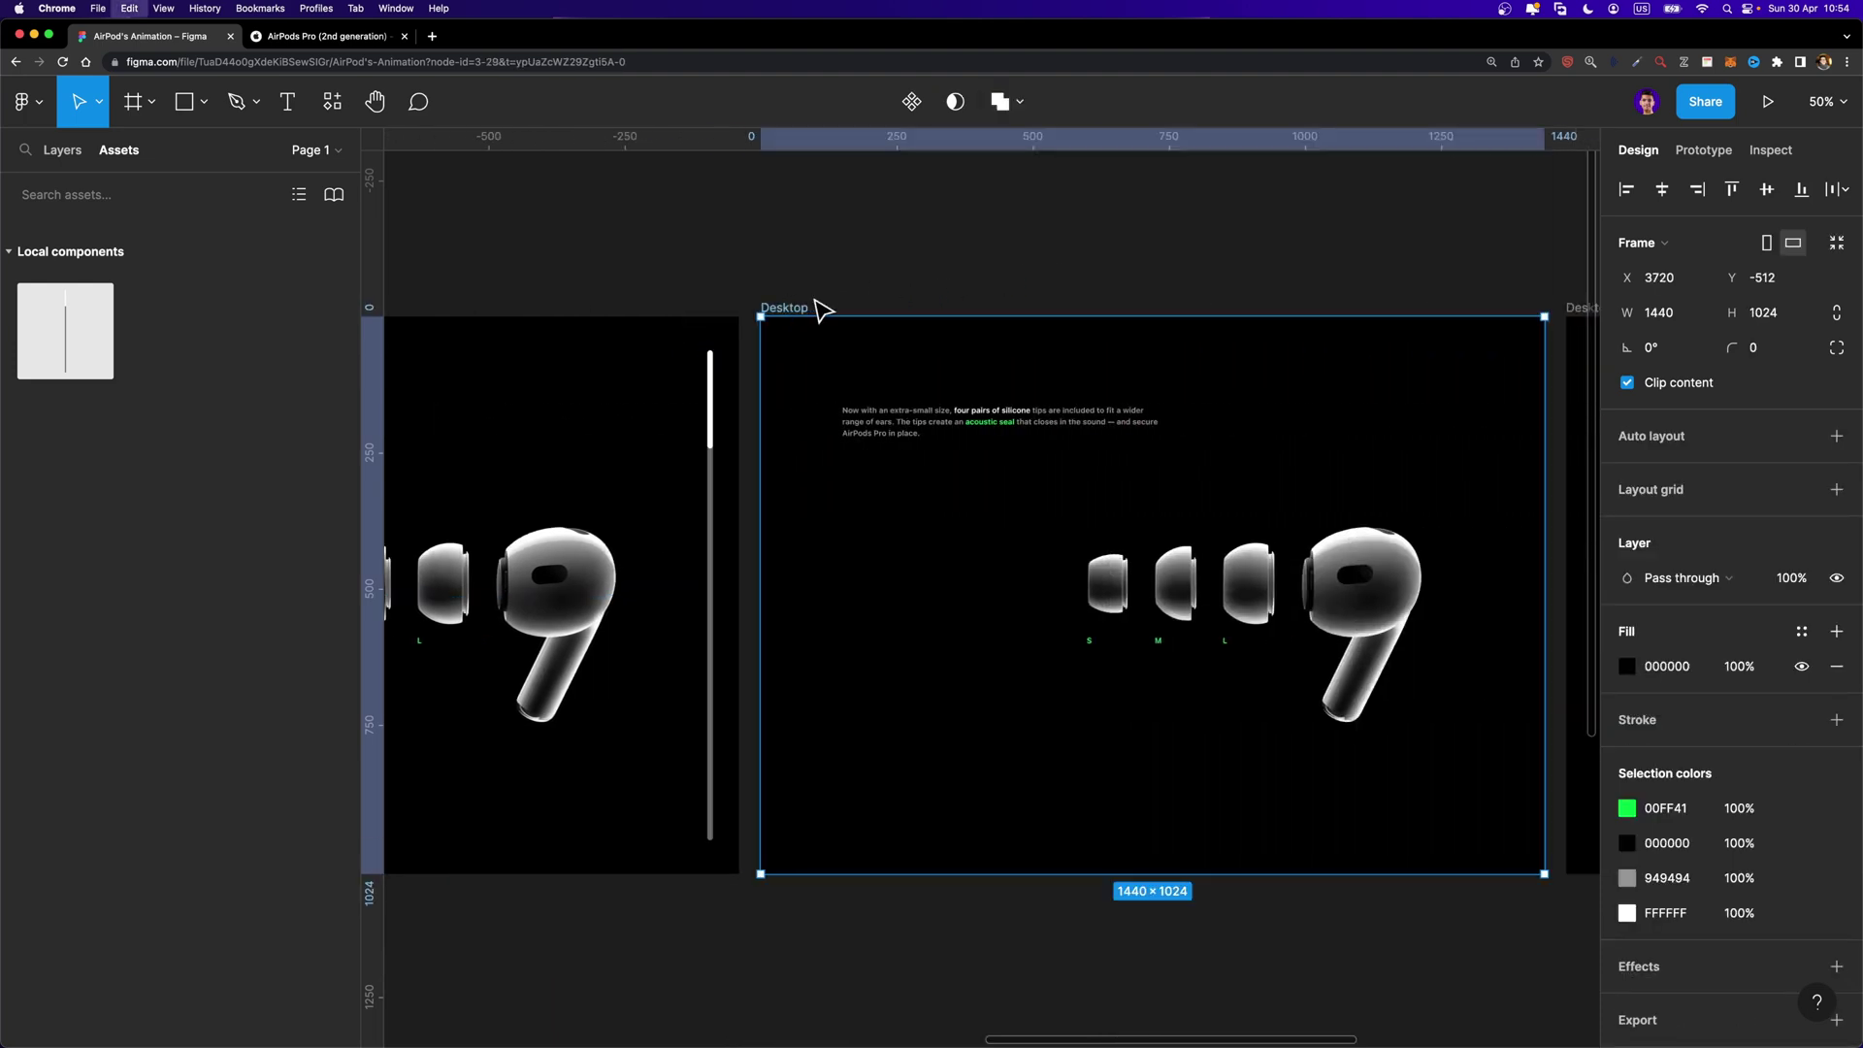
key(super+v)
scroll(971, 291, right, 10)
click(835, 306)
key(super+v)
scroll(912, 289, down, 5)
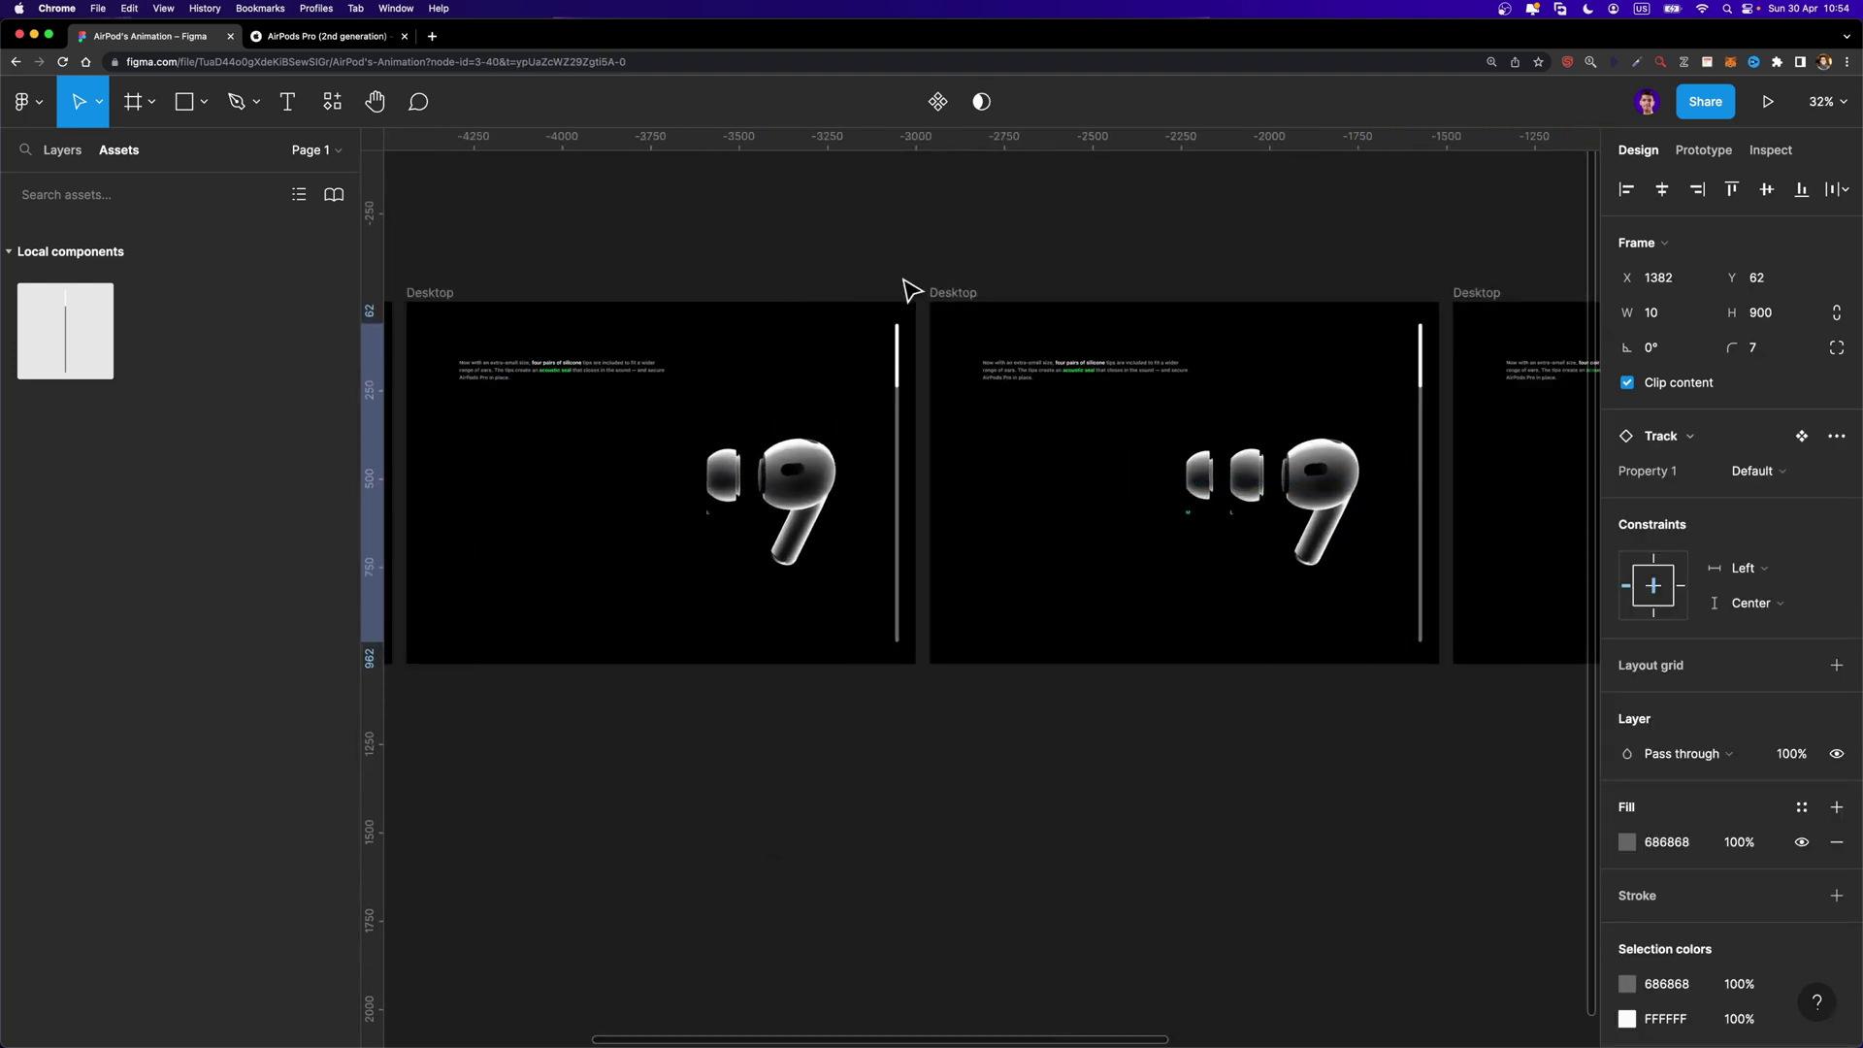
key(Escape)
Switch the Track instance in the second Desktop frame to Variant2
scroll(1372, 282, left, 2)
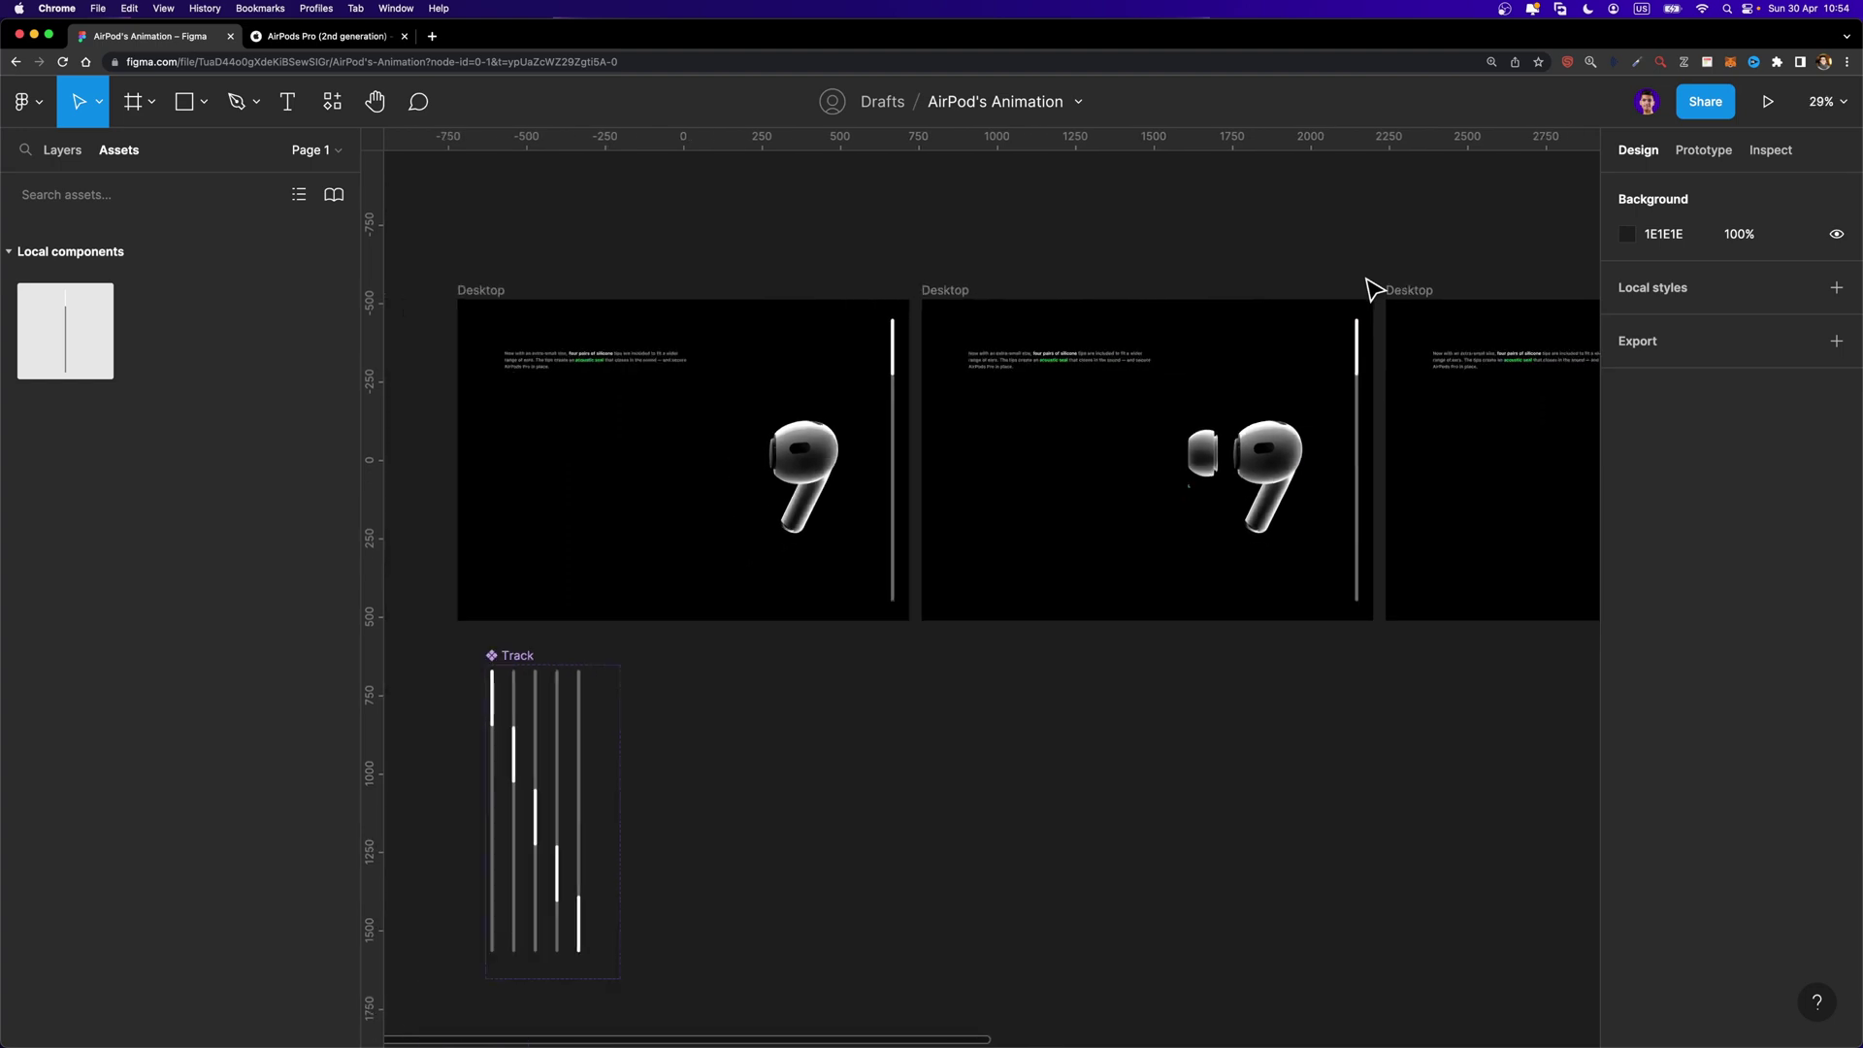
click(50, 150)
click(1359, 335)
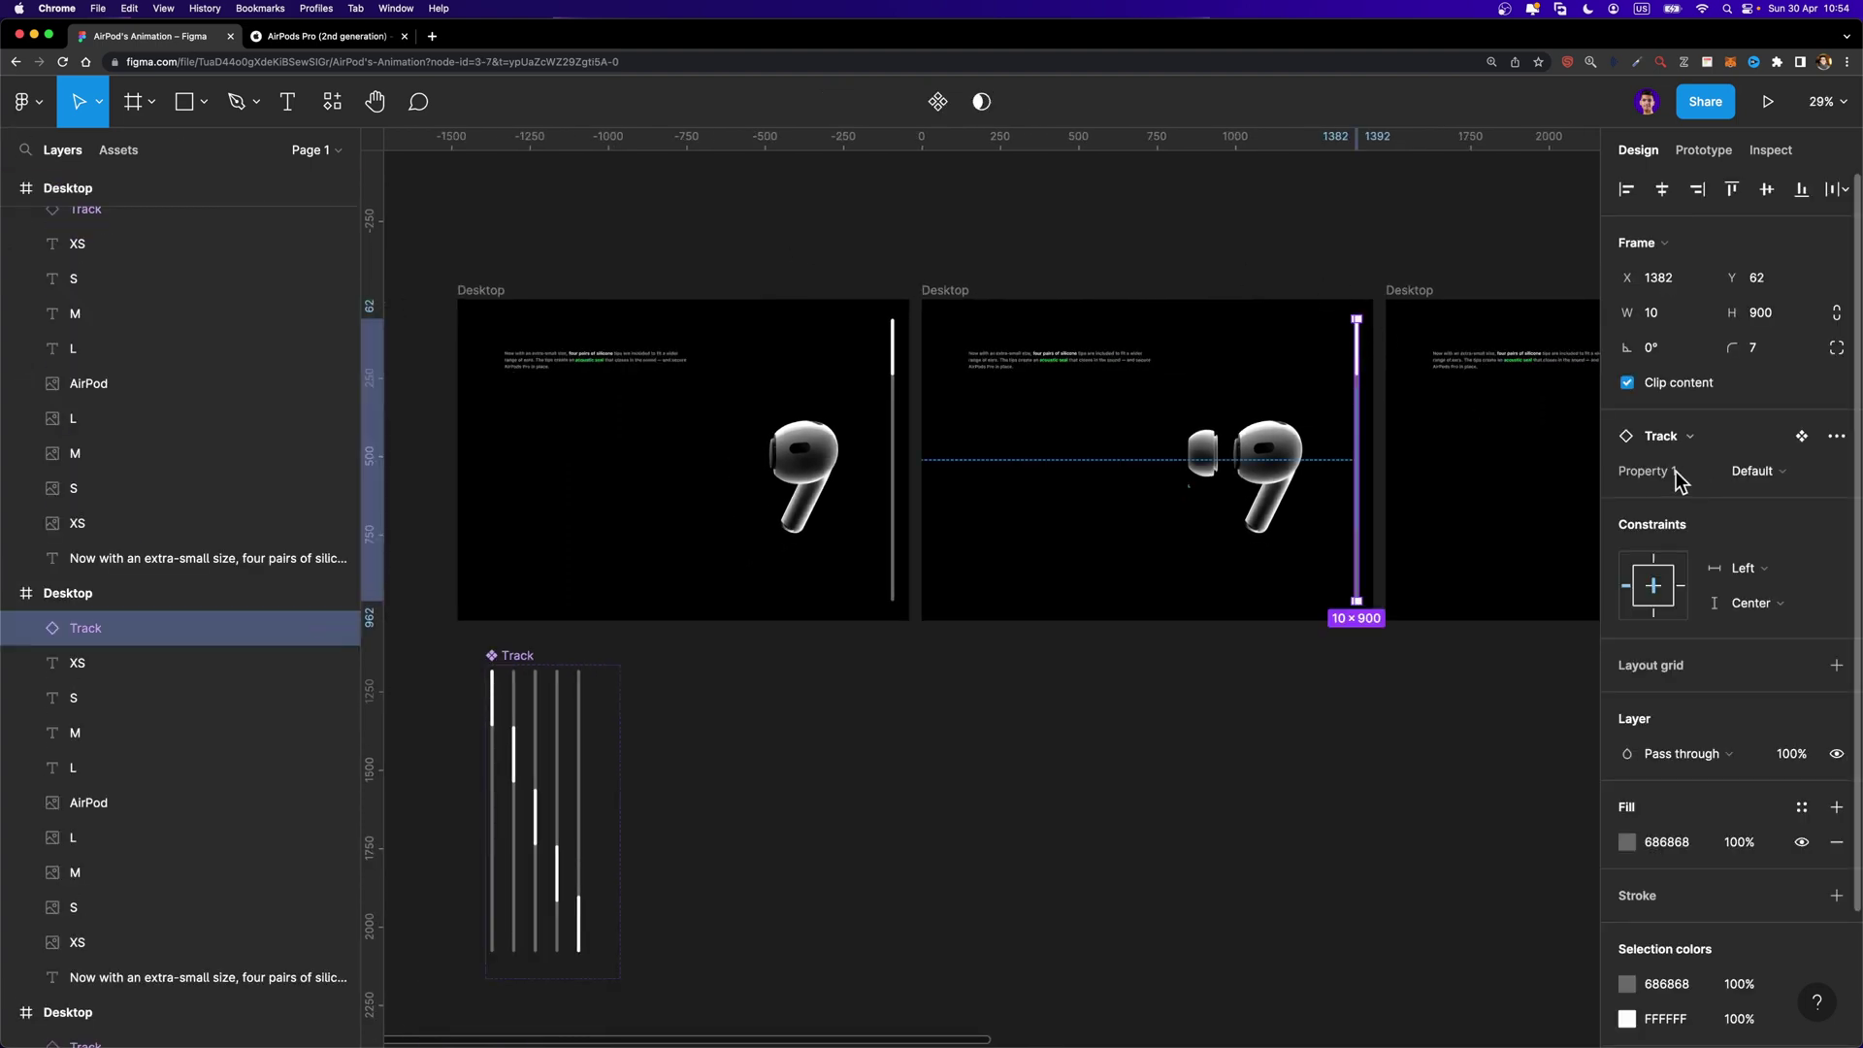
click(1779, 472)
click(1776, 494)
Switch the Track instance in the third Desktop frame to Variant3
scroll(1328, 358, right, 5)
click(1293, 354)
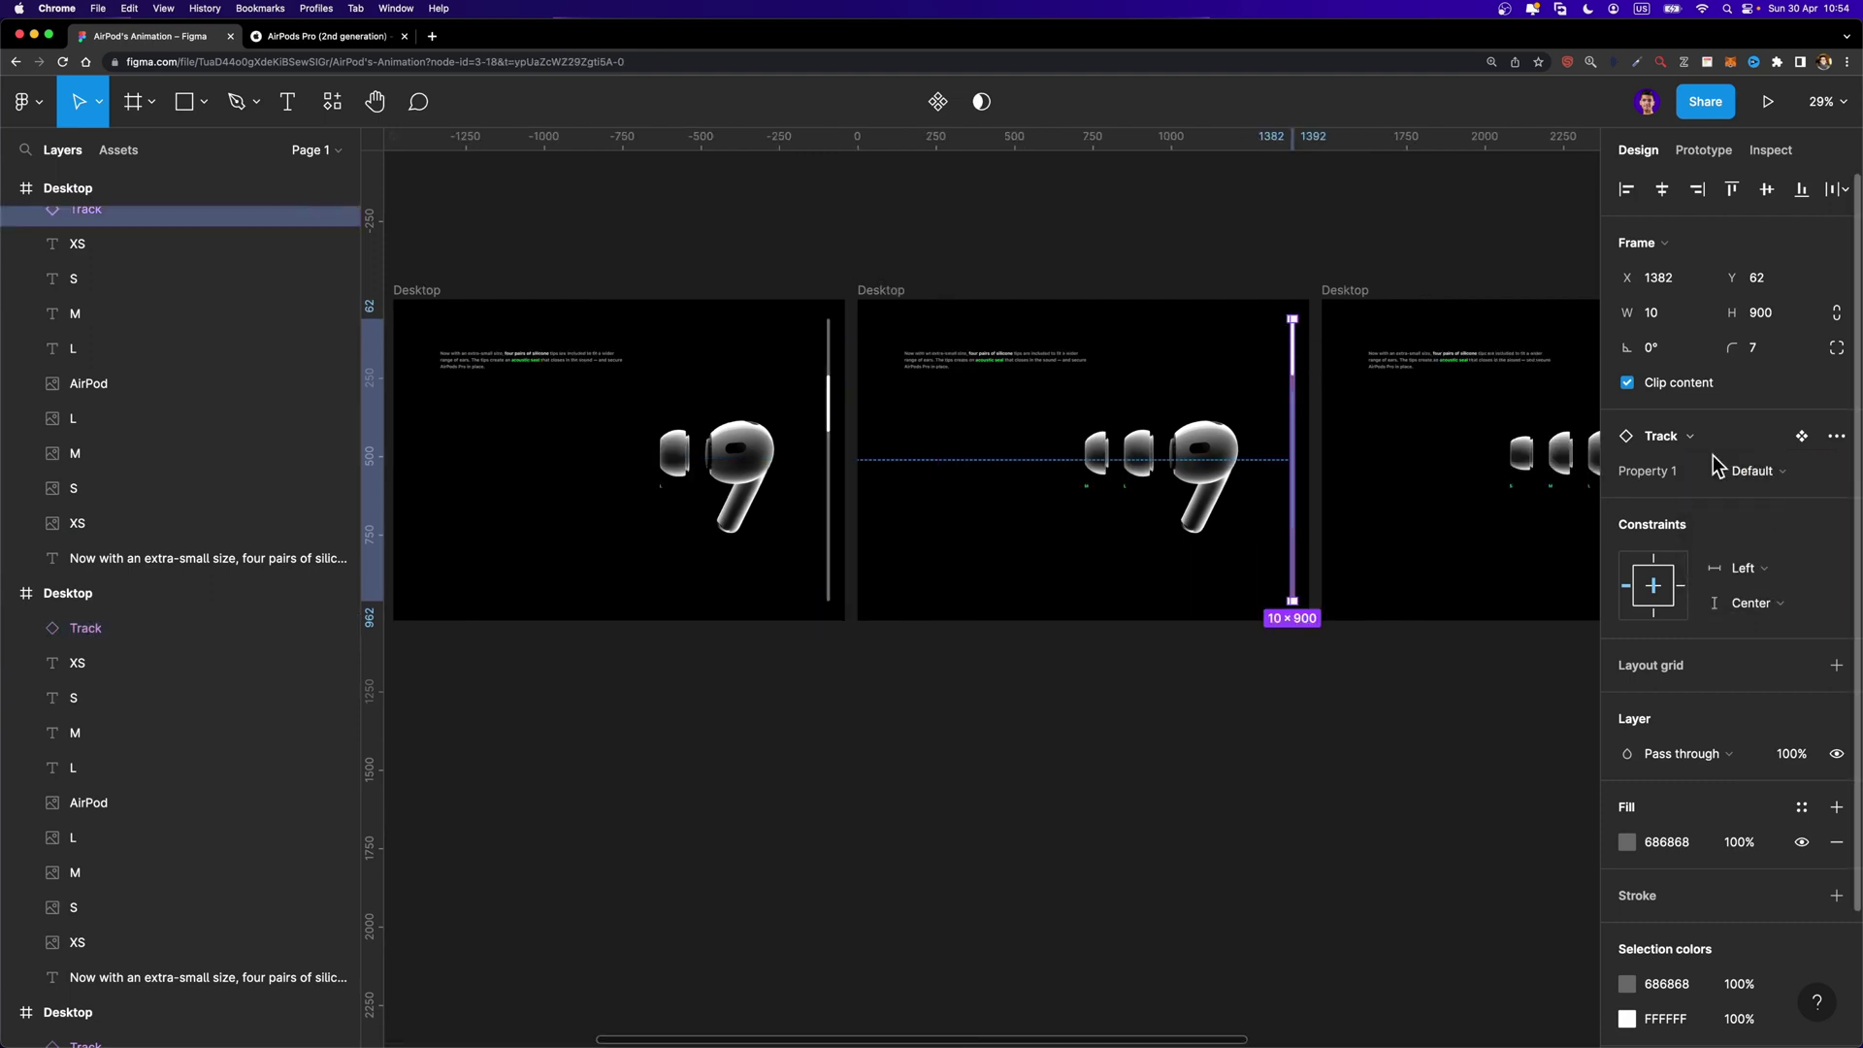
click(1780, 474)
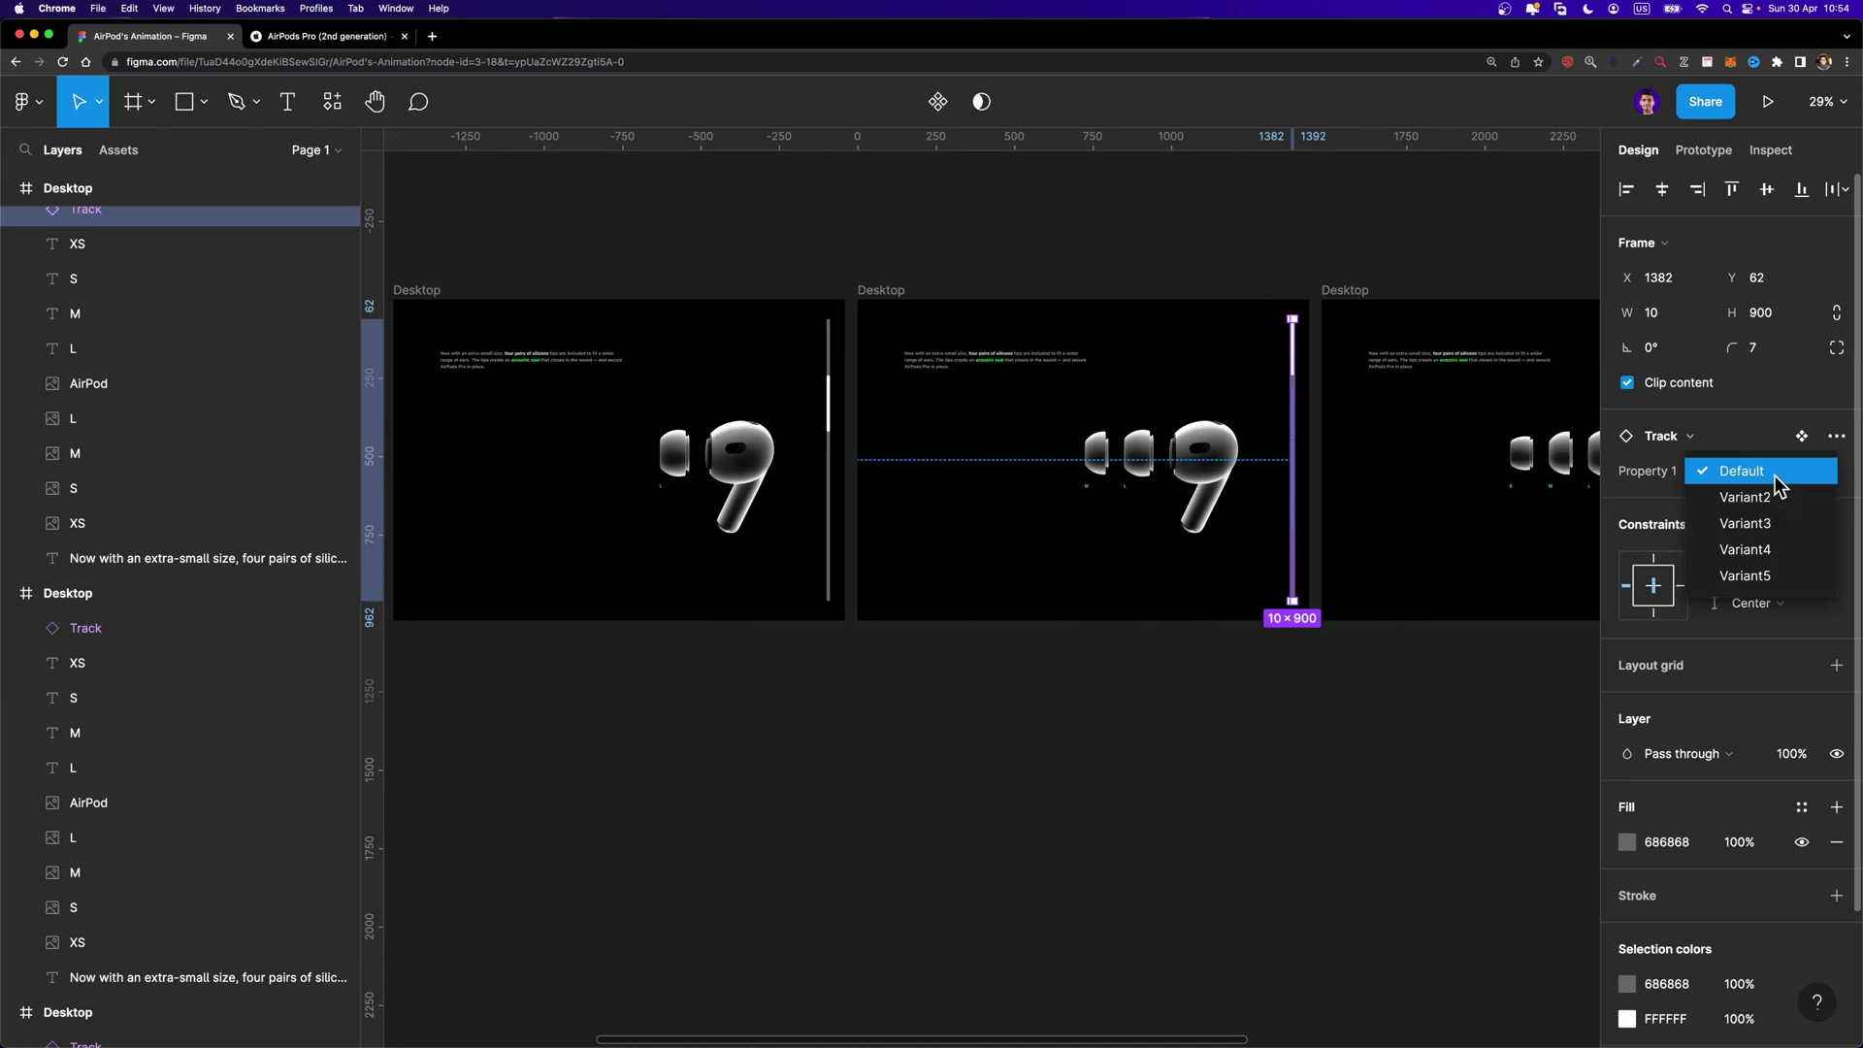
click(1762, 524)
Switch the Track instance in the fourth Desktop frame to Variant4
scroll(1468, 486, right, 3)
click(971, 358)
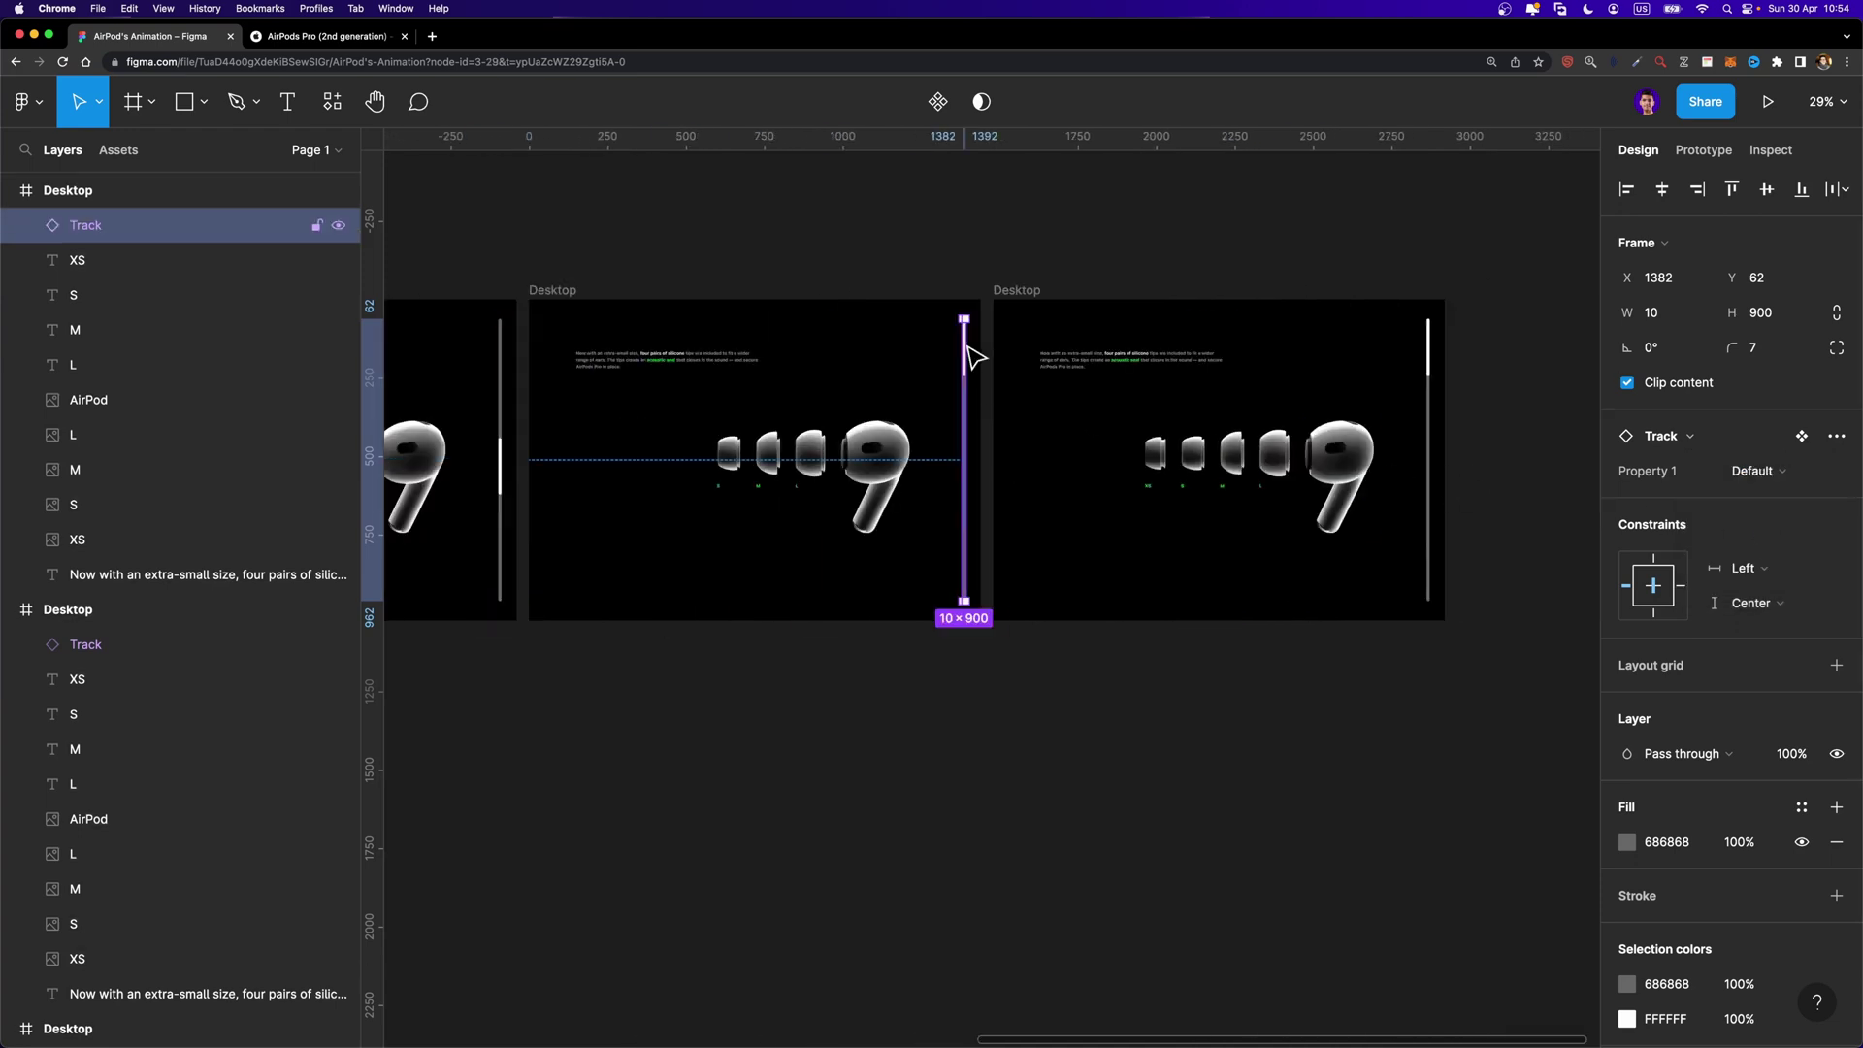
click(1784, 473)
click(1783, 548)
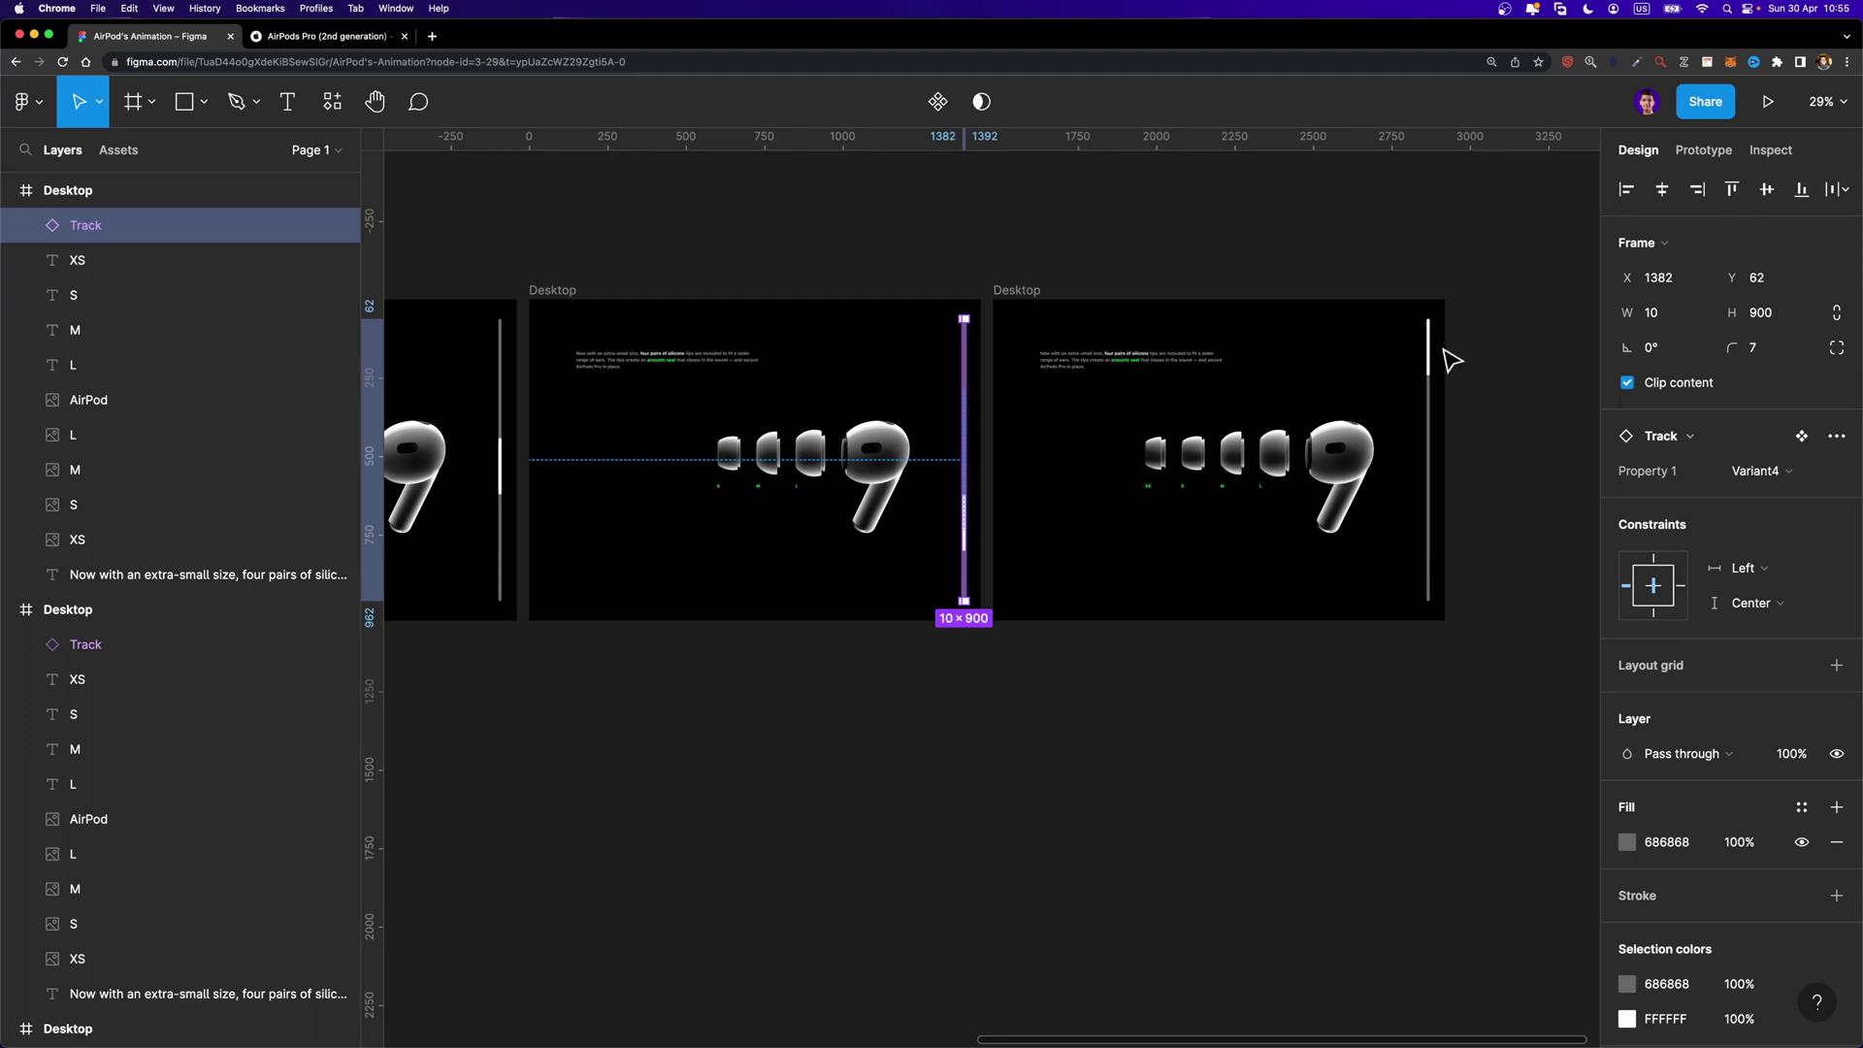
Switch the Track instance in the fifth Desktop frame to Variant5 and deselect it
click(1429, 359)
click(1752, 471)
click(1764, 575)
click(1503, 410)
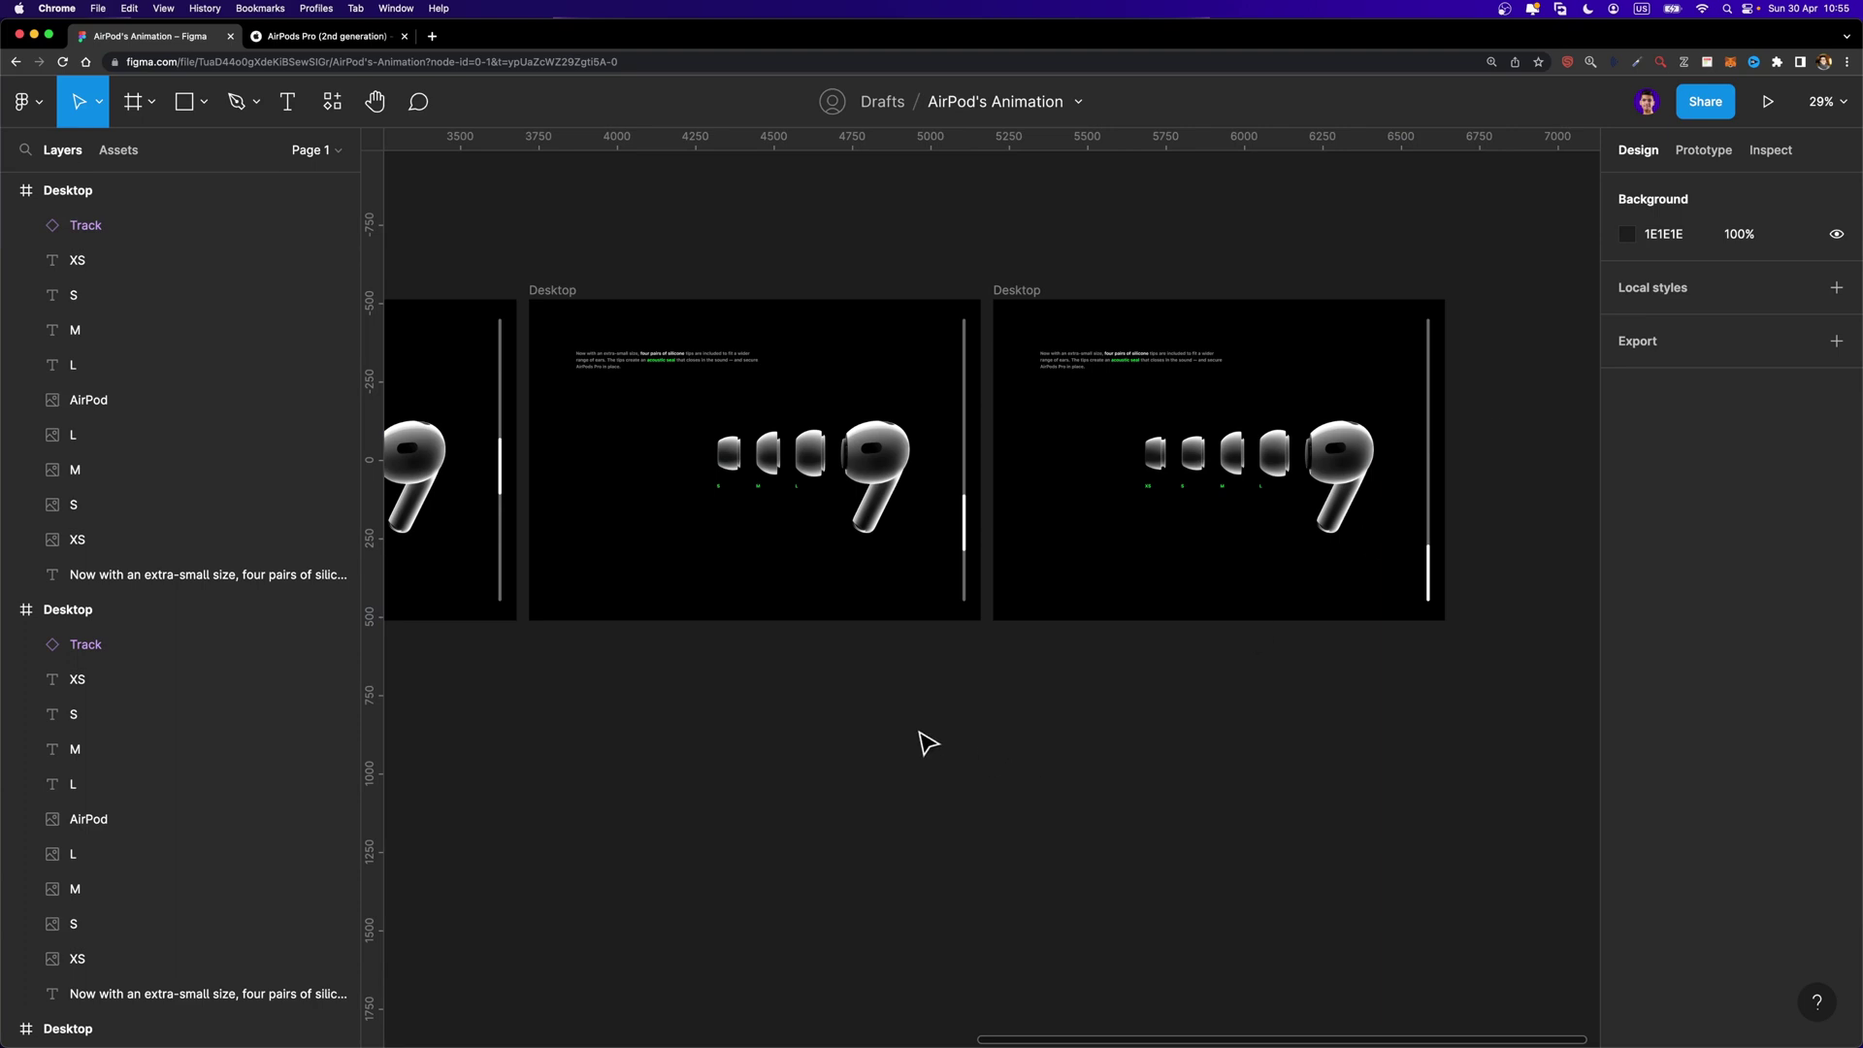
Create a prototype connection from the Thumb in the first Desktop frame to the second Desktop frame
scroll(928, 743, left, 3)
scroll(920, 741, right, 2)
scroll(920, 742, up, 2)
double_click(966, 351)
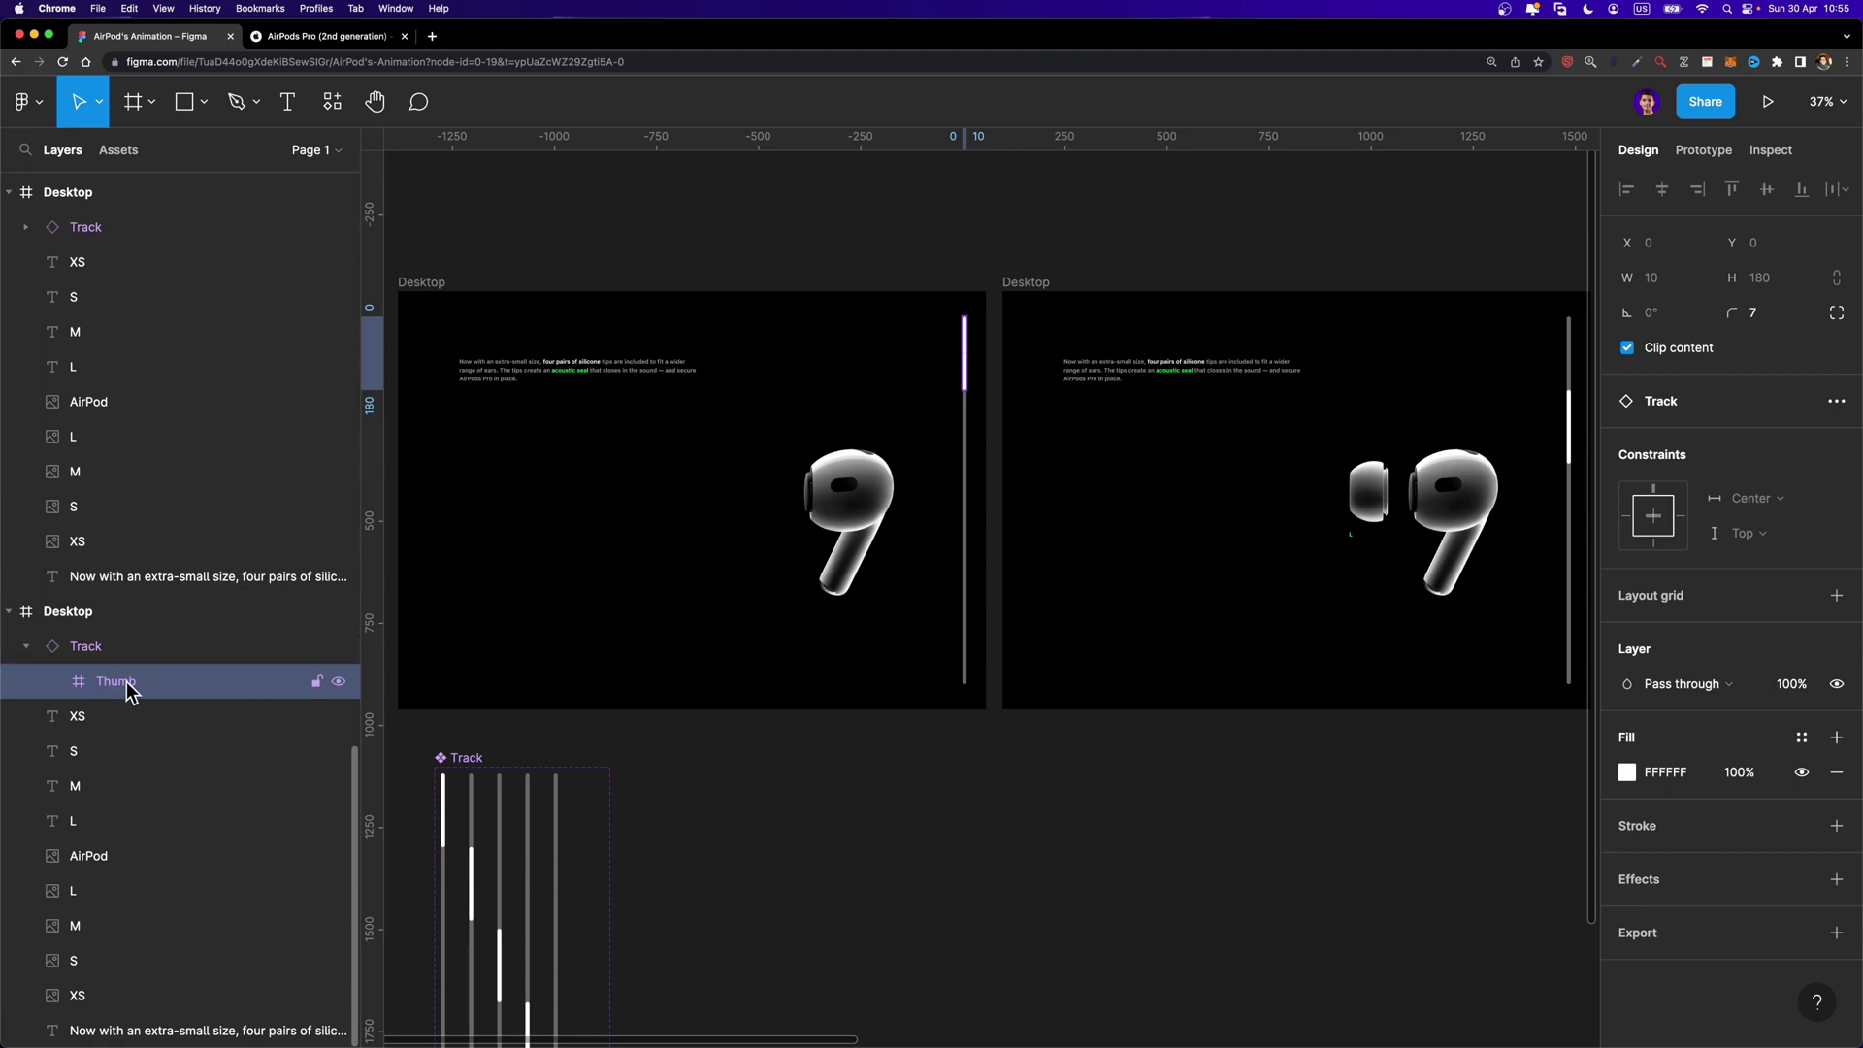
click(1710, 157)
drag(967, 353, 1037, 381)
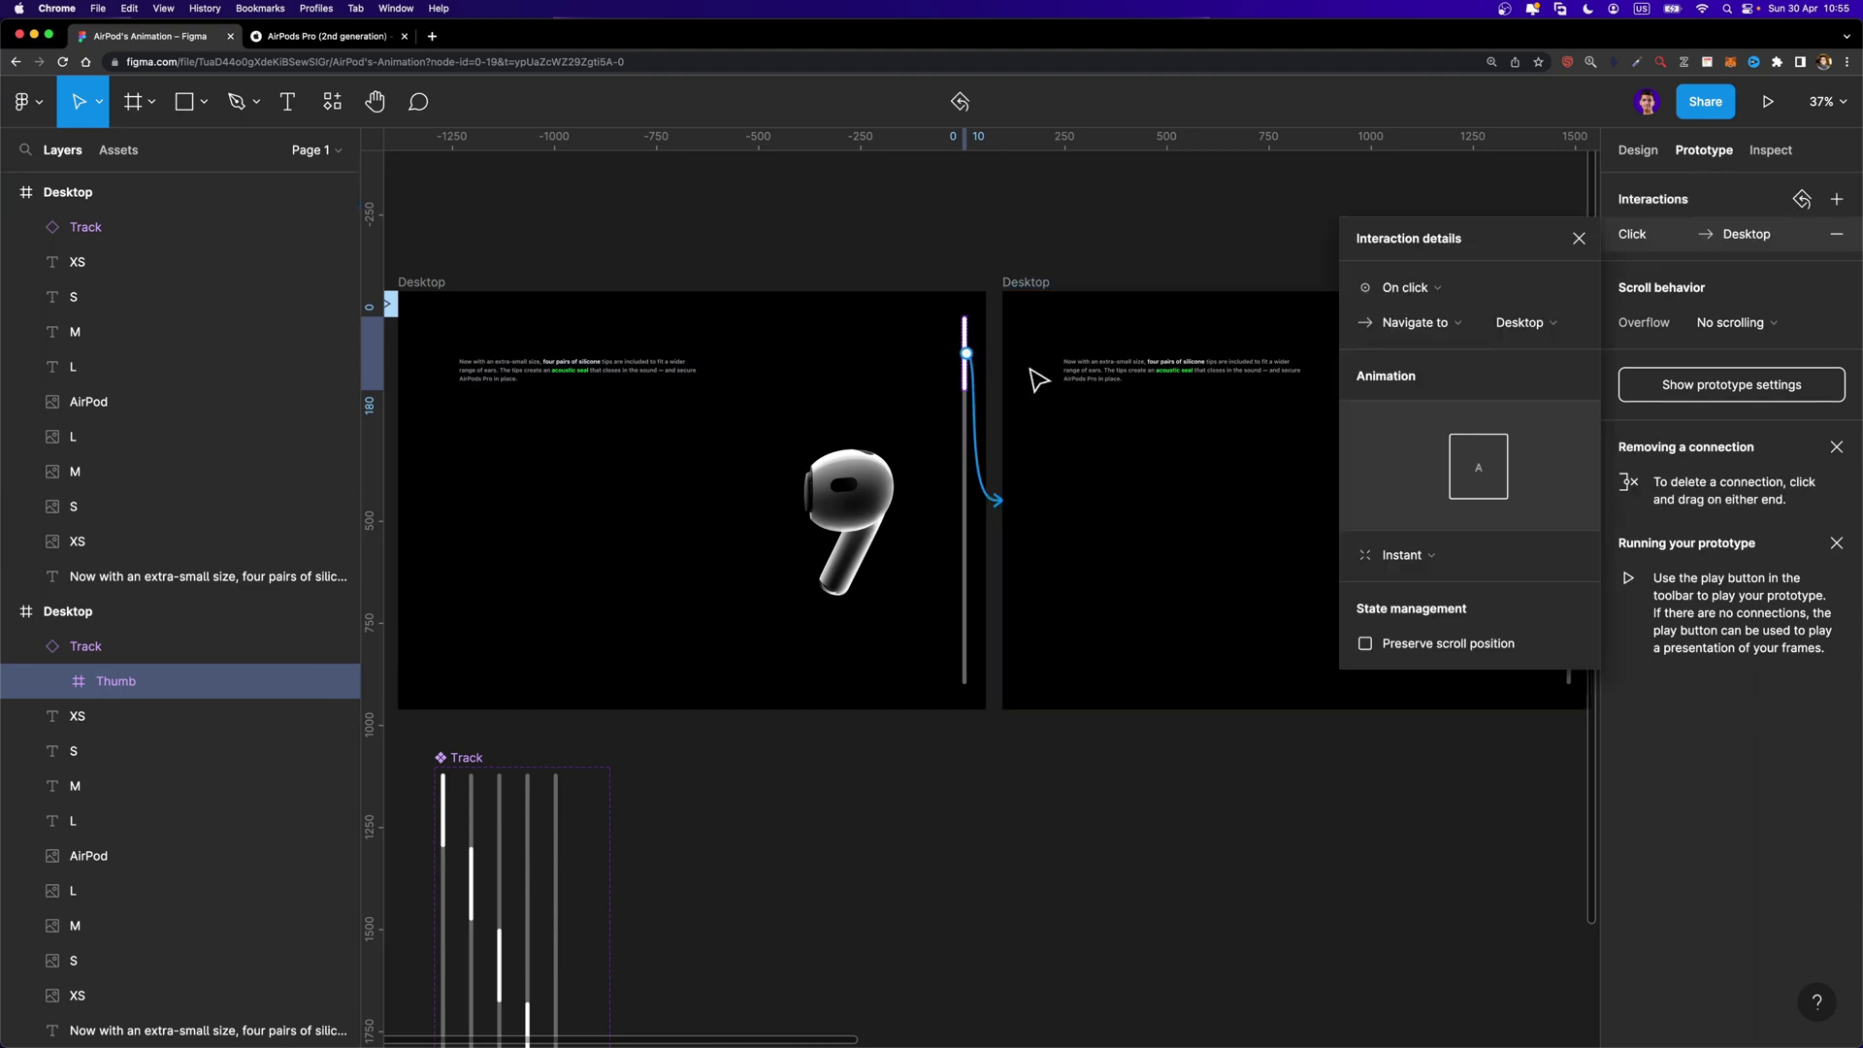
Set the first Thumb's interaction to On drag with Smart animate and a duration of 500 ms
click(1420, 293)
click(1430, 314)
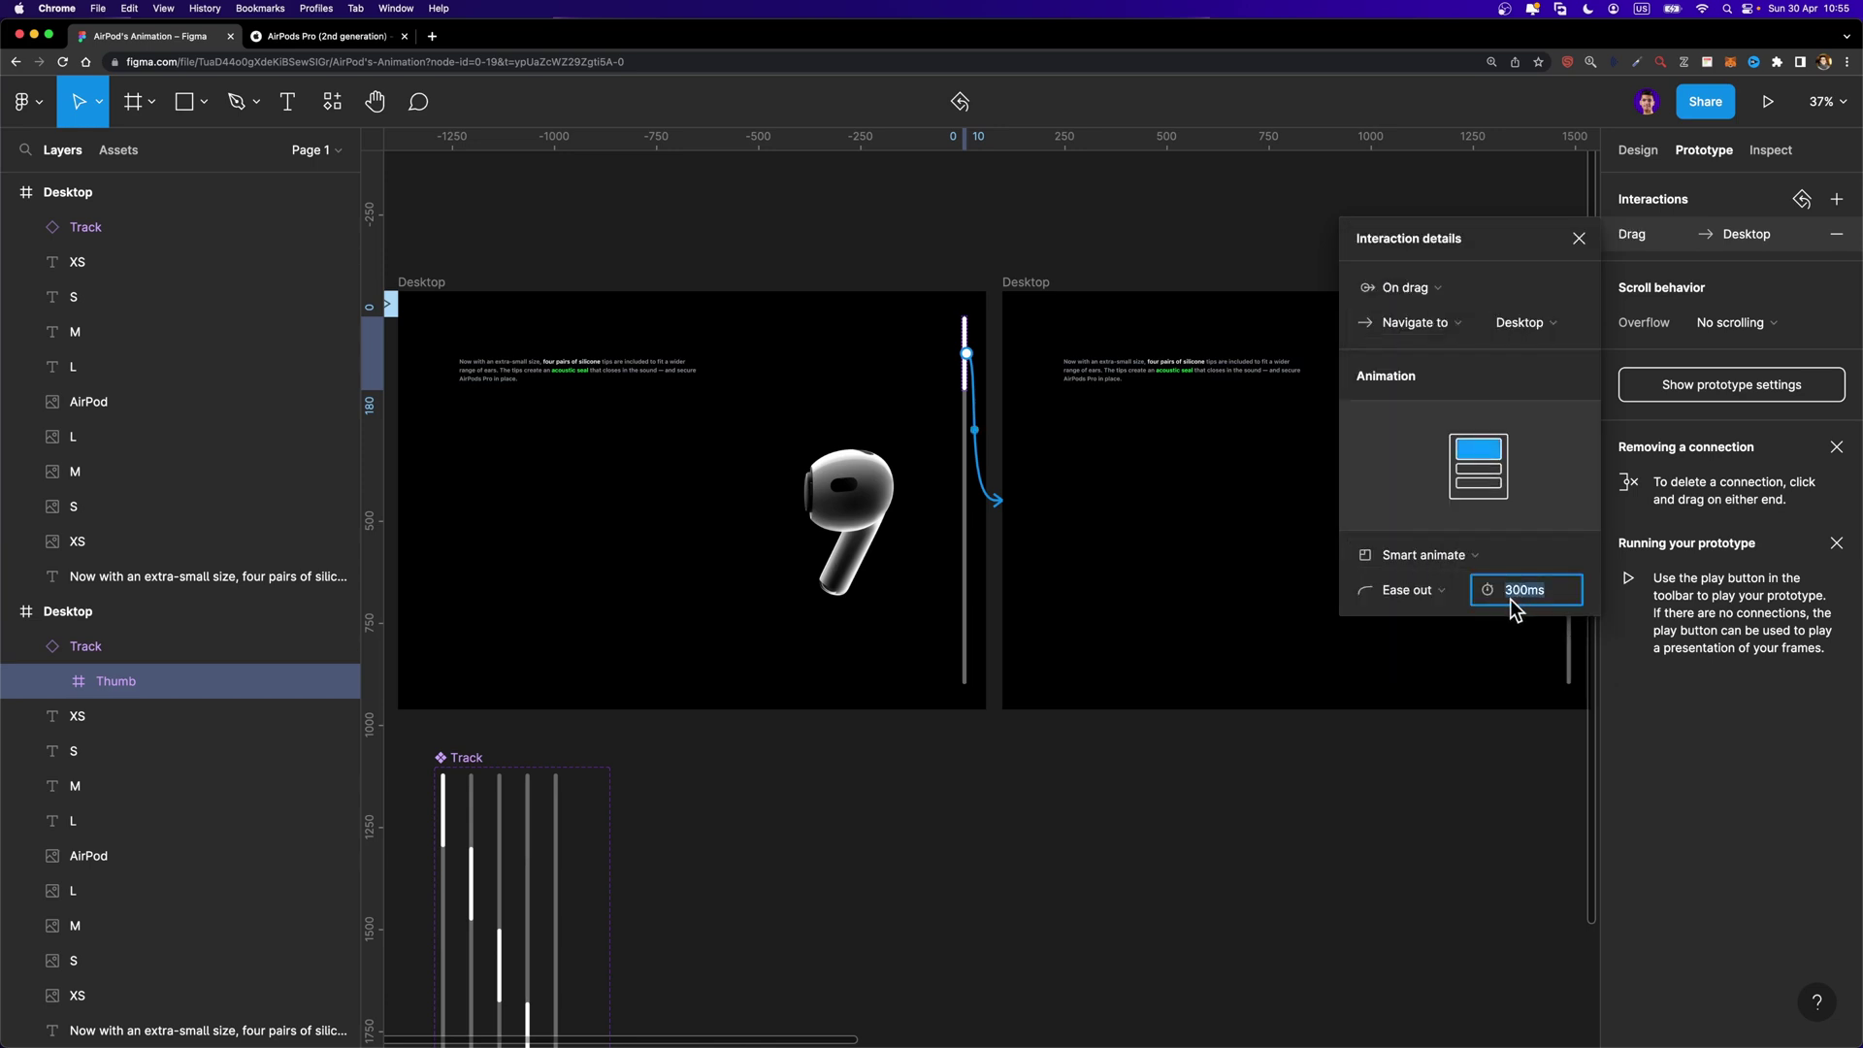
text(500)
key(Return)
Connect the Thumb in the second Desktop frame to the third frame with an On drag, Smart animate interaction
scroll(1184, 312, right, 5)
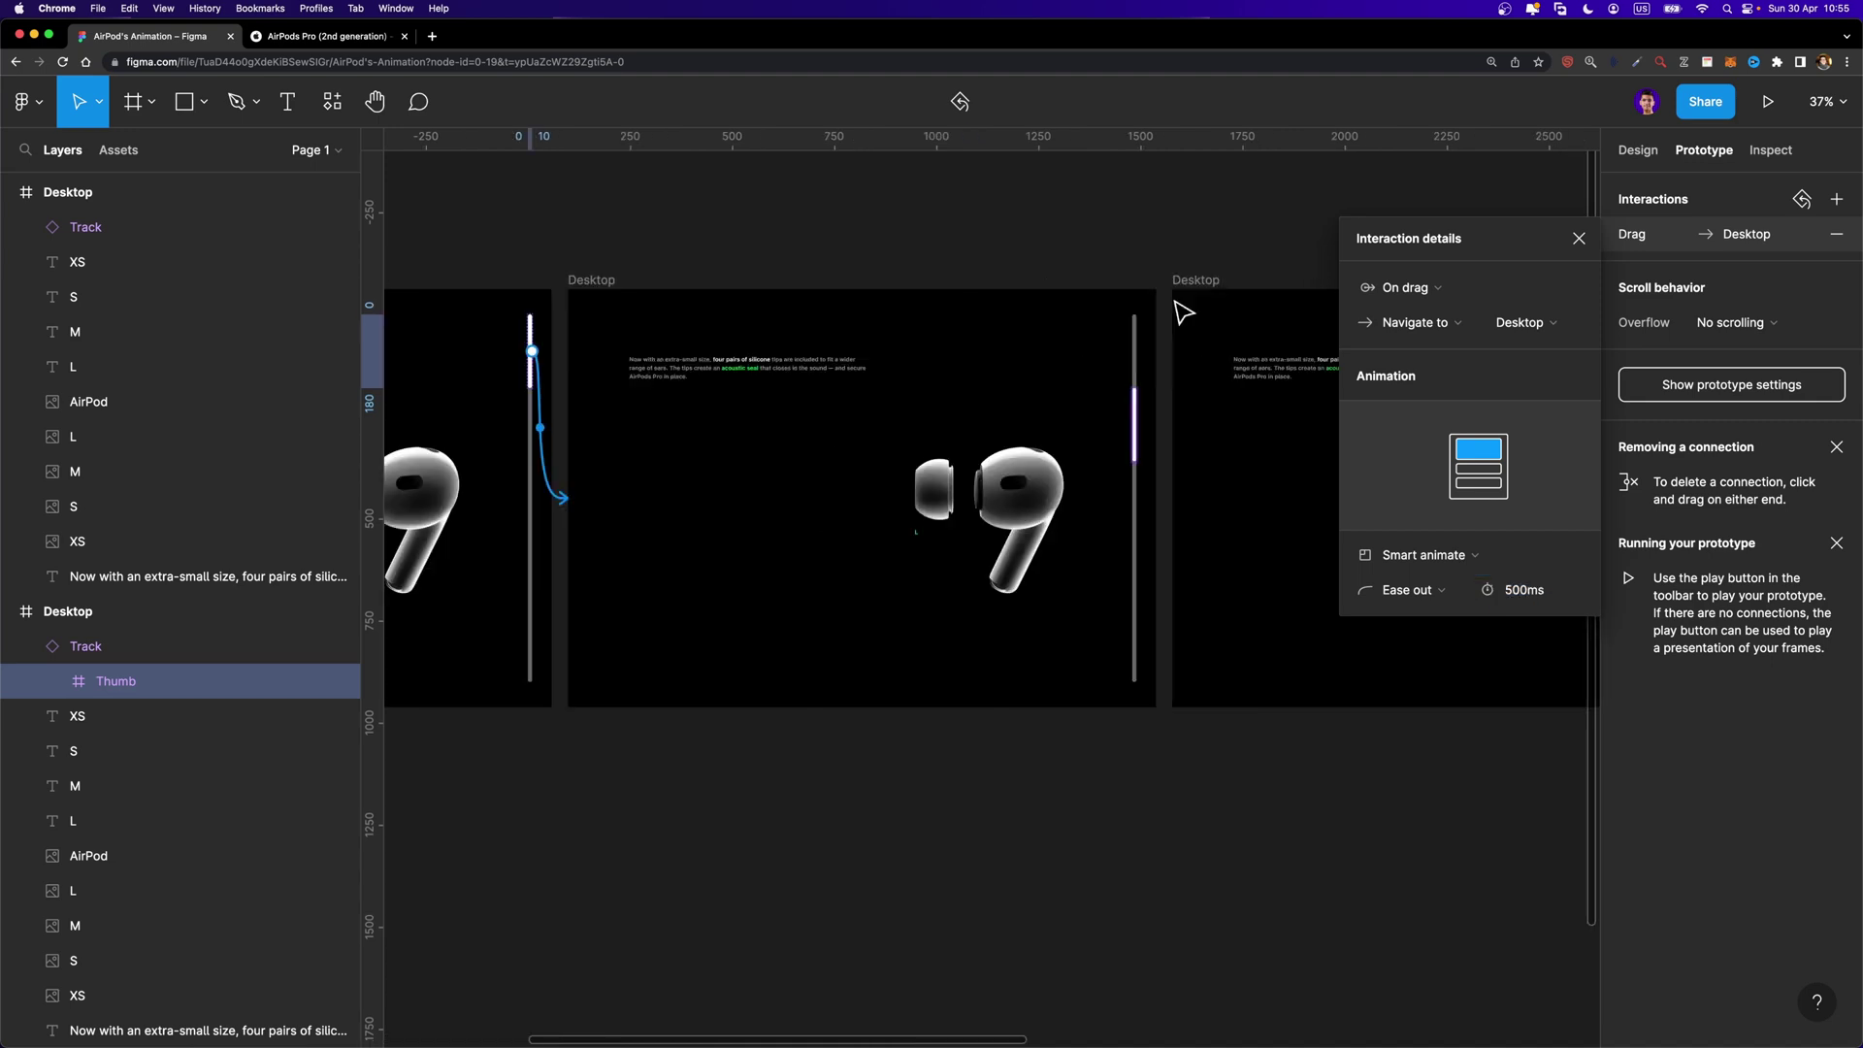
click(1143, 419)
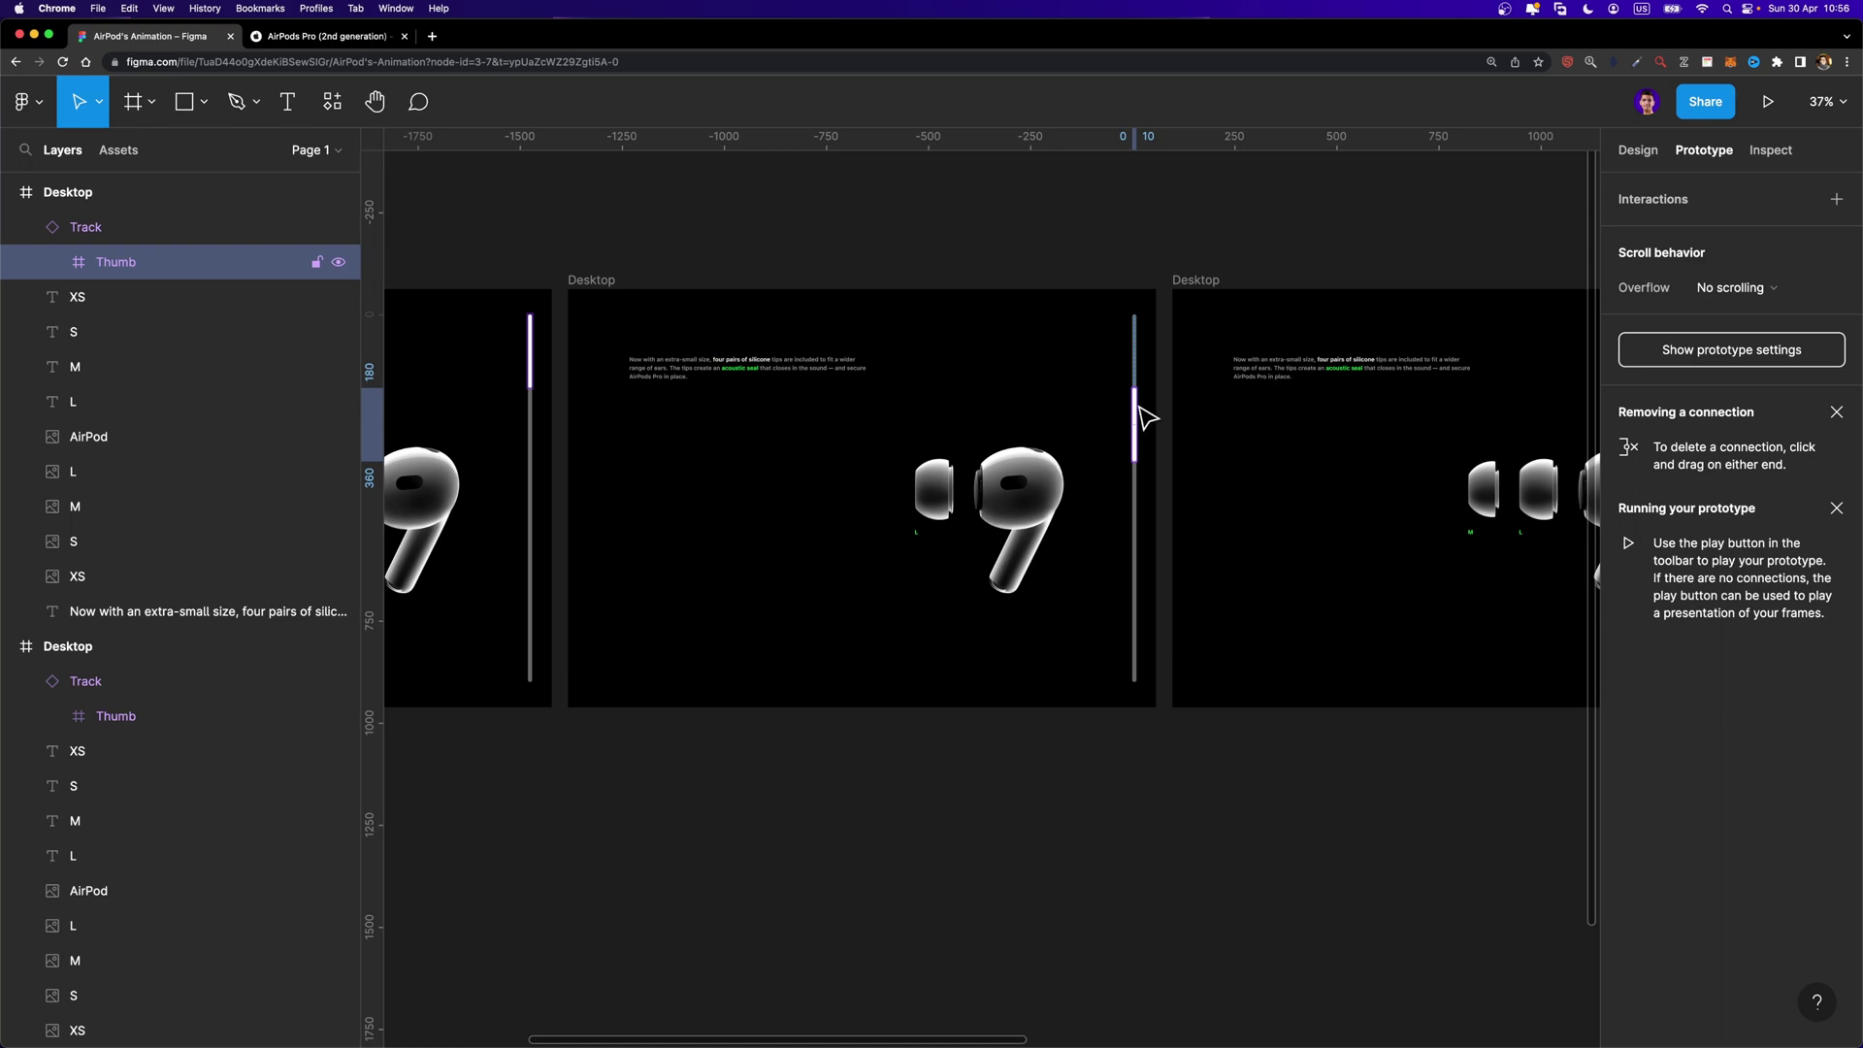
scroll(1150, 413, right, 2)
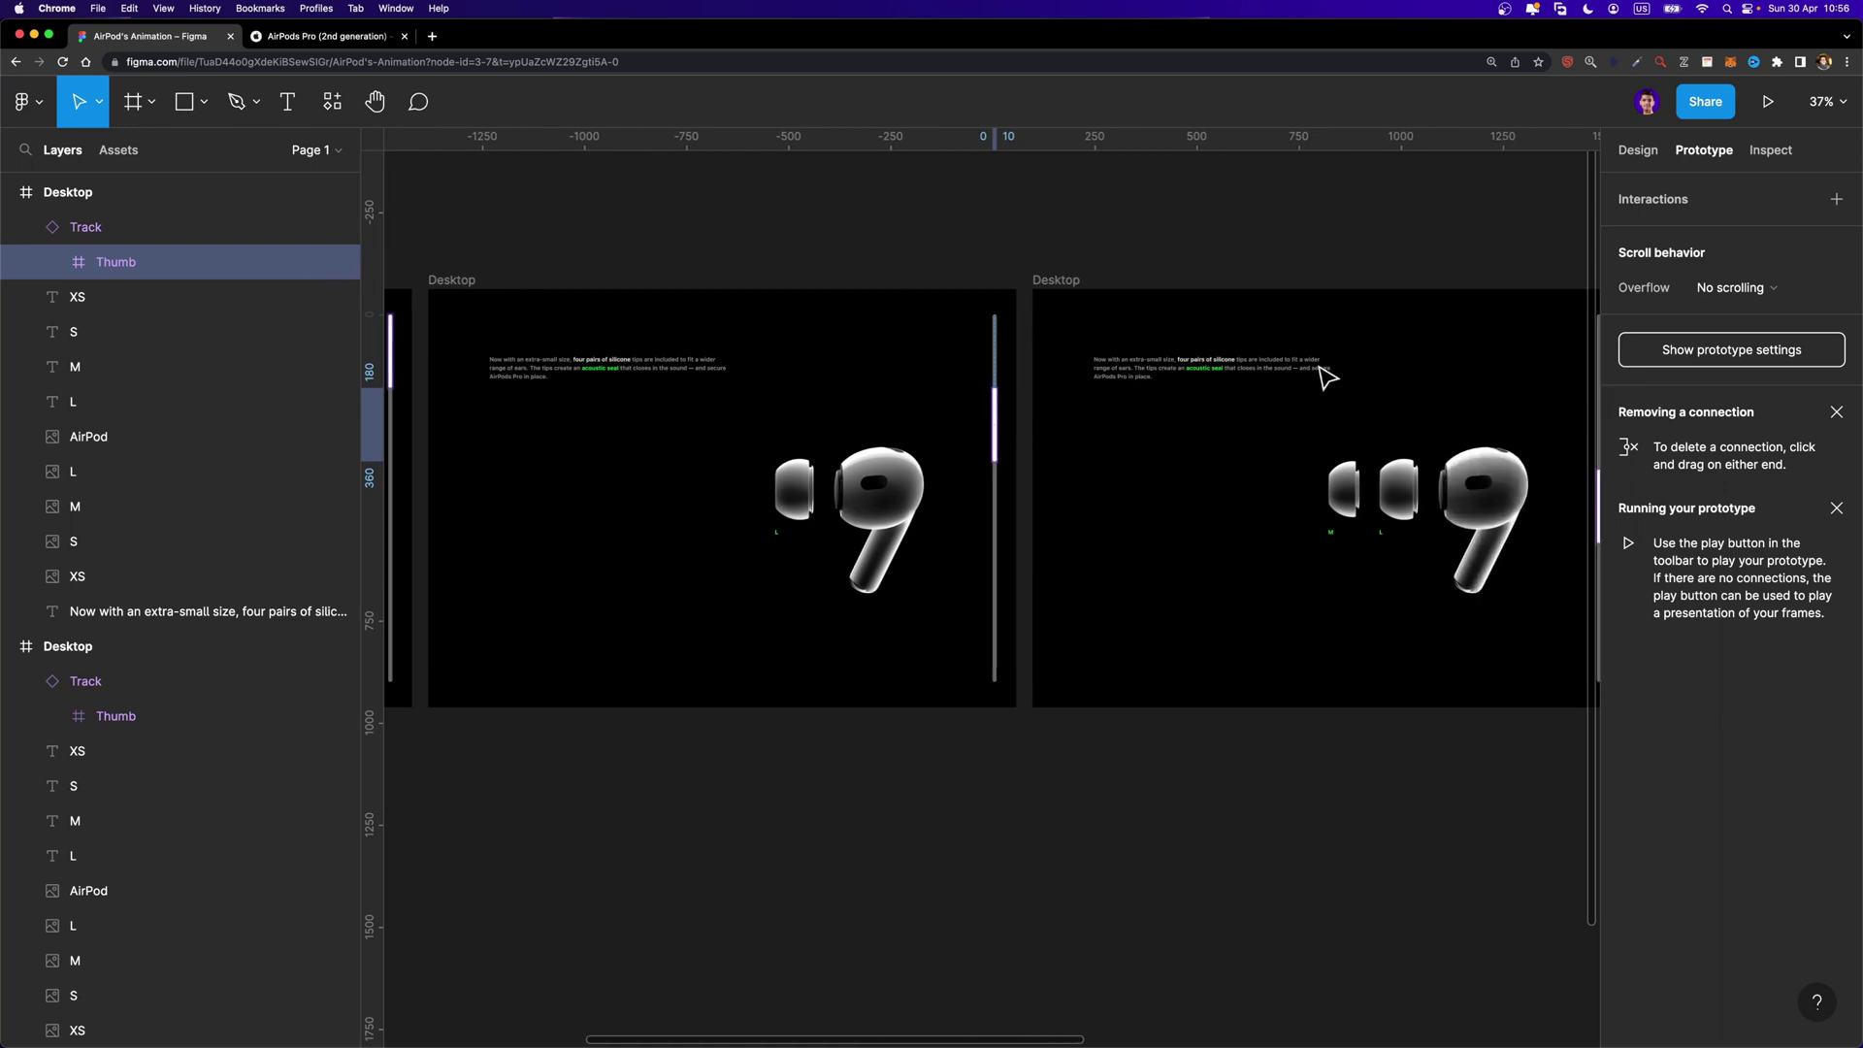
drag(997, 424, 1075, 453)
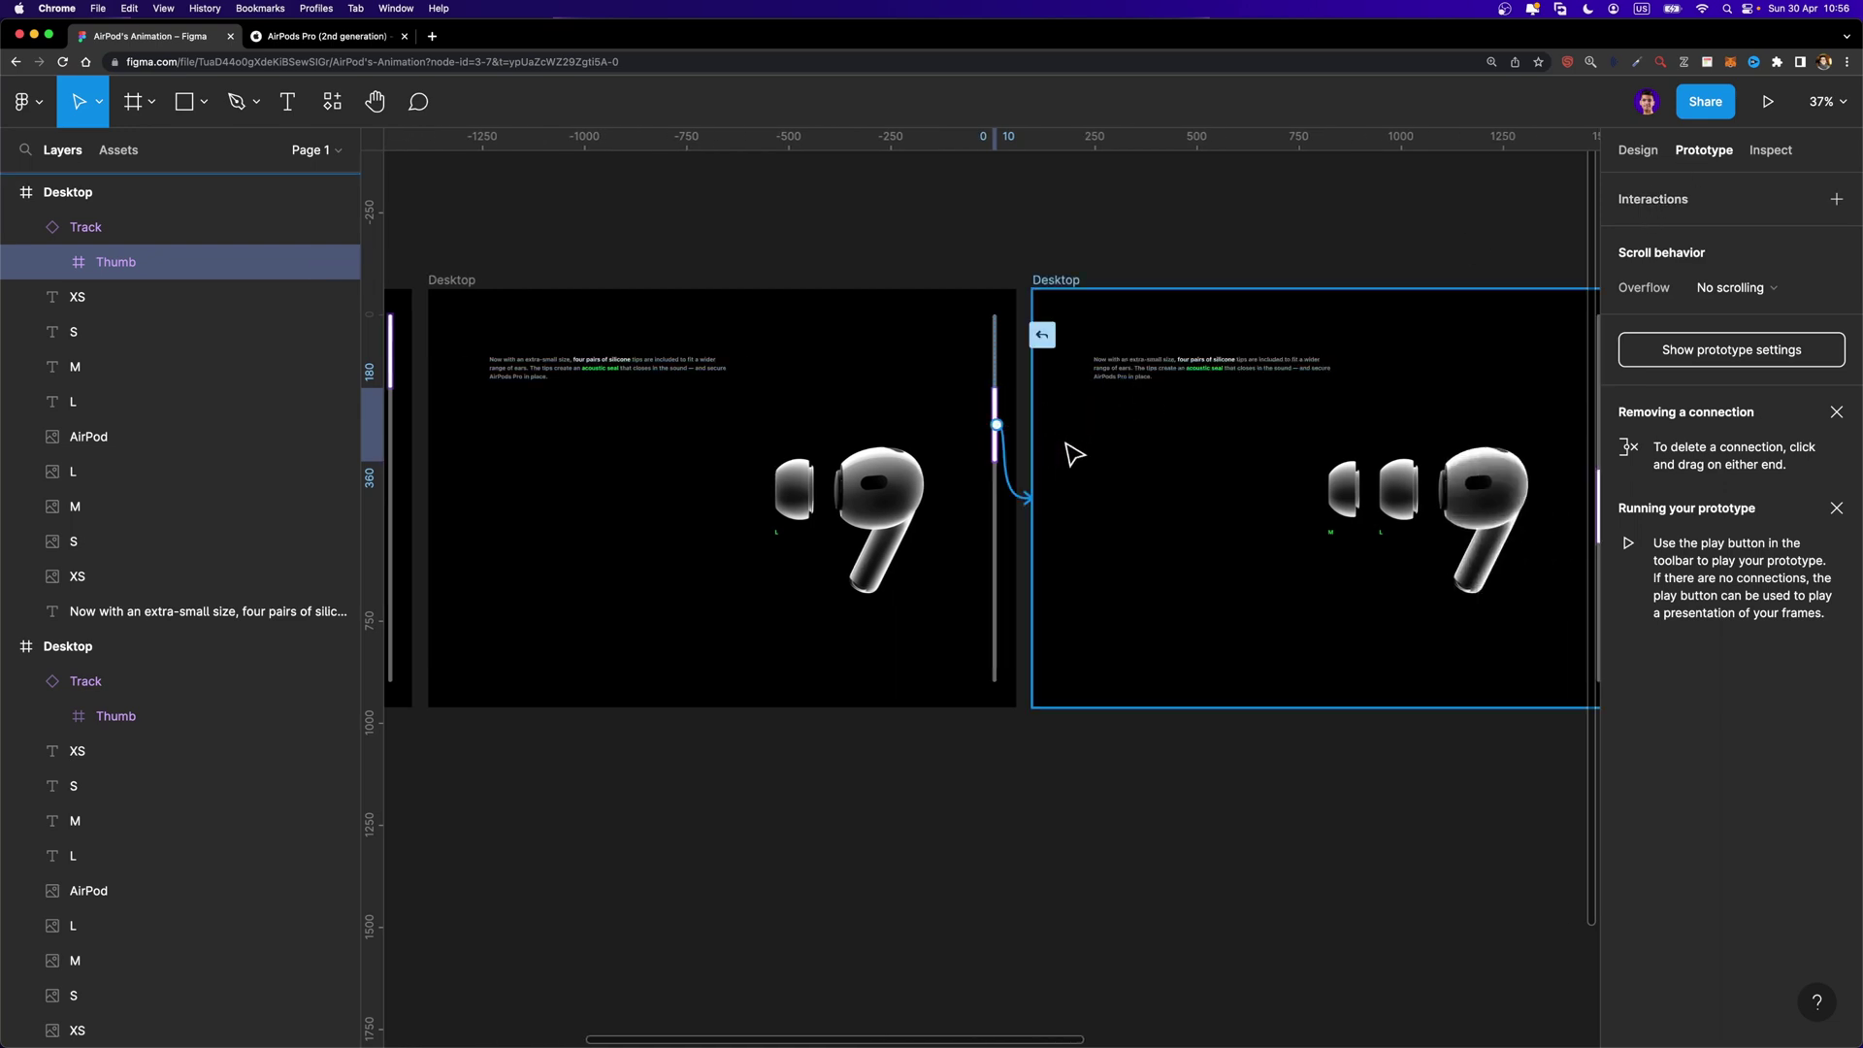
click(1434, 289)
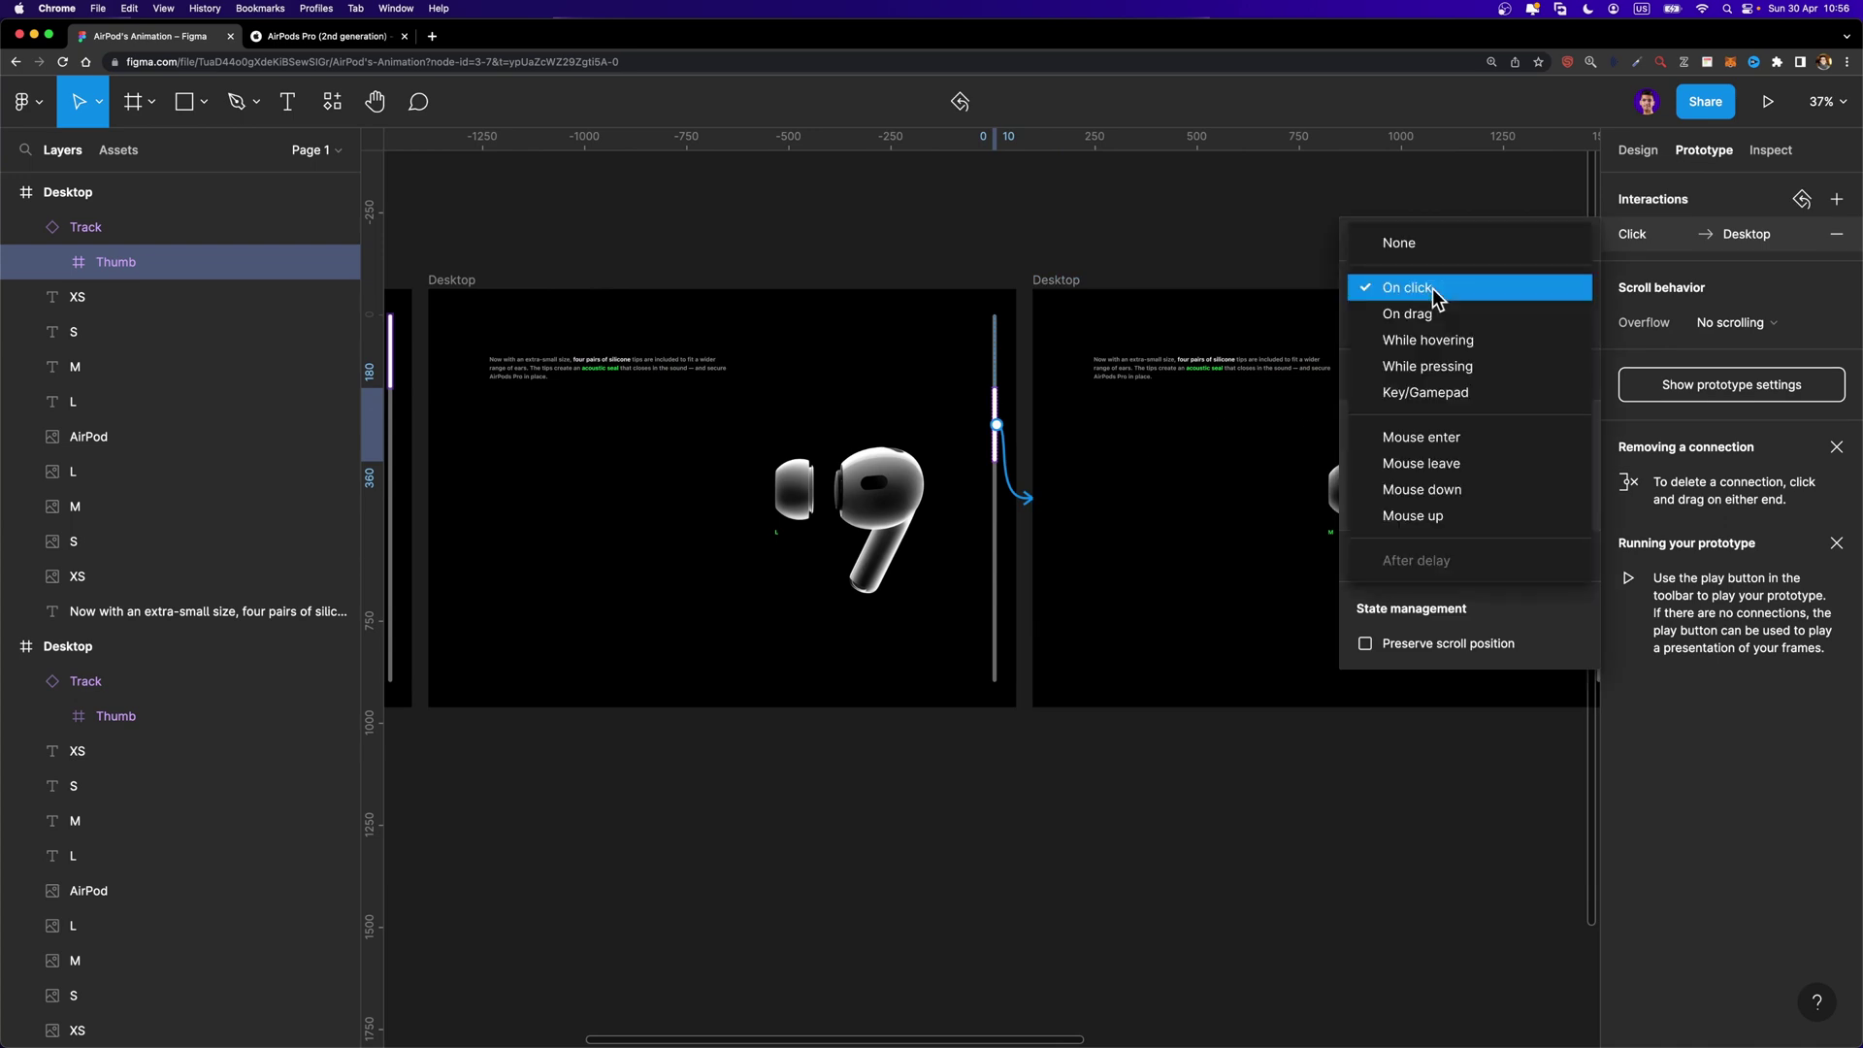
click(1426, 313)
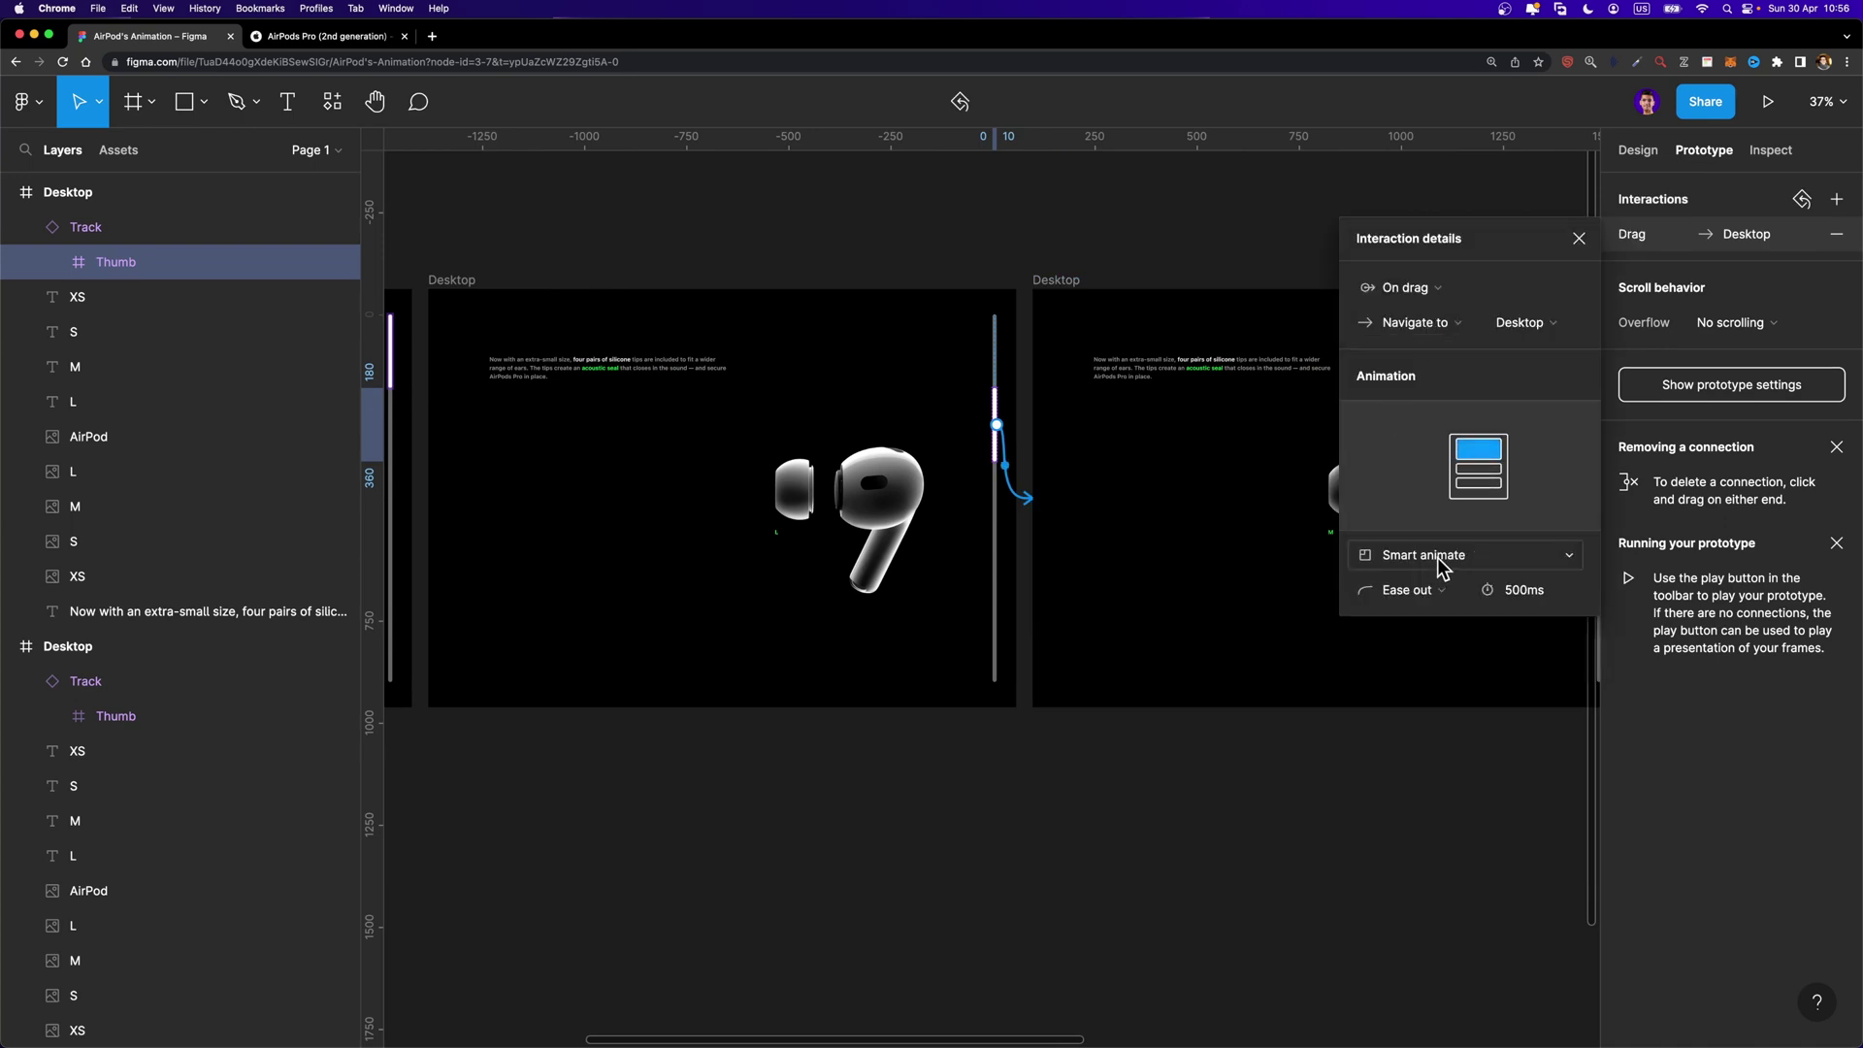
click(1579, 236)
Connect the Thumb in the third Desktop frame to the fourth frame with an On drag, Smart animate interaction
scroll(1440, 258, right, 10)
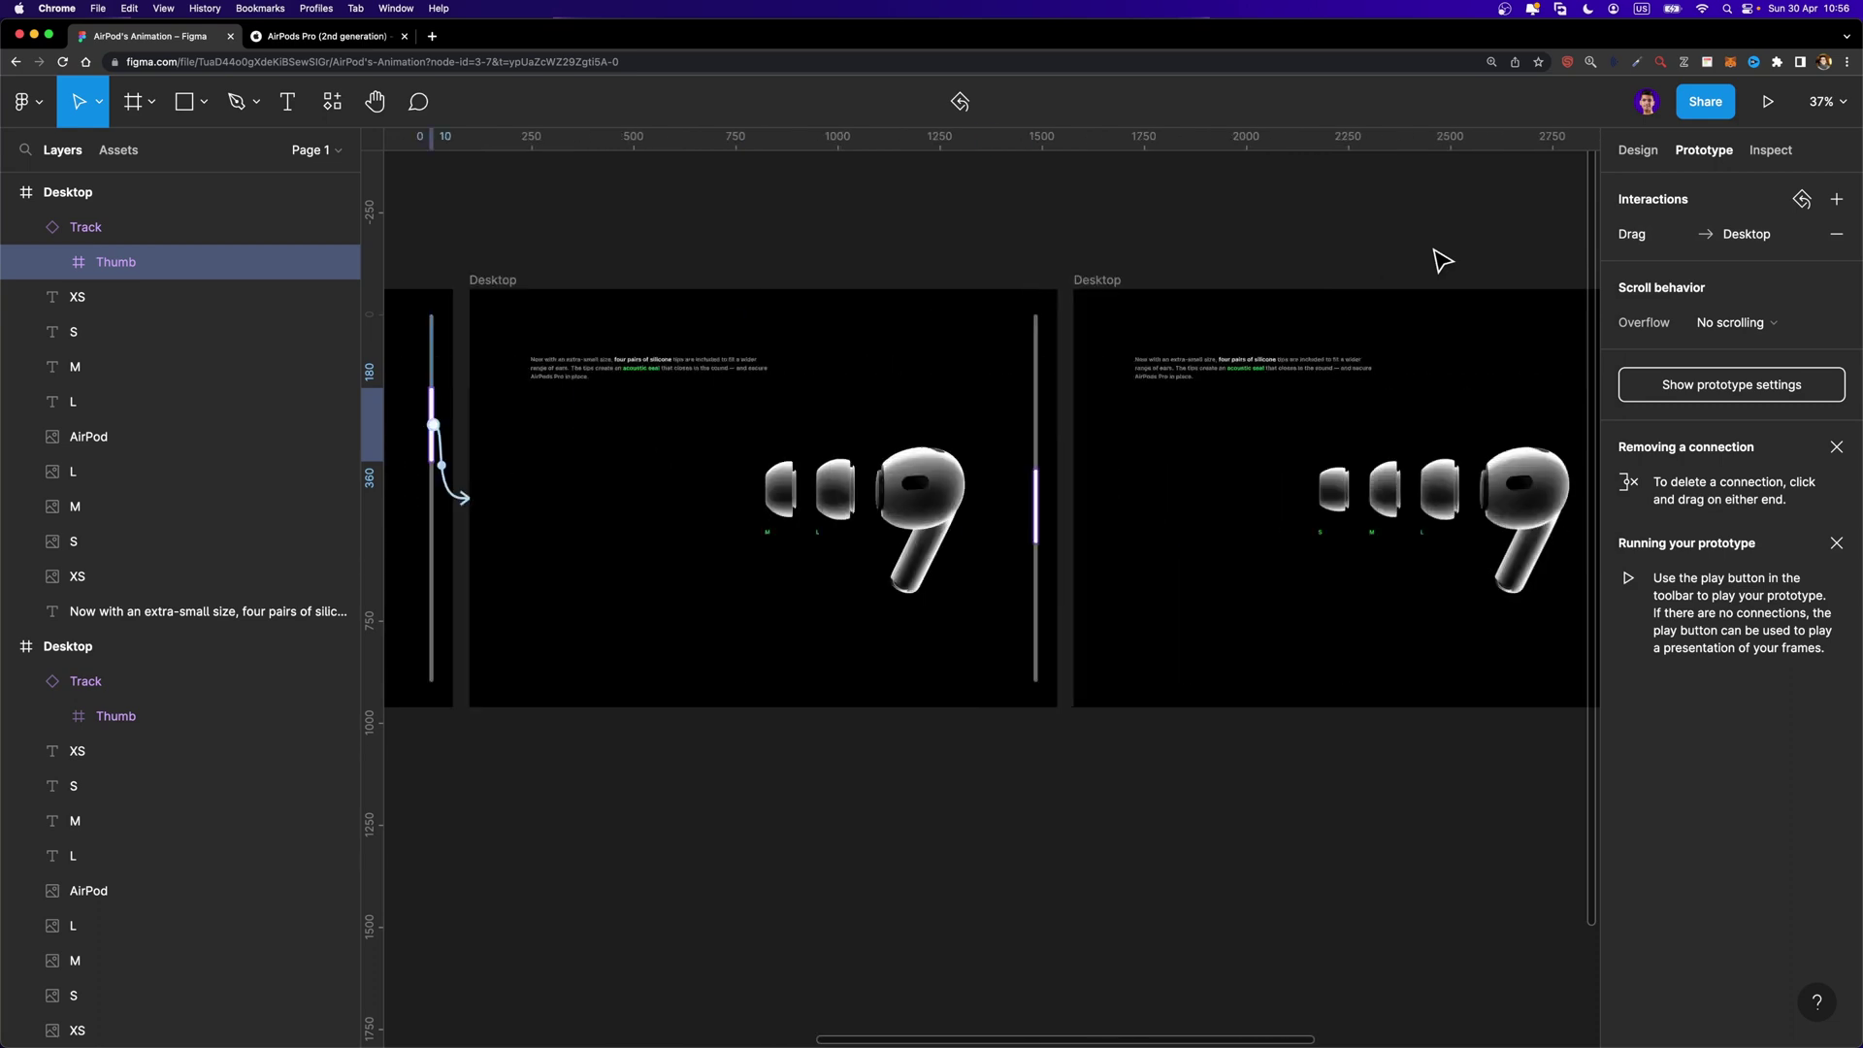
click(759, 480)
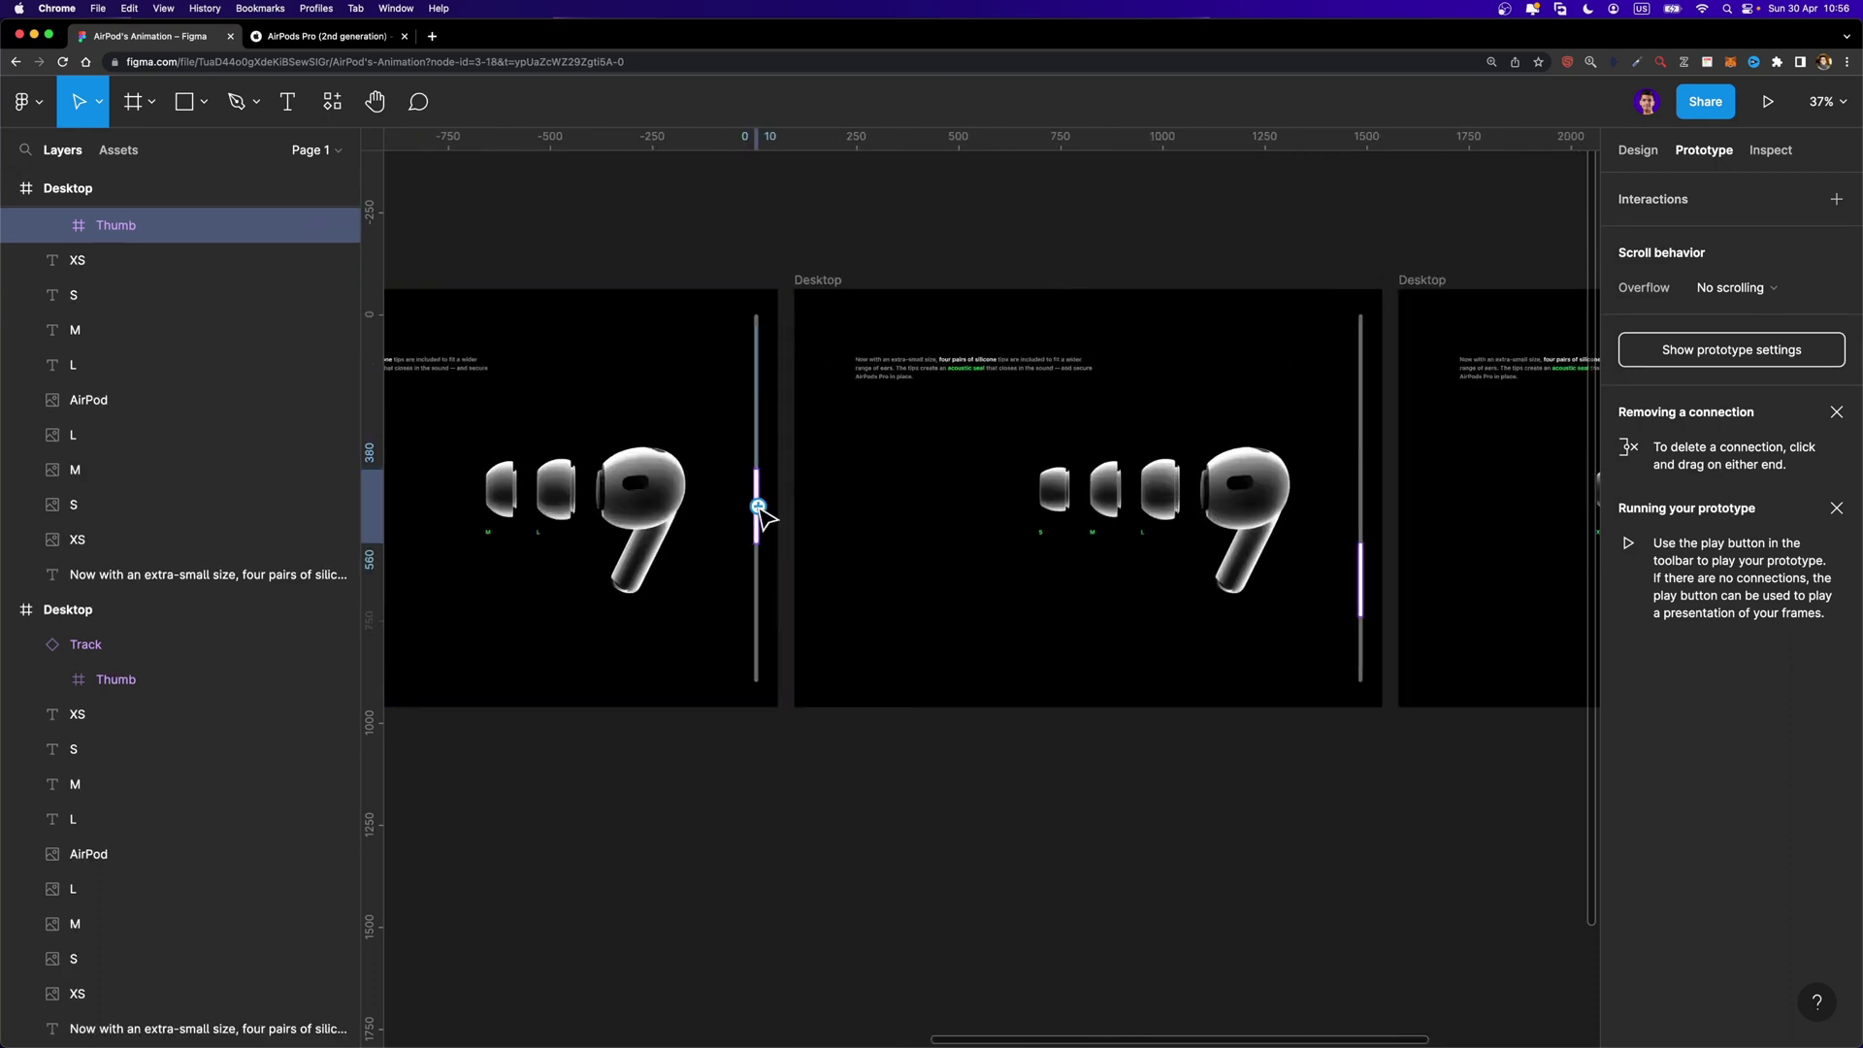
drag(759, 507, 912, 509)
click(1407, 288)
click(1478, 312)
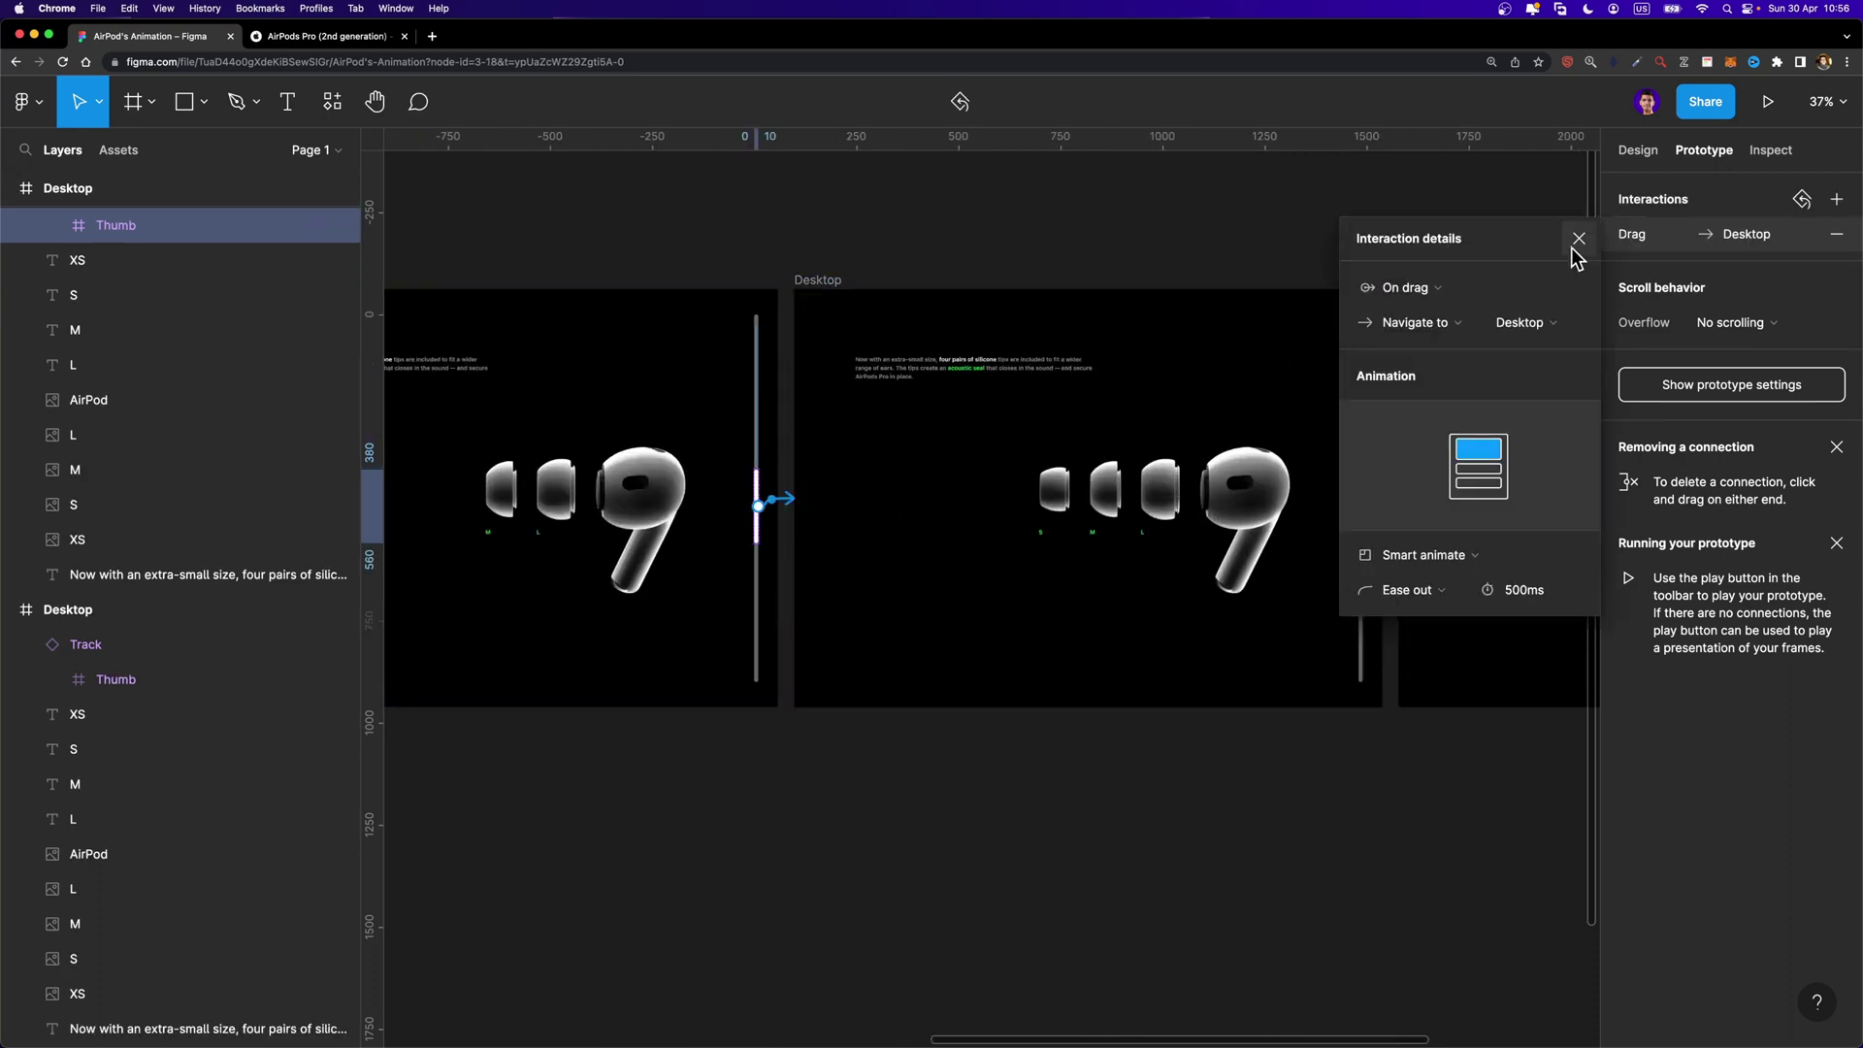
click(1577, 242)
Connect the Thumb in the fourth Desktop frame to the fifth frame with an On drag, Smart animate interaction
scroll(1281, 393, left, 5)
click(966, 580)
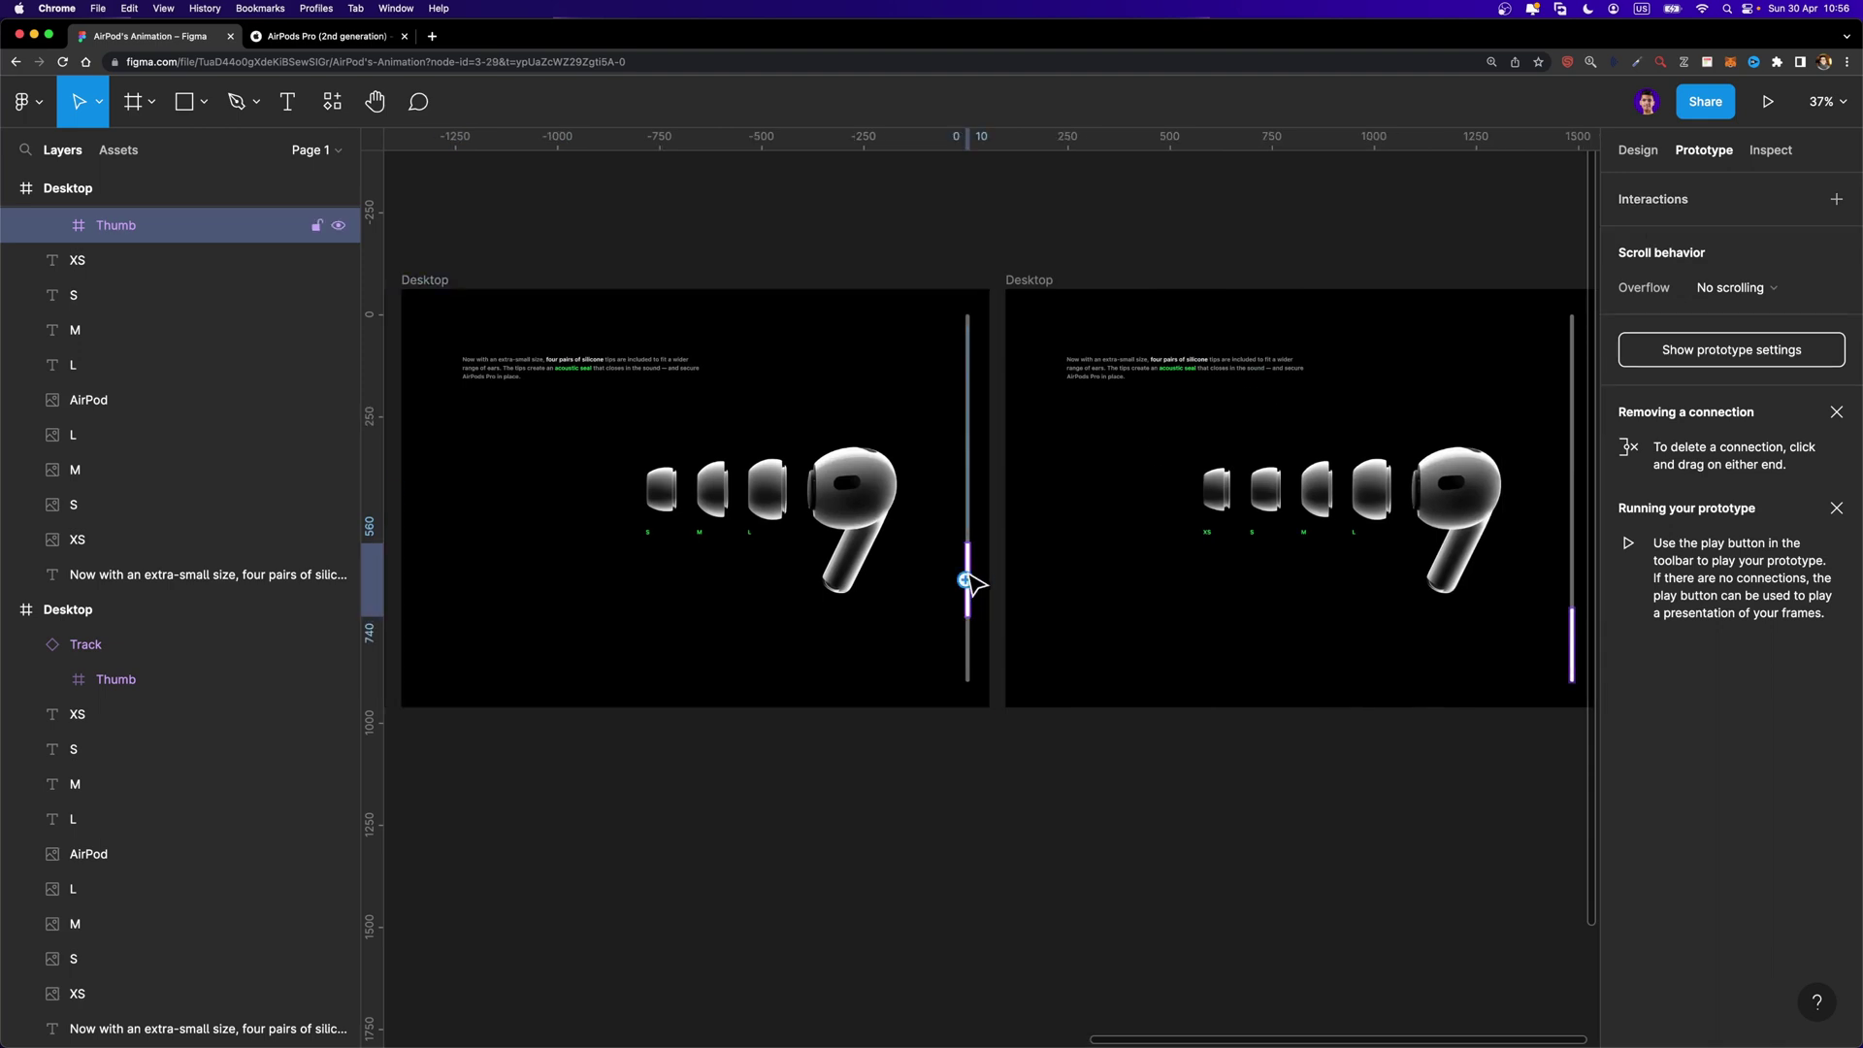
drag(966, 580, 1032, 583)
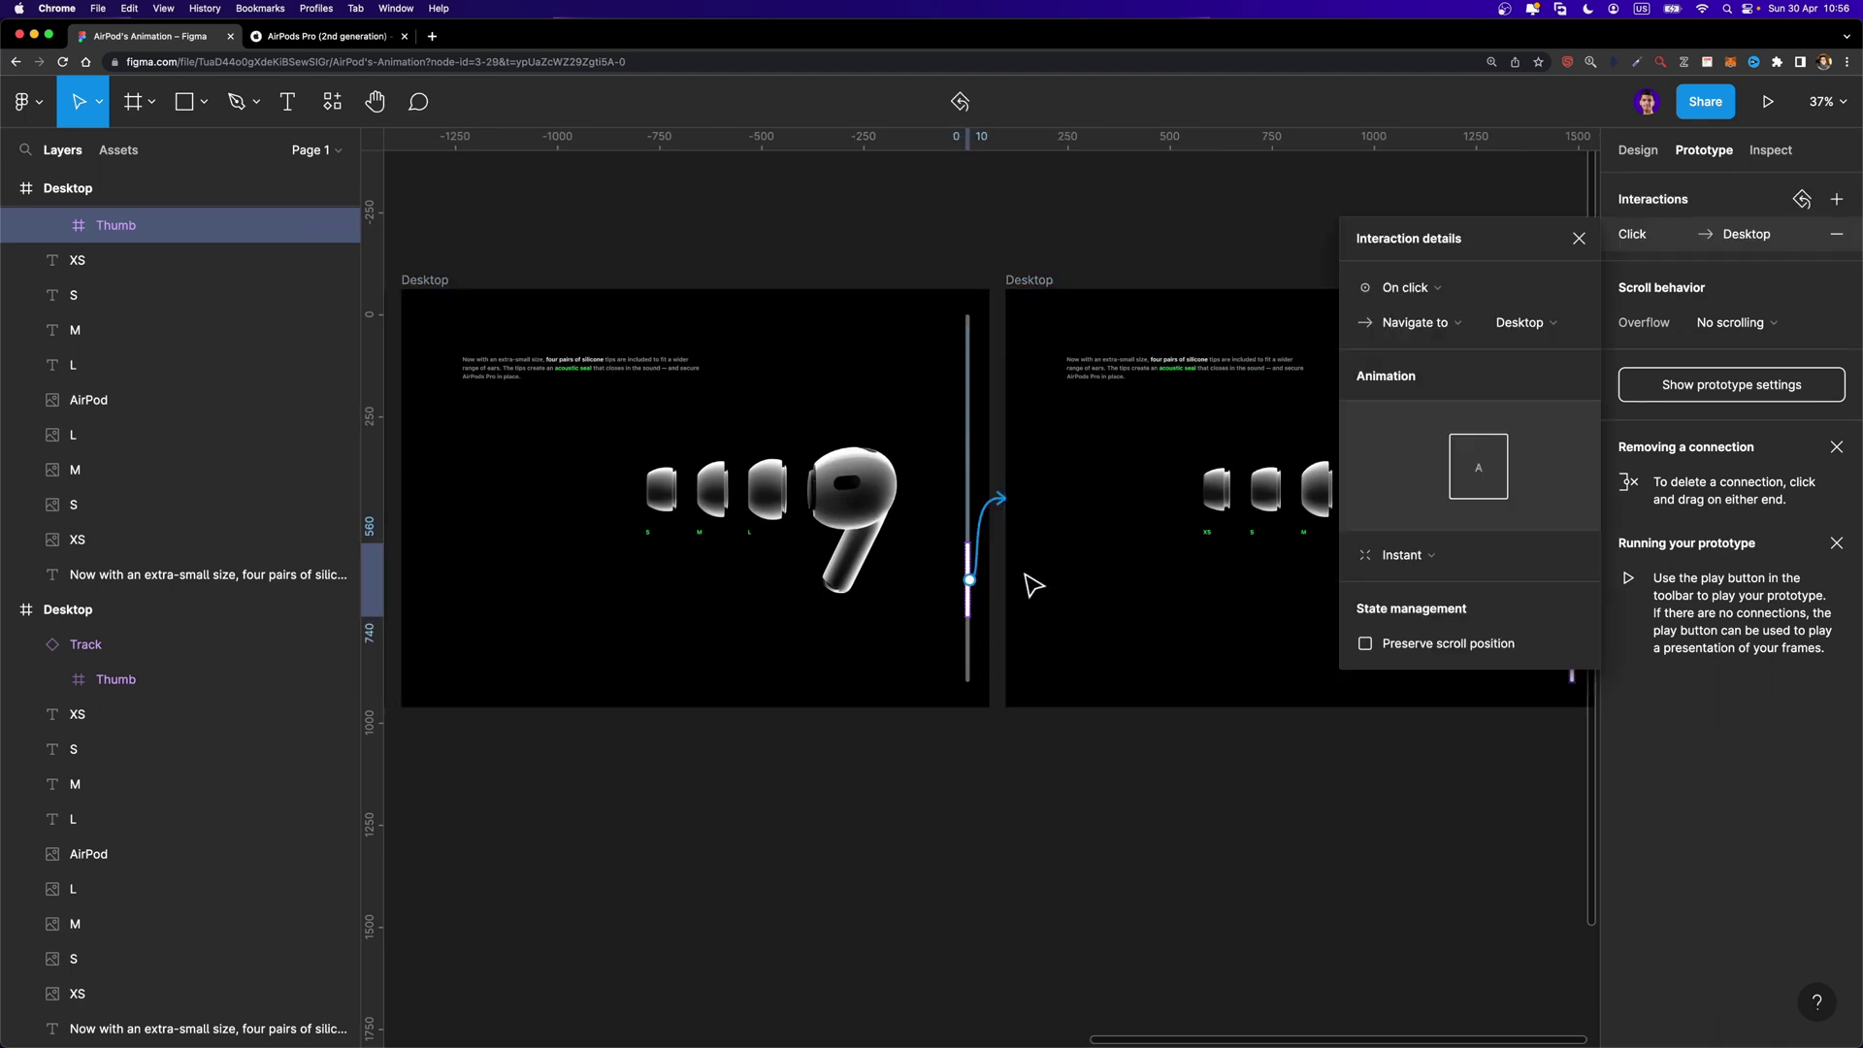
click(1499, 275)
click(1490, 312)
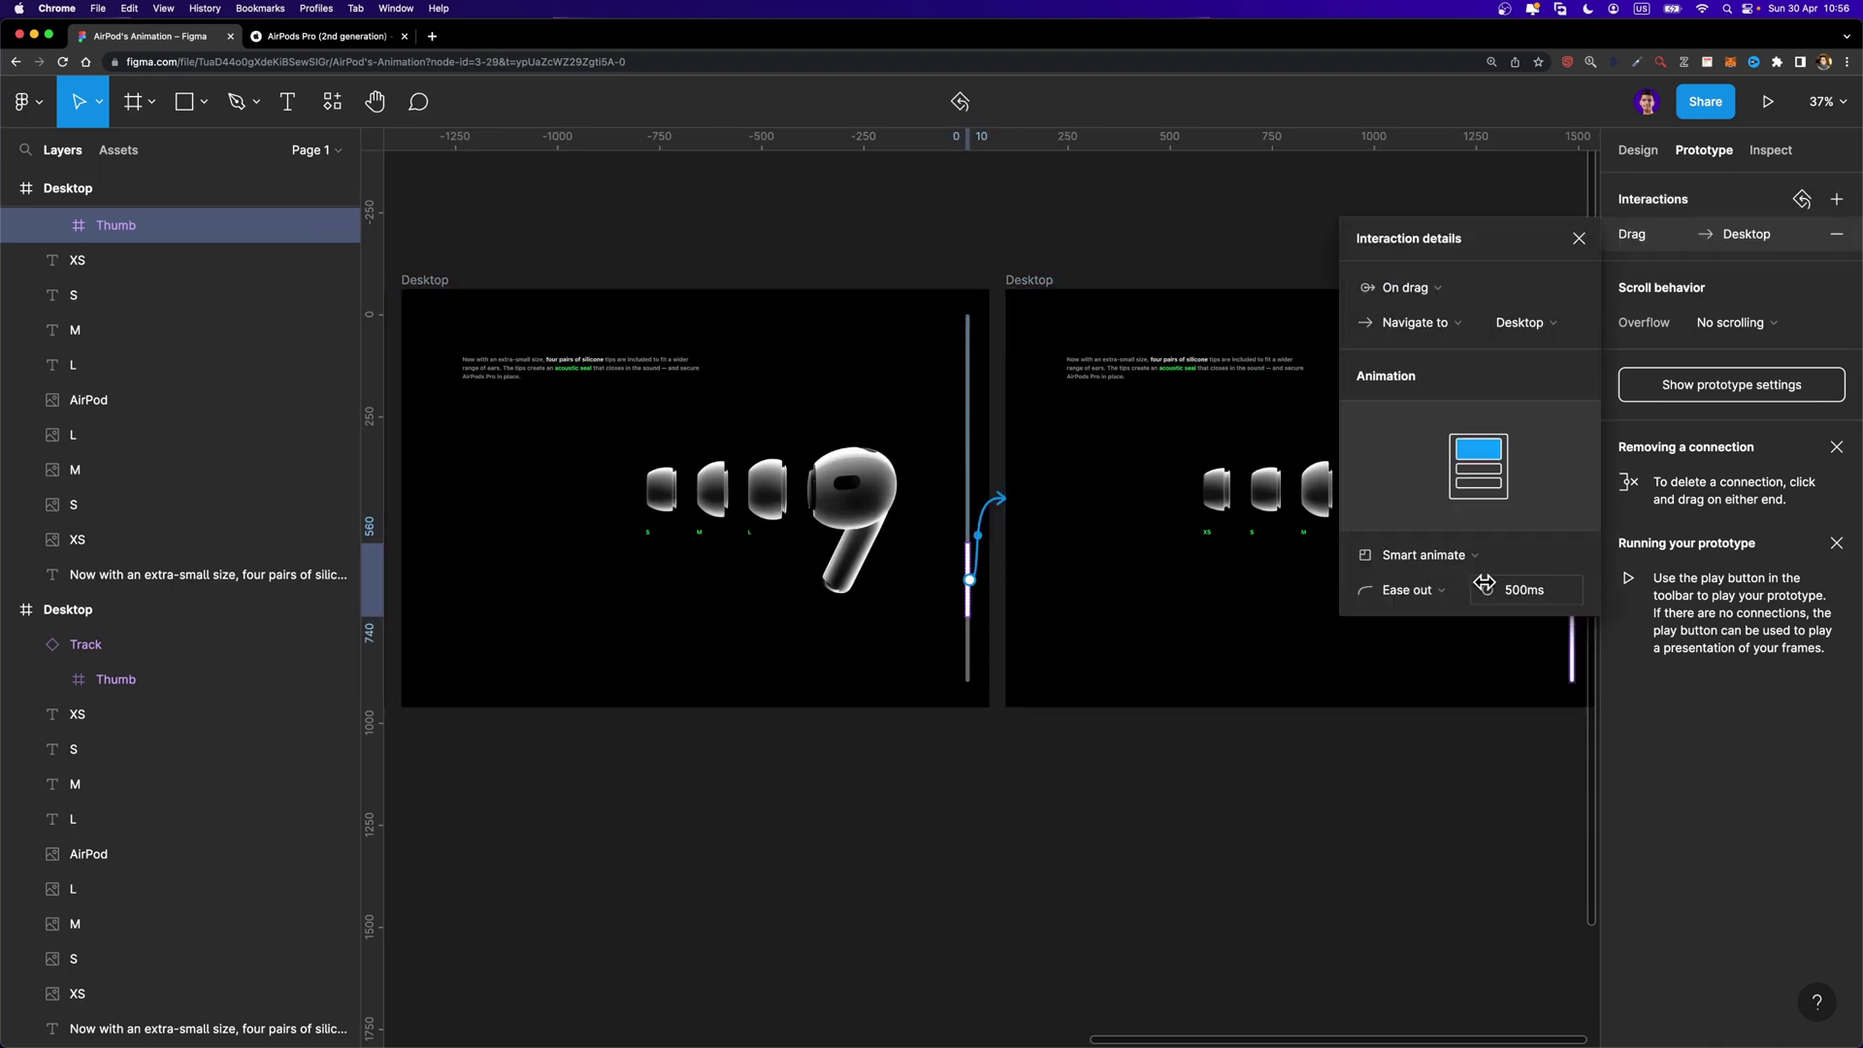
click(1579, 238)
Preview Flow 1 from the first Desktop frame and pull the scrollbar thumb down the track to test the animation
scroll(1294, 236, left, 10)
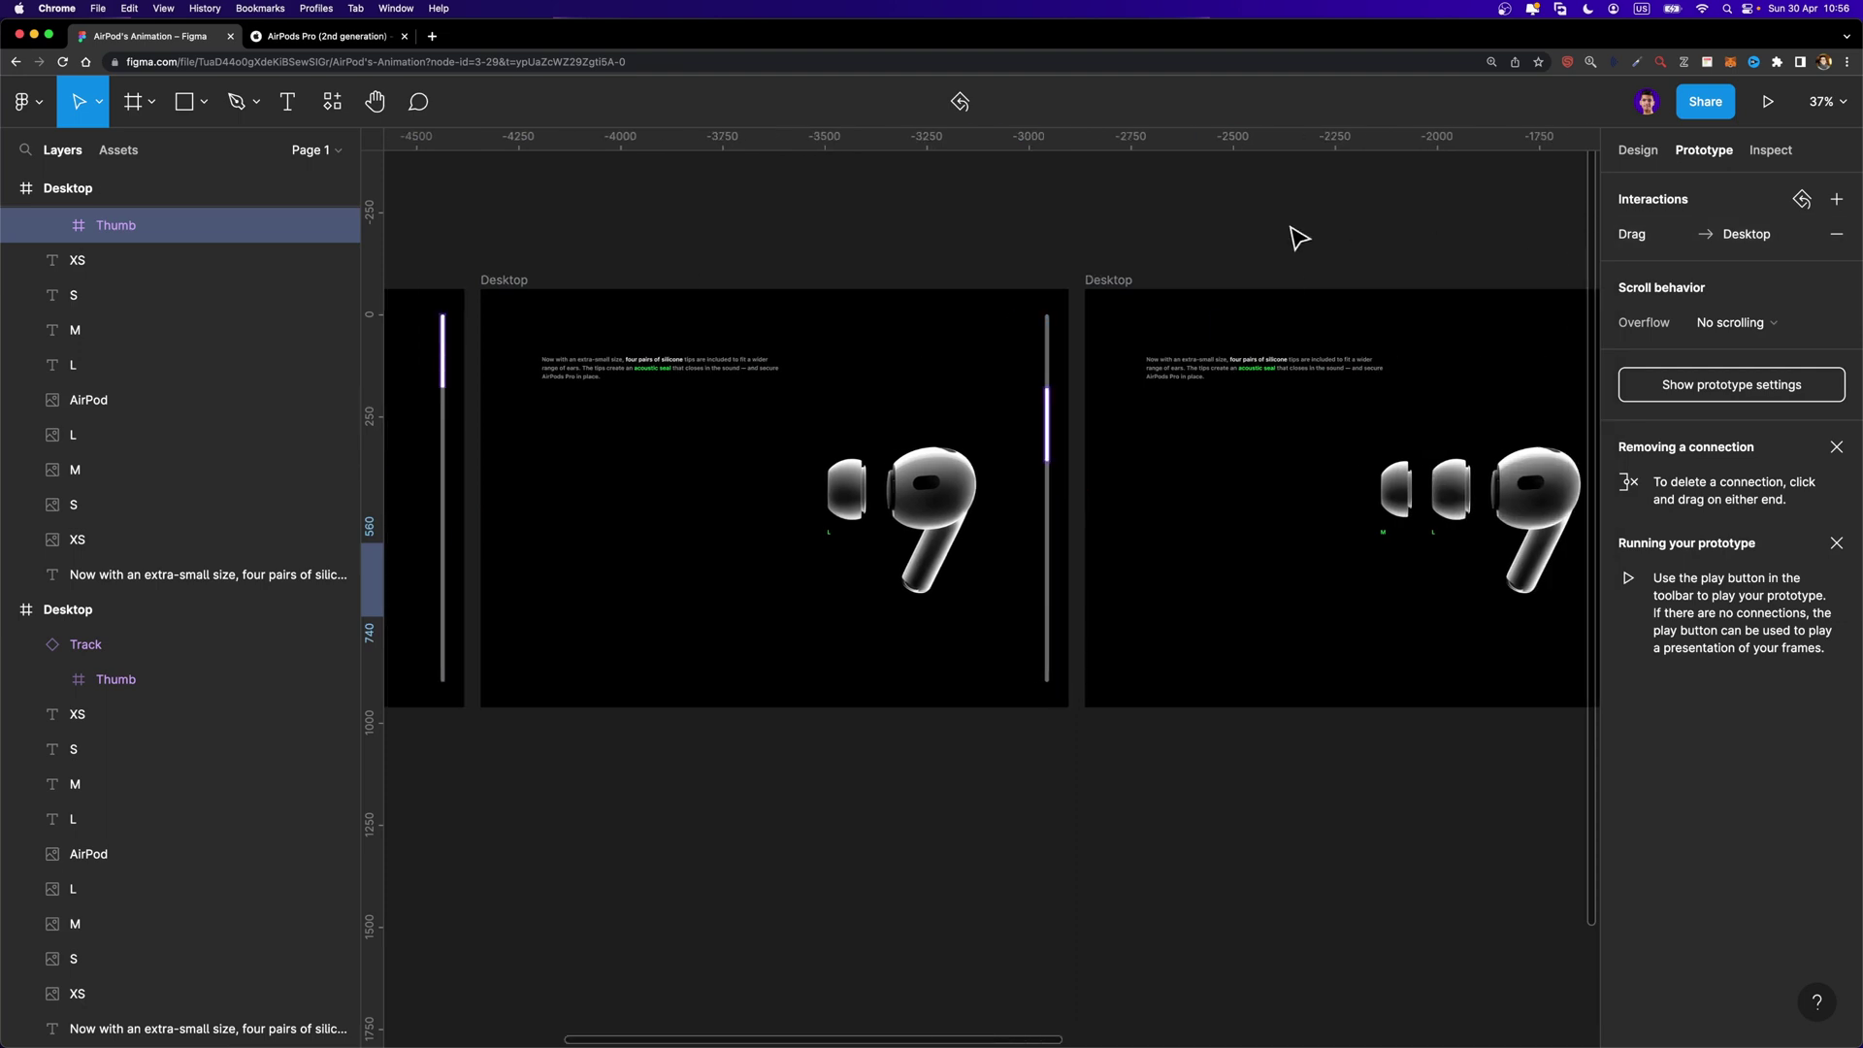
scroll(1299, 238, left, 10)
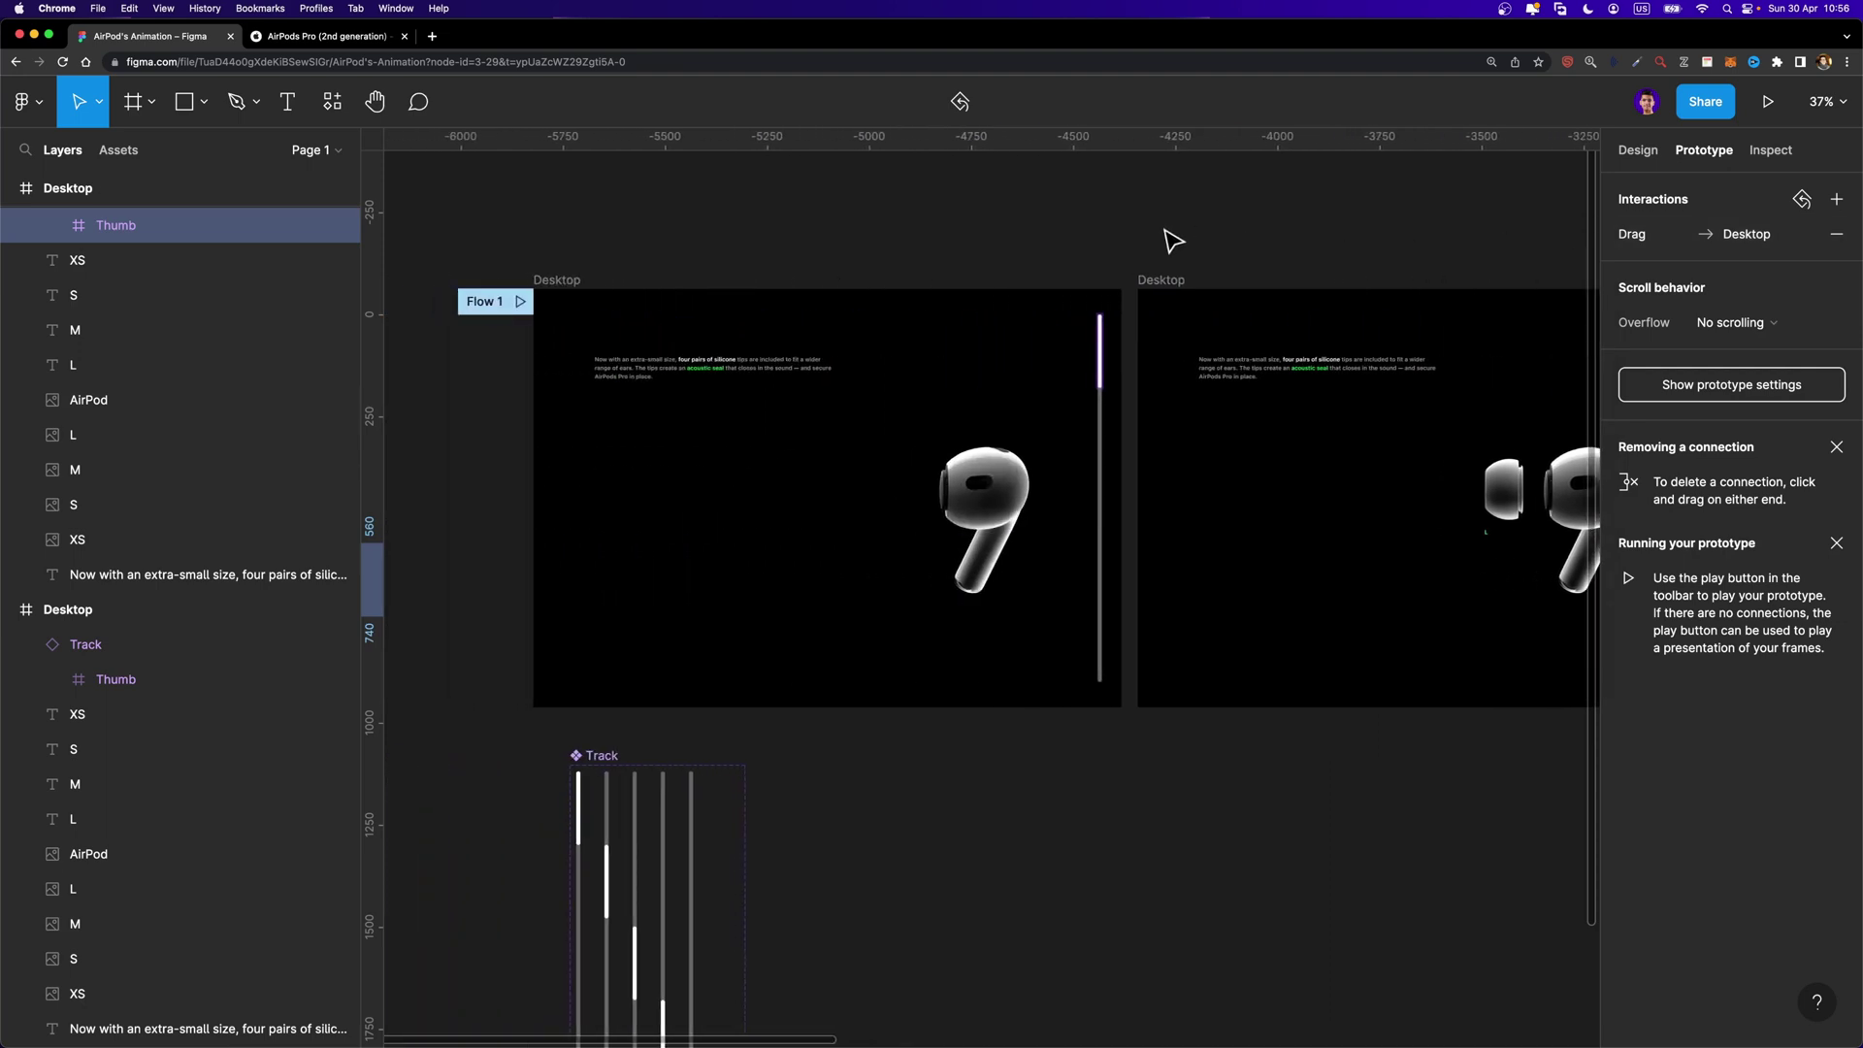
click(549, 302)
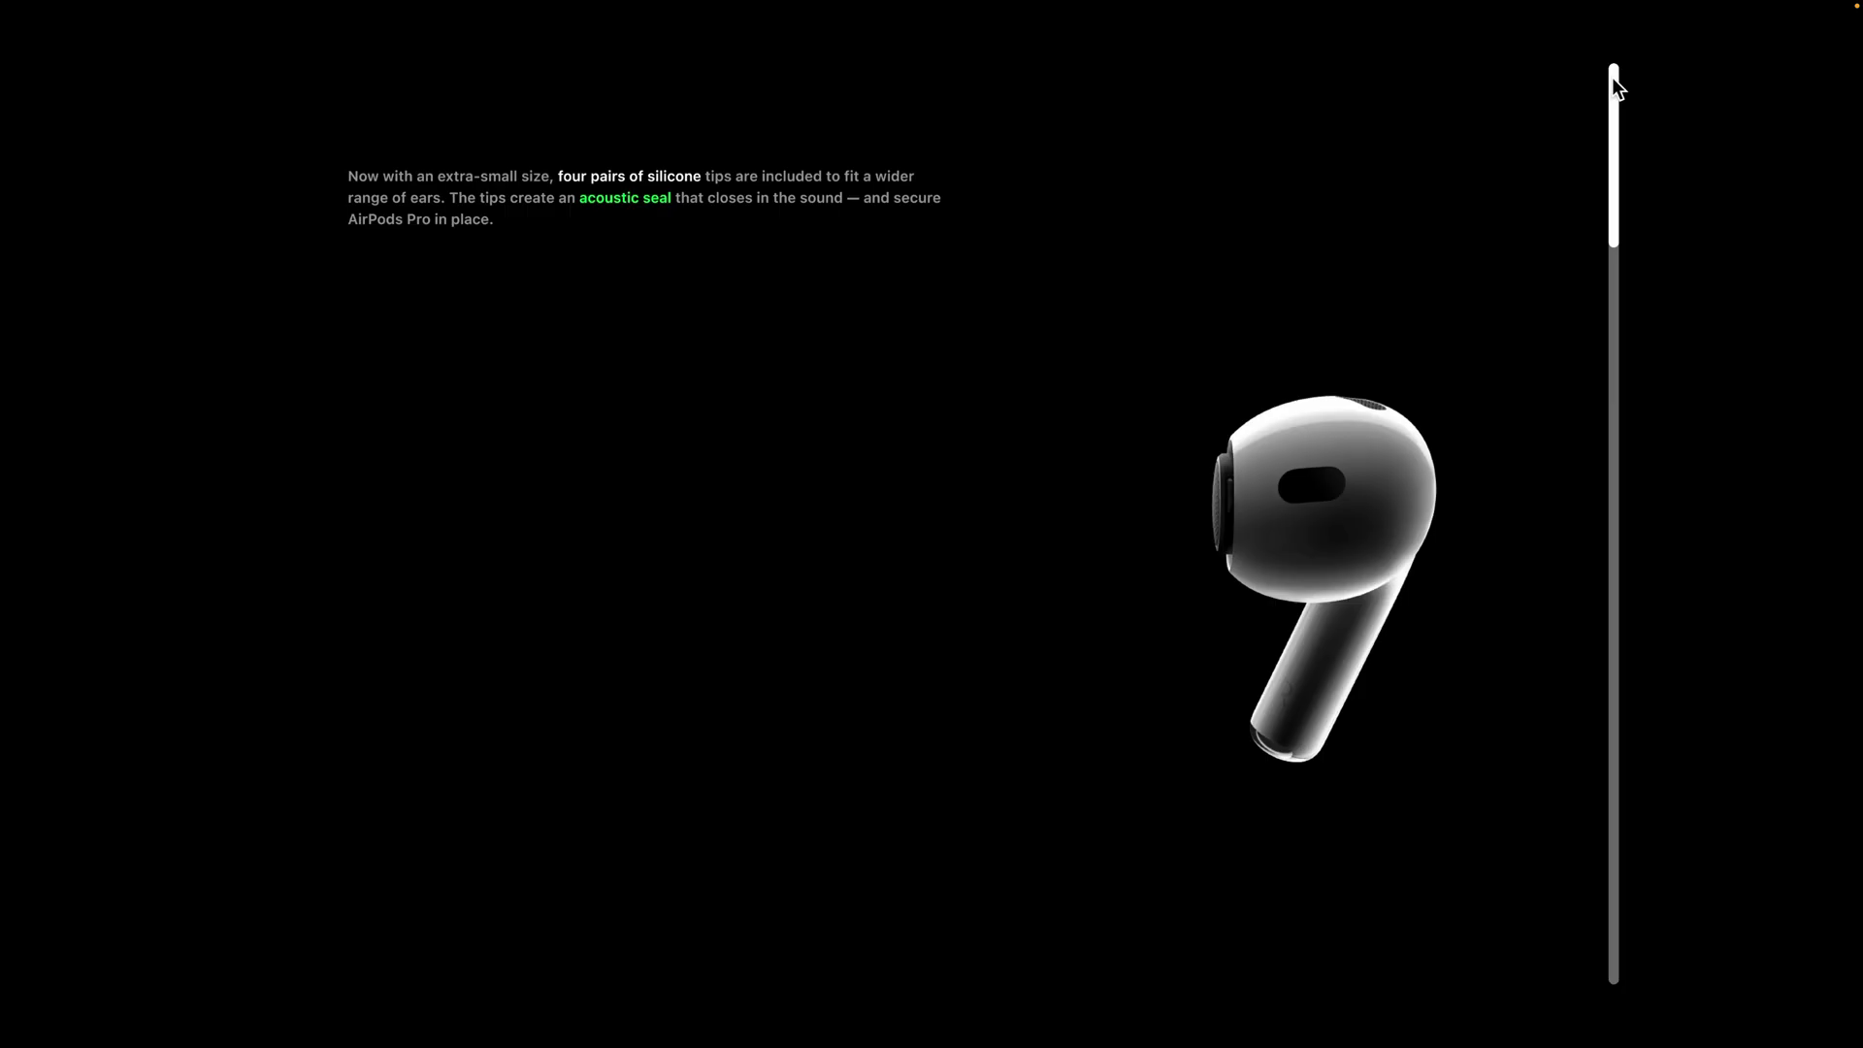
drag(1611, 85, 1610, 902)
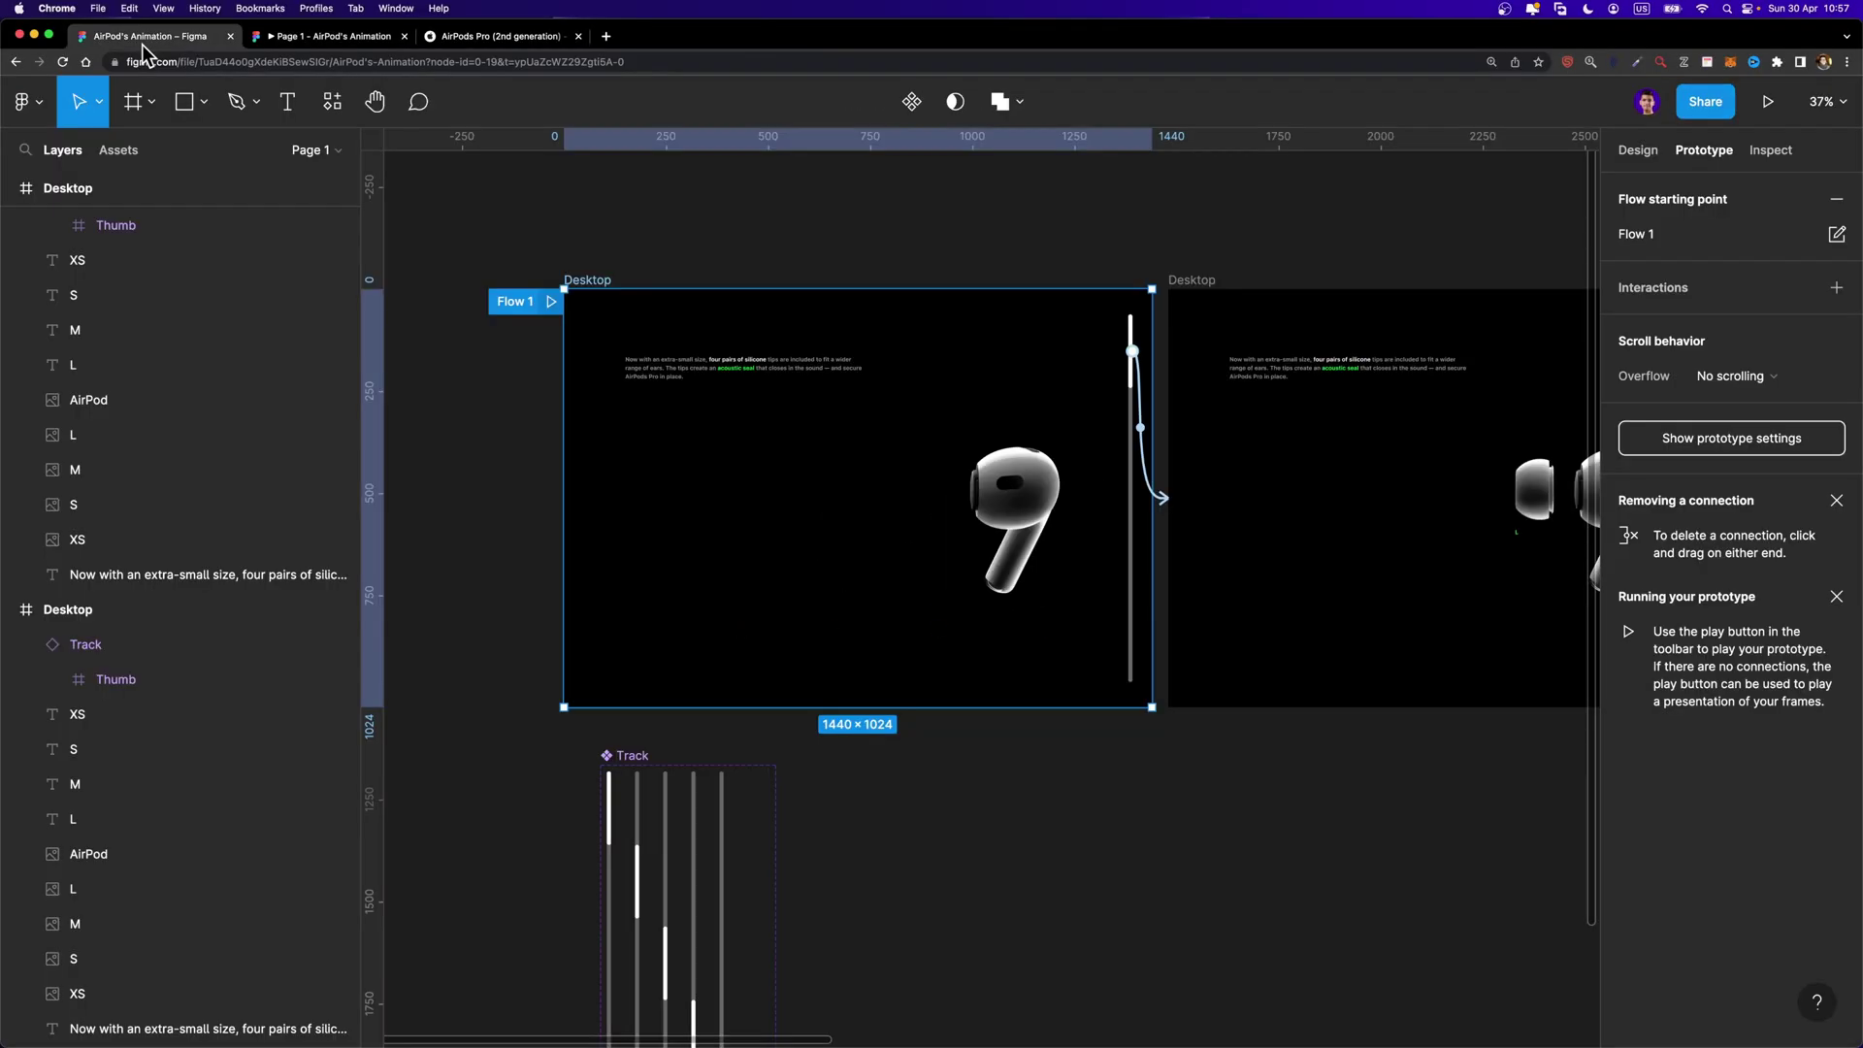
Connect the Thumb in the fifth Desktop frame back to the fourth frame with an On drag, Smart animate interaction
scroll(1352, 349, right, 5)
scroll(1352, 349, right, 10)
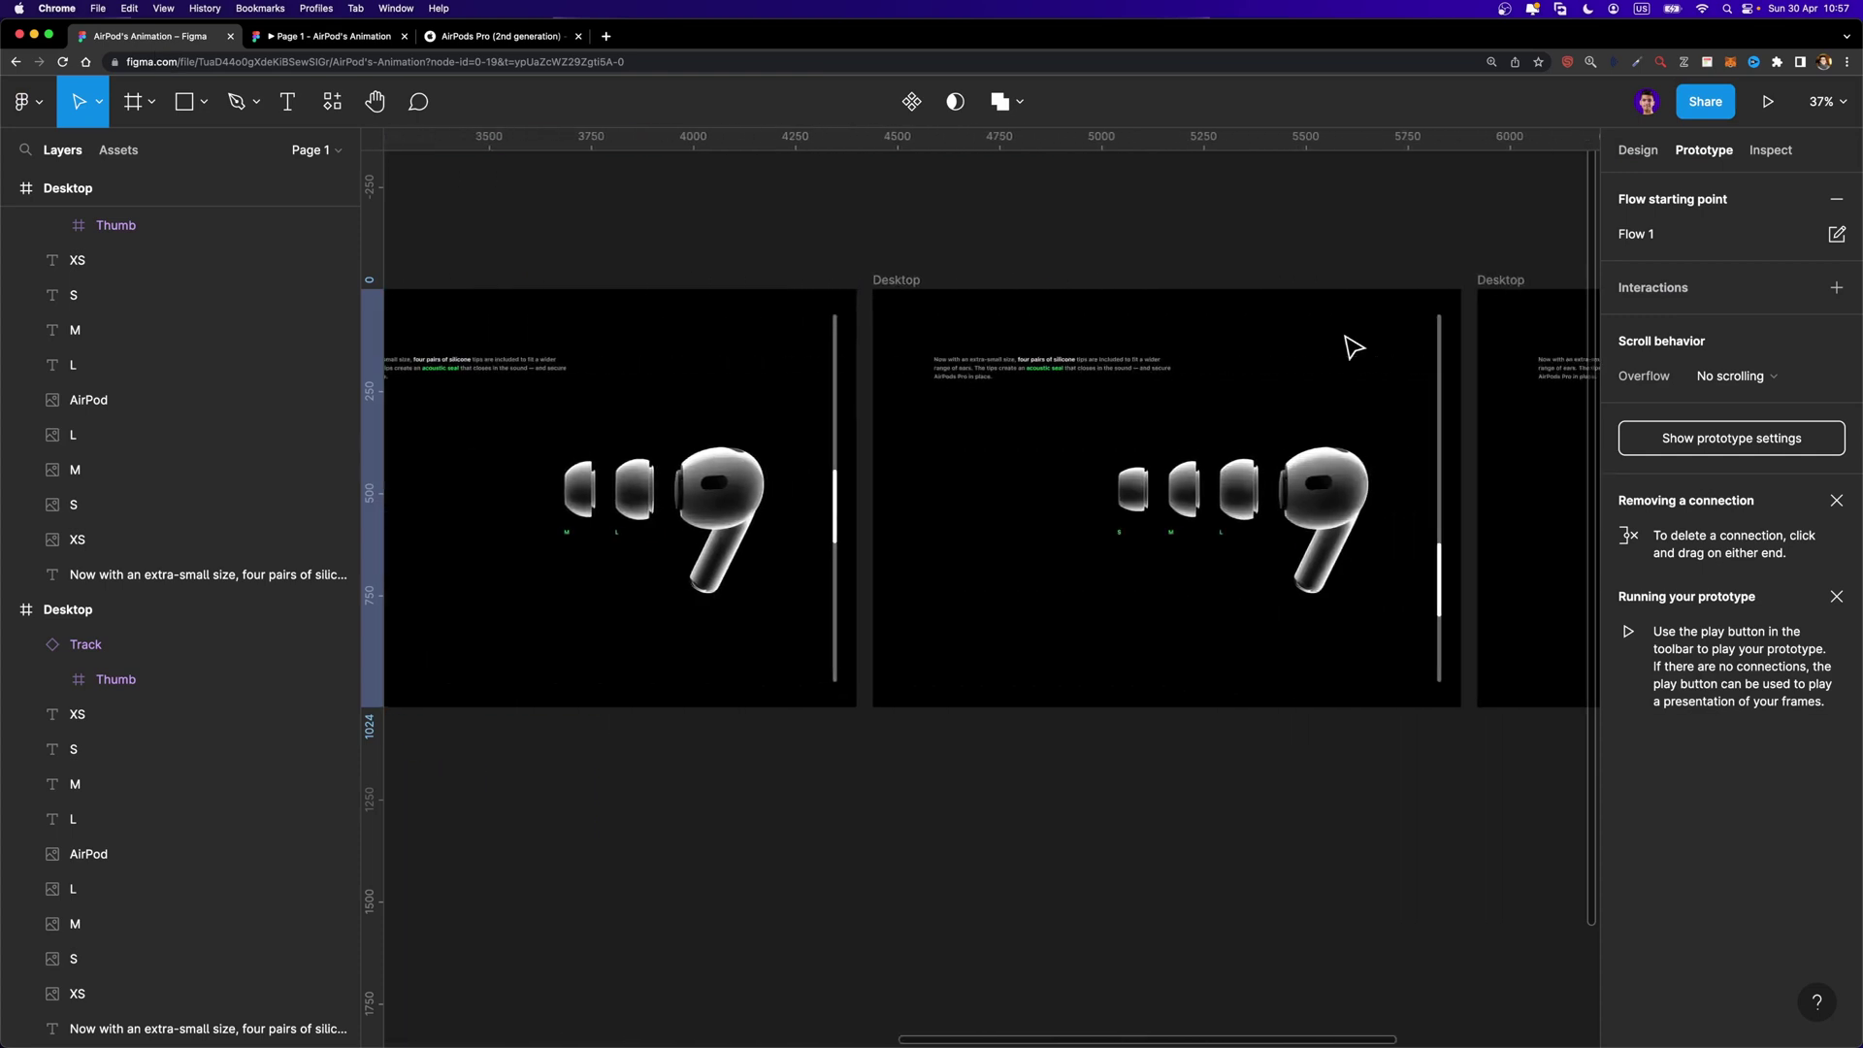
click(1271, 633)
scroll(1271, 633, down, 3)
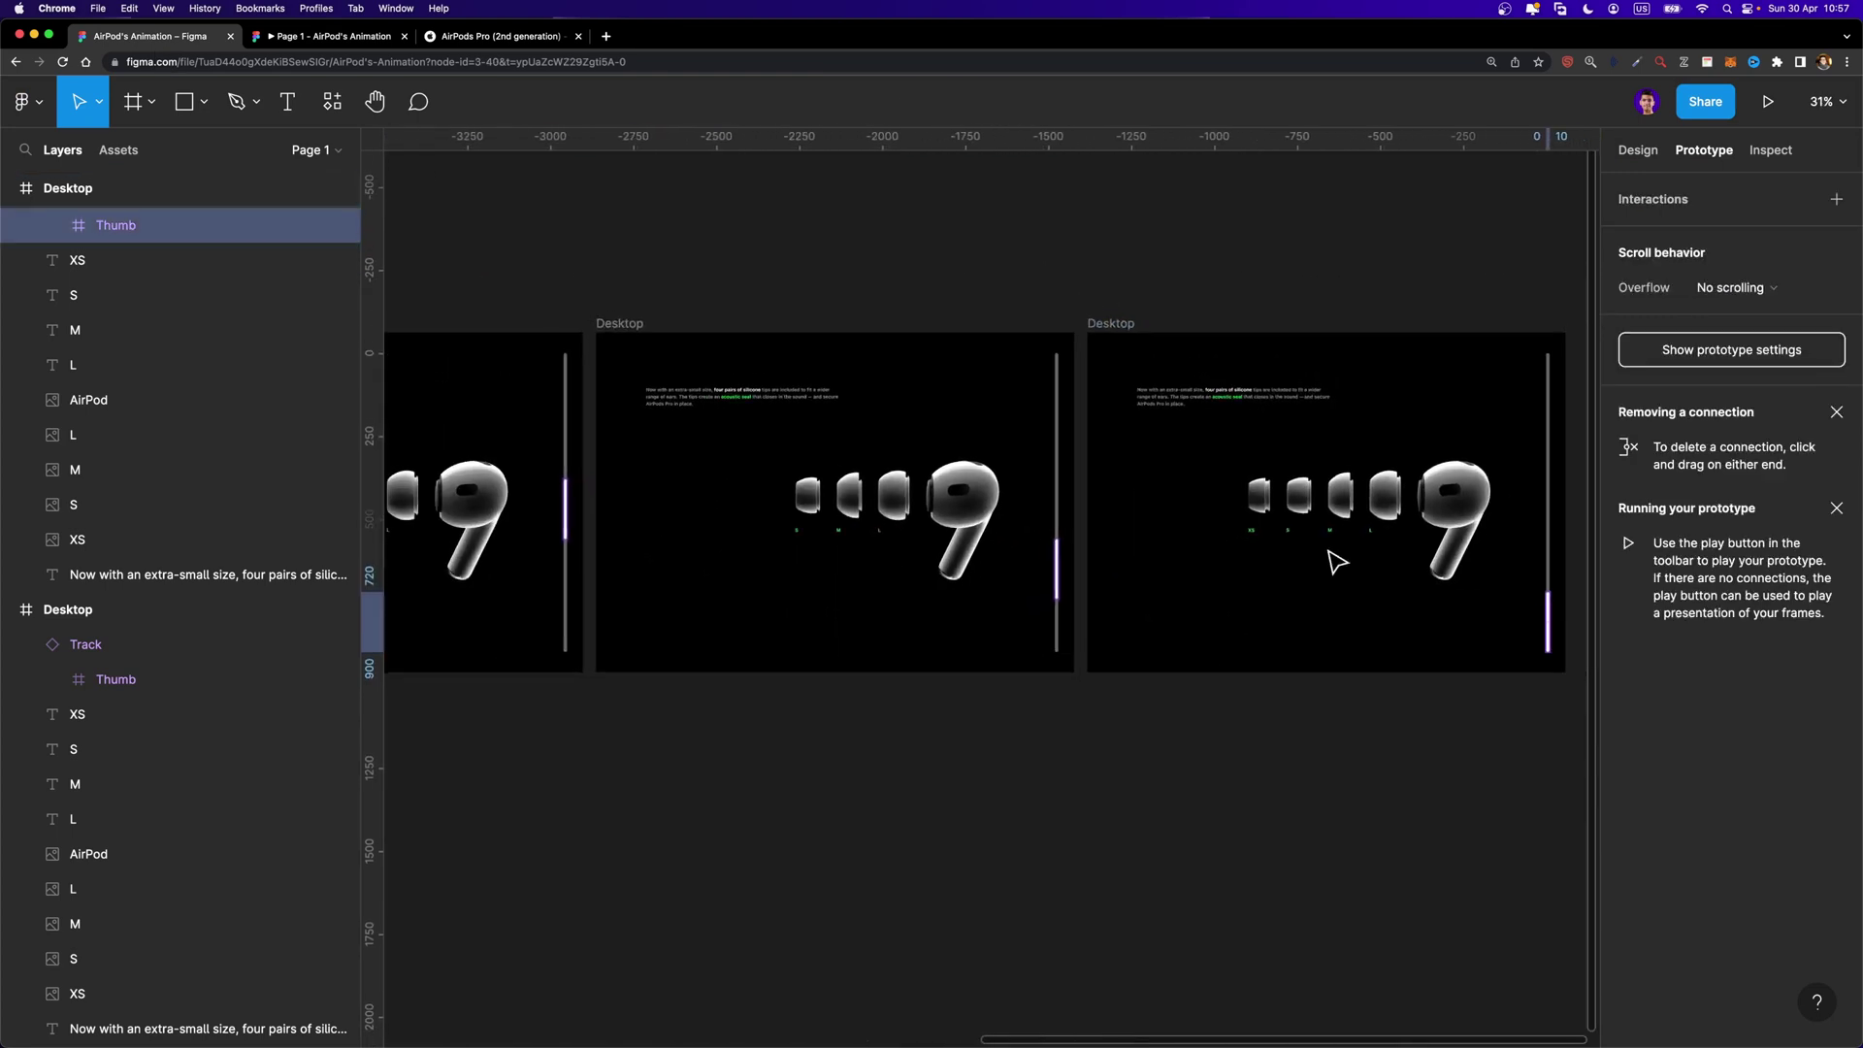
drag(1544, 621, 1051, 589)
click(1408, 288)
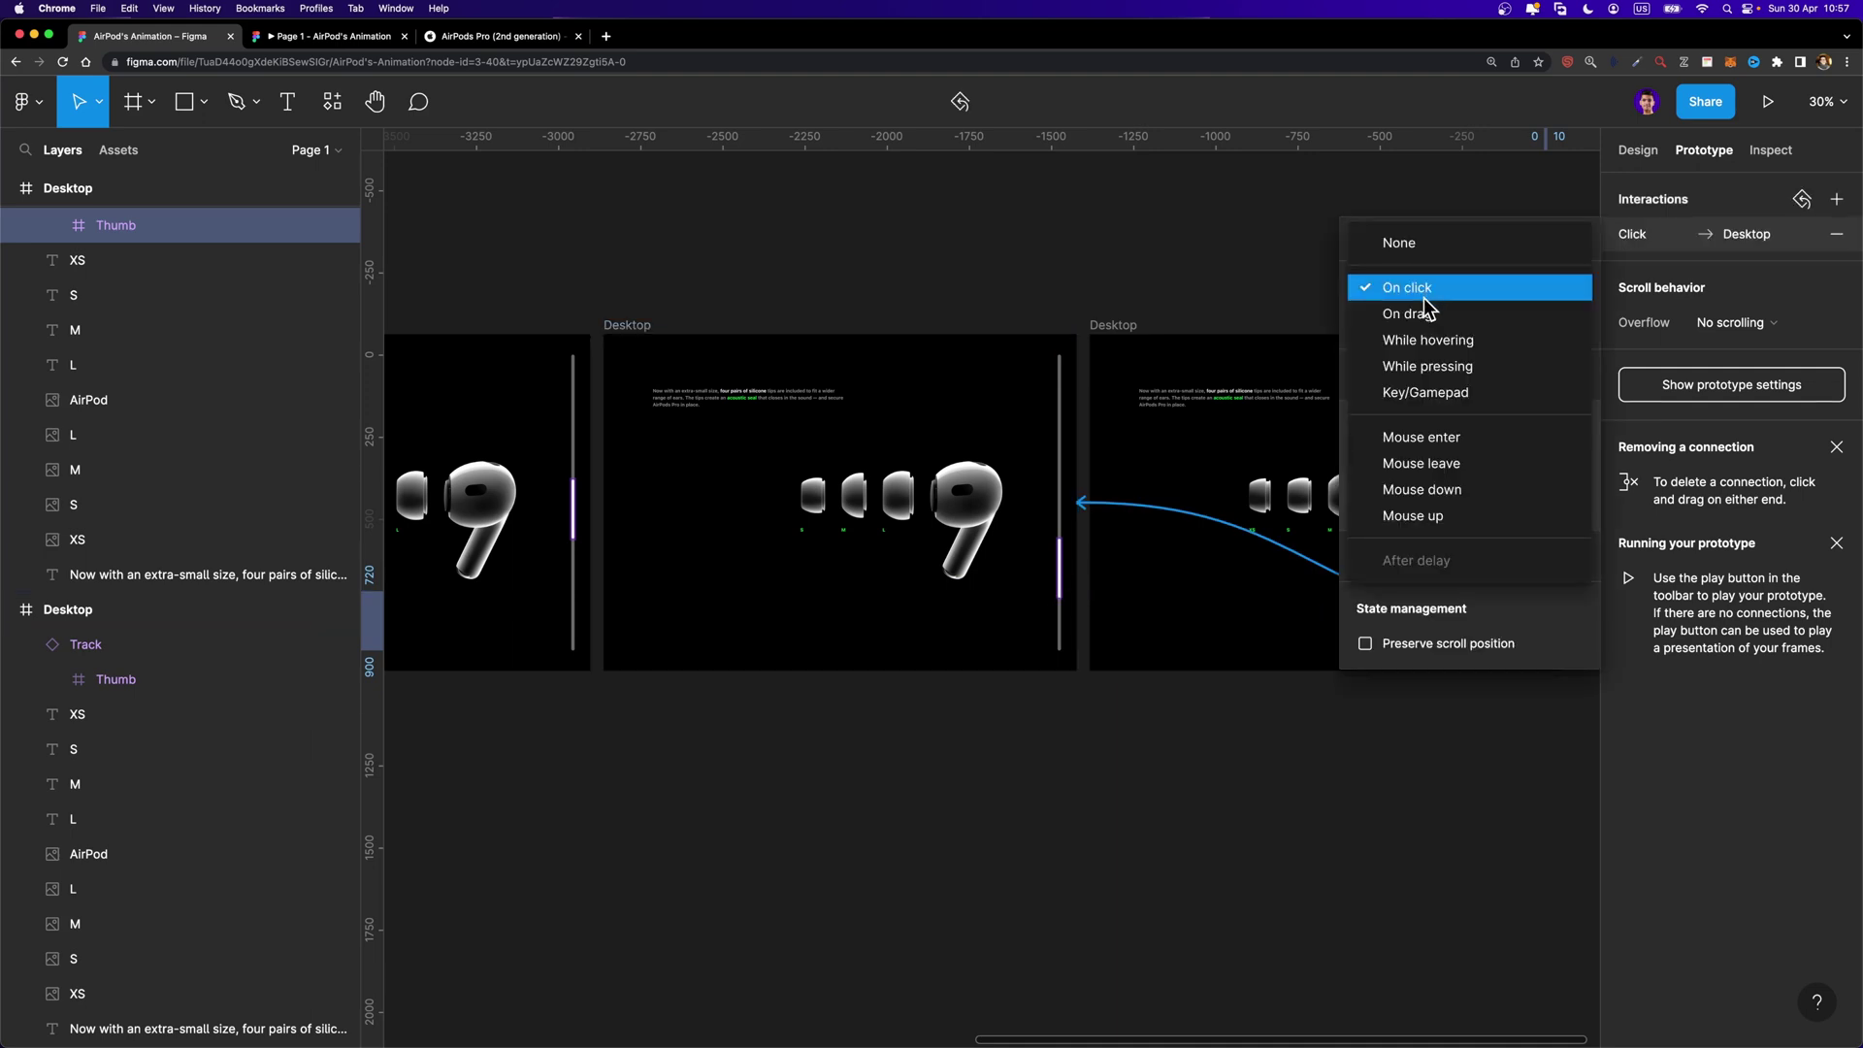
click(1423, 313)
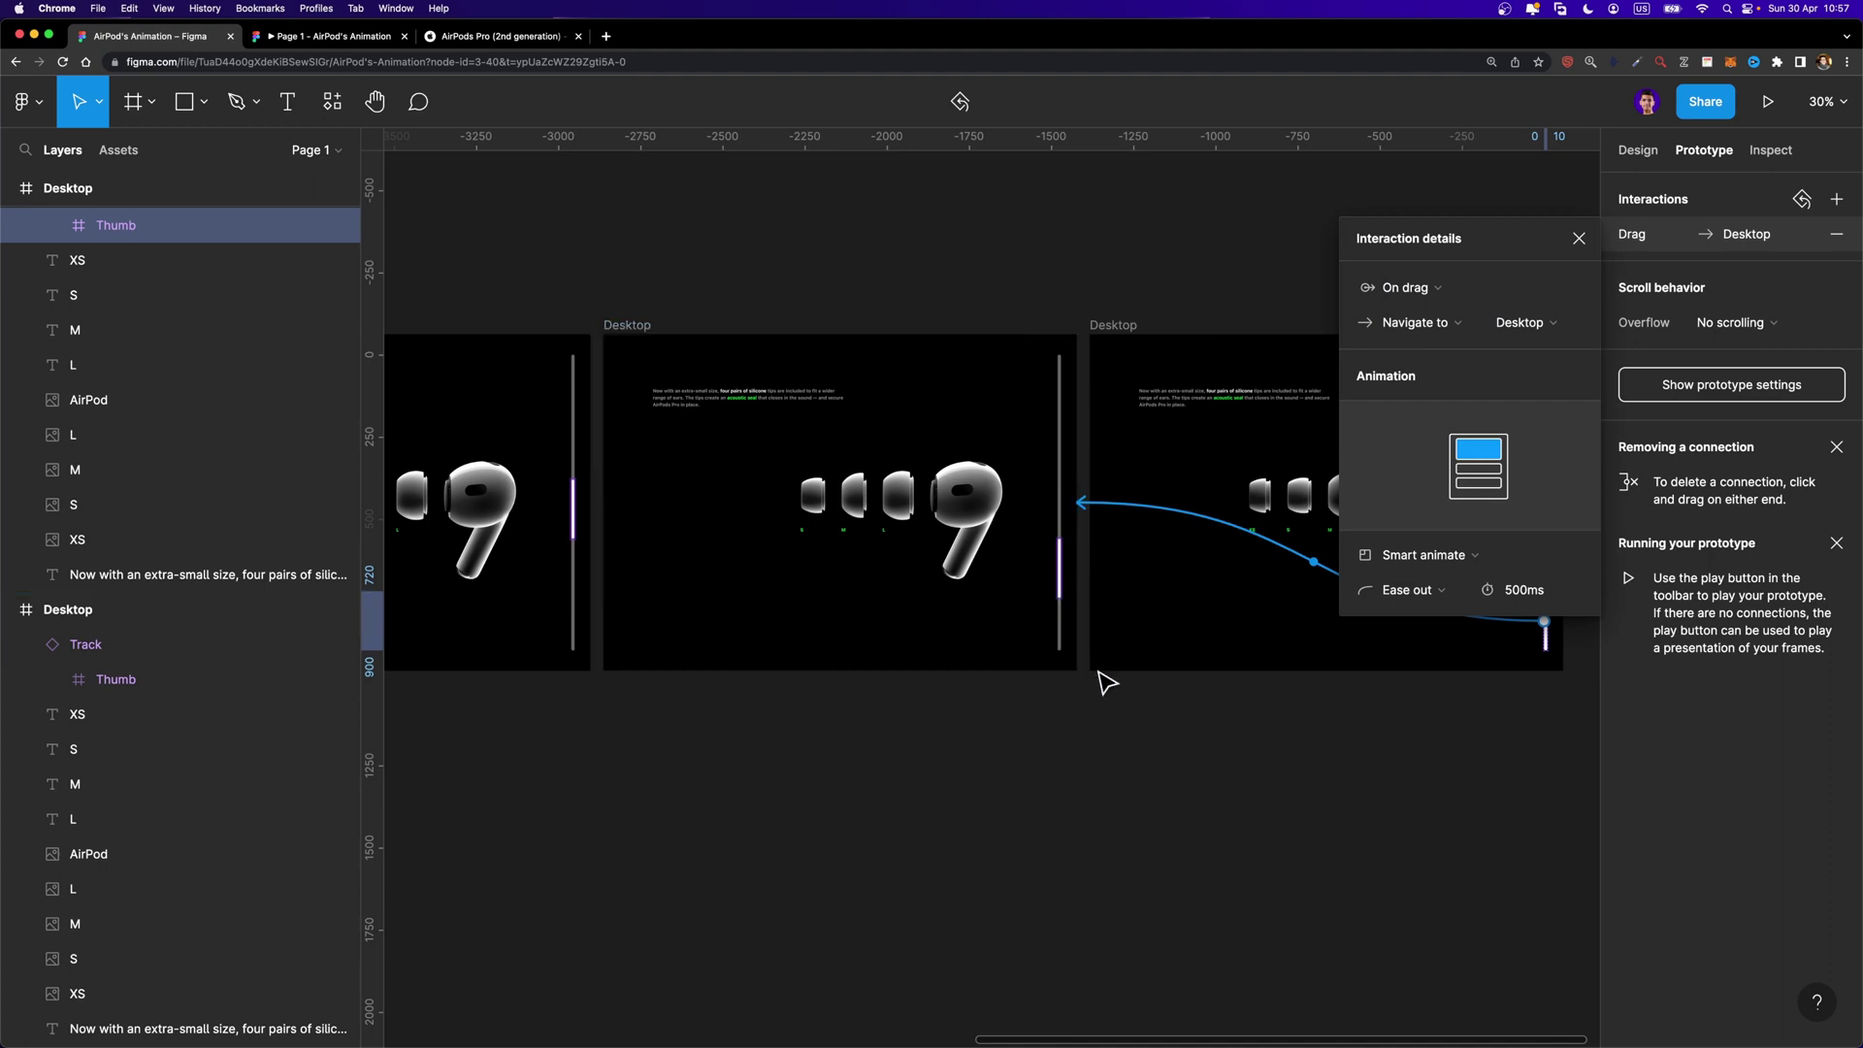
scroll(1108, 683, left, 3)
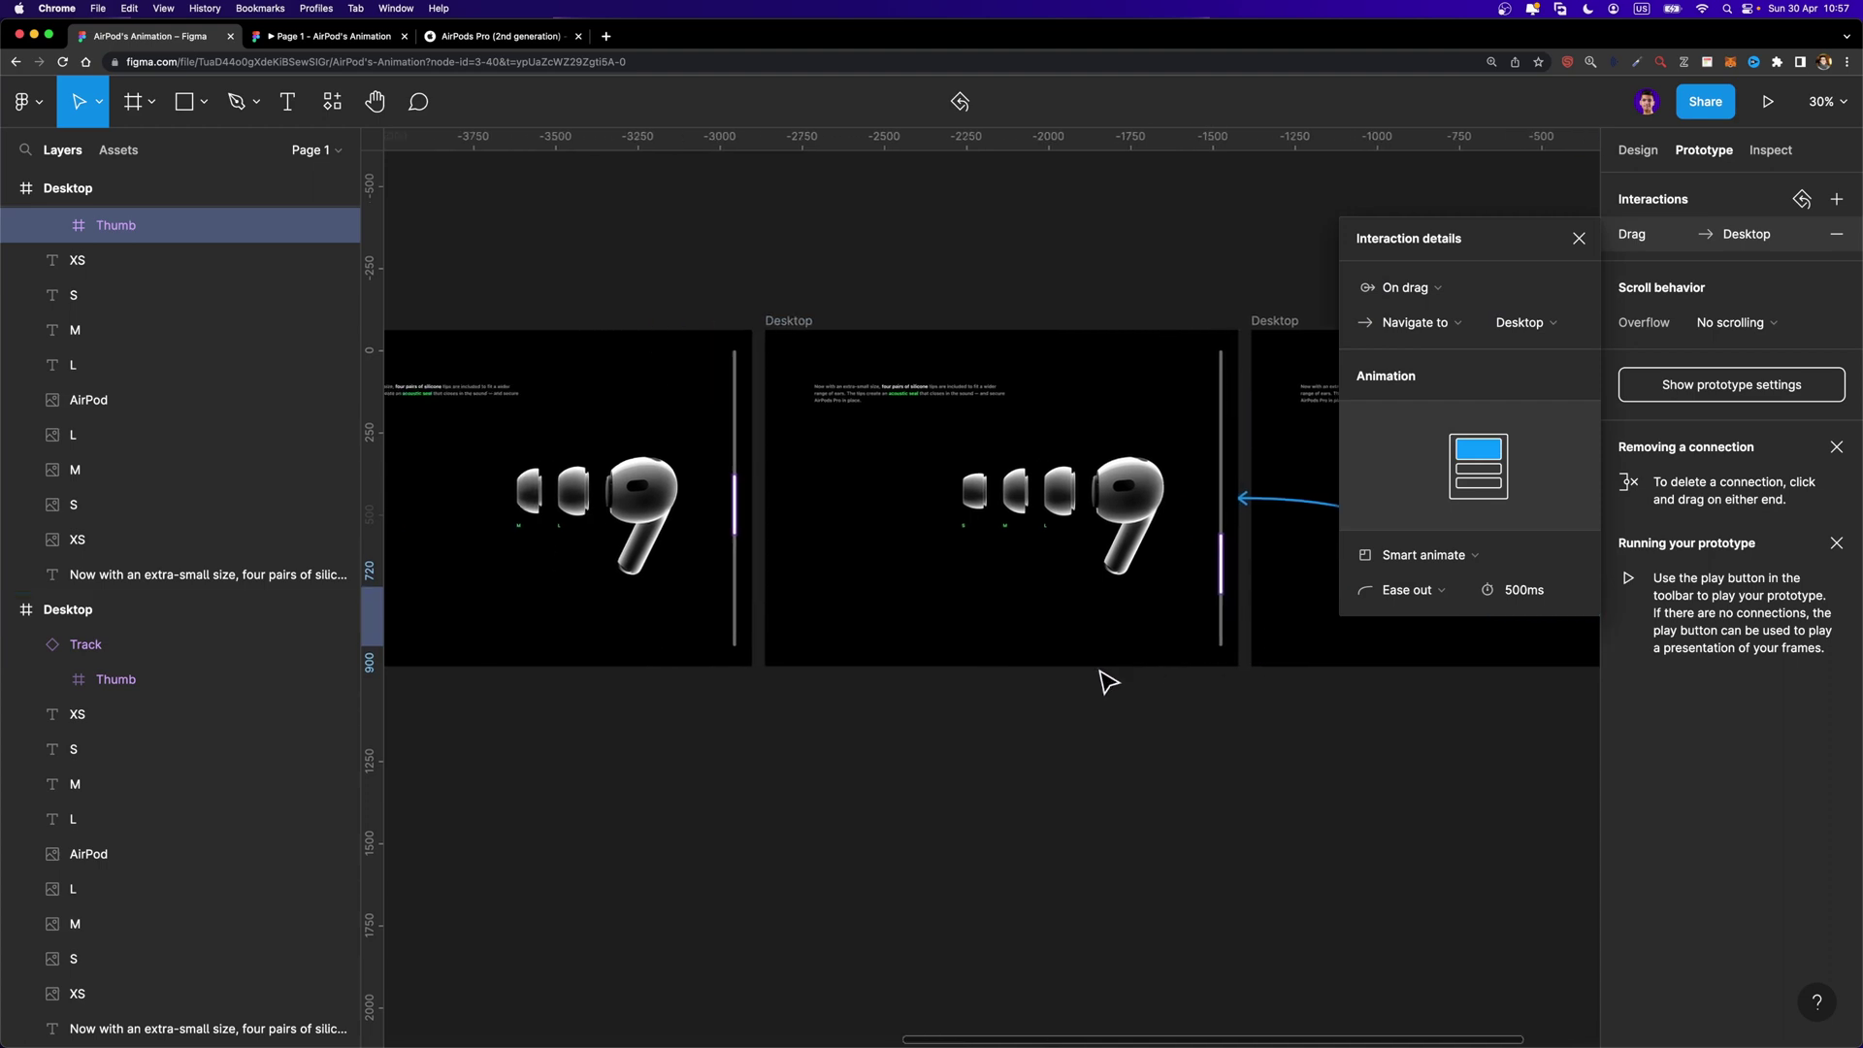
click(1222, 565)
drag(1226, 565, 652, 556)
key(ctrl+z)
Connect the Thumb in the second Desktop frame back to the first frame with an On drag, Smart animate interaction
drag(1199, 379, 714, 503)
click(1407, 288)
click(1407, 311)
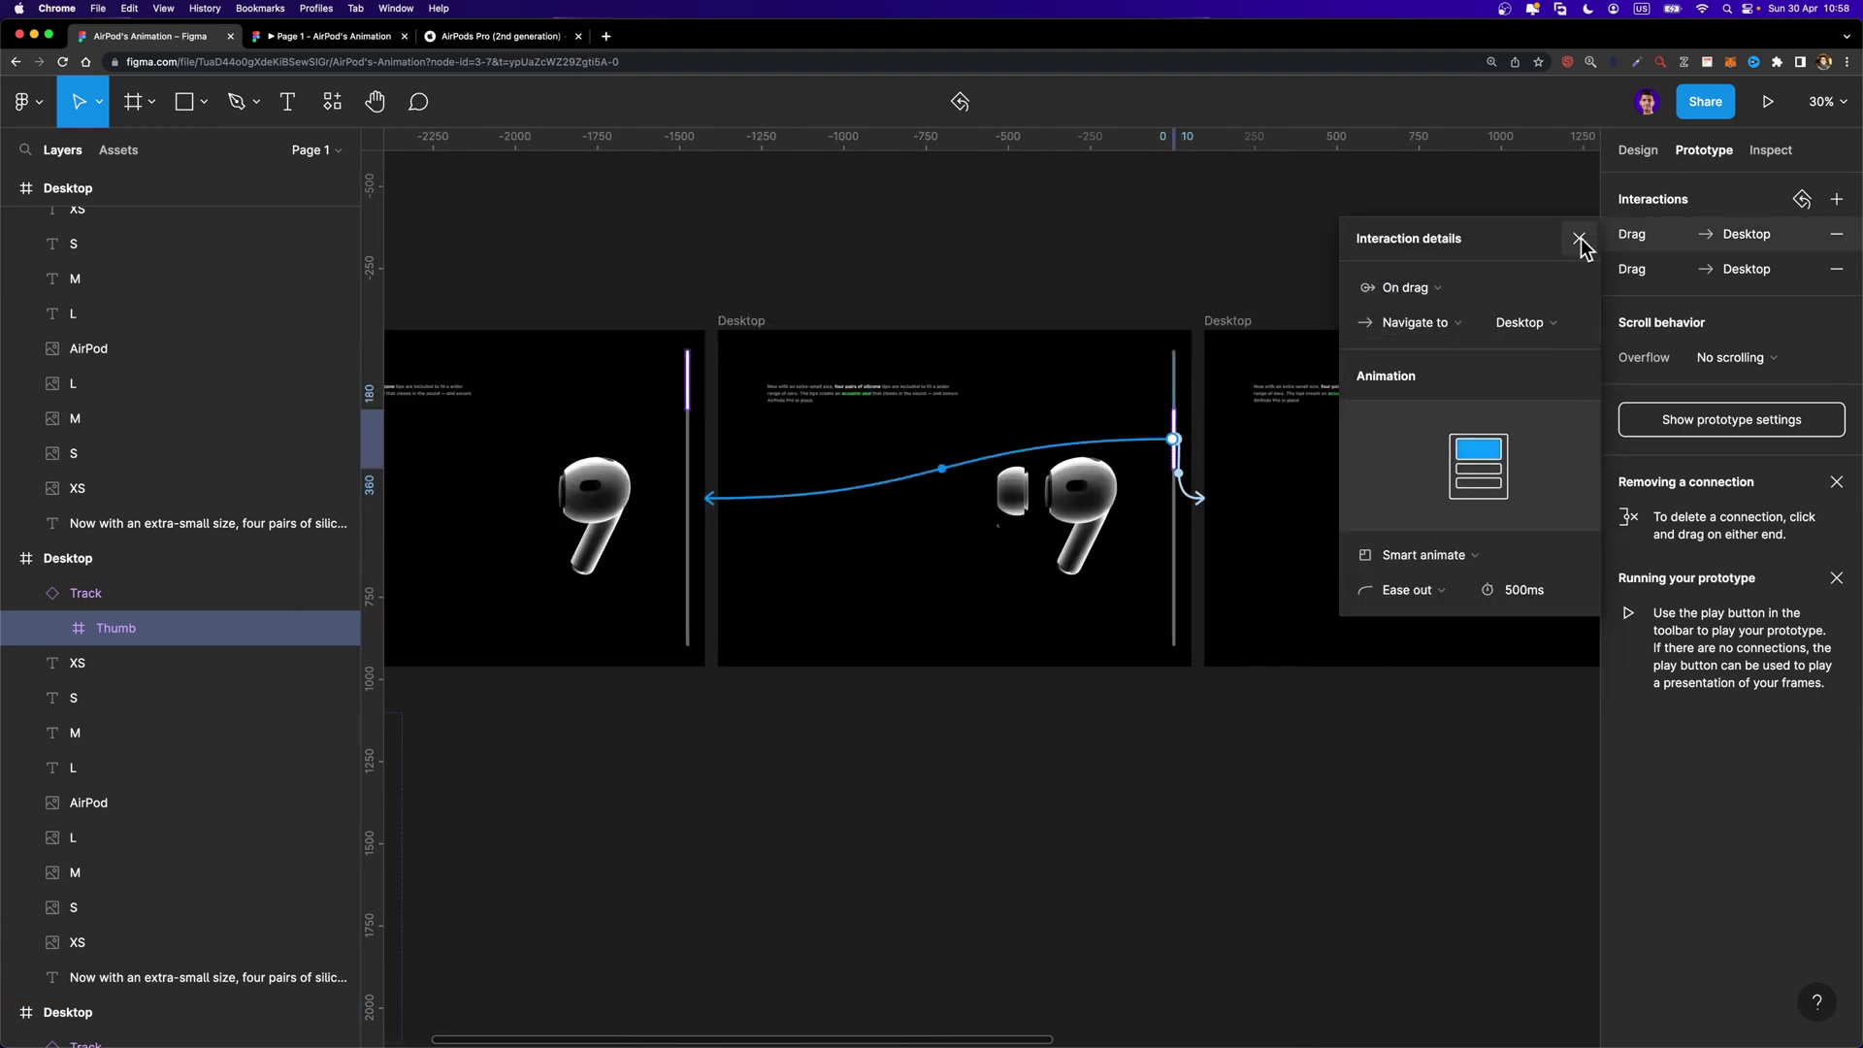
click(1580, 238)
key(ctrl+Tab)
drag(1477, 818, 1476, 366)
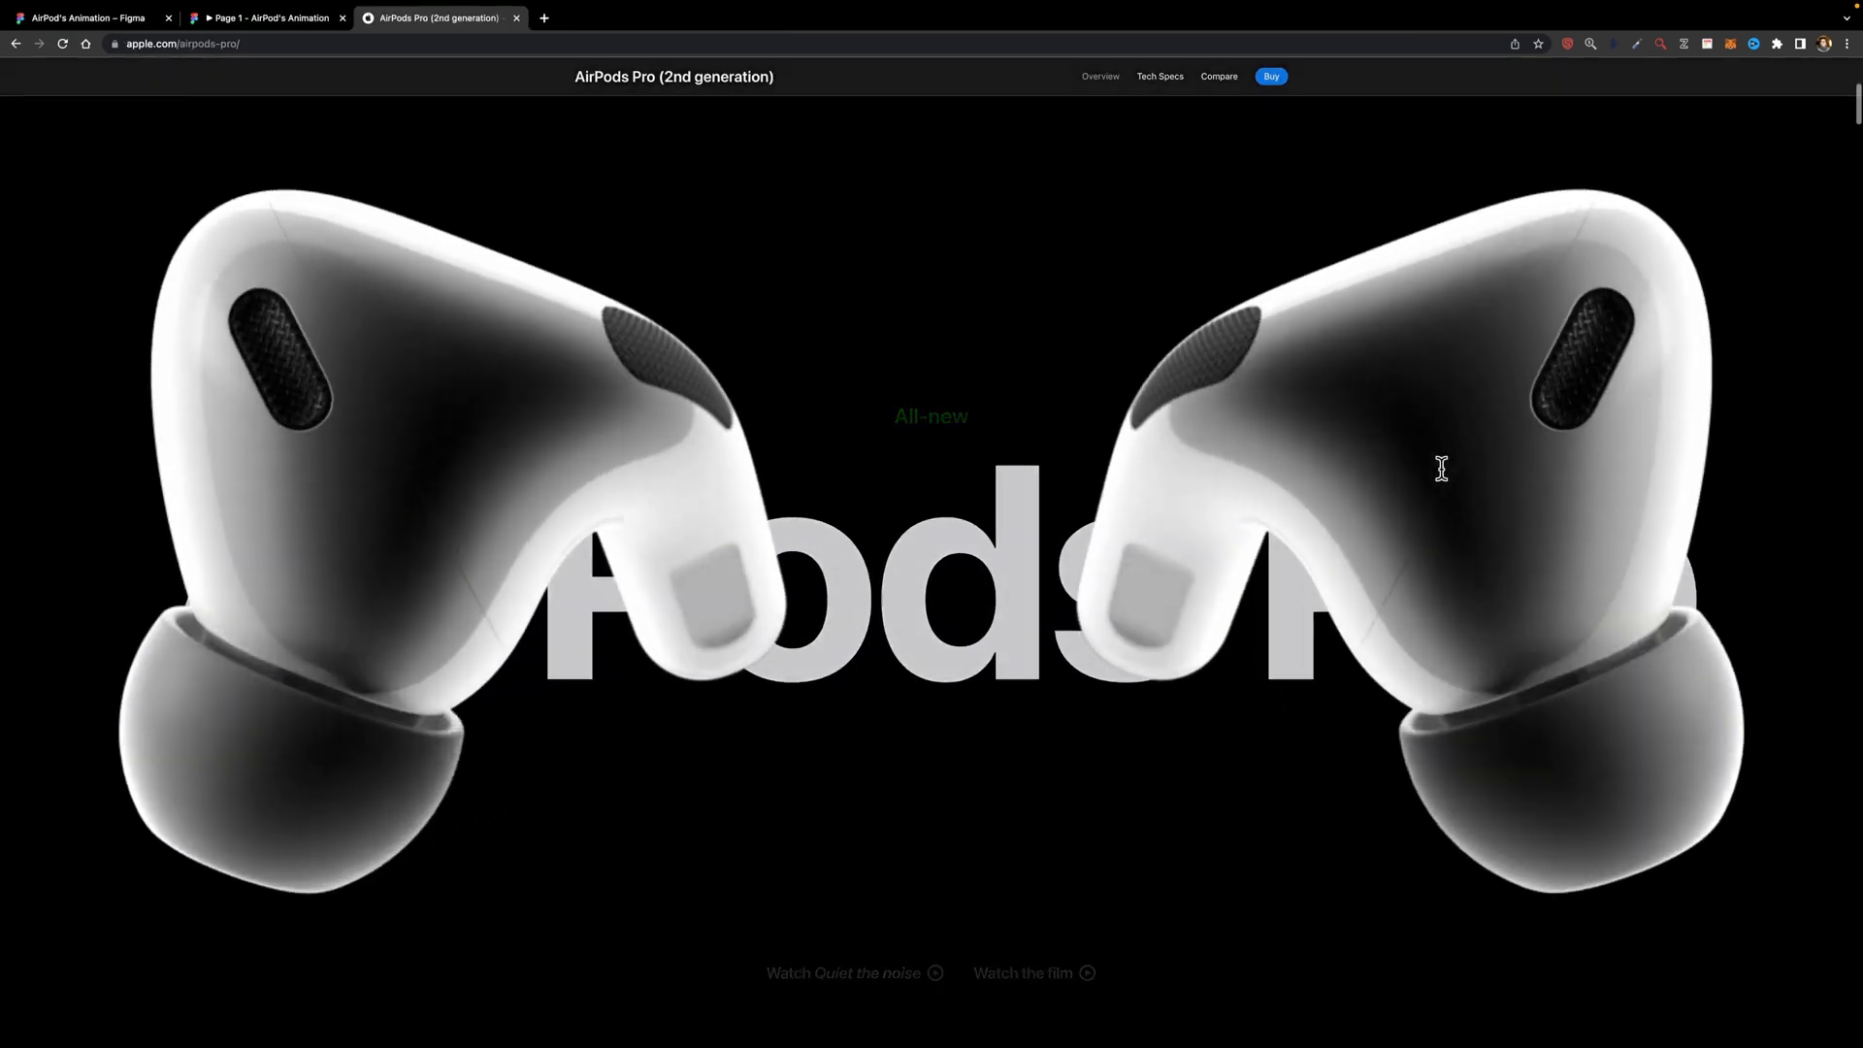
scroll(1442, 469, down, 5)
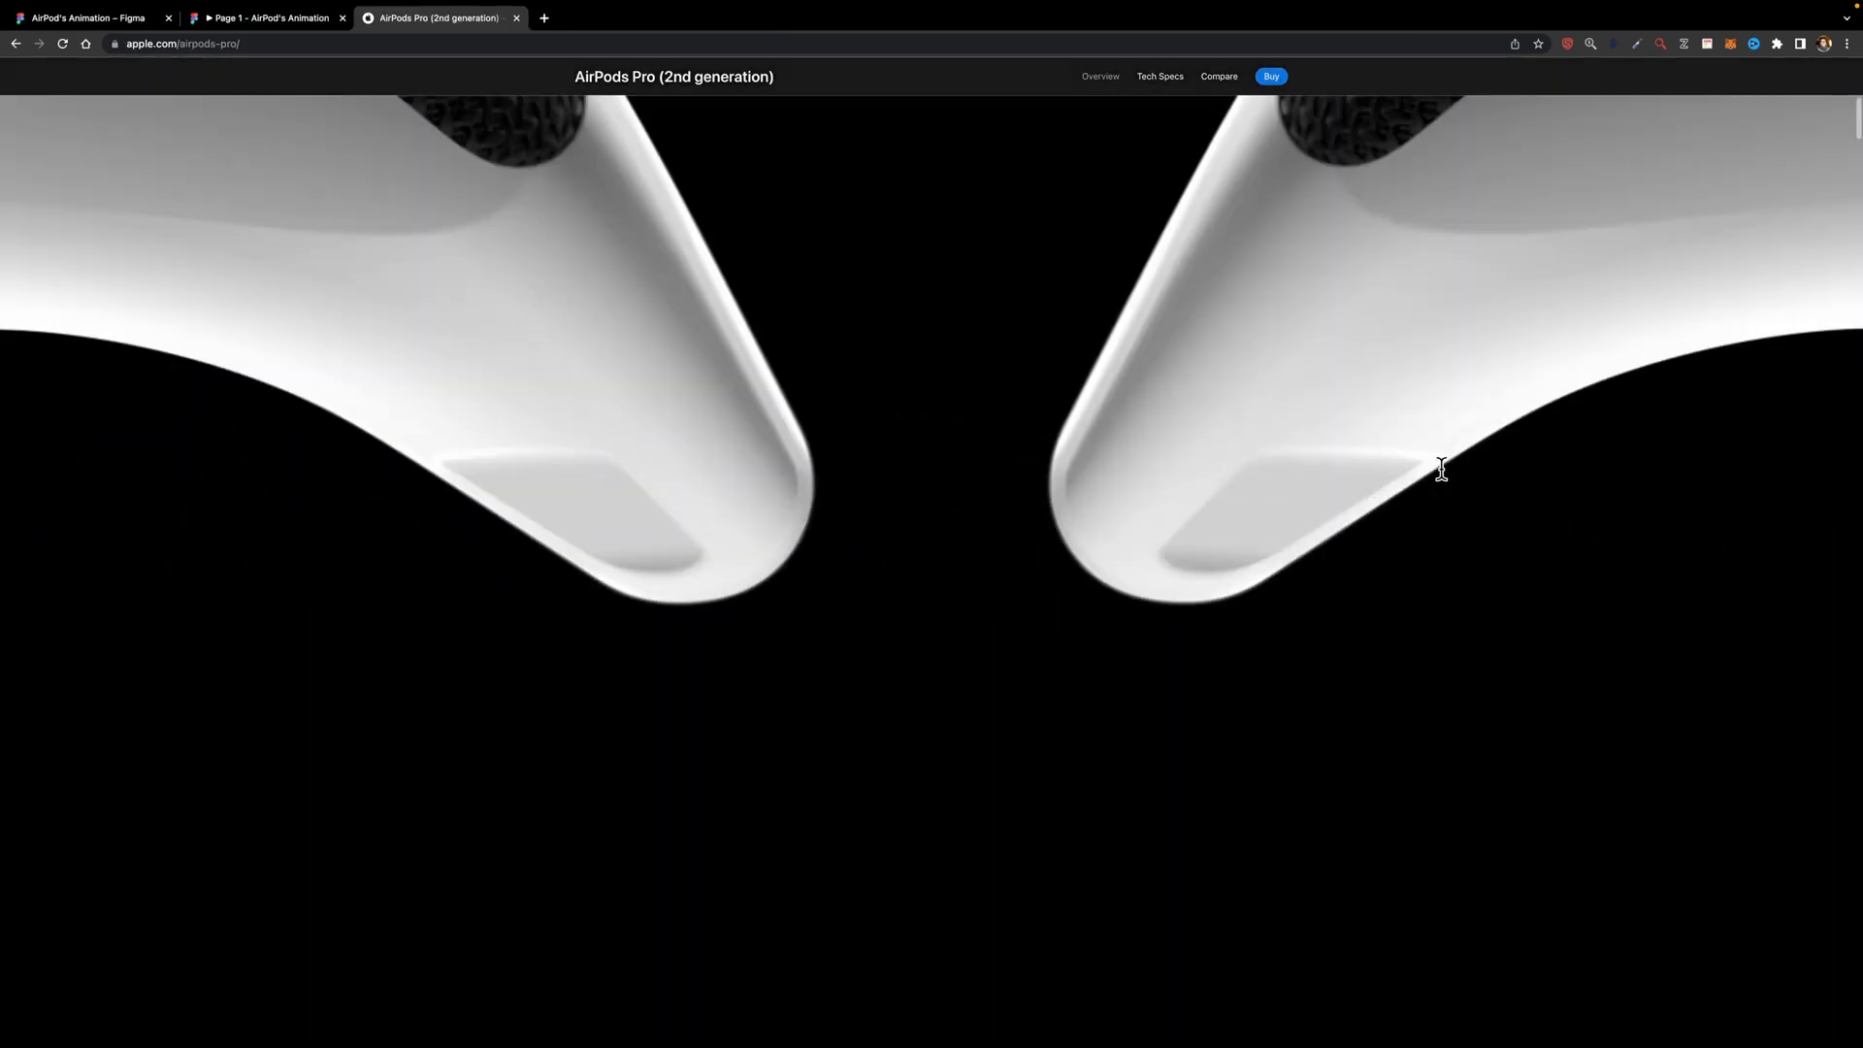
scroll(1441, 468, down, 3)
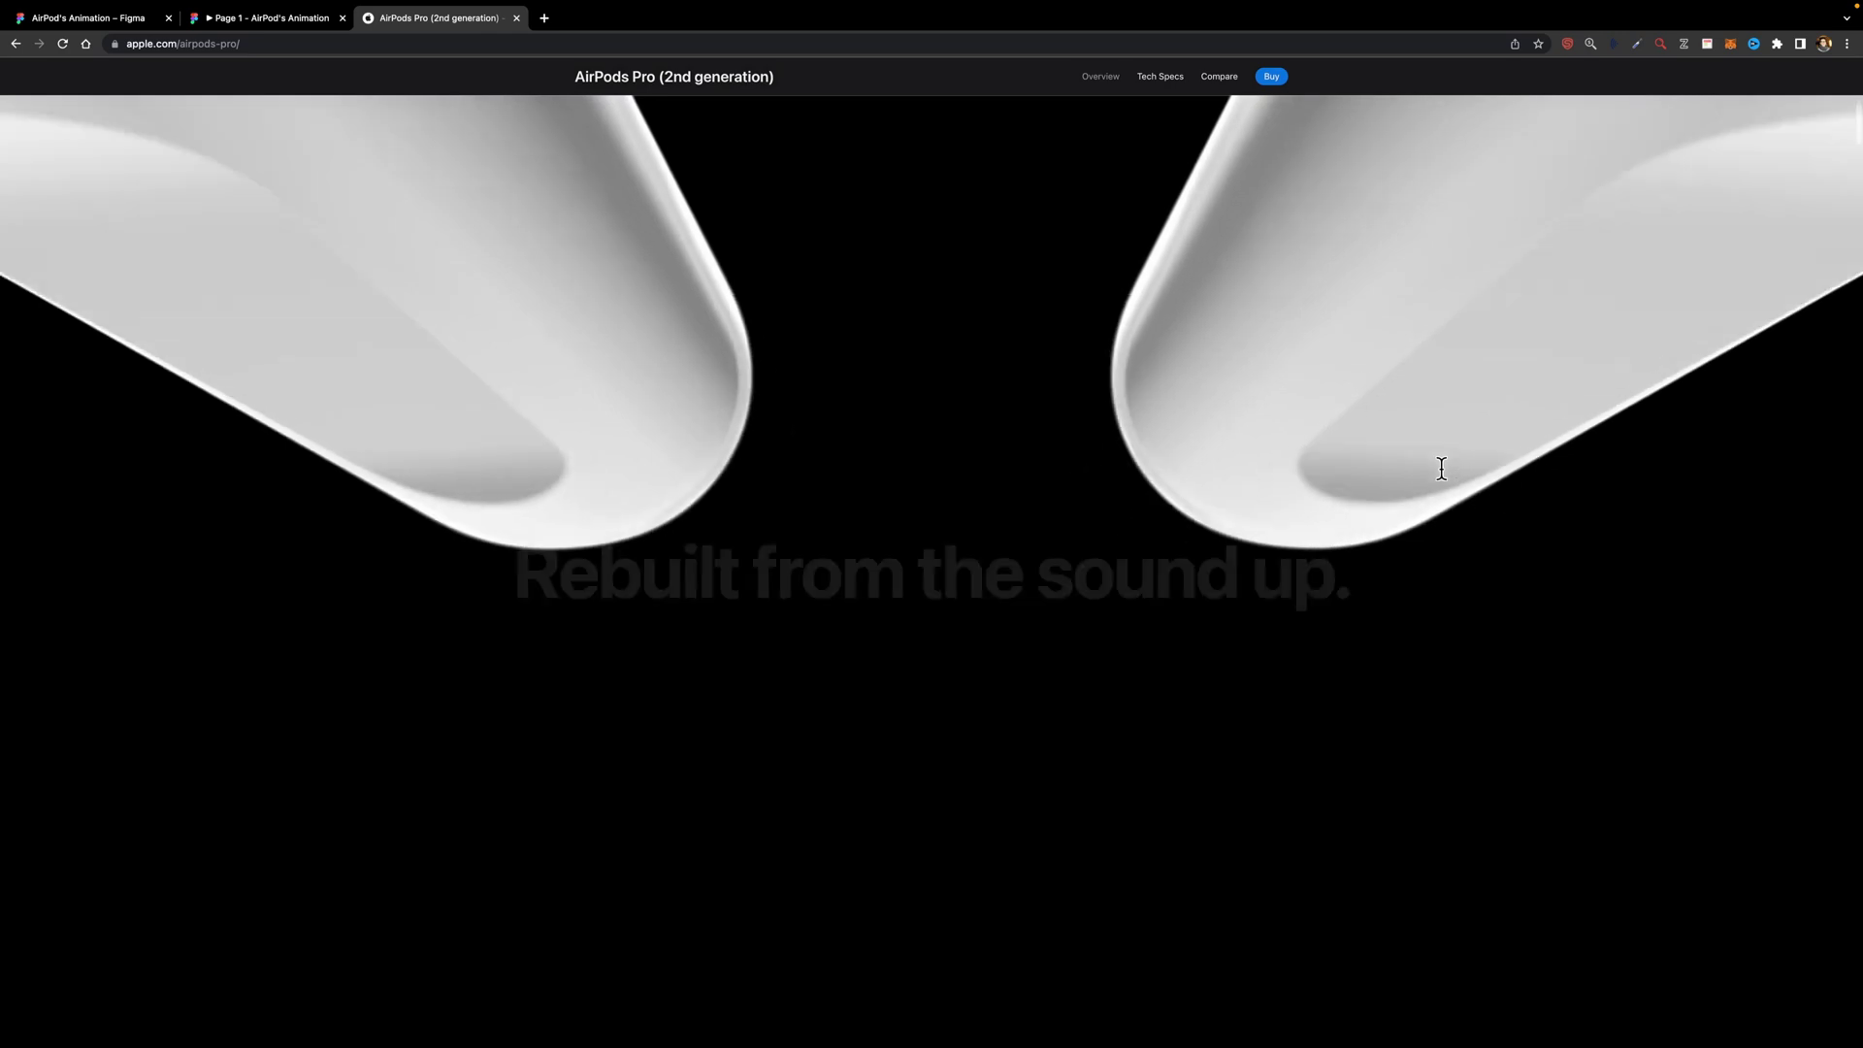
scroll(1441, 468, up, 10)
scroll(1443, 469, up, 3)
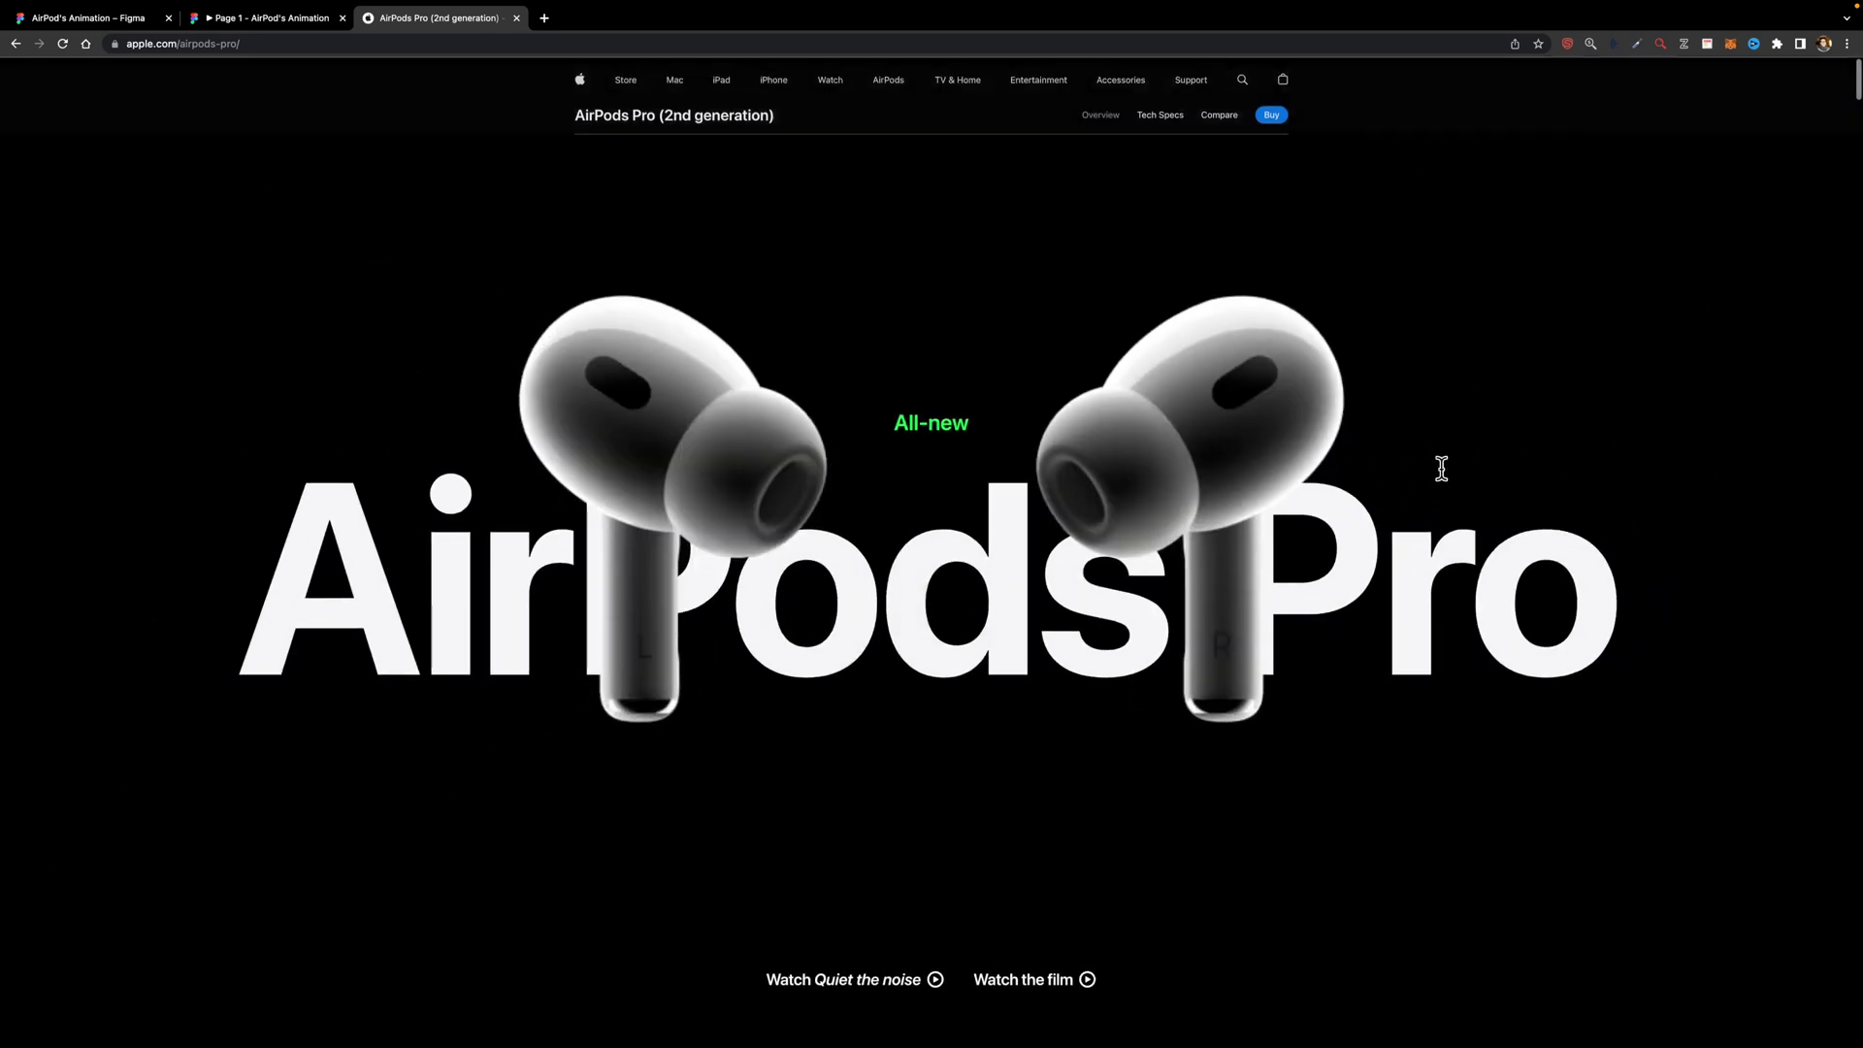